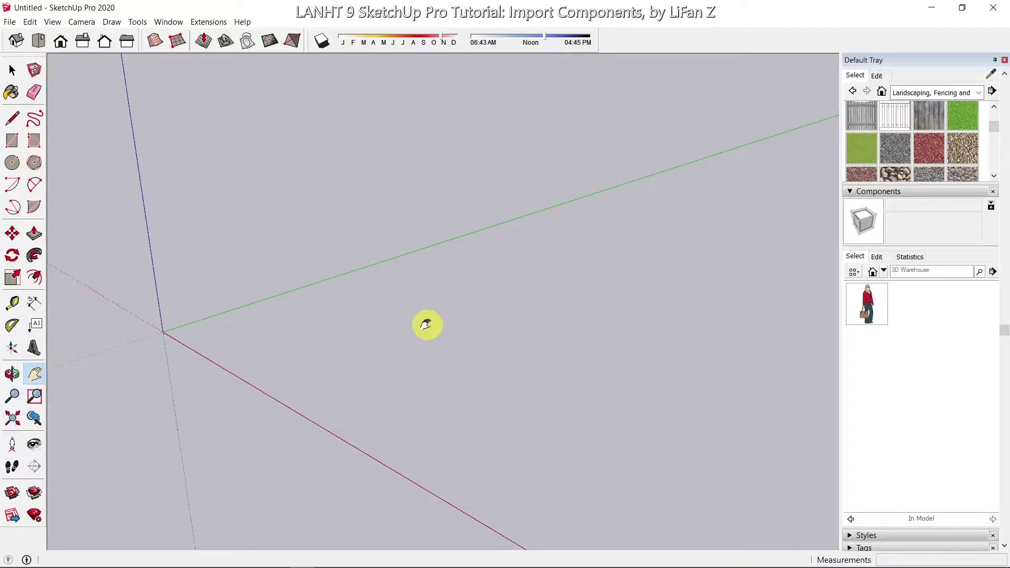
- Draw a 40' by 70' rectangle starting at the origin
{"action": "left_click", "coordinate": [12, 70]}
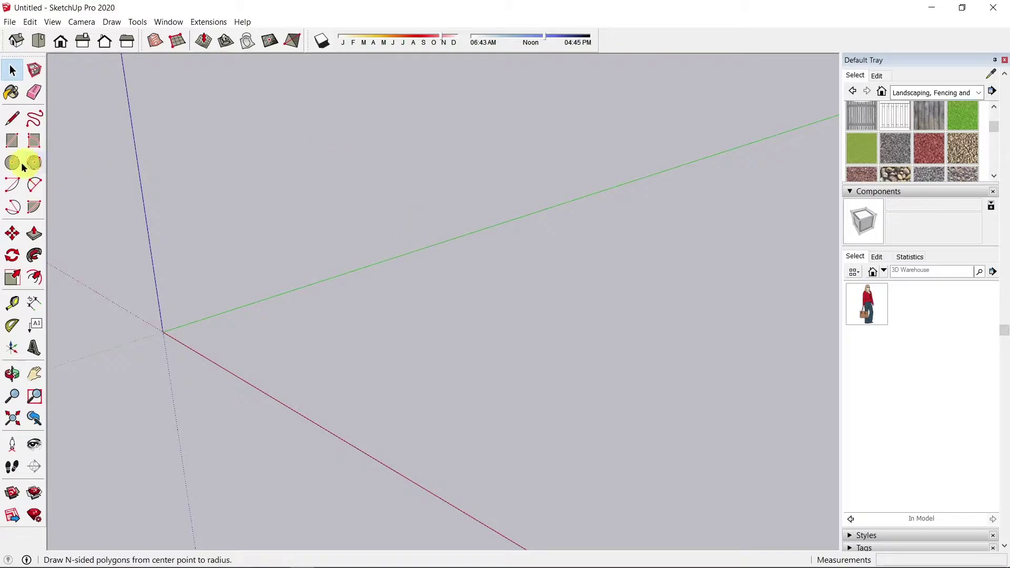
{"action": "left_click", "coordinate": [12, 140]}
{"action": "left_click", "coordinate": [163, 332]}
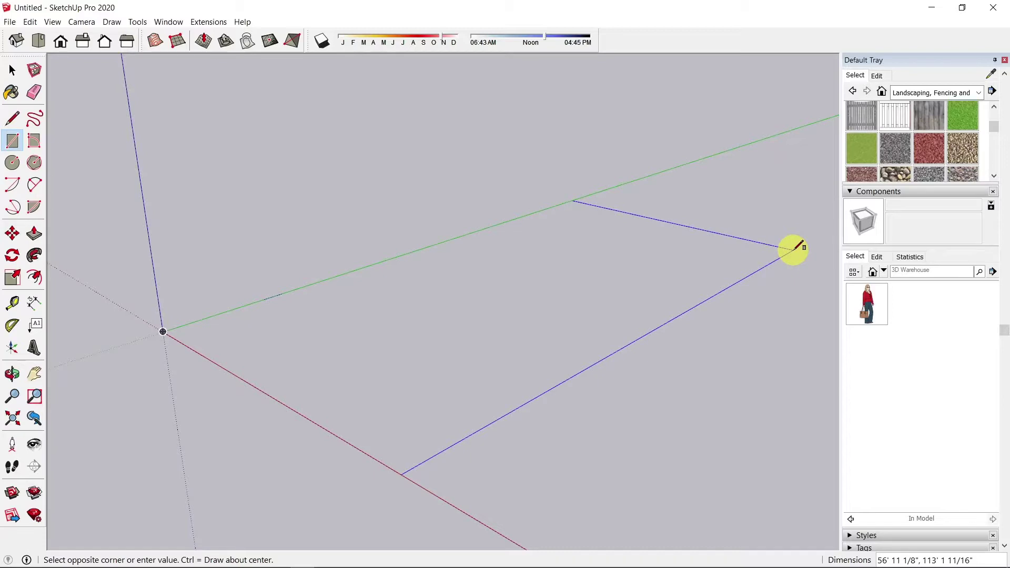
{"action": "type", "text": "40',70"}
{"action": "key", "text": "Return"}
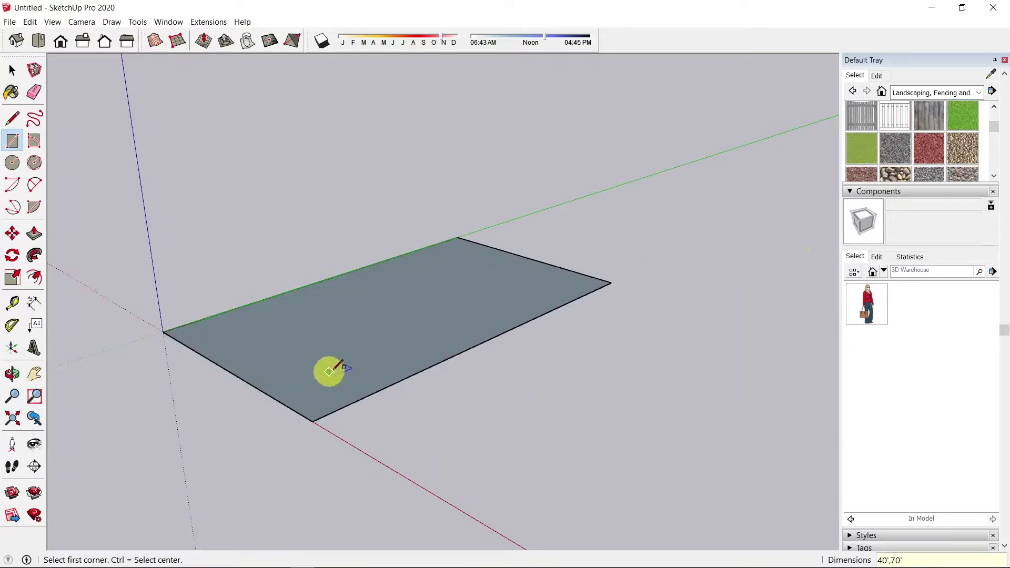
- Reverse the rectangle's face so its front side faces up
{"action": "key", "text": "space"}
{"action": "right_click", "coordinate": [365, 344]}
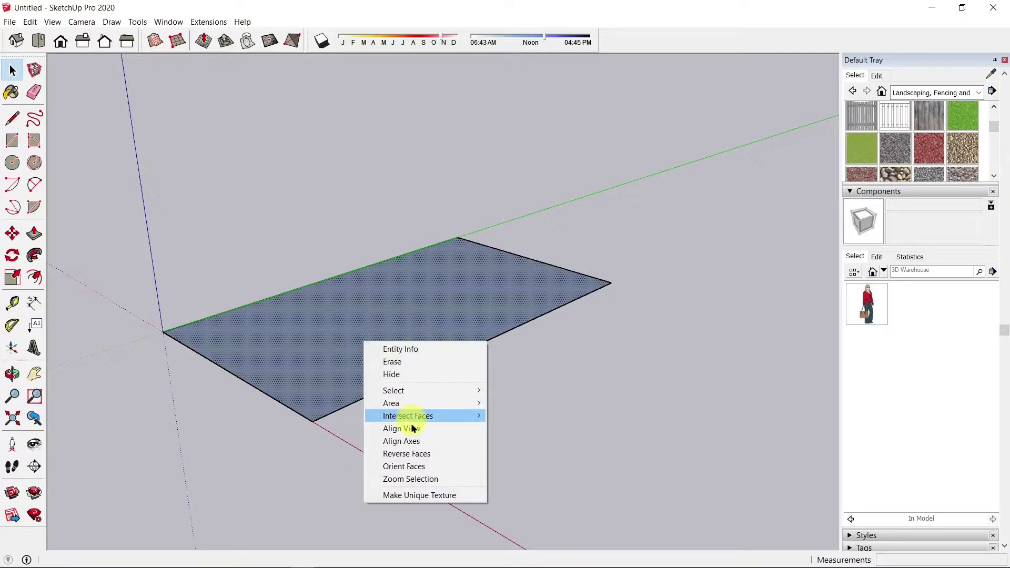
{"action": "left_click", "coordinate": [418, 453]}
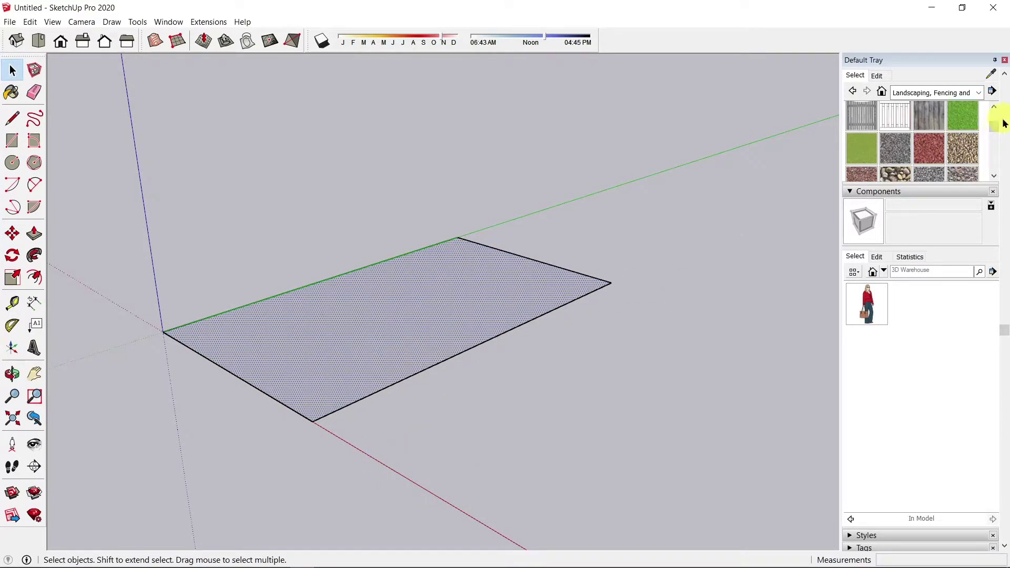
{"action": "left_click_drag", "start_coordinate": [993, 130], "coordinate": [975, 154]}
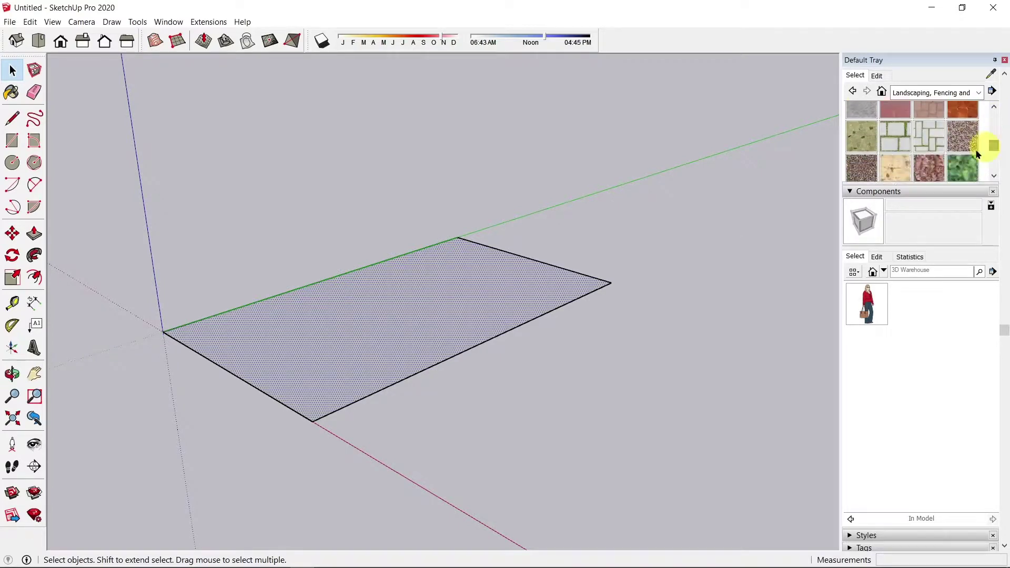
- Paint the rectangle with the Pavers with Grass Brick material
{"action": "left_click", "coordinate": [894, 138]}
{"action": "left_click", "coordinate": [450, 303]}
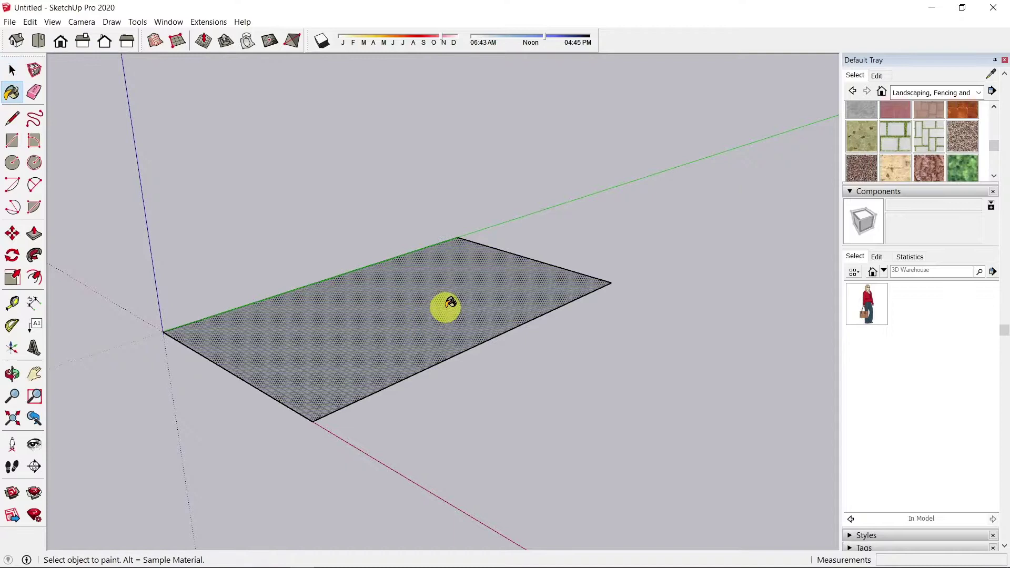
{"action": "scroll", "coordinate": [311, 381], "scroll_direction": "up", "scroll_amount": 3}
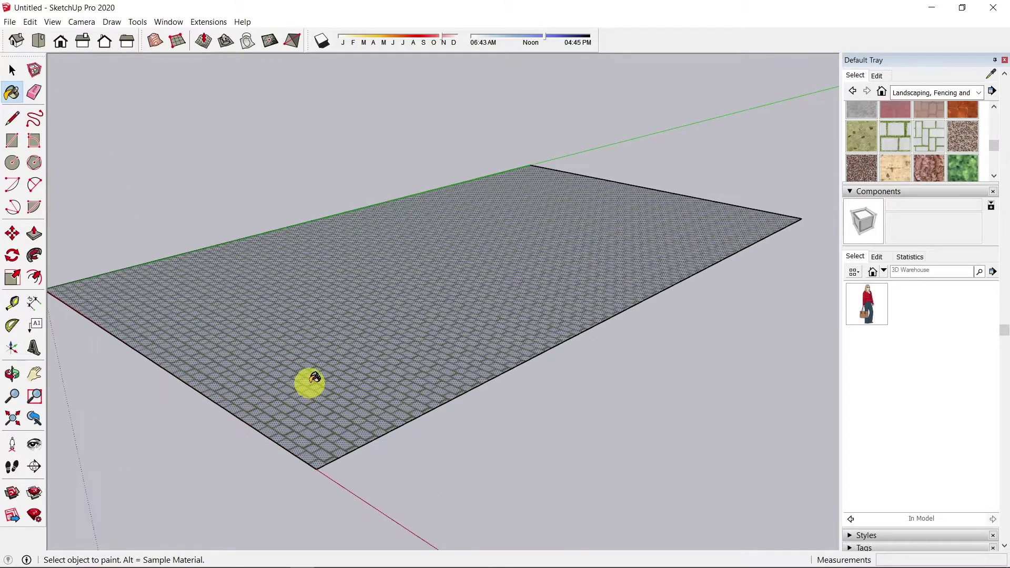
{"action": "scroll", "coordinate": [315, 378], "scroll_direction": "up", "scroll_amount": 1}
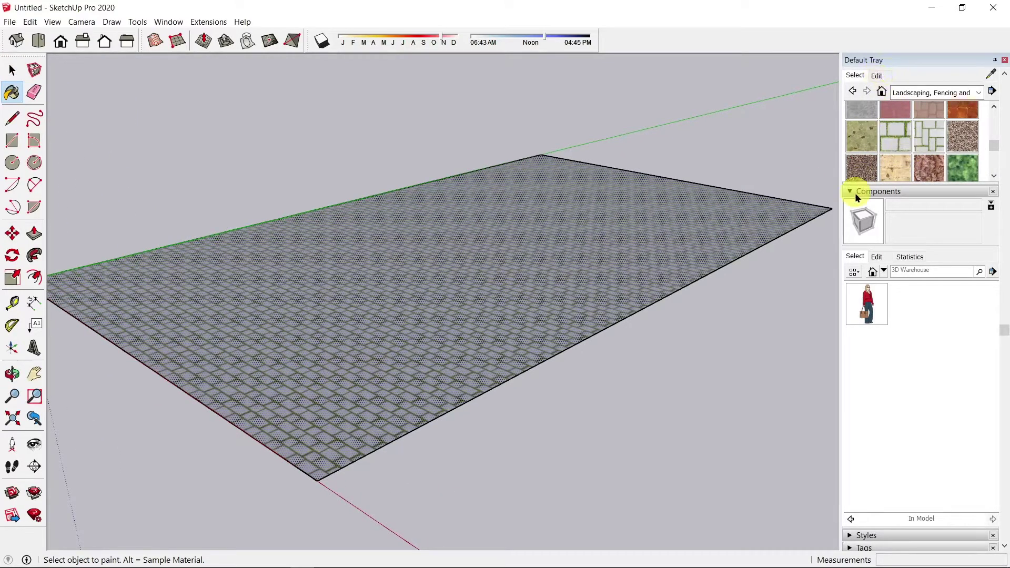
- Set the paver texture width to 4' and raise its lightness to 81
{"action": "left_click", "coordinate": [849, 192]}
{"action": "left_click", "coordinate": [875, 152]}
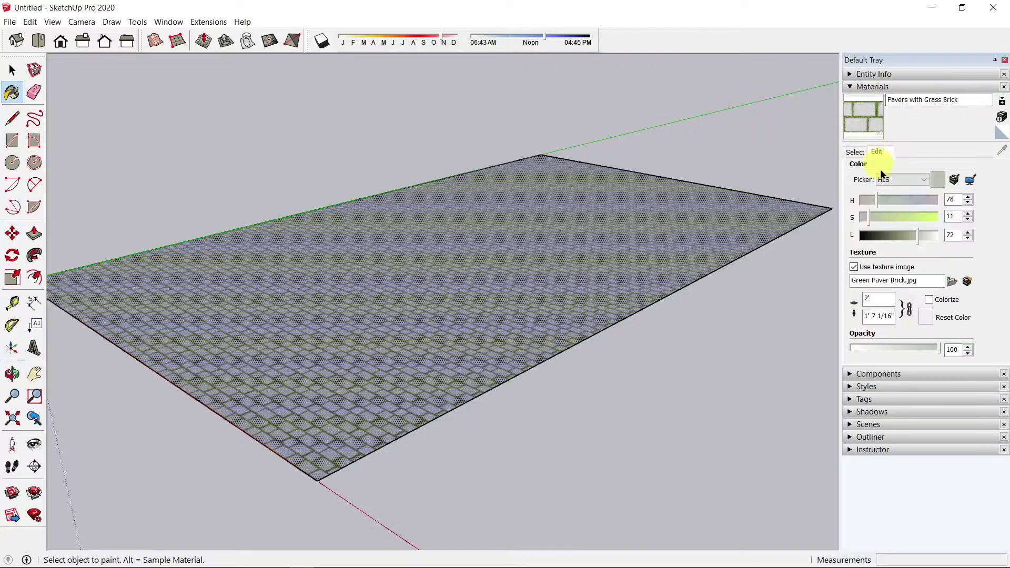
{"action": "double_click", "coordinate": [877, 298]}
{"action": "type", "text": "6"}
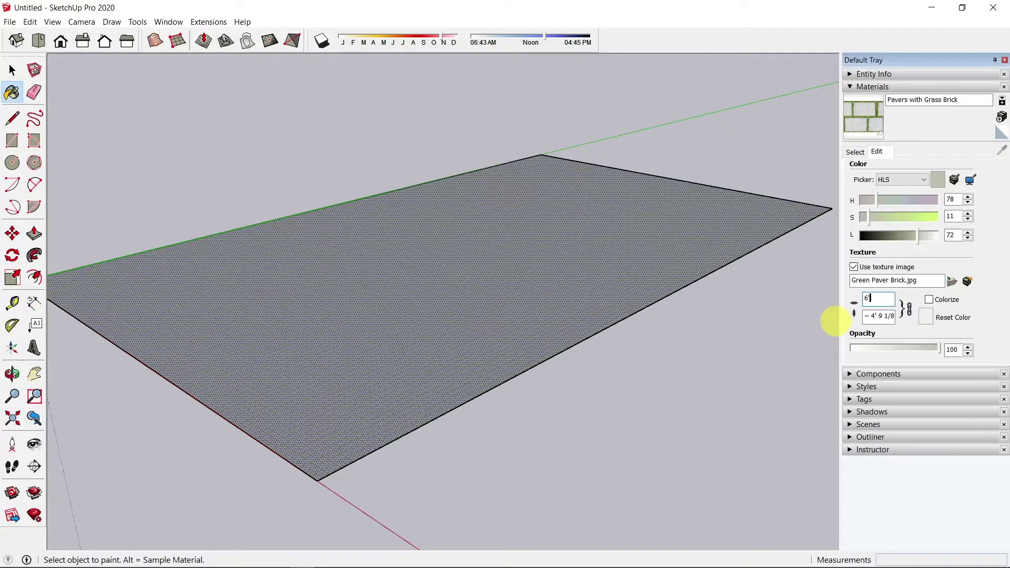
{"action": "key", "text": "Return"}
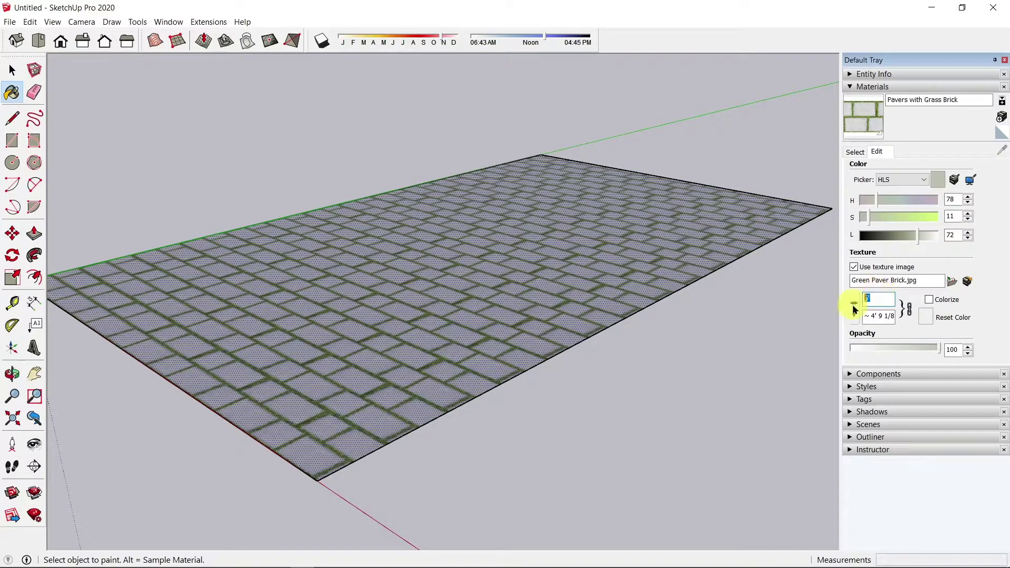
{"action": "type", "text": "4"}
{"action": "key", "text": "Return"}
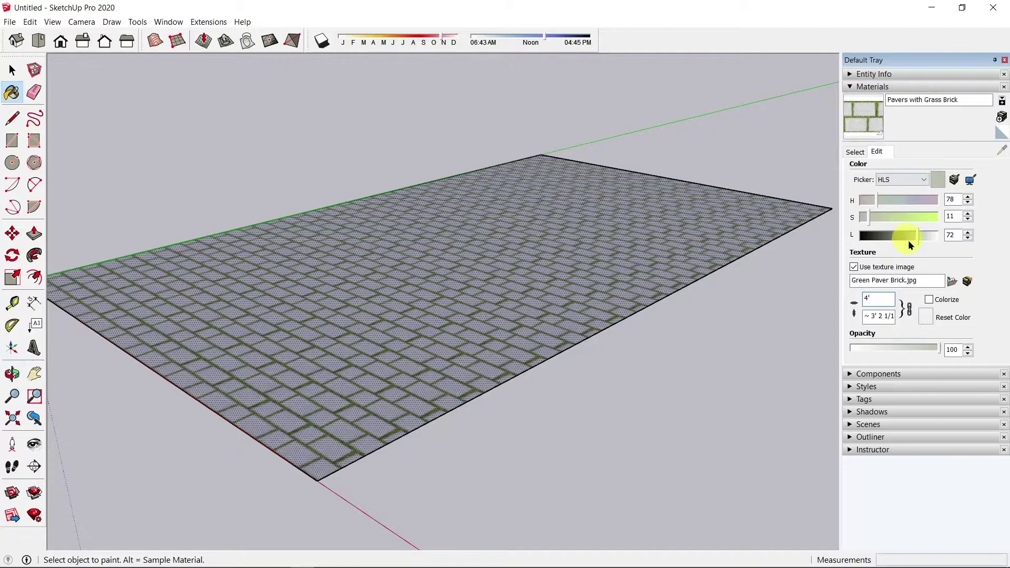
{"action": "left_click_drag", "start_coordinate": [916, 239], "coordinate": [921, 244]}
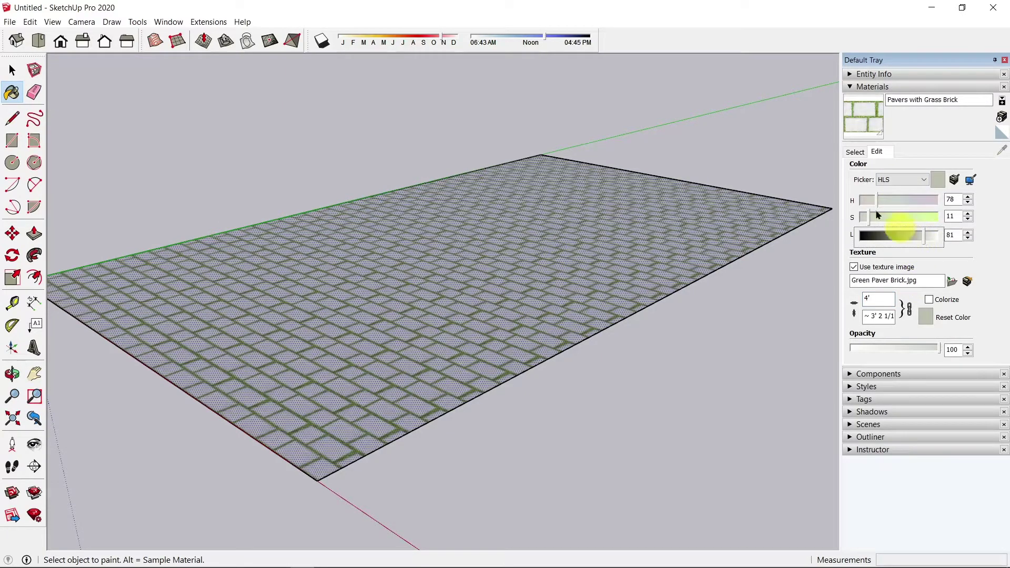
{"action": "left_click", "coordinate": [12, 70]}
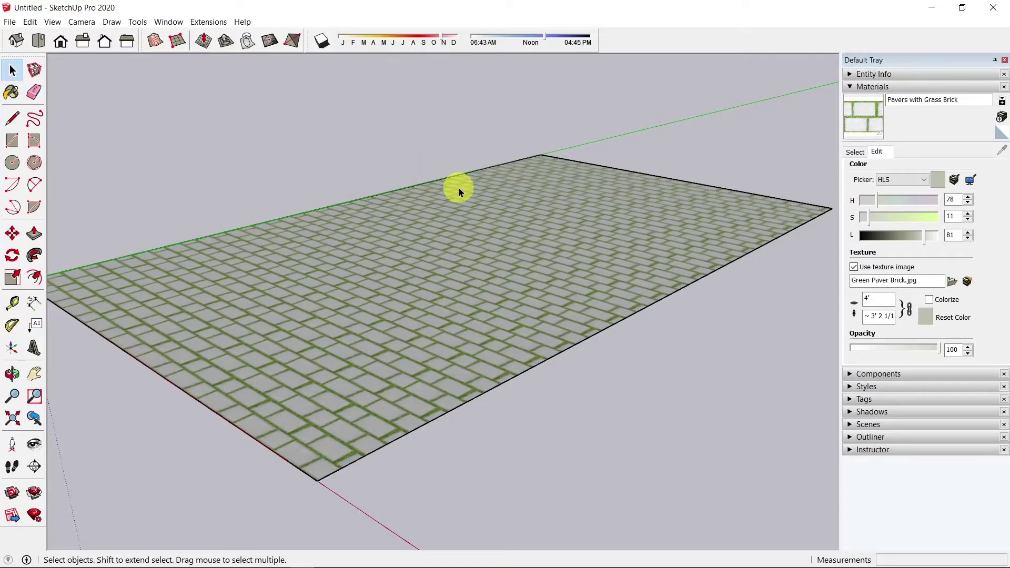
{"action": "middle_click_drag", "start_coordinate": [459, 187], "coordinate": [495, 236]}
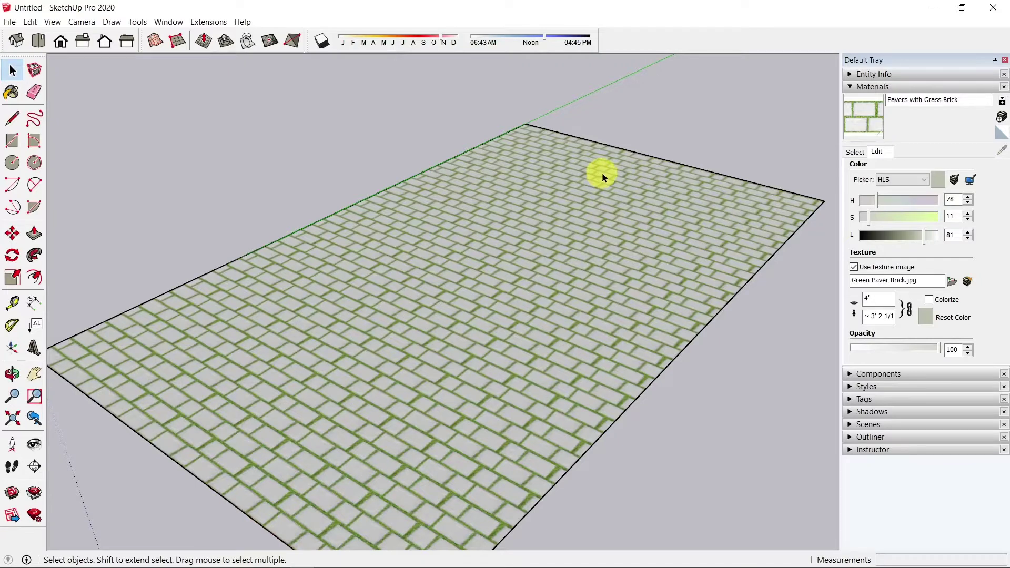
- Create two guide lines from the plaza's back and side edges, crossing at 20', 50'
{"action": "left_click", "coordinate": [13, 304]}
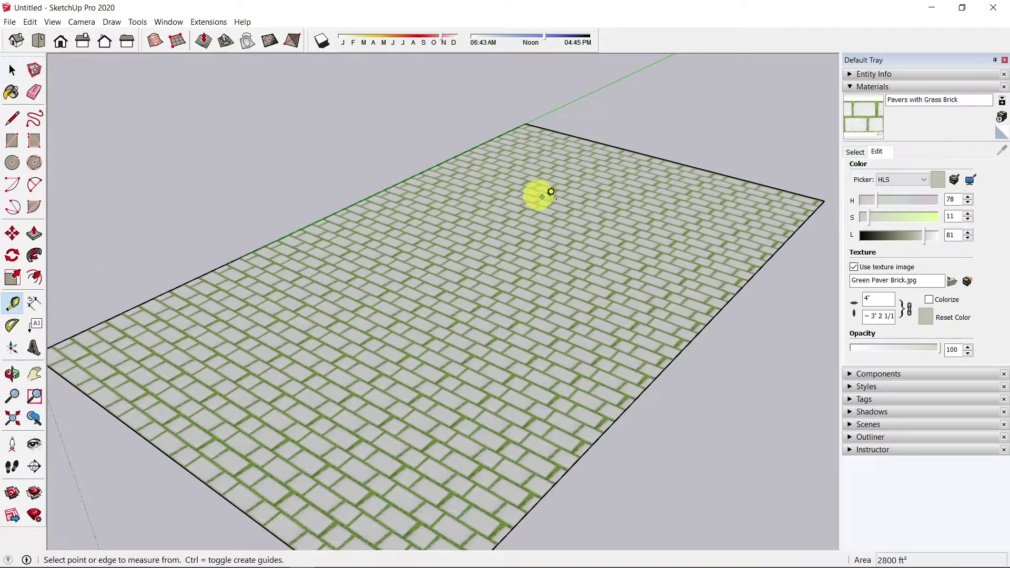
{"action": "left_click", "coordinate": [659, 157]}
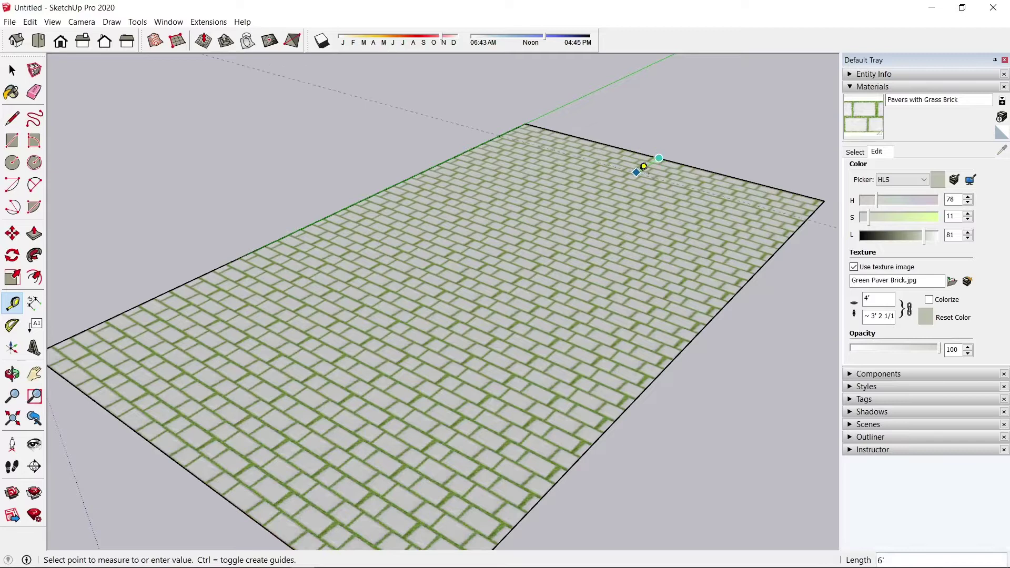
{"action": "left_click", "coordinate": [598, 210]}
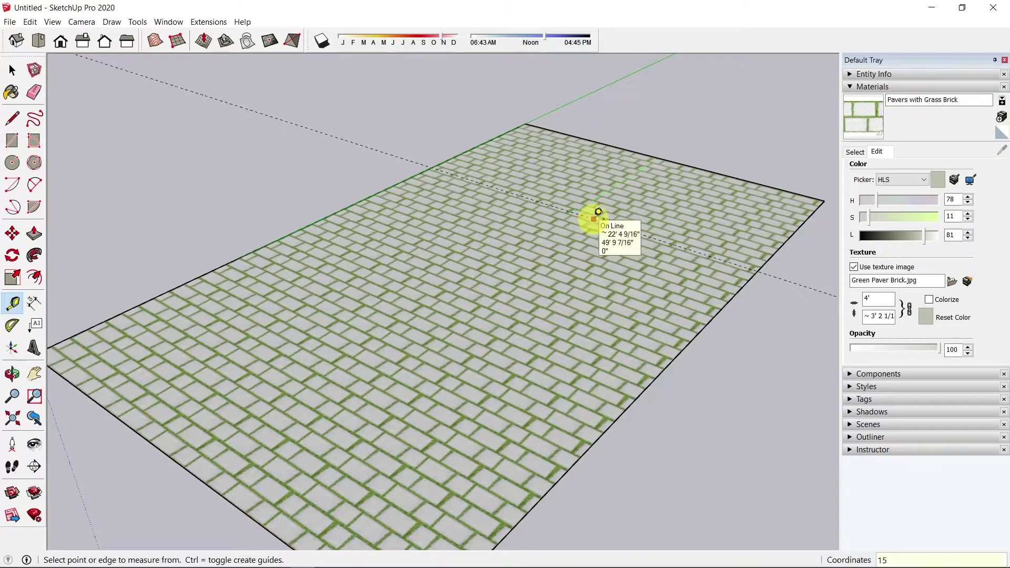
{"action": "left_click", "coordinate": [598, 210]}
{"action": "left_click", "coordinate": [619, 194]}
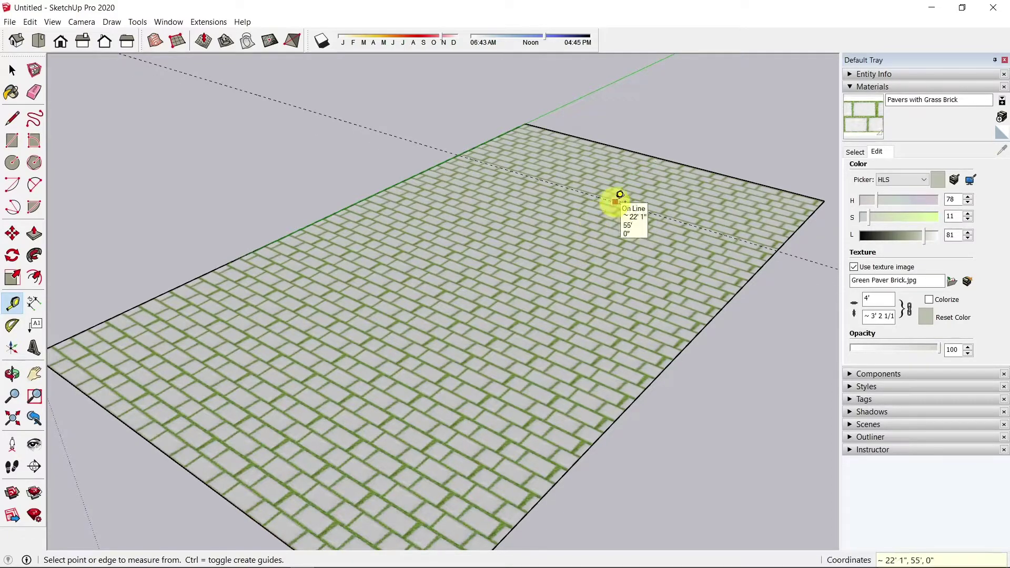
{"action": "key", "text": "ctrl+z"}
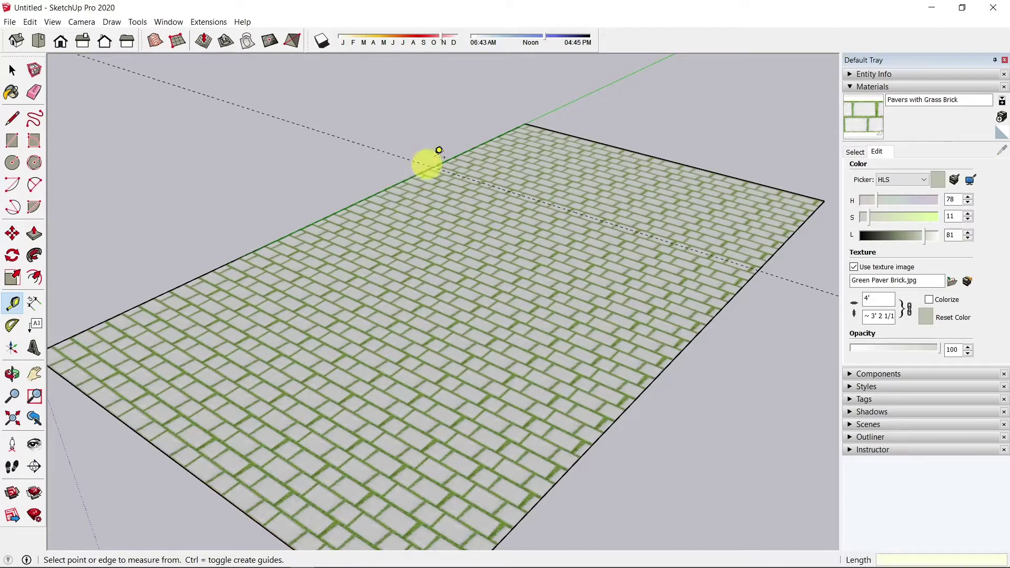
{"action": "left_click", "coordinate": [472, 148]}
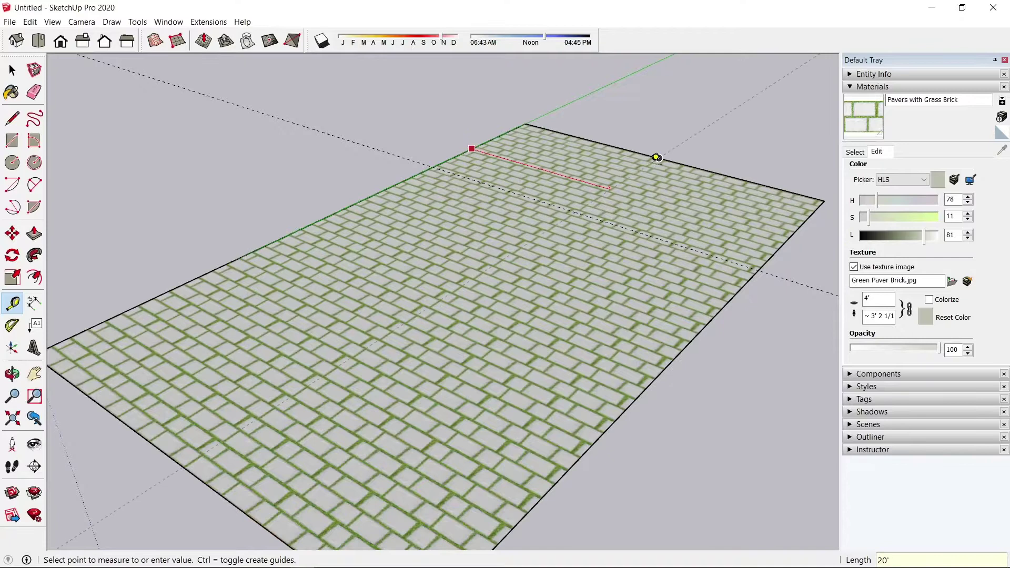
{"action": "left_click", "coordinate": [658, 157]}
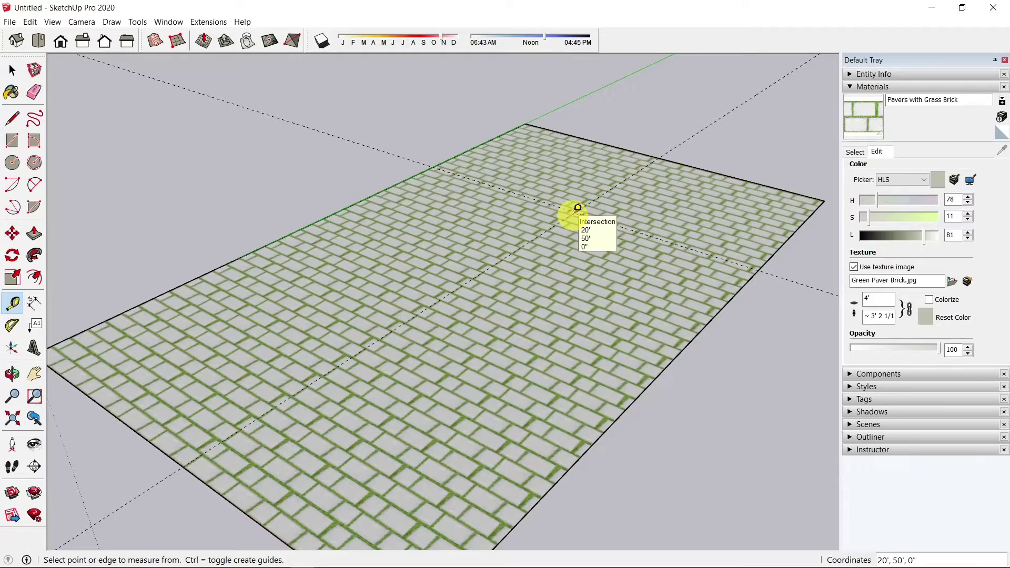
- Import the gazebo4 model and place it on the plaza
{"action": "left_click", "coordinate": [10, 24]}
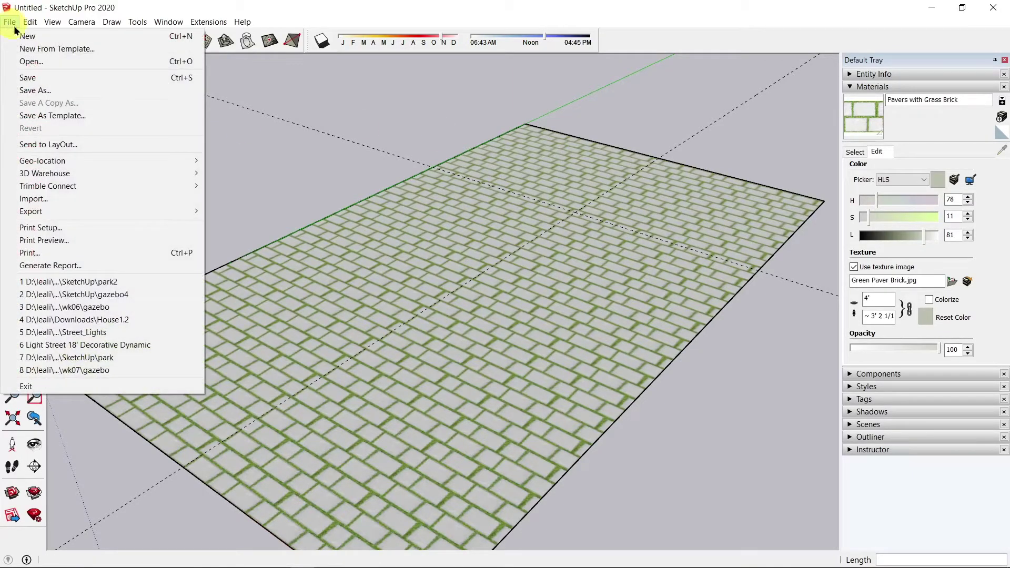
{"action": "left_click", "coordinate": [57, 200]}
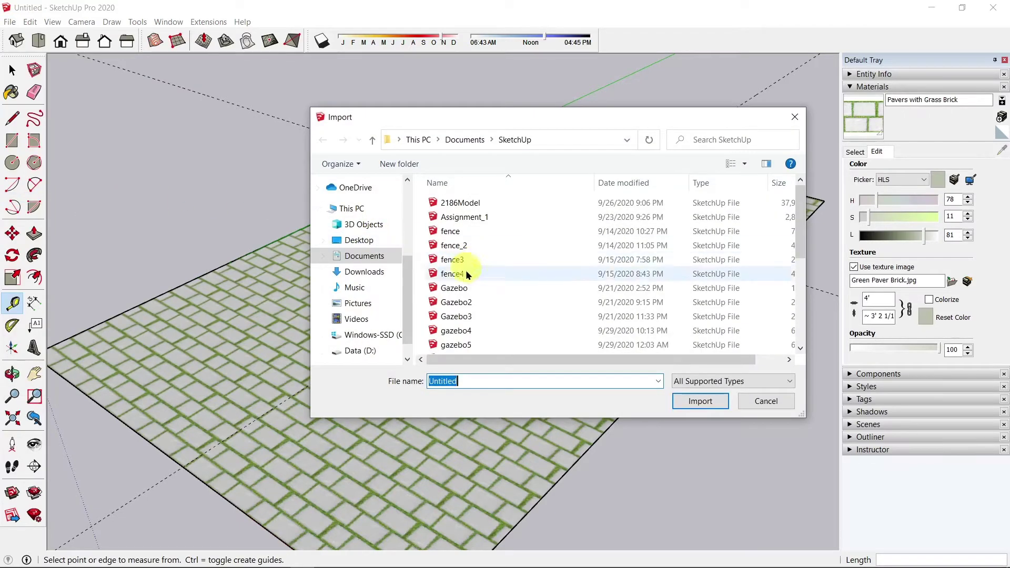
{"action": "left_click", "coordinate": [463, 331]}
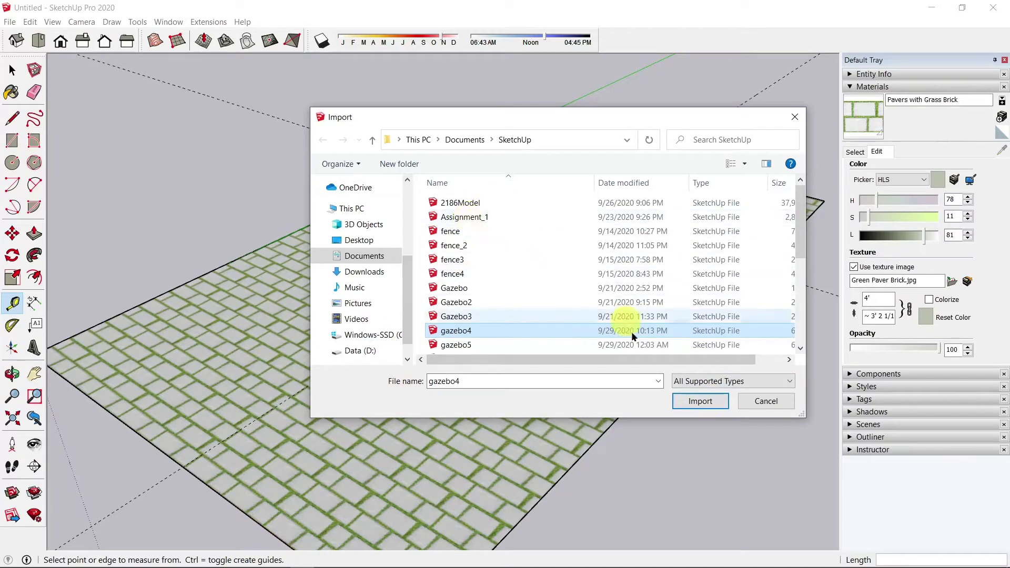
{"action": "left_click", "coordinate": [699, 402]}
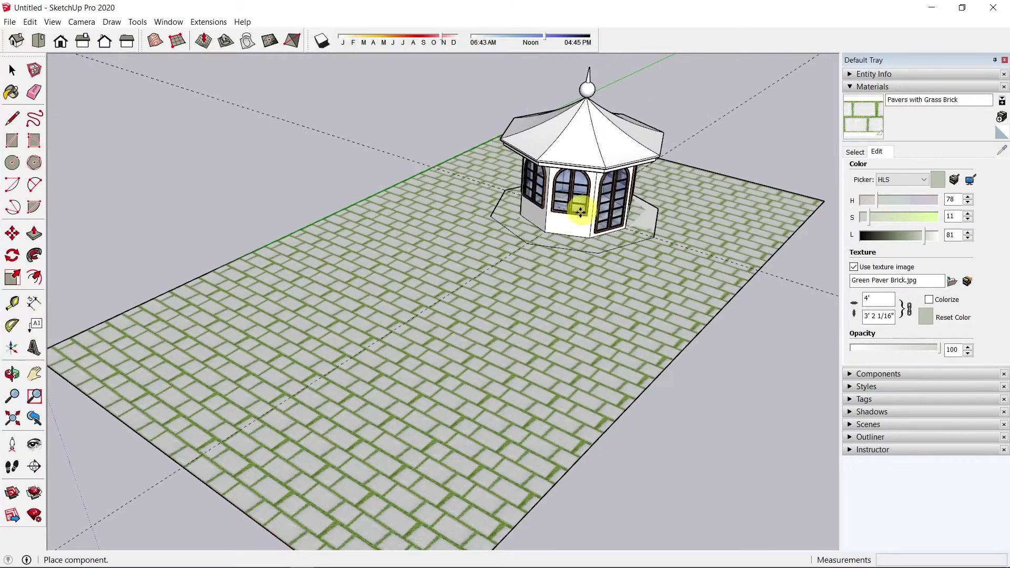
{"action": "left_click", "coordinate": [582, 207]}
- Move the gazebo 18" vertically so its stepped base shows
{"action": "key", "text": "m"}
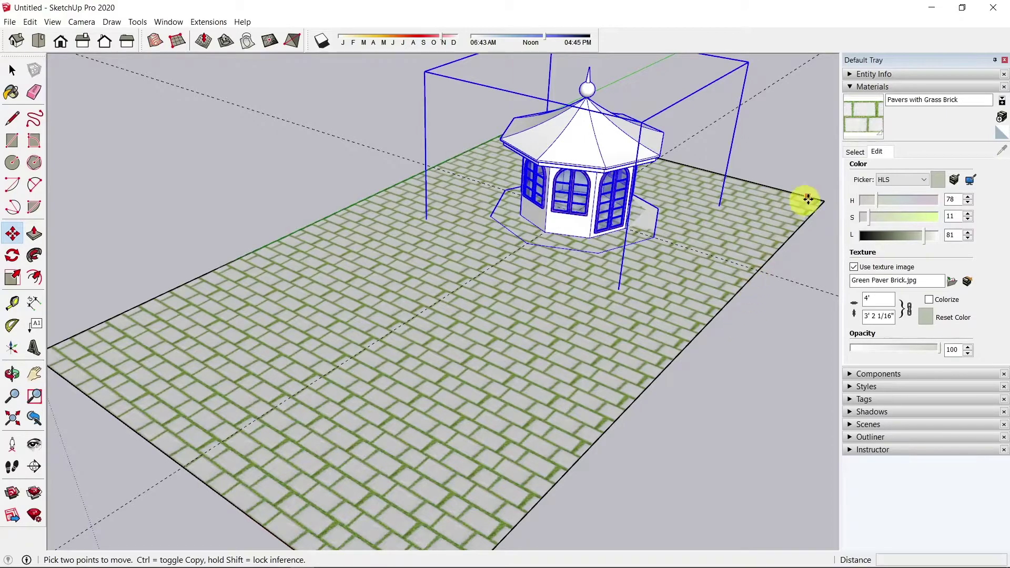
{"action": "left_click", "coordinate": [751, 391]}
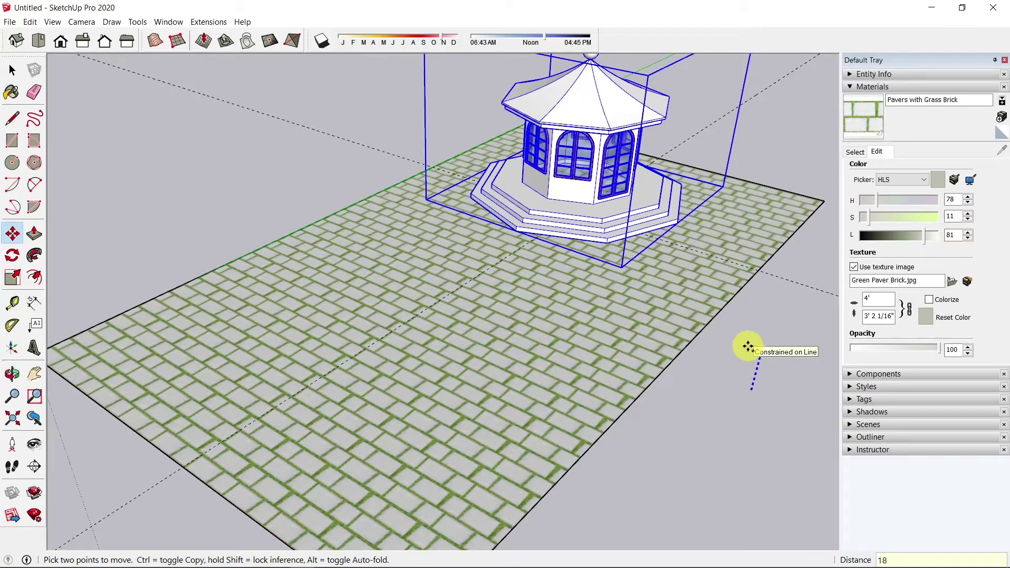
{"action": "key", "text": "Return"}
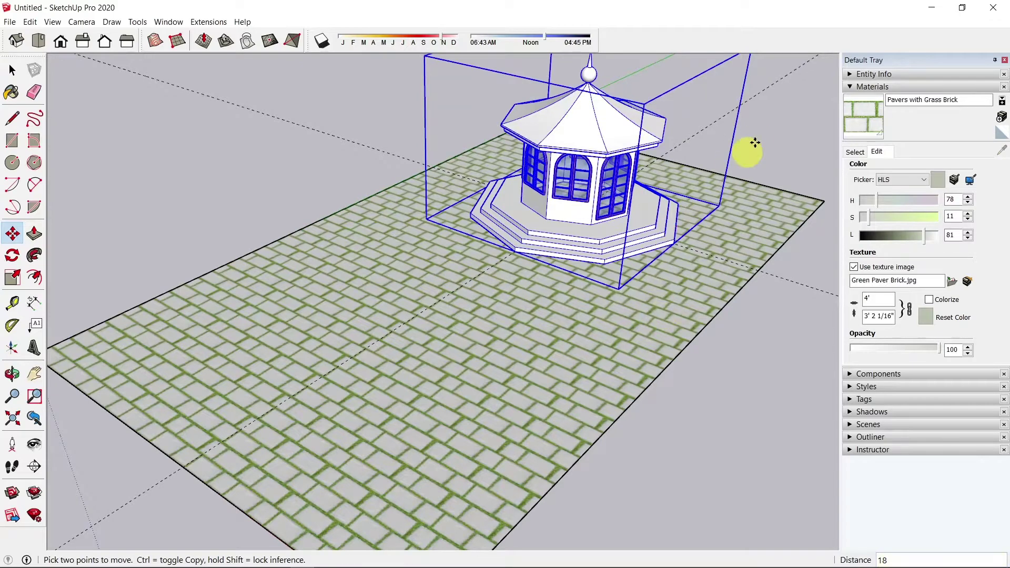
- Add five guide lines from the plaza edges, including ones about 5' and 13' inward
{"action": "key", "text": "space"}
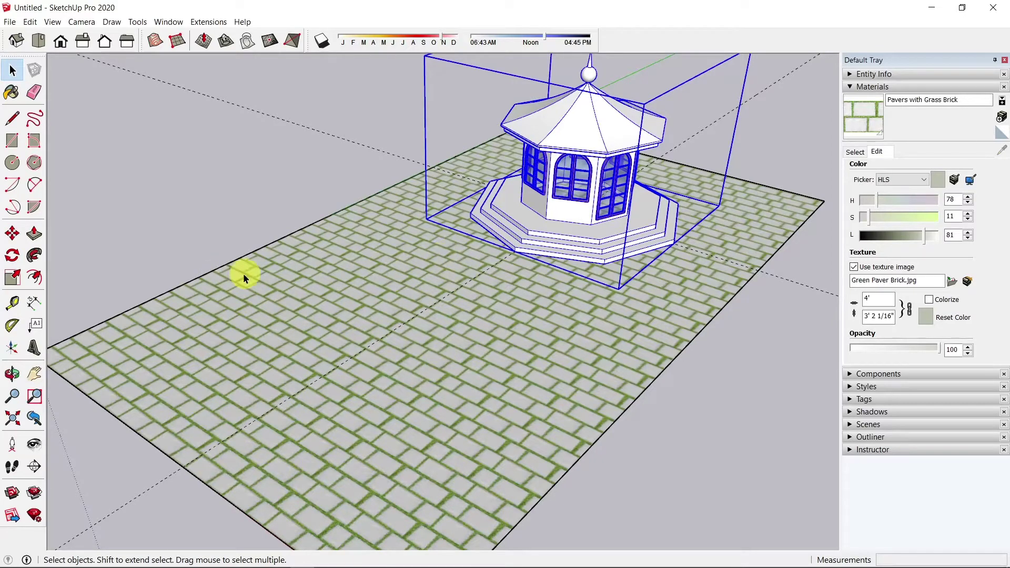
{"action": "key", "text": "t"}
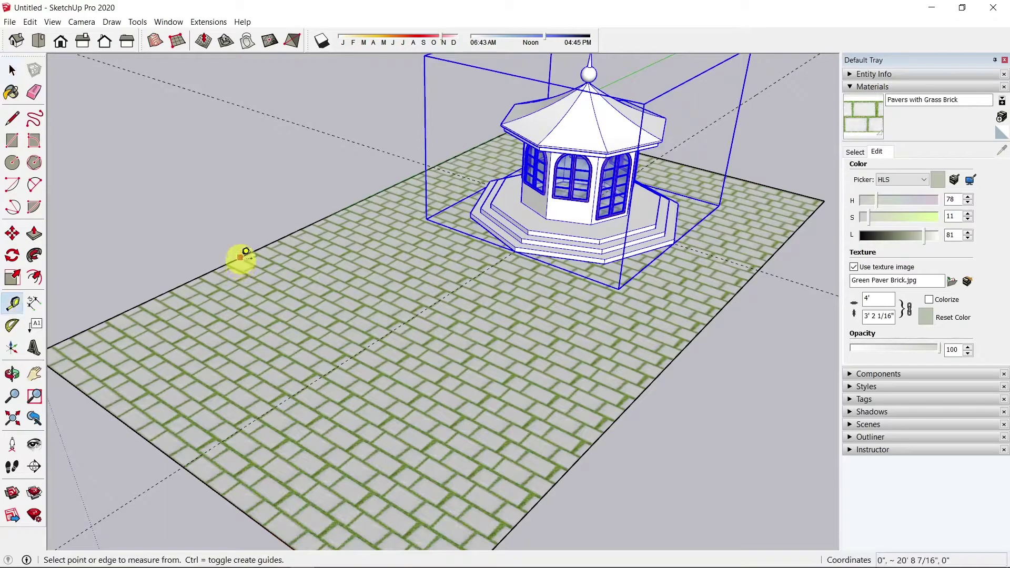
{"action": "left_click", "coordinate": [240, 258]}
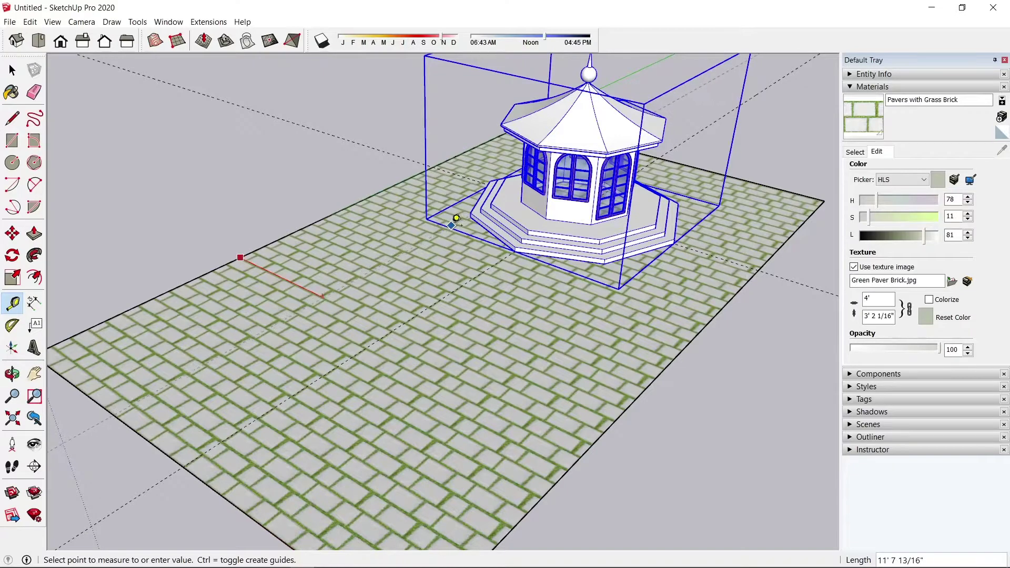
{"action": "left_click", "coordinate": [466, 243]}
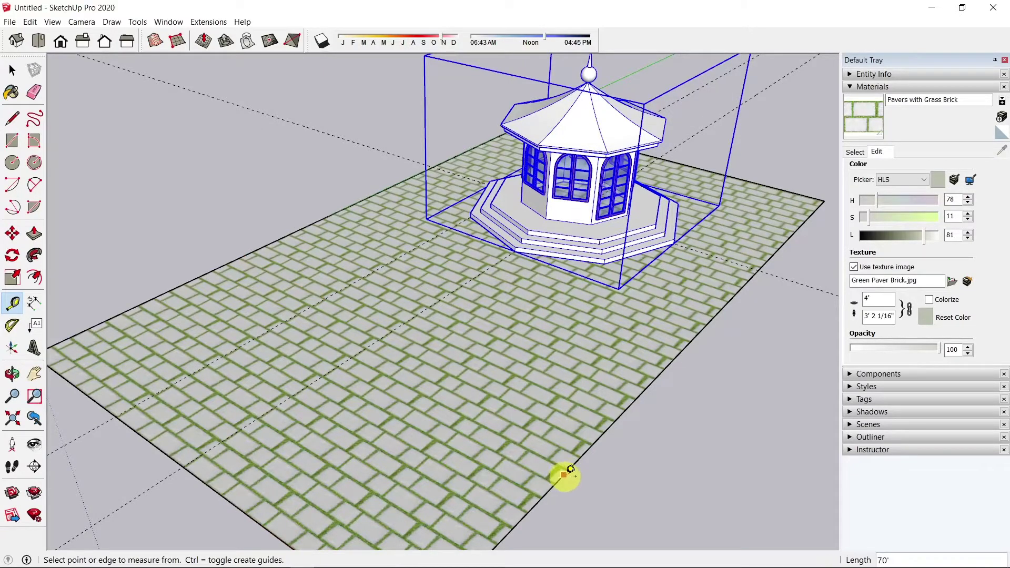
{"action": "left_click", "coordinate": [565, 472]}
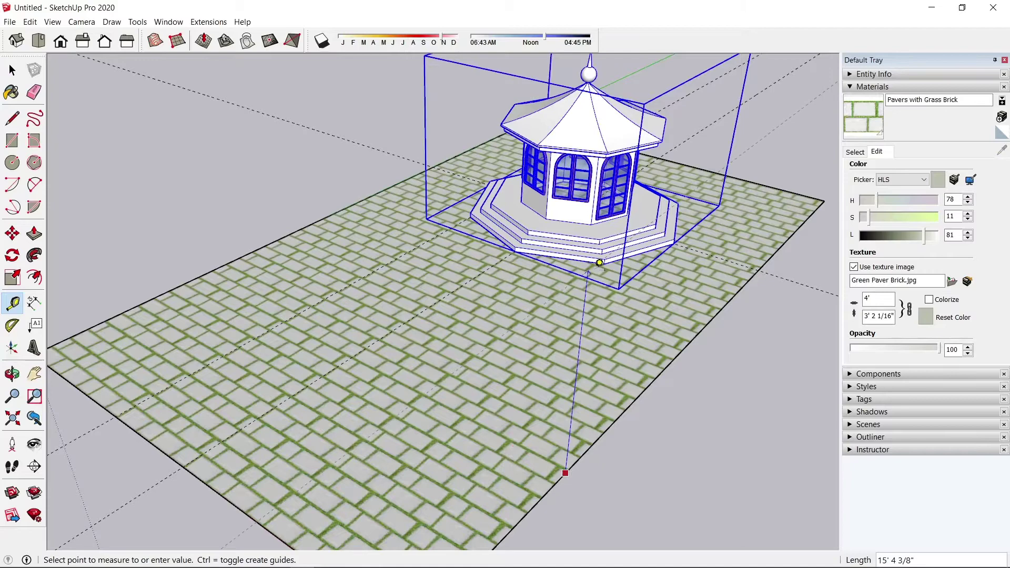
{"action": "left_click", "coordinate": [448, 351]}
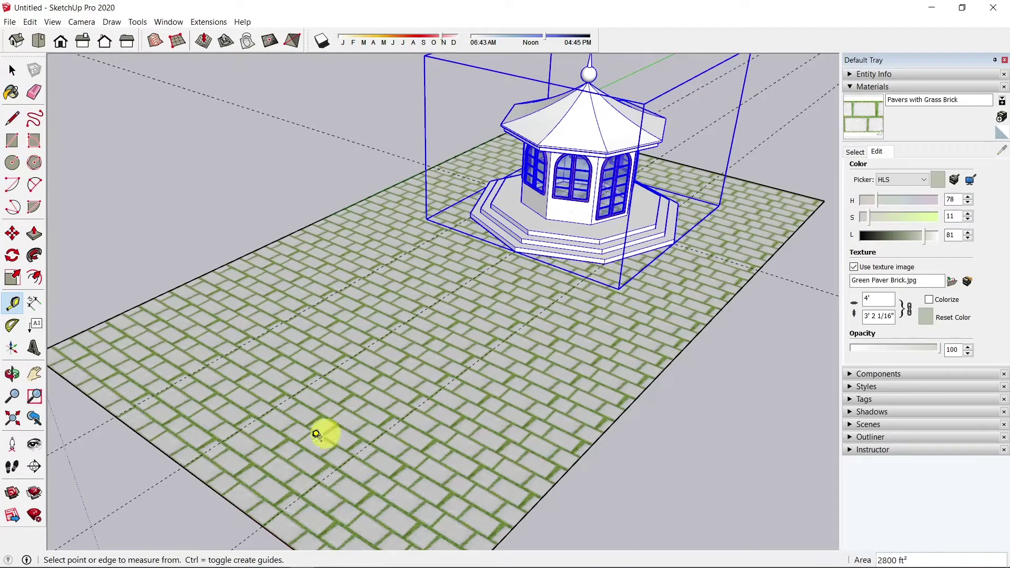
{"action": "left_click", "coordinate": [214, 490]}
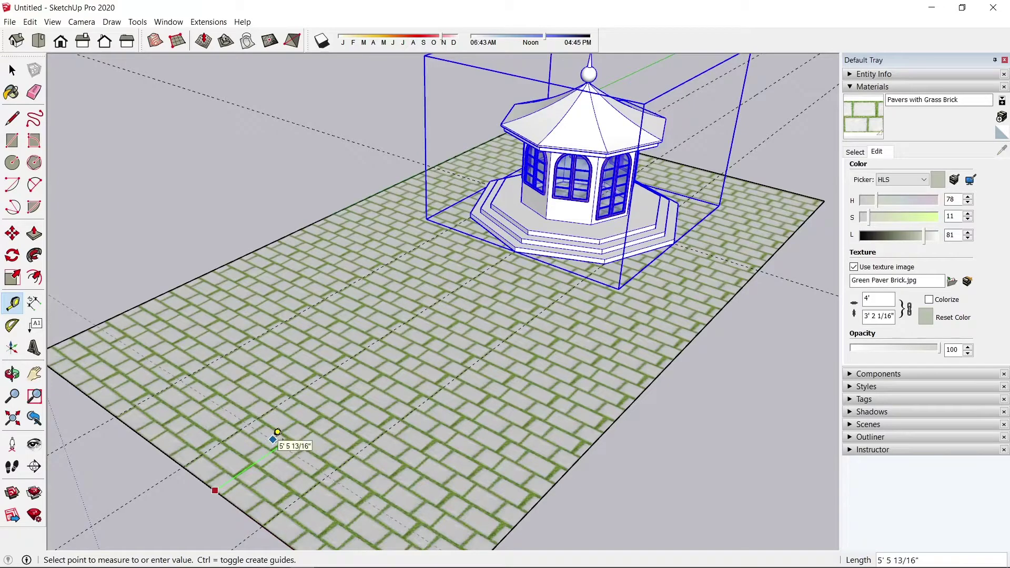
{"action": "left_click", "coordinate": [277, 432]}
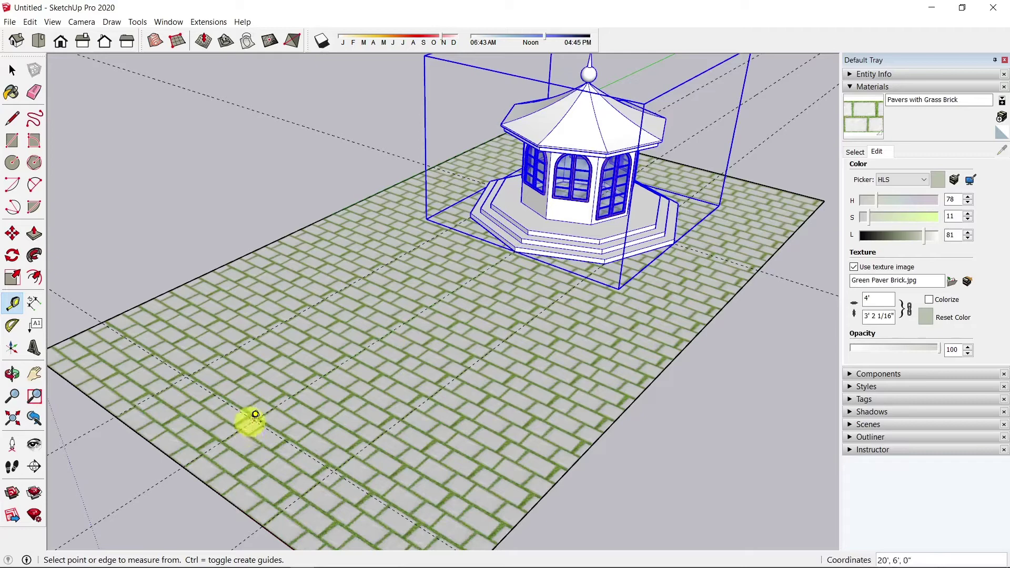
{"action": "left_click", "coordinate": [254, 419]}
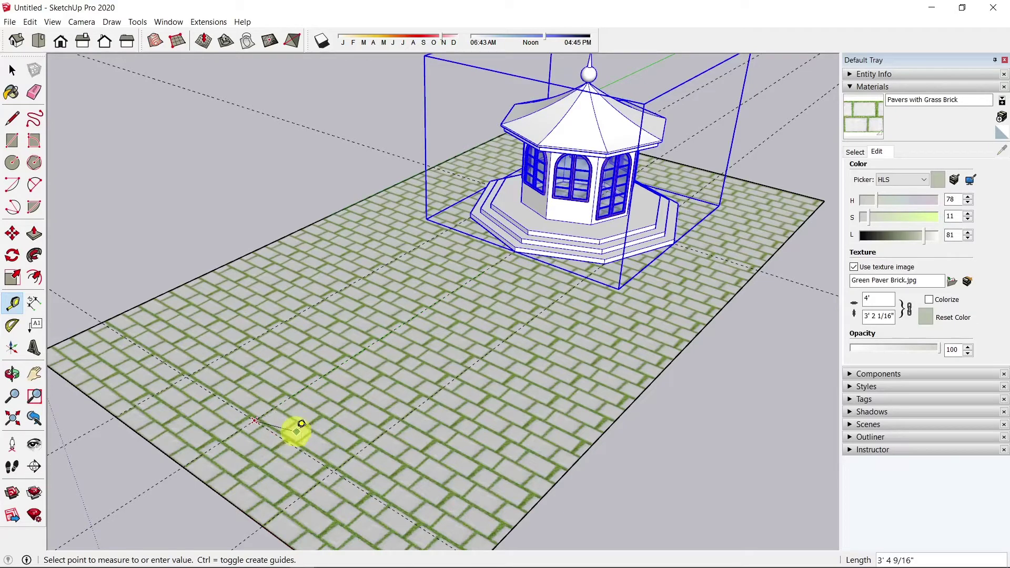
{"action": "left_click", "coordinate": [297, 430]}
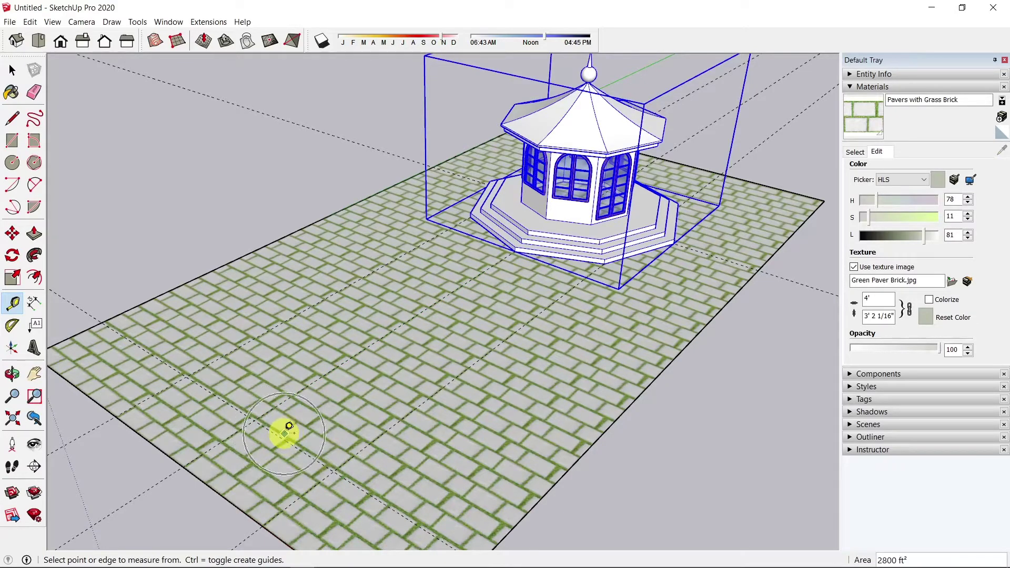
{"action": "left_click", "coordinate": [283, 438]}
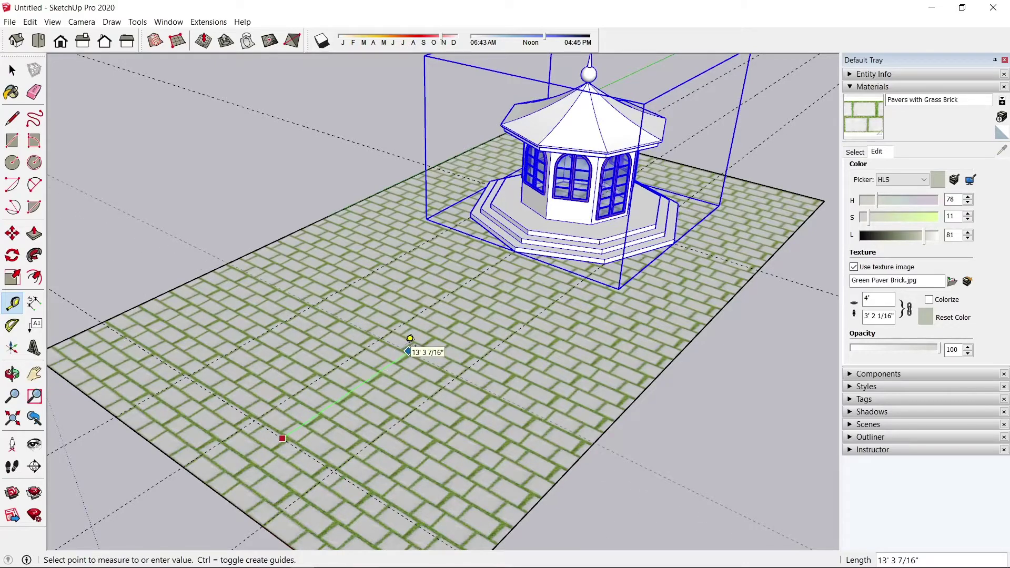
{"action": "left_click", "coordinate": [410, 338]}
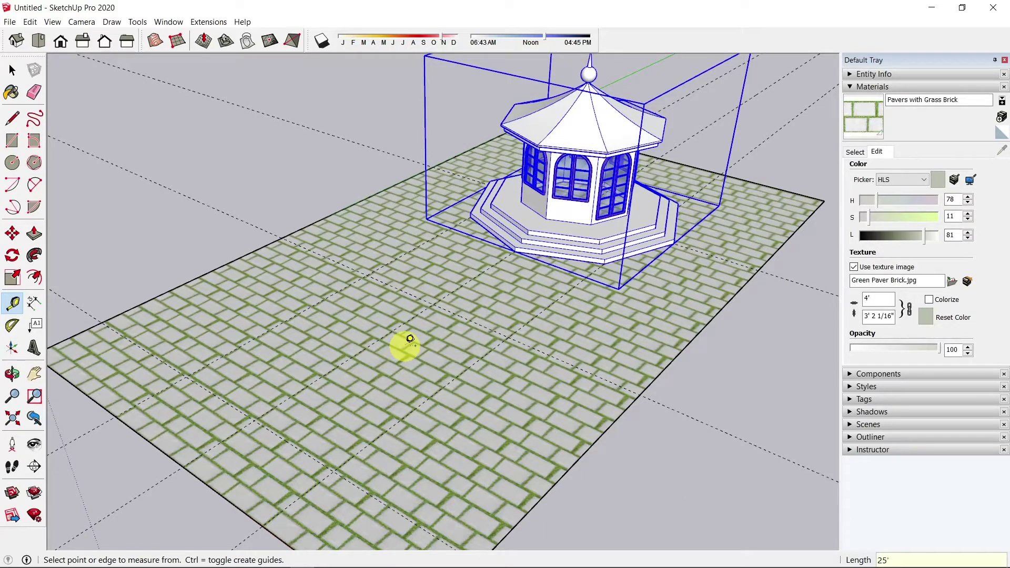
- Draw a 25' by 16' 1 11/16" rectangle snapped between the guides
{"action": "left_click", "coordinate": [12, 141]}
{"action": "left_click", "coordinate": [186, 376]}
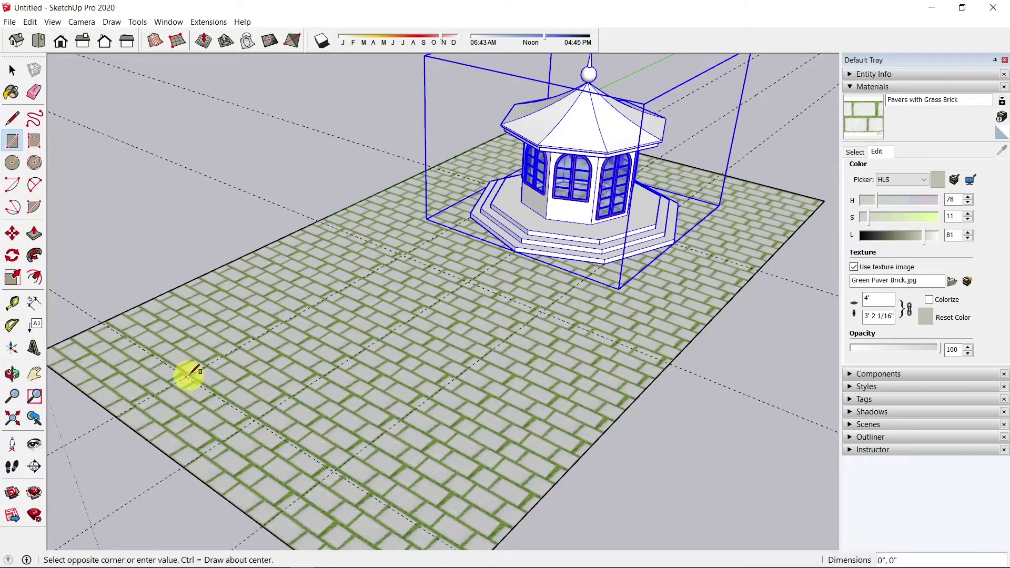
{"action": "left_click", "coordinate": [545, 311]}
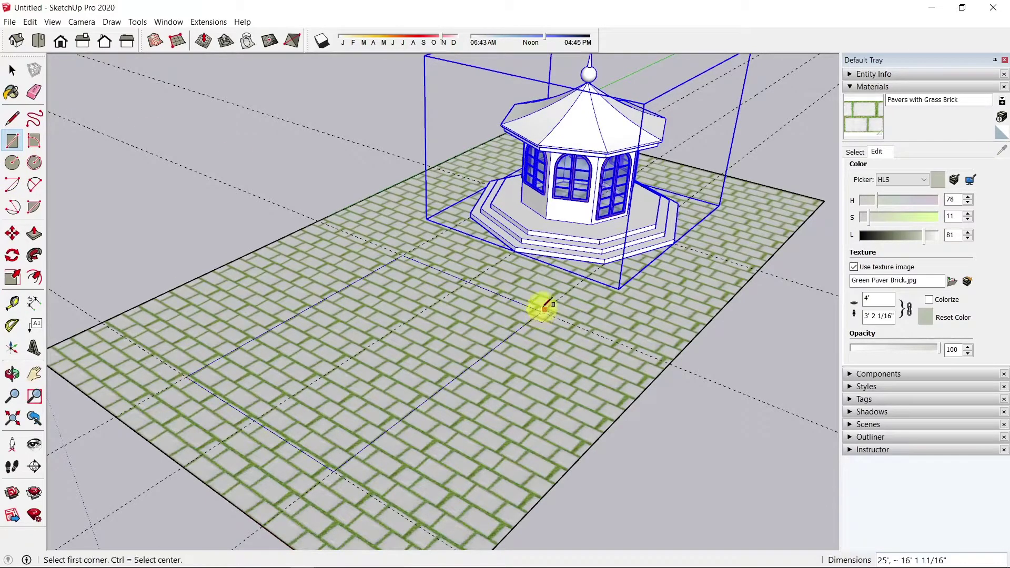
- Paint the bed rectangle with Vegetation Blur 01, then repaint it with Vegetation Blur 02
{"action": "left_click", "coordinate": [855, 152]}
{"action": "left_click", "coordinate": [963, 241]}
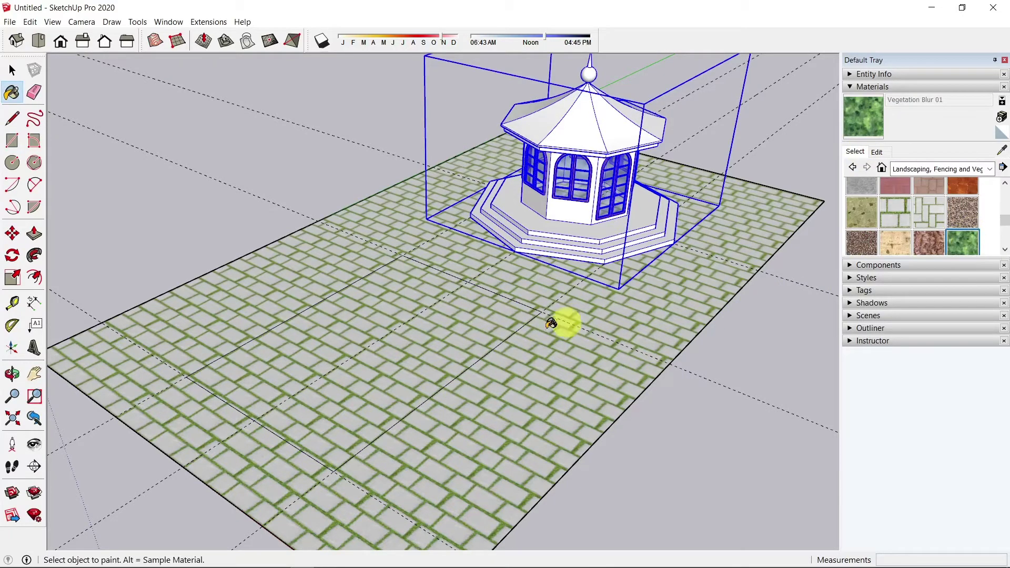
{"action": "left_click", "coordinate": [357, 396]}
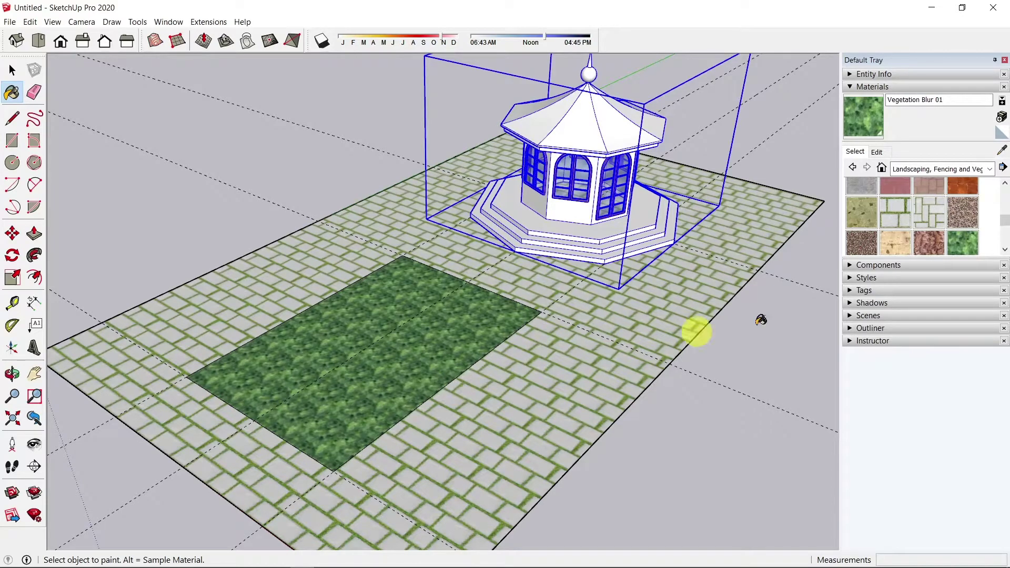
{"action": "scroll", "coordinate": [925, 218], "scroll_direction": "down", "scroll_amount": 3}
{"action": "scroll", "coordinate": [924, 216], "scroll_direction": "up", "scroll_amount": 2}
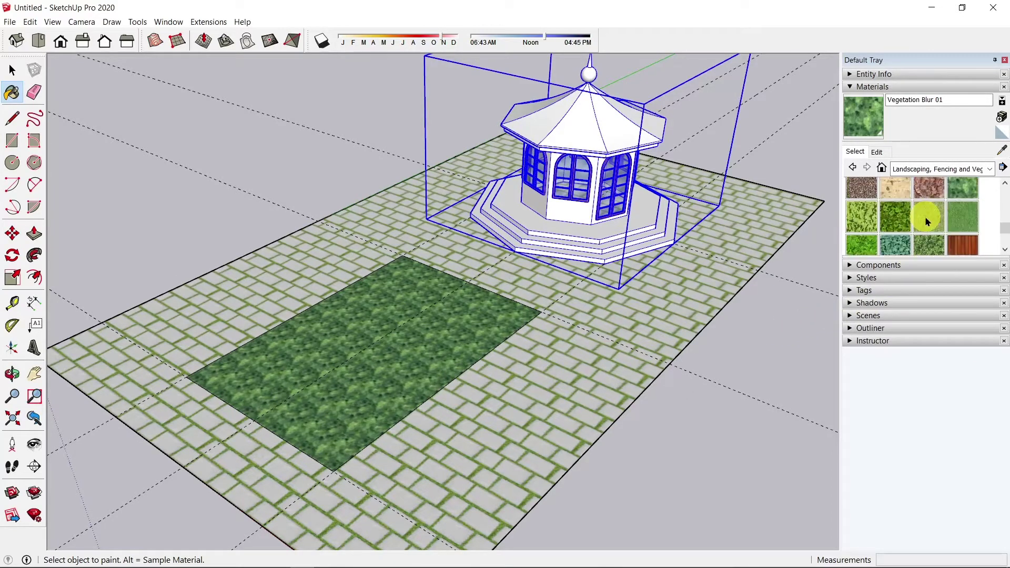
{"action": "left_click", "coordinate": [861, 217]}
{"action": "left_click", "coordinate": [423, 348]}
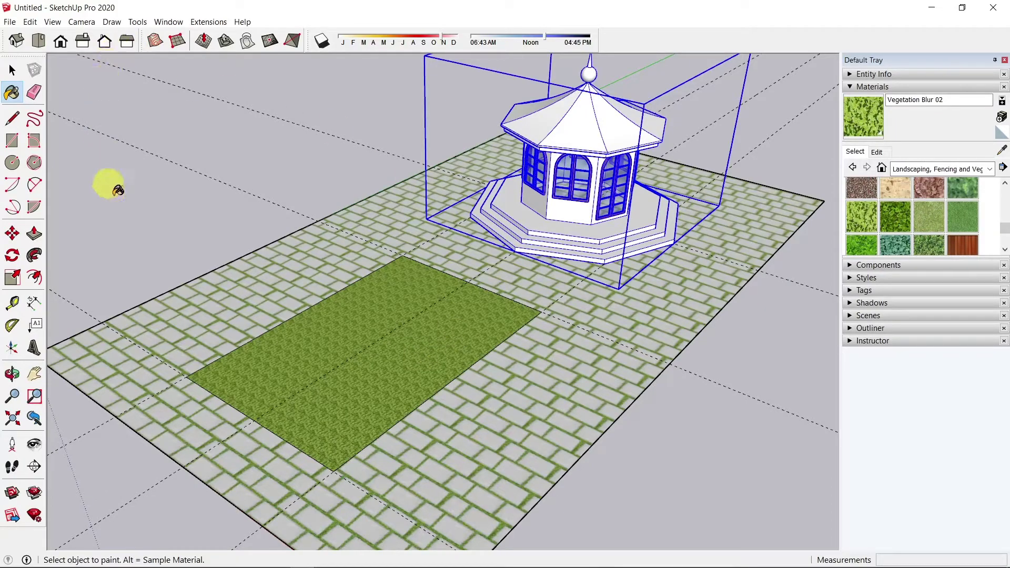
{"action": "mouse_move", "coordinate": [198, 232]}
{"action": "middle_mouse_down"}
{"action": "mouse_move", "coordinate": [359, 200]}
{"action": "mouse_move", "coordinate": [214, 238]}
{"action": "middle_mouse_up"}
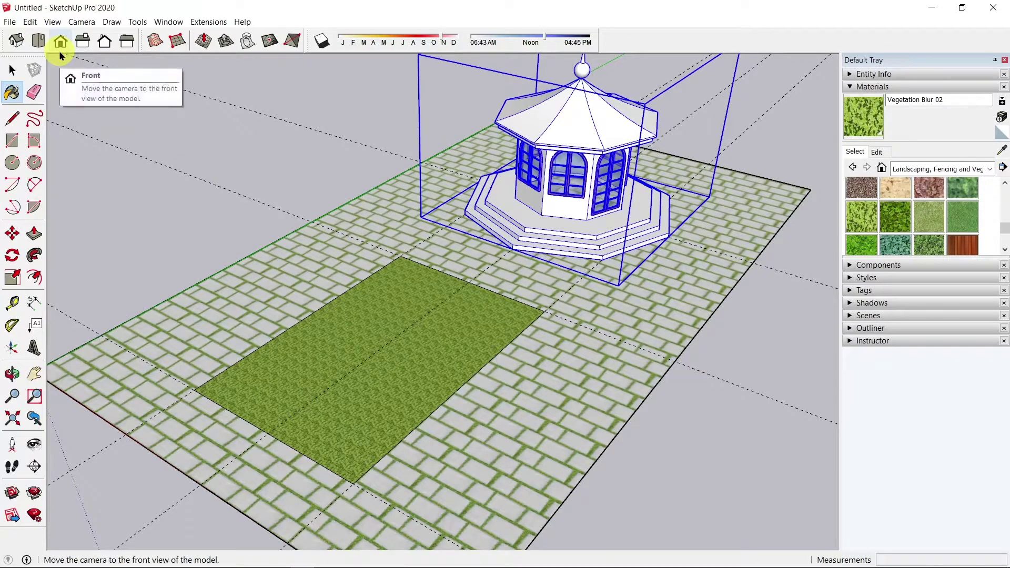
- Toggle the axes off and back on, then hide the guides for a higher overview
{"action": "left_click", "coordinate": [53, 22]}
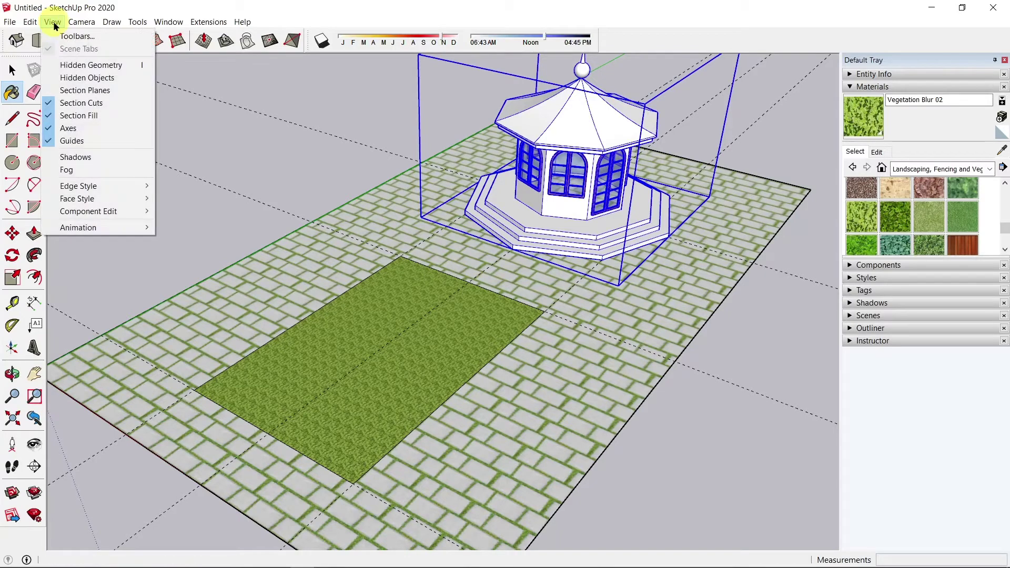
{"action": "left_click", "coordinate": [48, 128]}
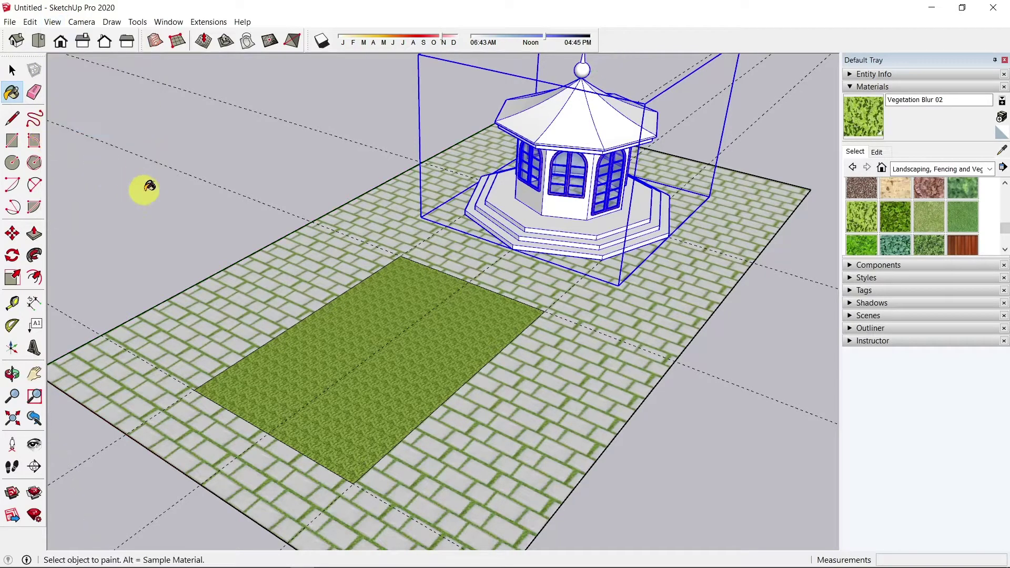
{"action": "left_click", "coordinate": [53, 22]}
{"action": "left_click", "coordinate": [46, 127]}
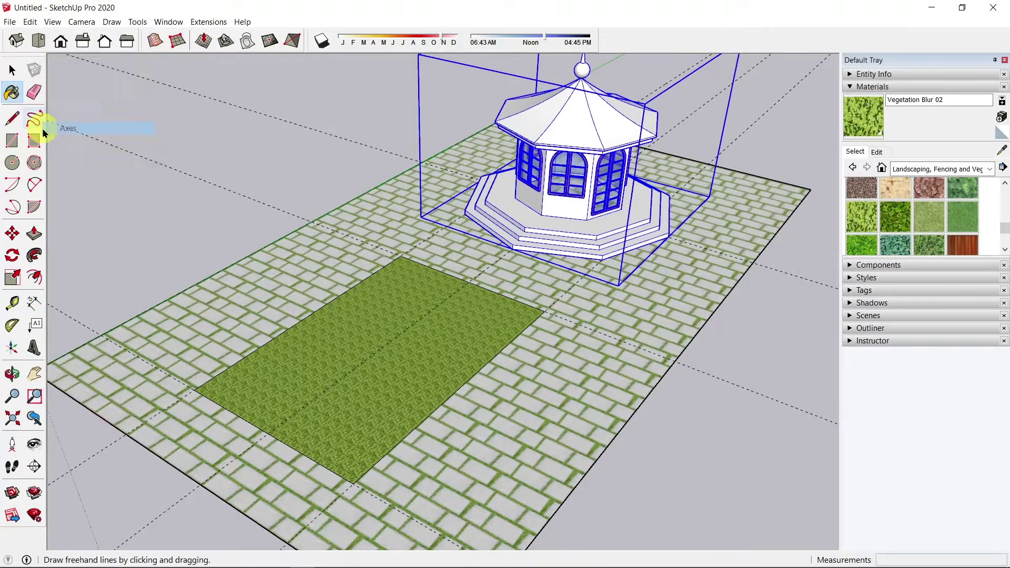
{"action": "left_click", "coordinate": [51, 22]}
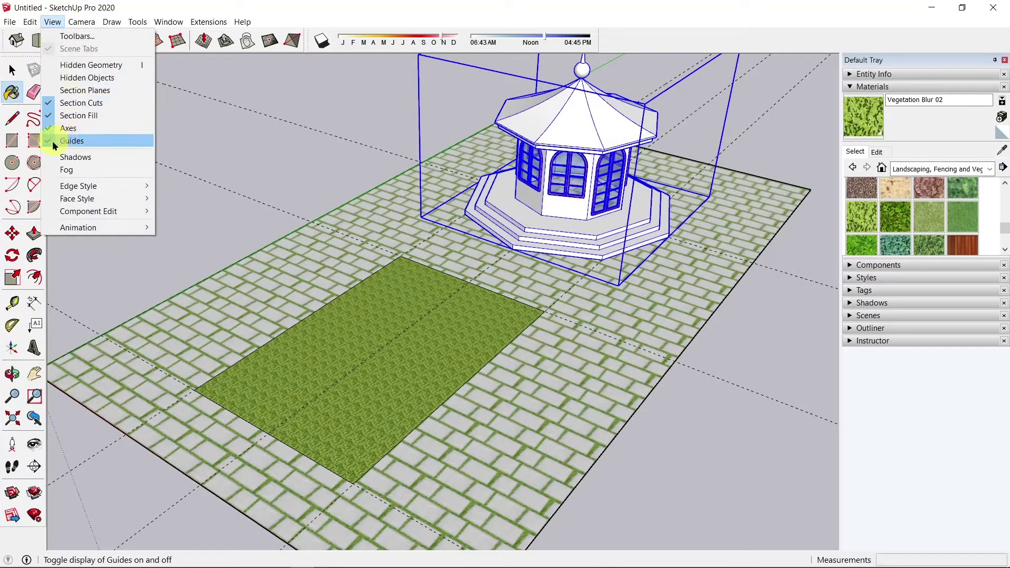
{"action": "left_click", "coordinate": [52, 140]}
{"action": "middle_click_drag", "start_coordinate": [135, 236], "coordinate": [268, 185]}
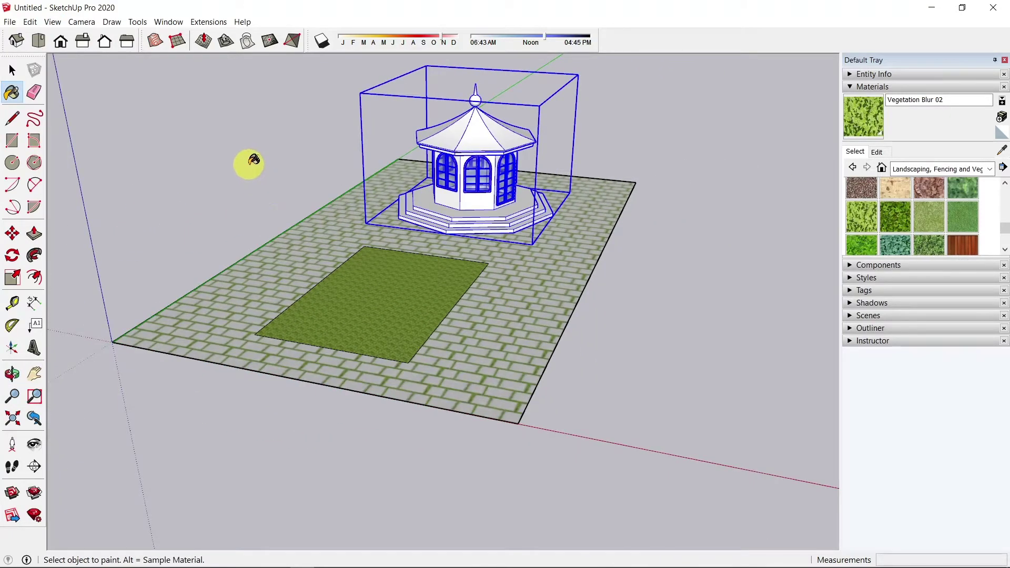
- Deselect the gazebo, expand the Components browser and purge unused components
{"action": "key", "text": "space"}
{"action": "left_click", "coordinate": [265, 167]}
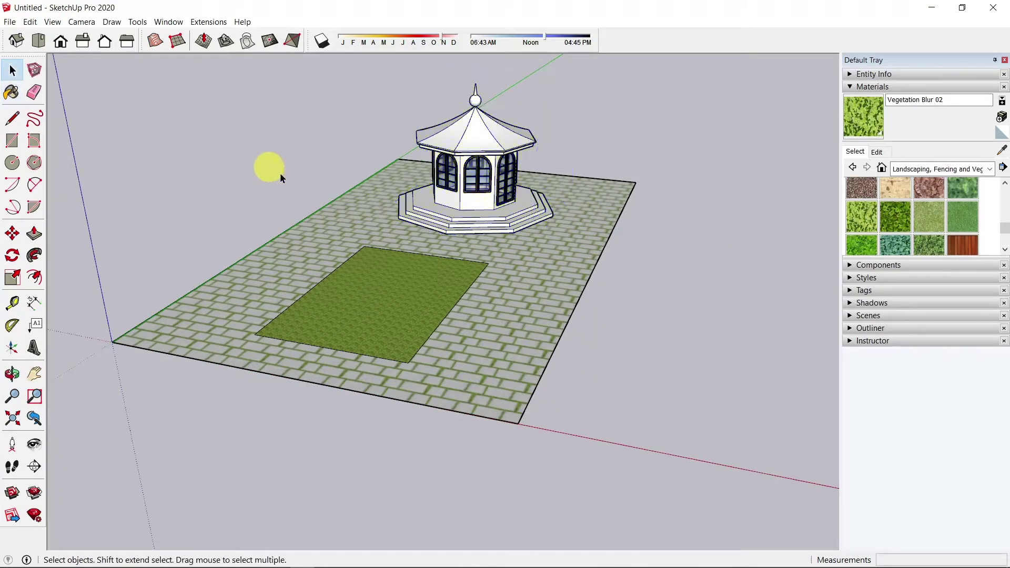
{"action": "left_click", "coordinate": [847, 265]}
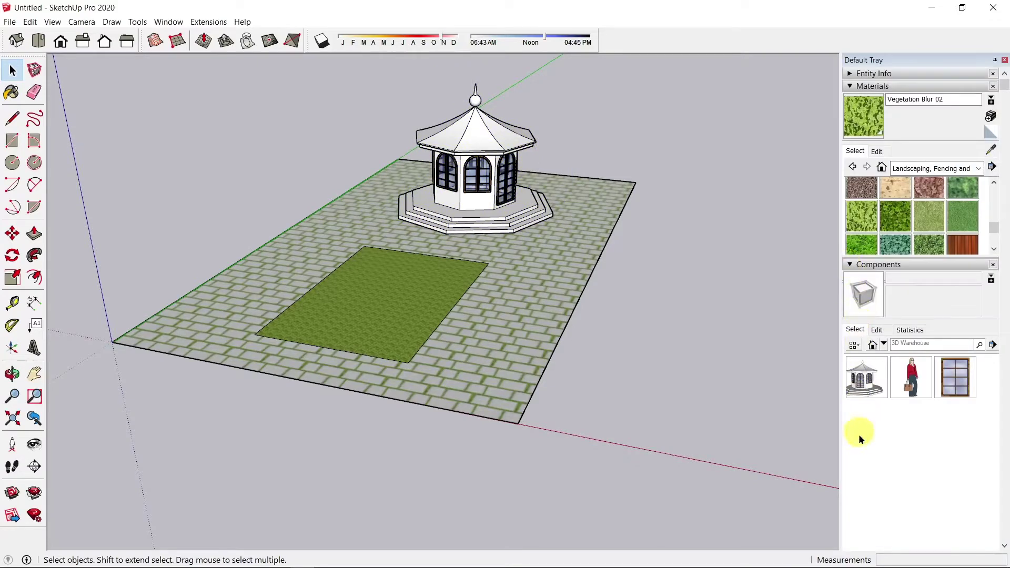
{"action": "left_click", "coordinate": [993, 348]}
{"action": "left_click", "coordinate": [921, 405]}
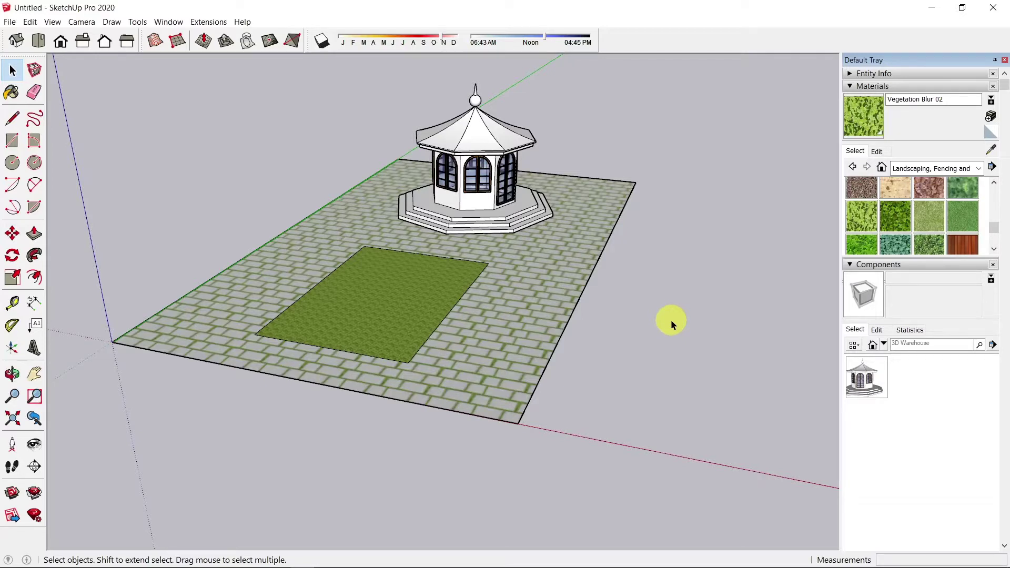
- Switch the components browser to the Components Sampler collection
{"action": "left_click", "coordinate": [883, 345]}
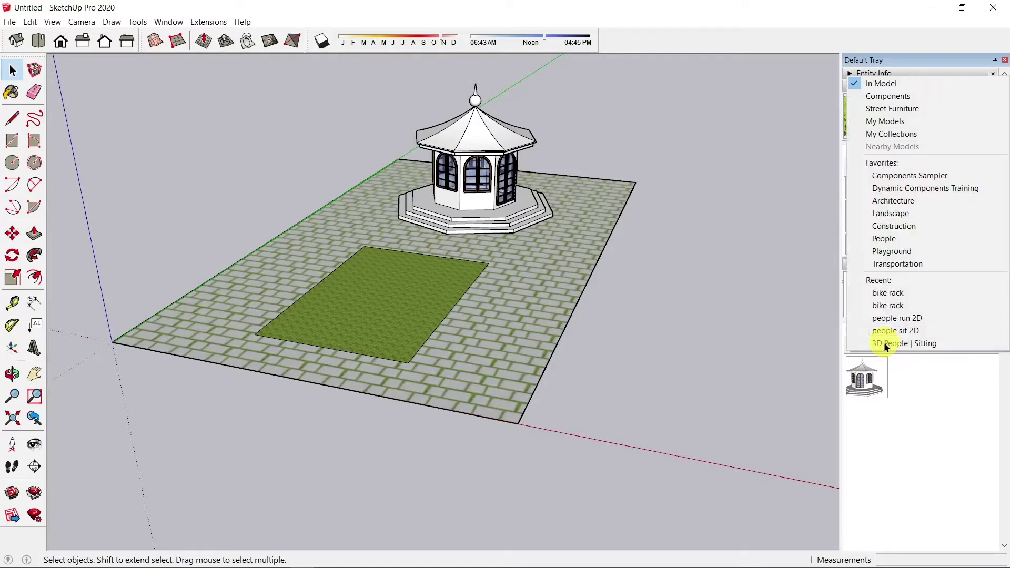
{"action": "left_click", "coordinate": [909, 177]}
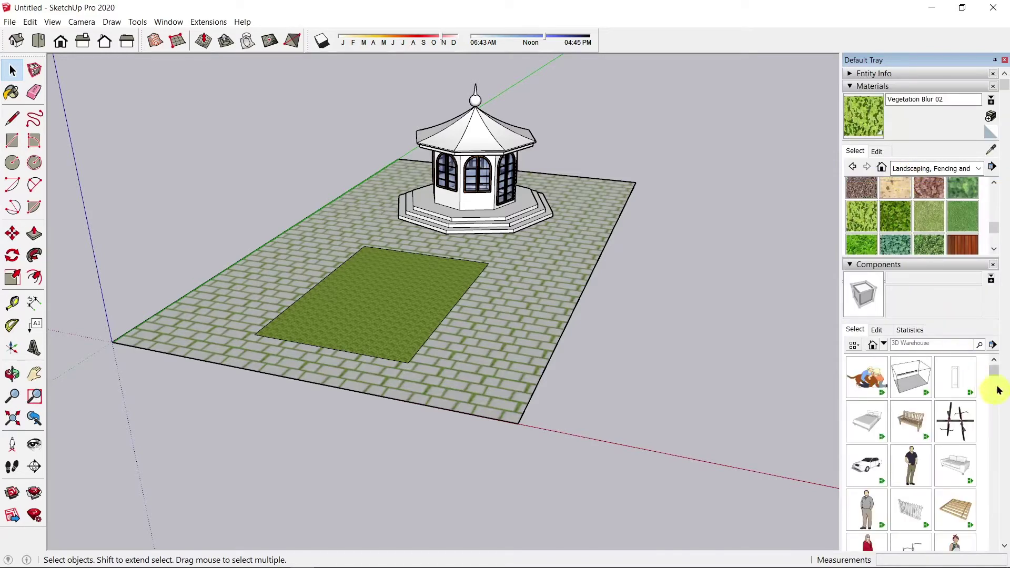
{"action": "mouse_move", "coordinate": [993, 374]}
{"action": "left_mouse_down"}
{"action": "mouse_move", "coordinate": [995, 447]}
{"action": "mouse_move", "coordinate": [994, 373]}
{"action": "left_mouse_up"}
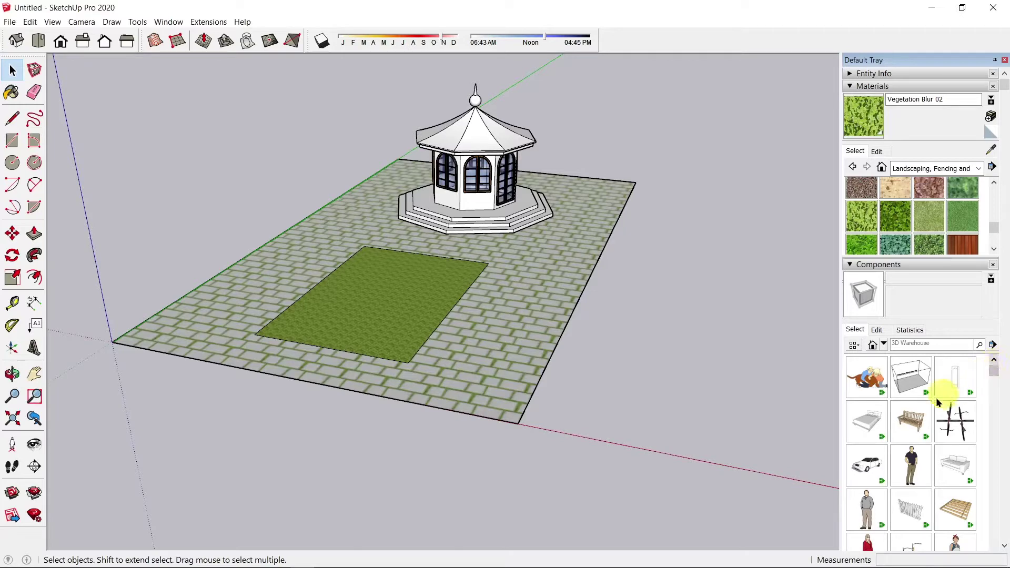
- Place the Bench component at the plaza's front-left corner
{"action": "left_click", "coordinate": [905, 428]}
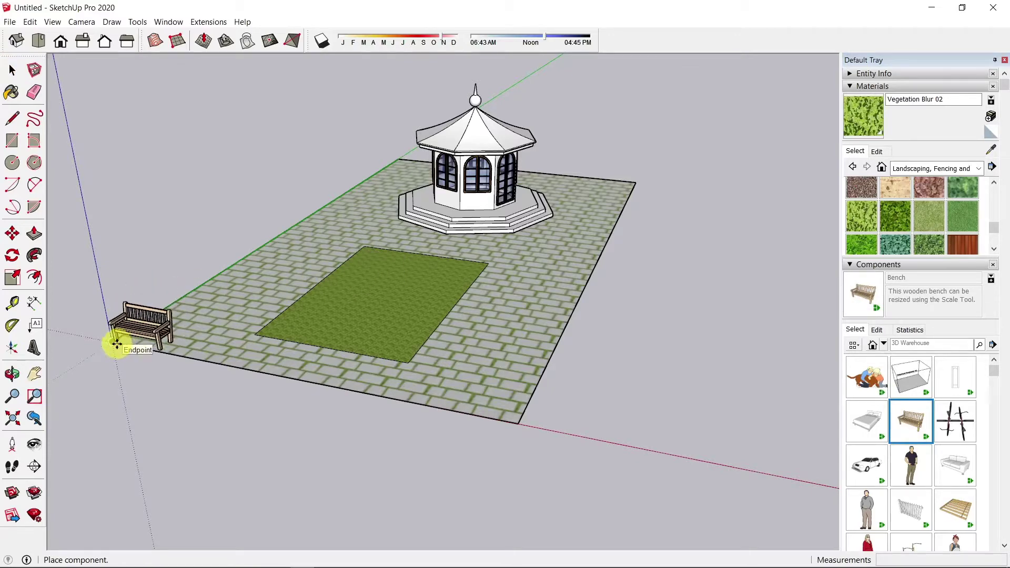
{"action": "scroll", "coordinate": [116, 344], "scroll_direction": "up", "scroll_amount": 4}
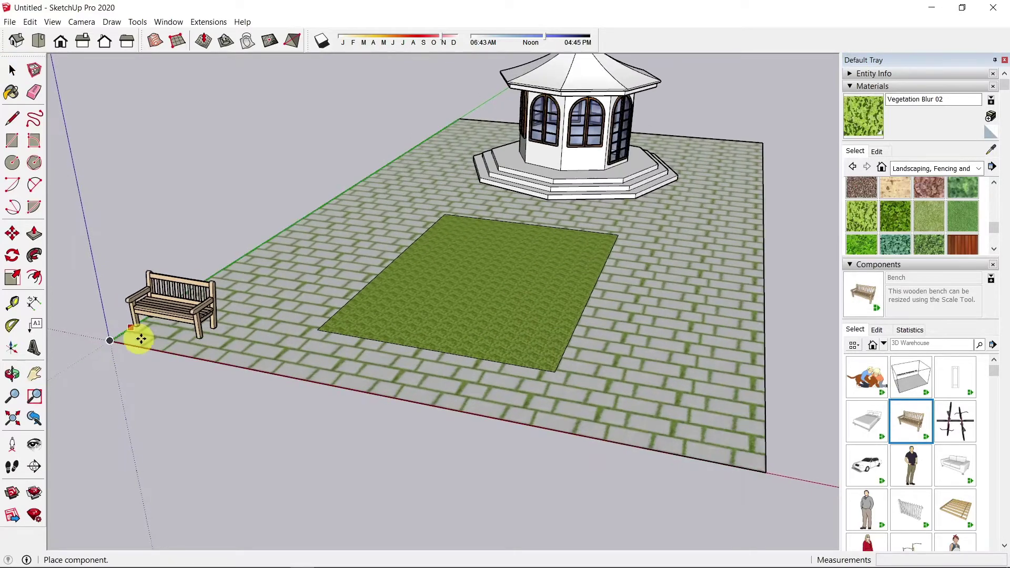
{"action": "left_click", "coordinate": [106, 342]}
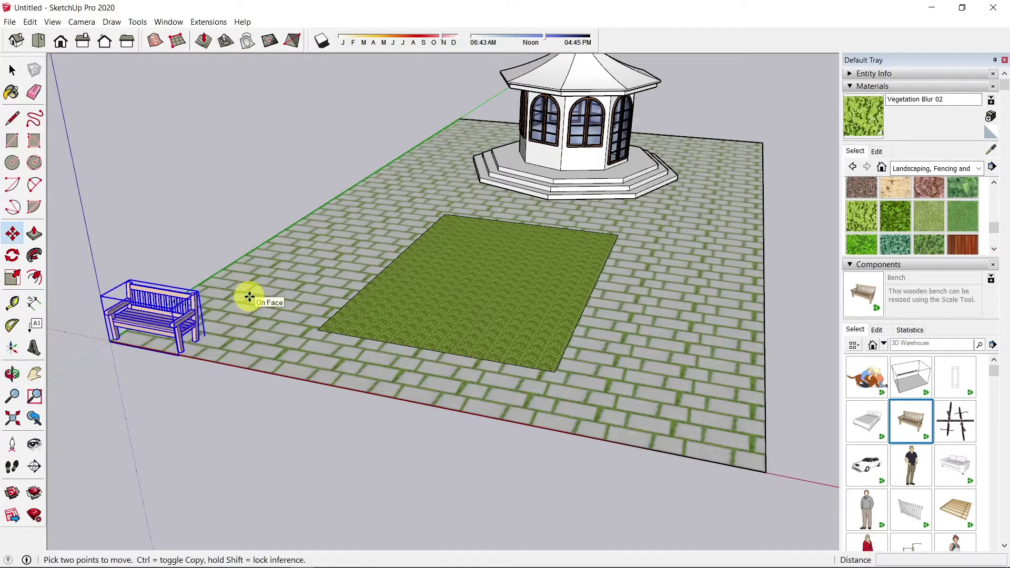
{"action": "scroll", "coordinate": [198, 322], "scroll_direction": "up", "scroll_amount": 3}
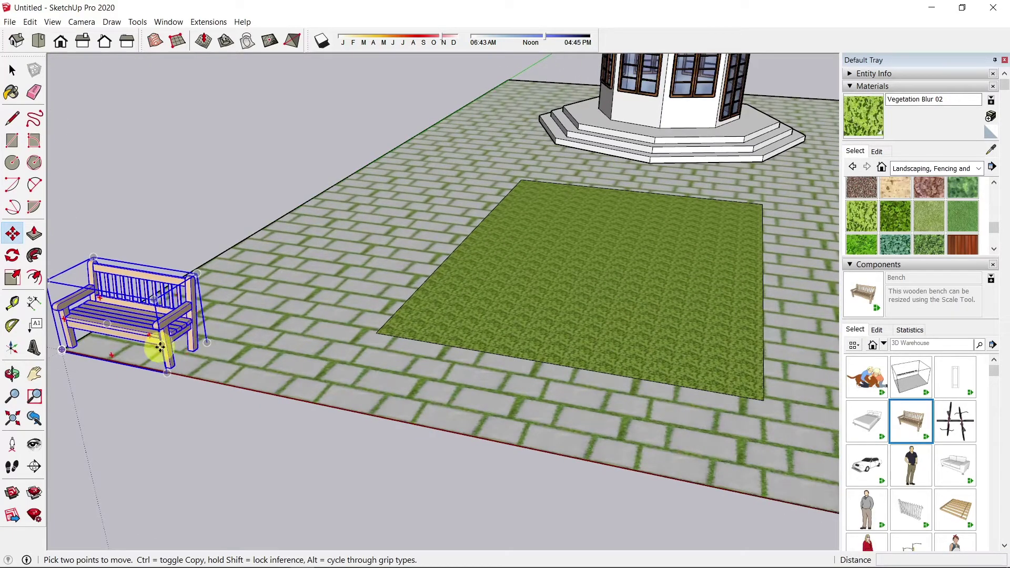
- Rotate the bench 90° about its corner to face inward
{"action": "key", "text": "q"}
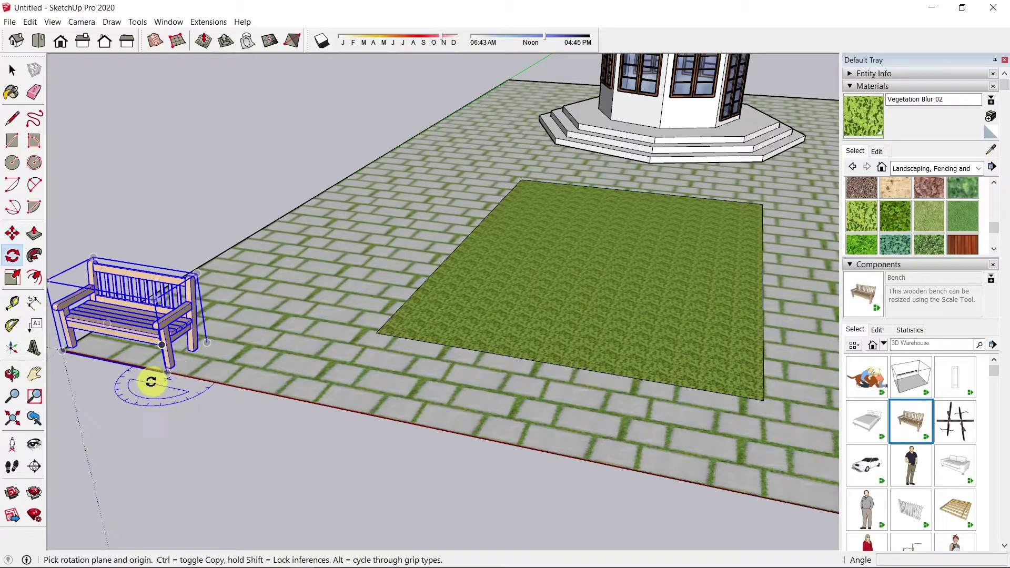
{"action": "left_click", "coordinate": [61, 349]}
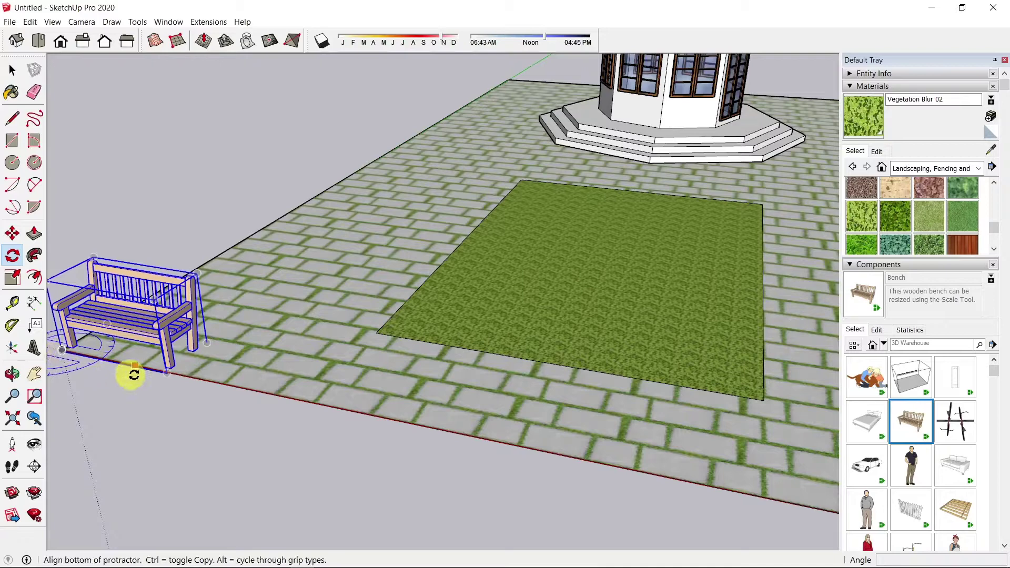
{"action": "left_click", "coordinate": [299, 400]}
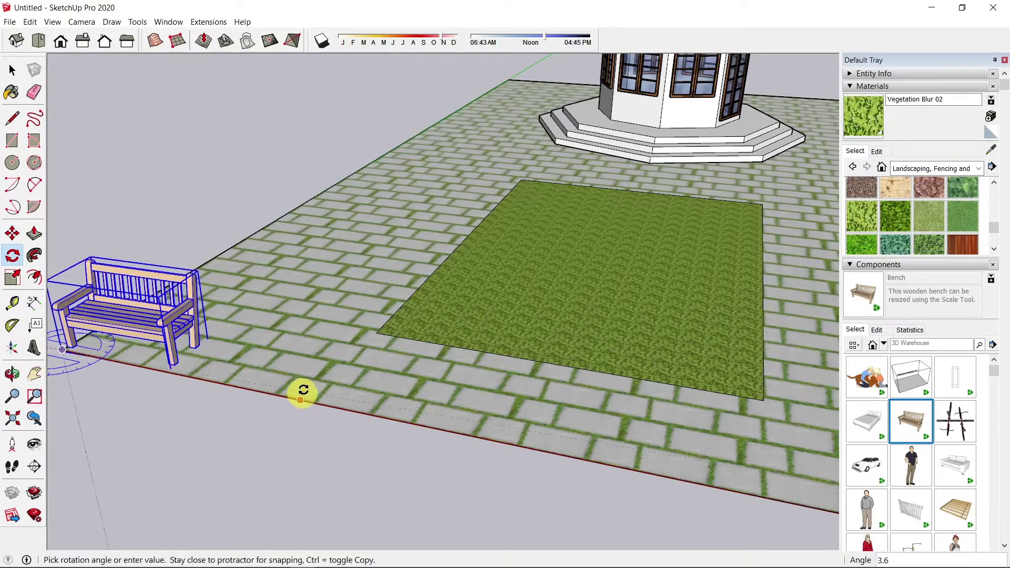
{"action": "left_click", "coordinate": [305, 199]}
- Move the bench 6' along the green axis, then nudge it slightly right
{"action": "key", "text": "m"}
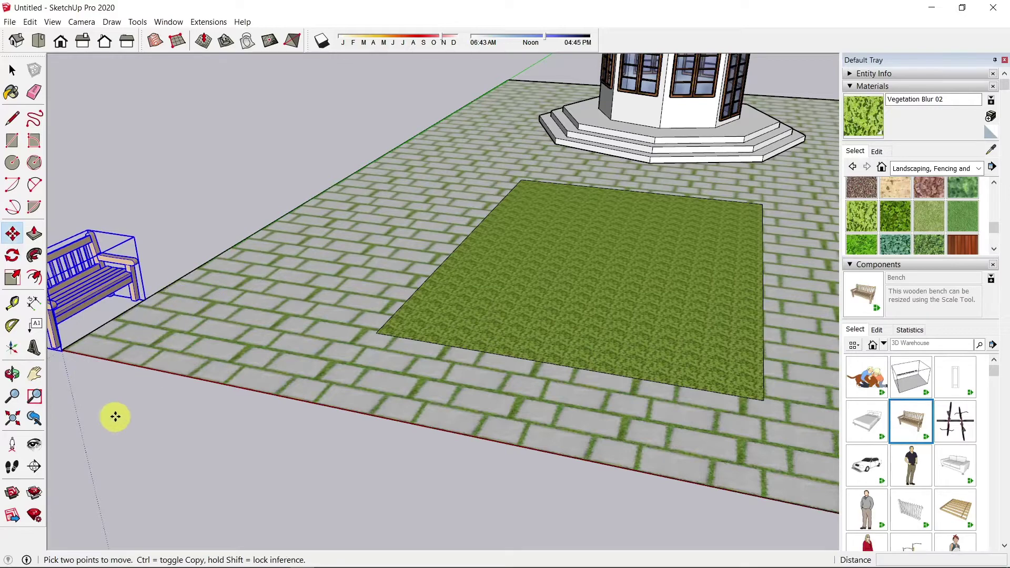
{"action": "left_click", "coordinate": [112, 415]}
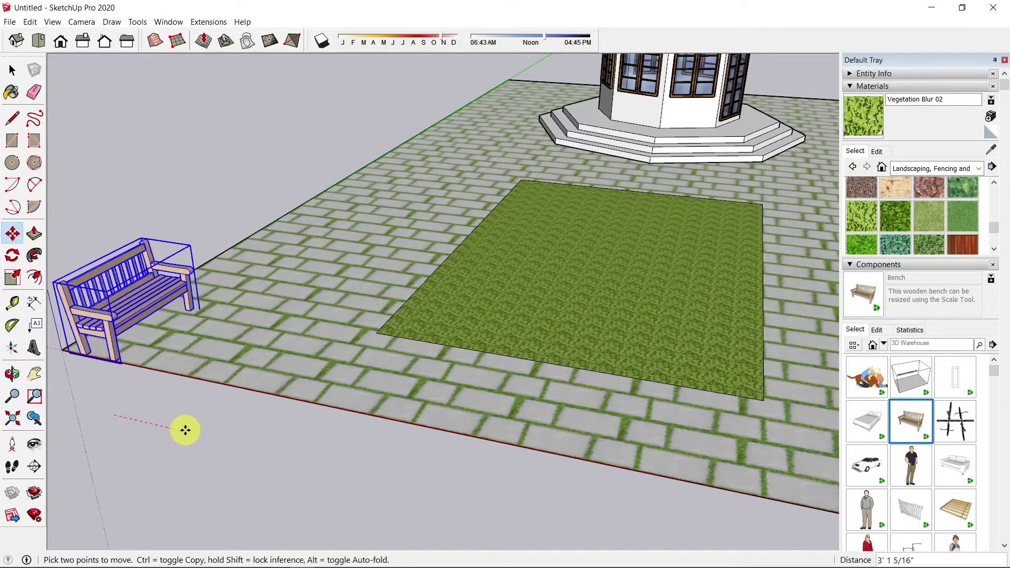
{"action": "left_click", "coordinate": [181, 431]}
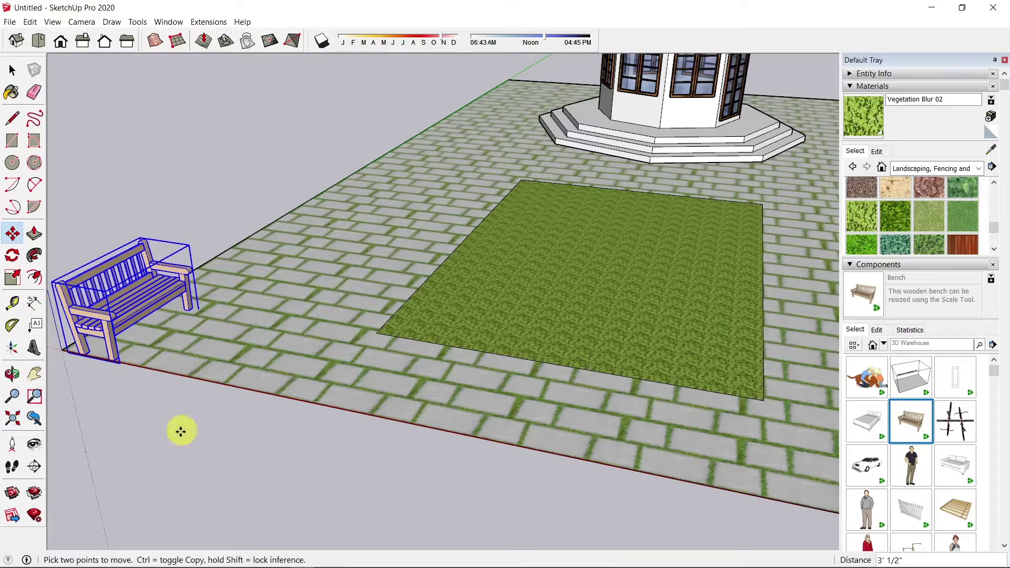
{"action": "left_click", "coordinate": [135, 491]}
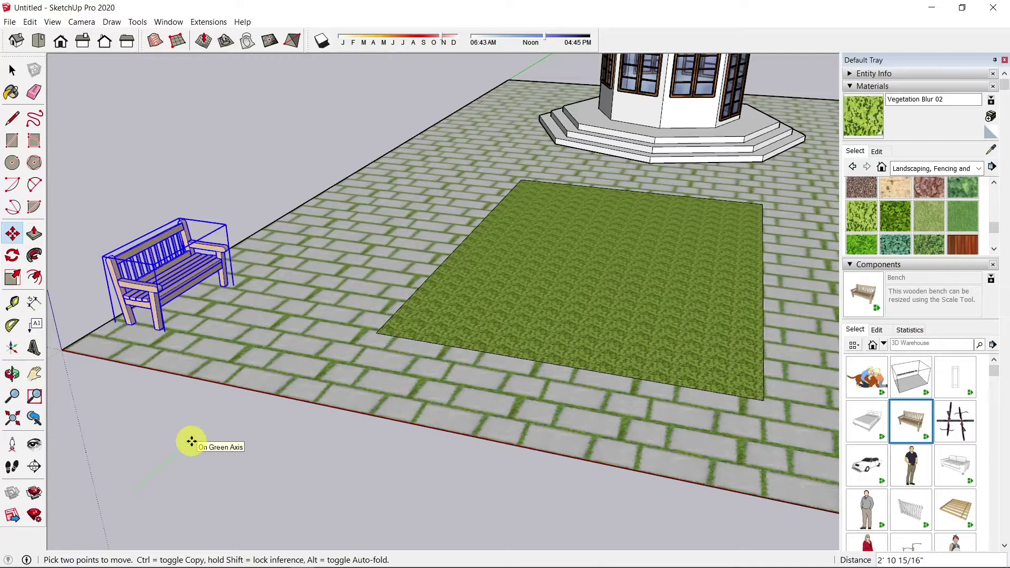
{"action": "type", "text": "6'"}
{"action": "key", "text": "Return"}
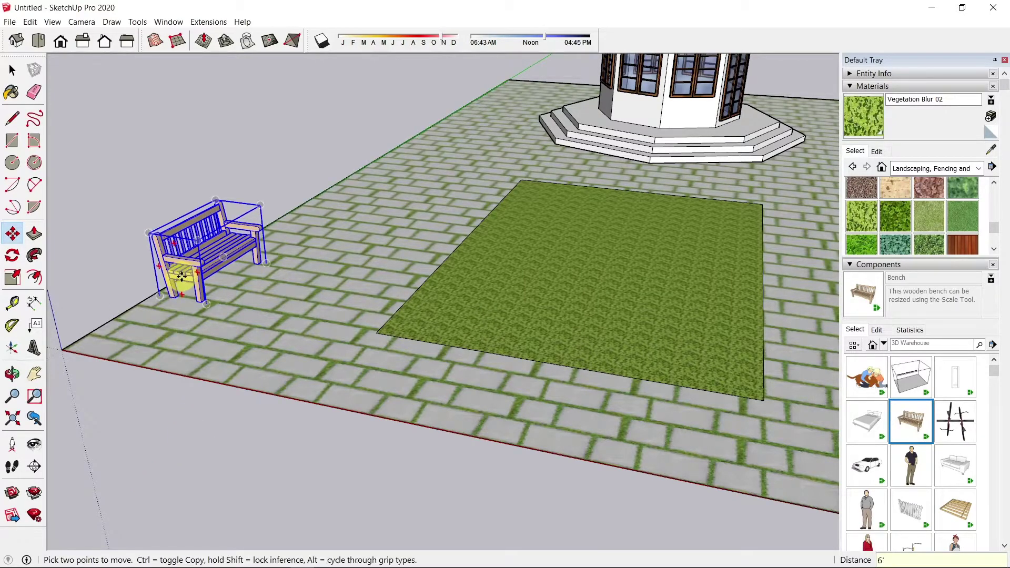
{"action": "scroll", "coordinate": [181, 272], "scroll_direction": "up", "scroll_amount": 3}
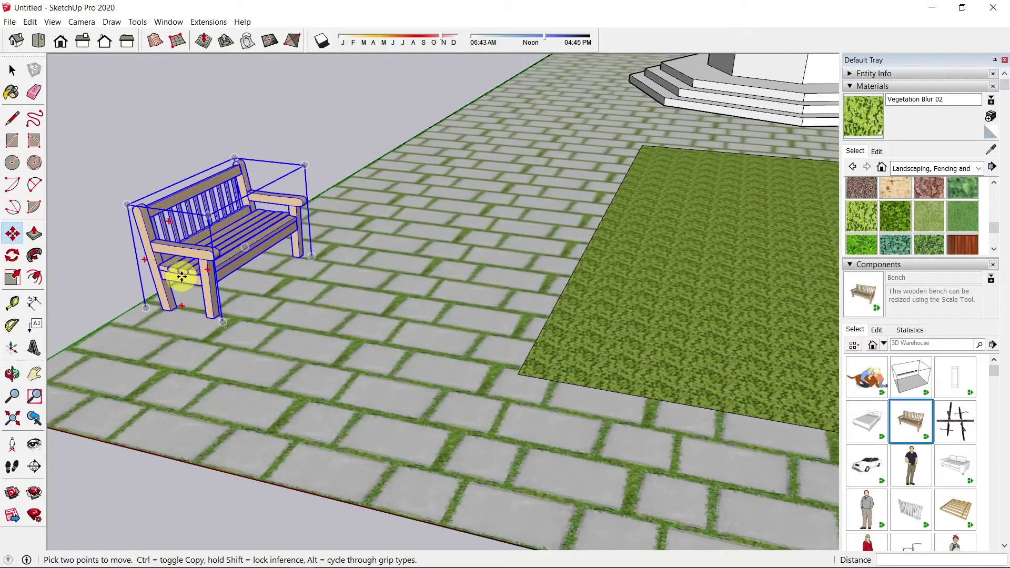
{"action": "left_click", "coordinate": [156, 309]}
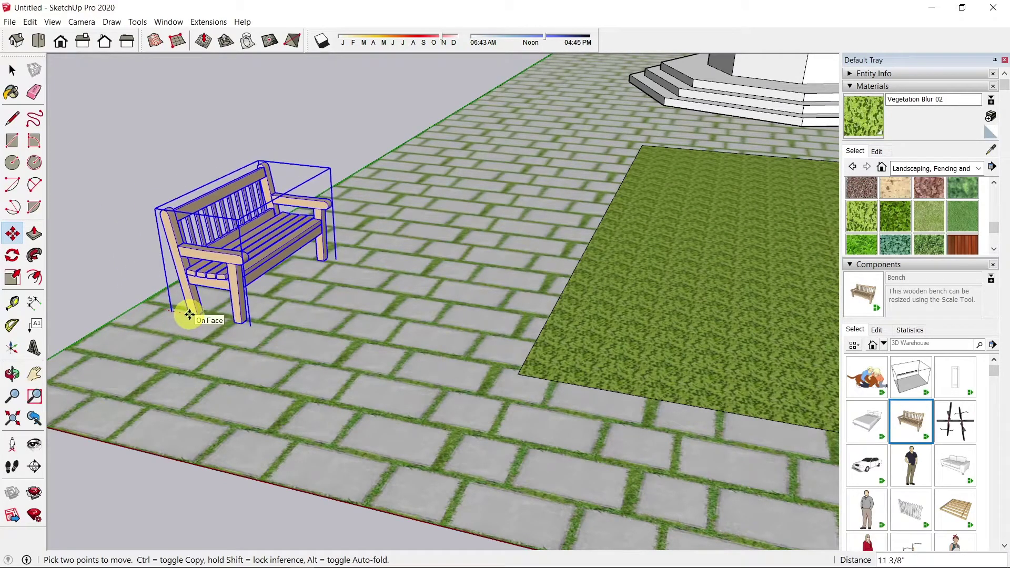
{"action": "key", "text": "Escape"}
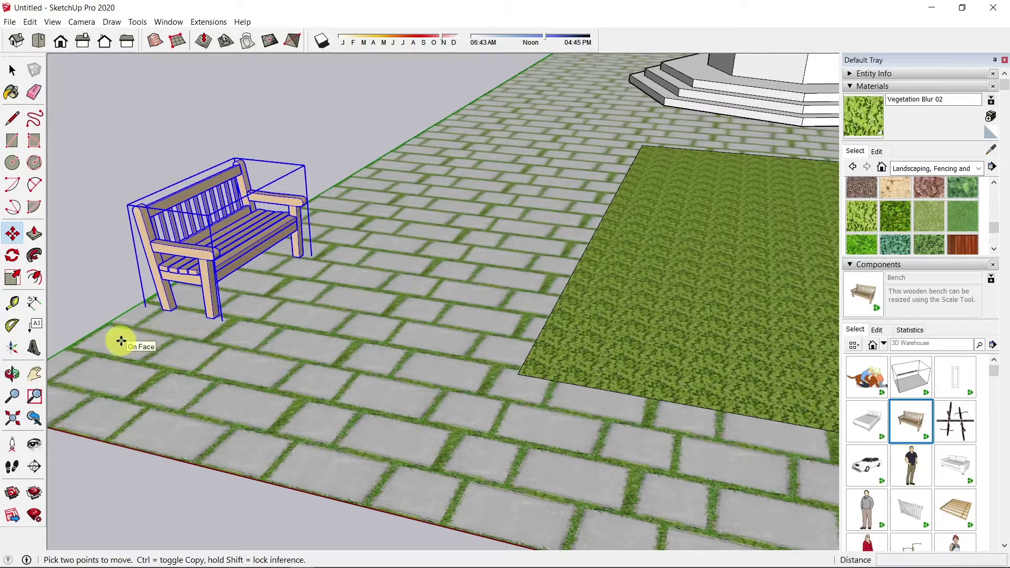
{"action": "left_click", "coordinate": [161, 330]}
{"action": "left_click", "coordinate": [184, 335]}
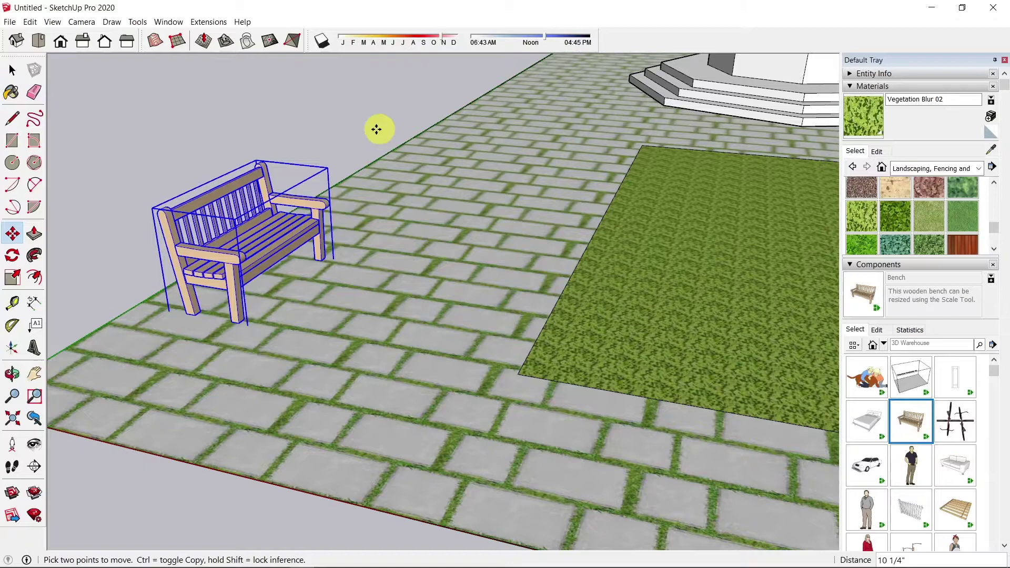
- Open Component Options for the Bench Wood HighBack and drag the dialog toward the centre
{"action": "right_click", "coordinate": [237, 239]}
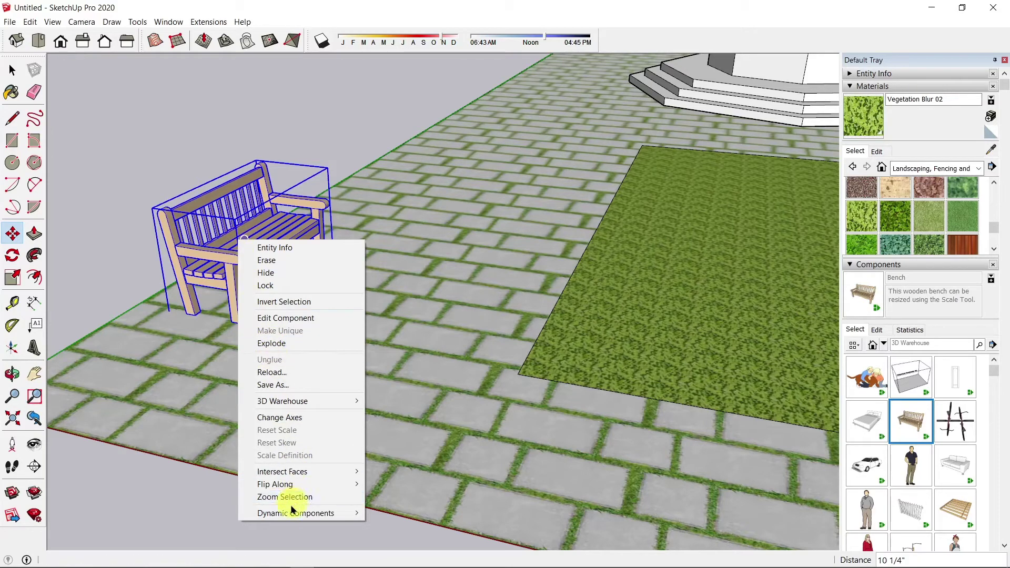
{"action": "mouse_move", "coordinate": [259, 515]}
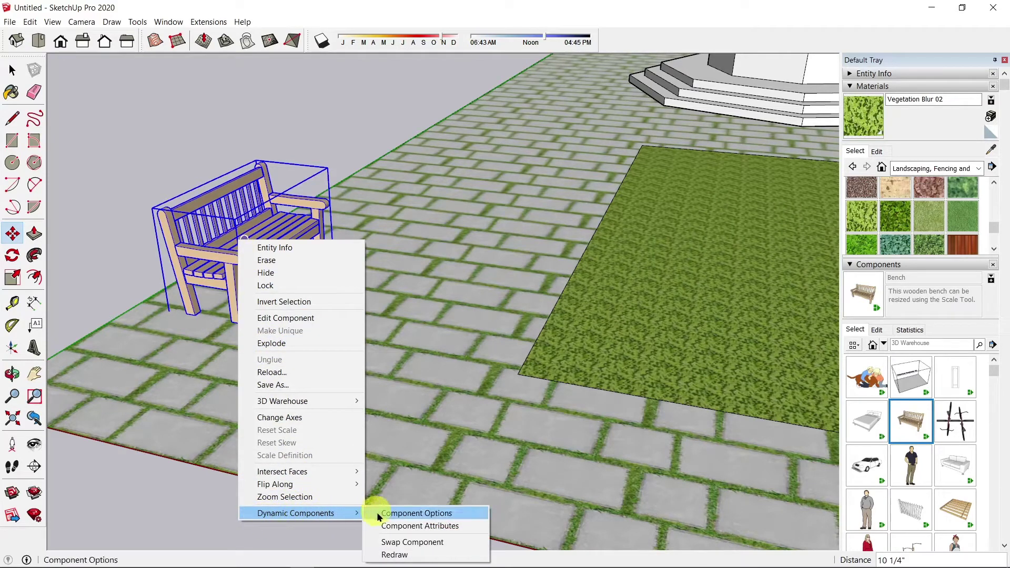
{"action": "left_click", "coordinate": [390, 514]}
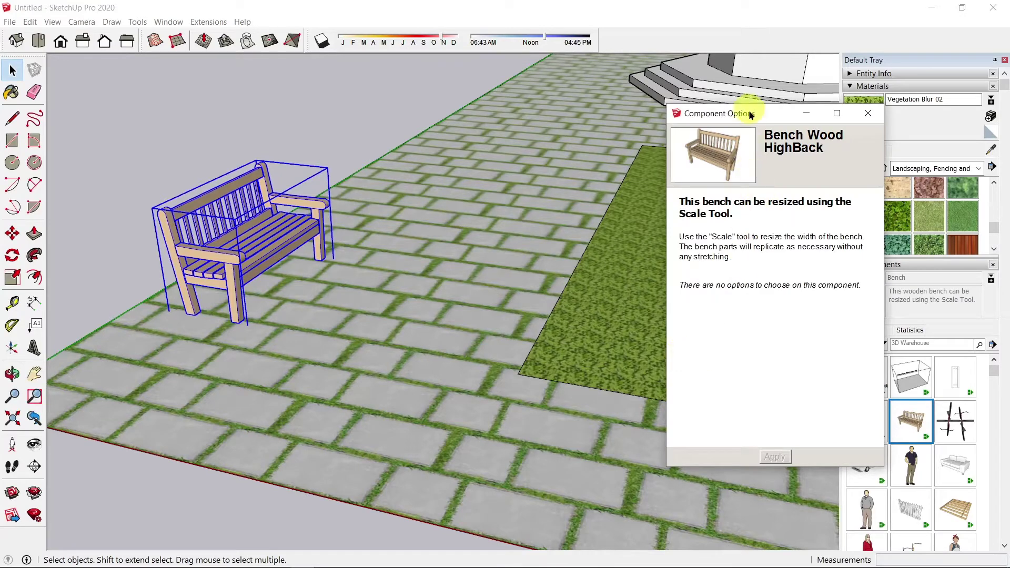
{"action": "left_click_drag", "start_coordinate": [750, 114], "coordinate": [437, 80]}
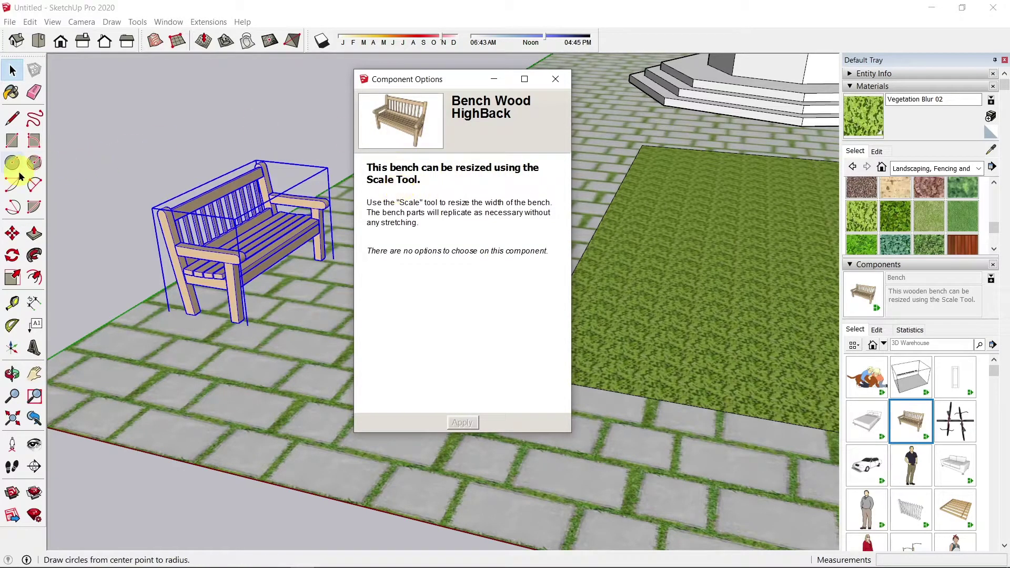
- Scale the bench to 1.20 along the red axis so it gains extra slats
{"action": "left_click", "coordinate": [9, 281]}
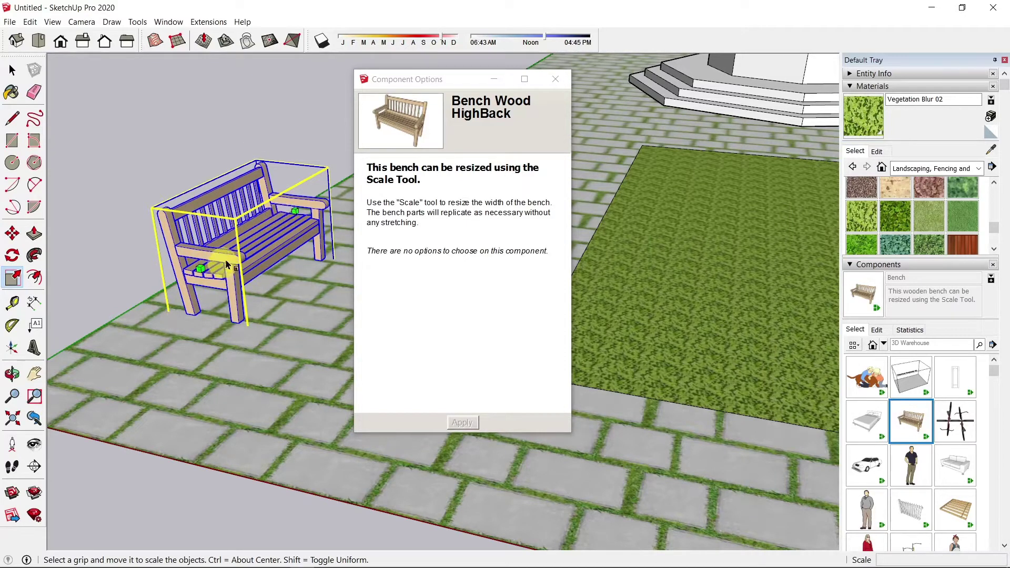
{"action": "left_click_drag", "start_coordinate": [295, 210], "coordinate": [311, 202]}
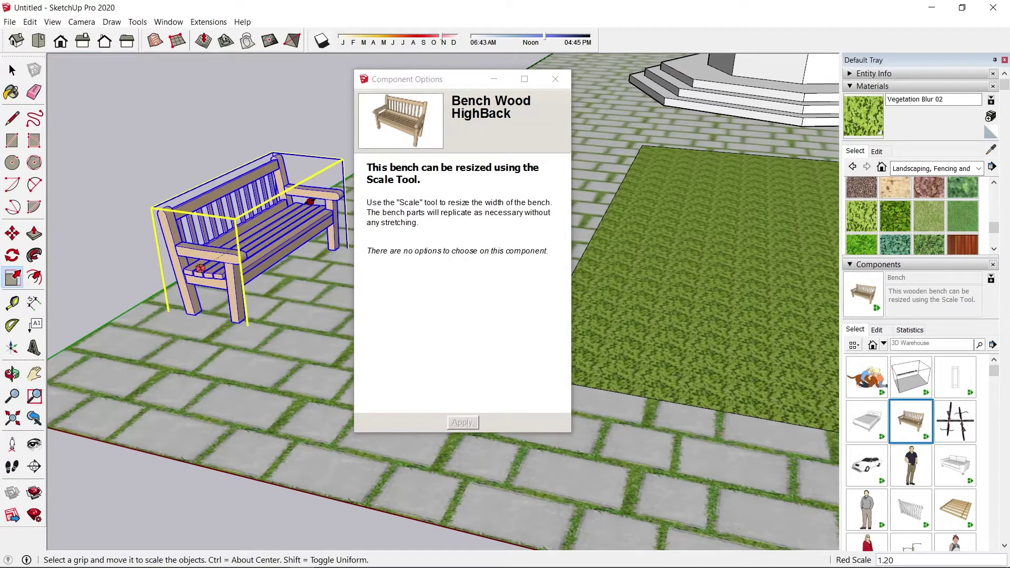
{"action": "left_click_drag", "start_coordinate": [310, 201], "coordinate": [308, 200]}
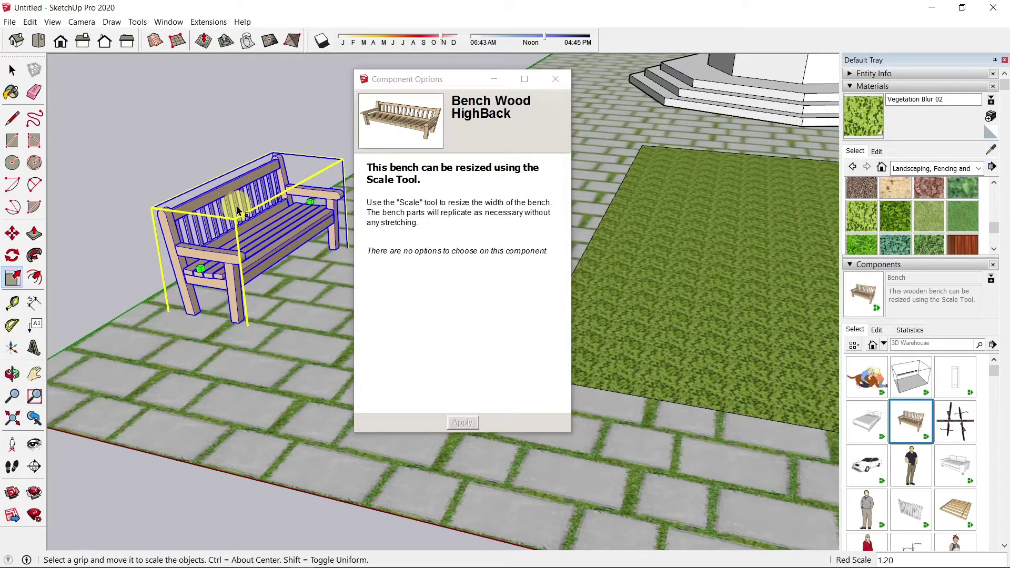
{"action": "left_click_drag", "start_coordinate": [311, 198], "coordinate": [294, 232]}
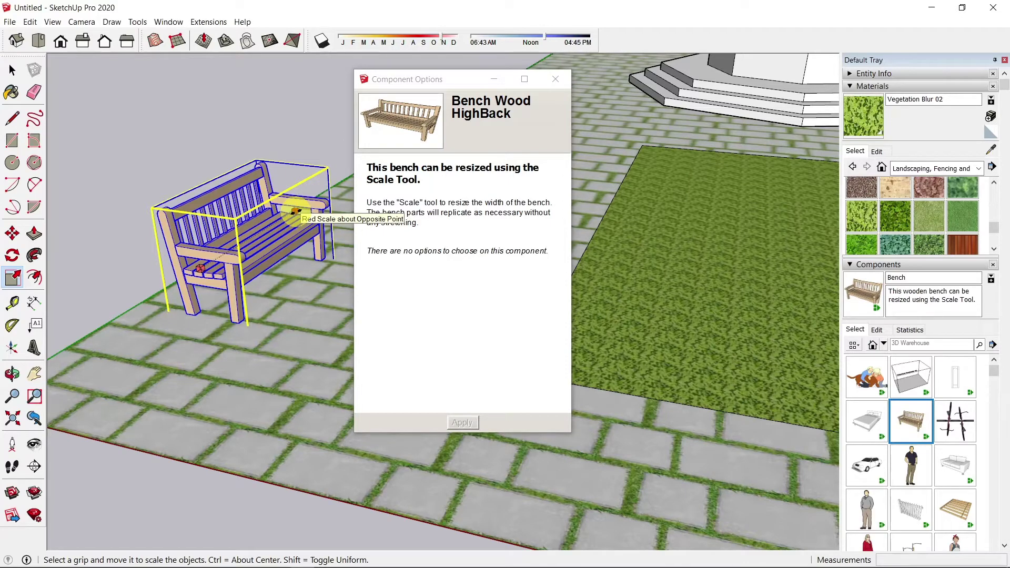
{"action": "left_click_drag", "start_coordinate": [295, 211], "coordinate": [311, 202]}
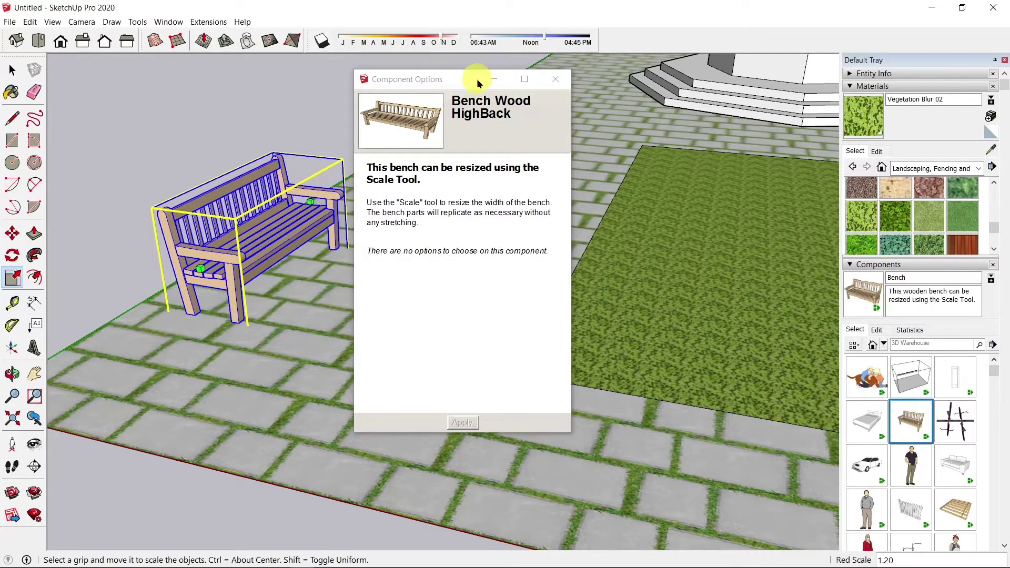
- Close Component Options and copy the bench 15' farther along the plaza's left edge
{"action": "left_click", "coordinate": [554, 80]}
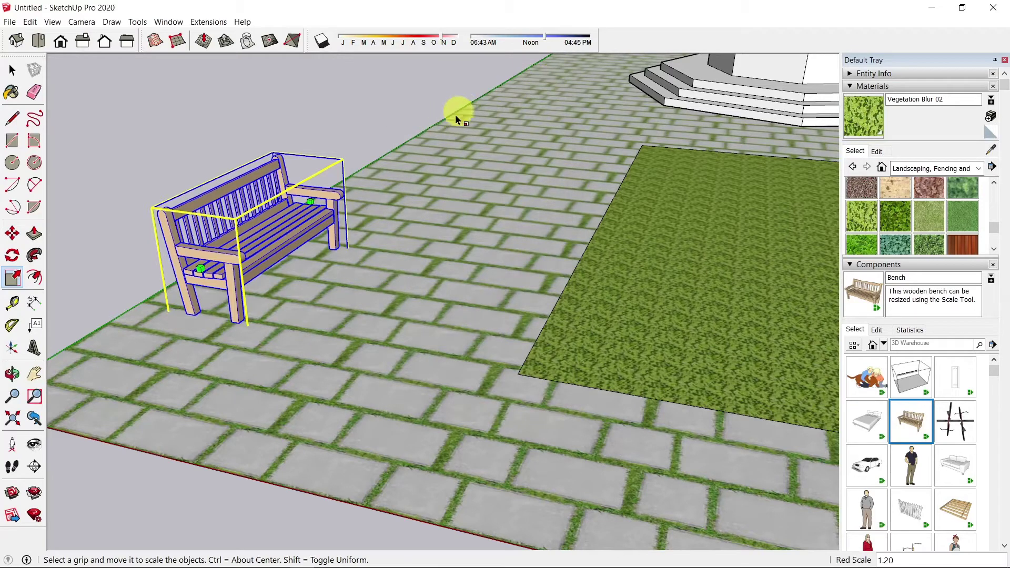
{"action": "scroll", "coordinate": [361, 255], "scroll_direction": "down", "scroll_amount": 3}
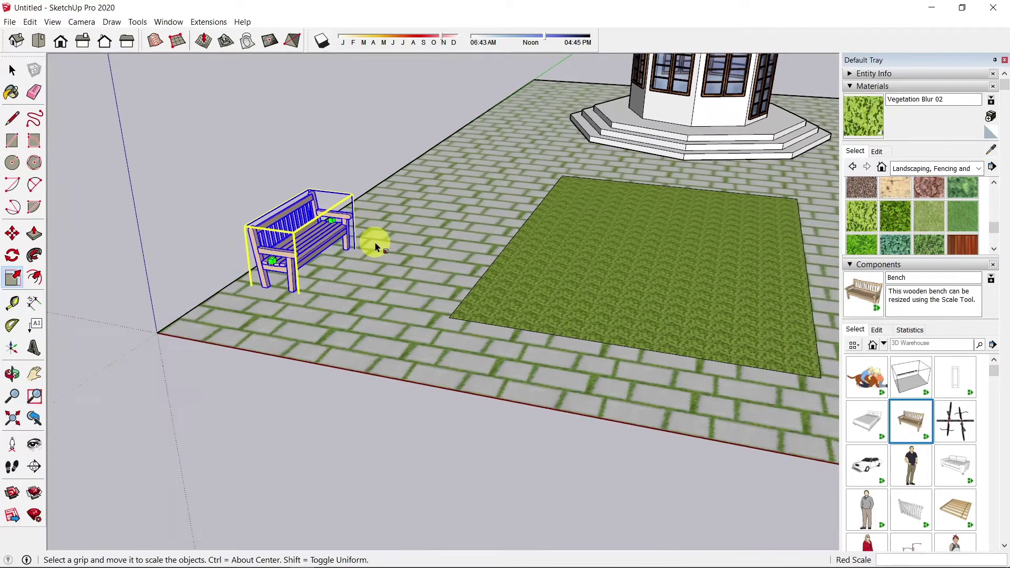
{"action": "key", "text": "m"}
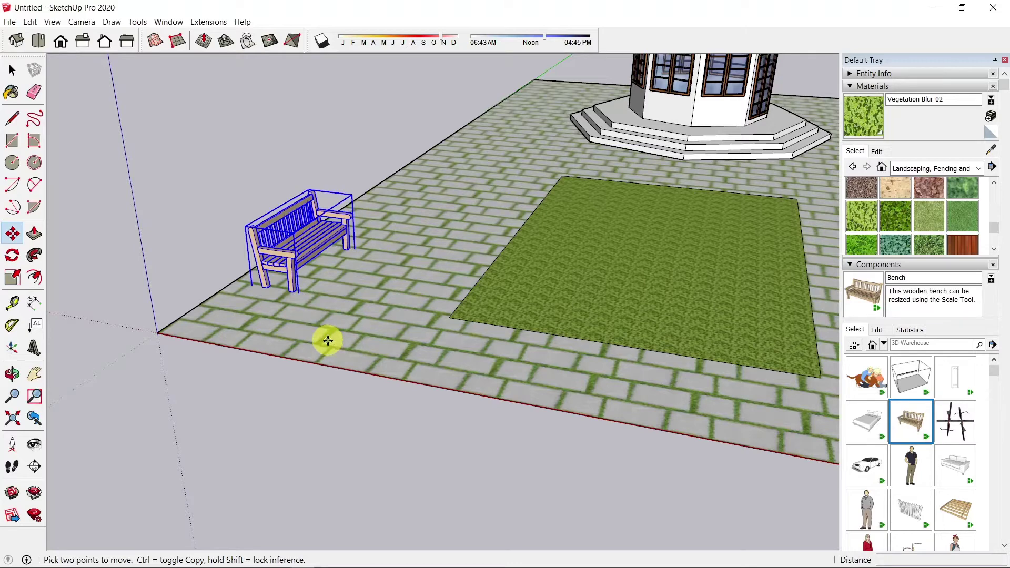
{"action": "left_click", "coordinate": [12, 233]}
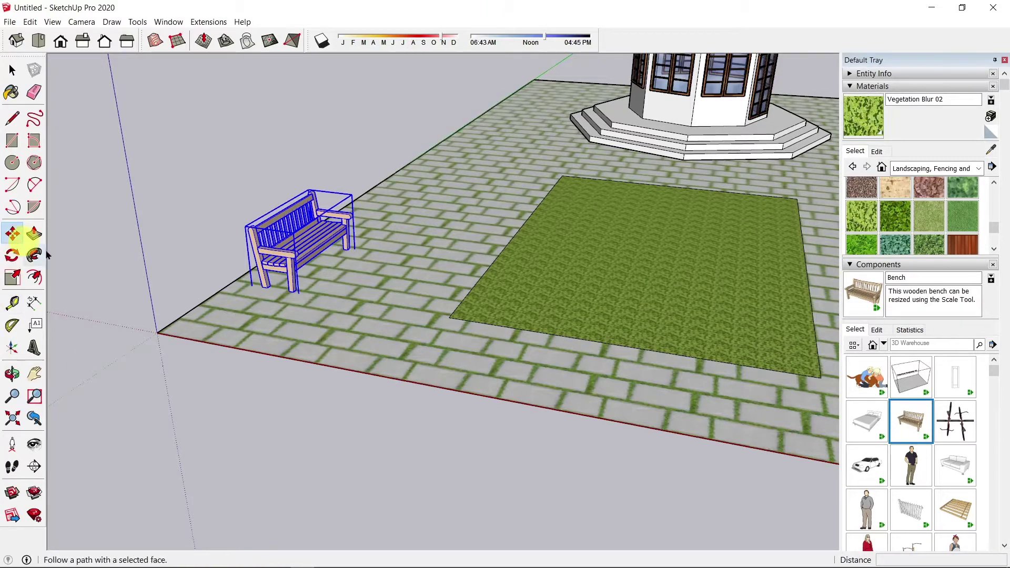
{"action": "left_click", "coordinate": [354, 330]}
{"action": "key", "text": "ctrl"}
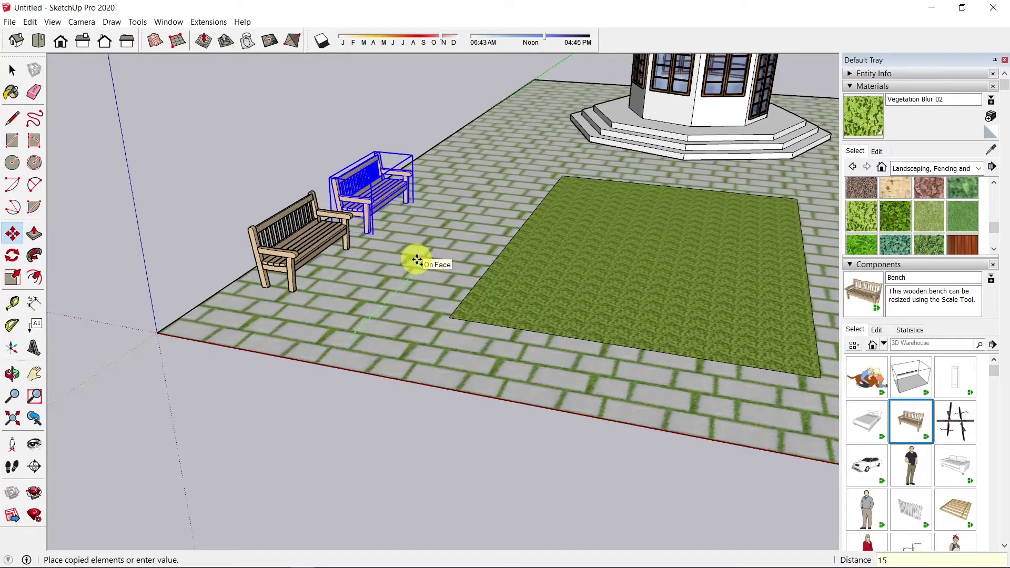
{"action": "left_click", "coordinate": [416, 260]}
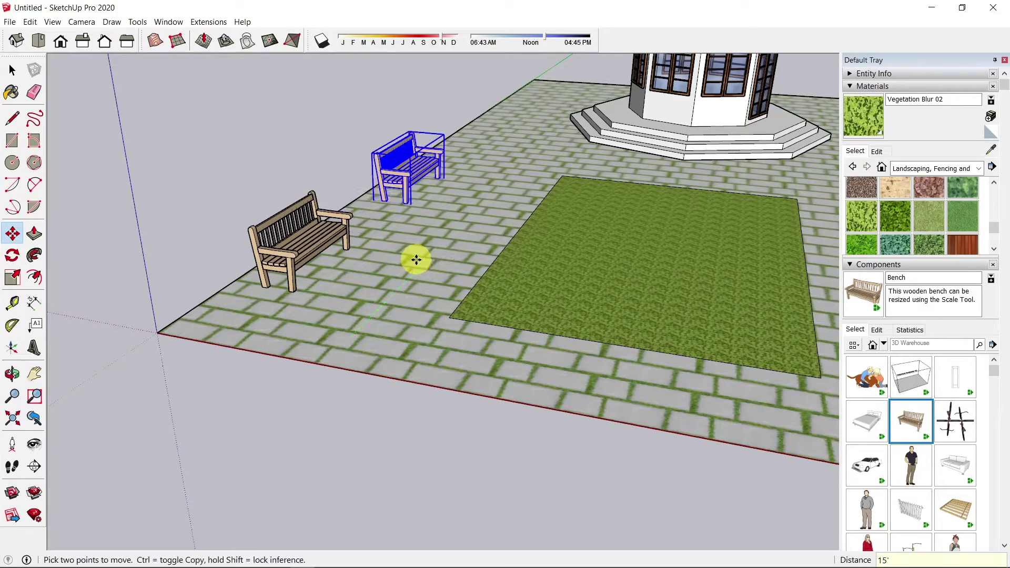
{"action": "middle_click_drag", "start_coordinate": [416, 260], "coordinate": [318, 328]}
{"action": "scroll", "coordinate": [314, 345], "scroll_direction": "down", "scroll_amount": 3}
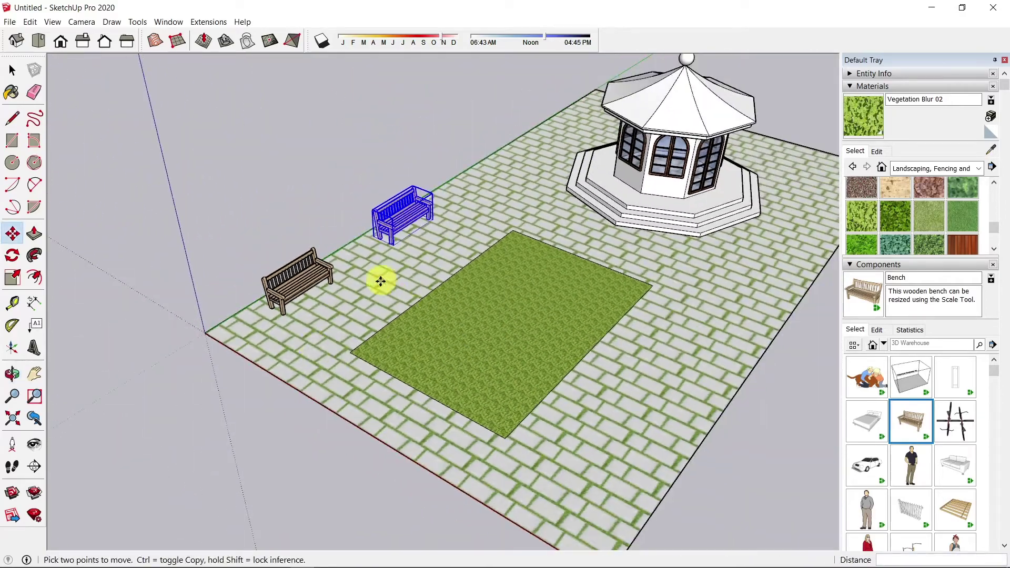
- Select both benches and copy them to the right side of the grass bed
{"action": "key", "text": "space"}
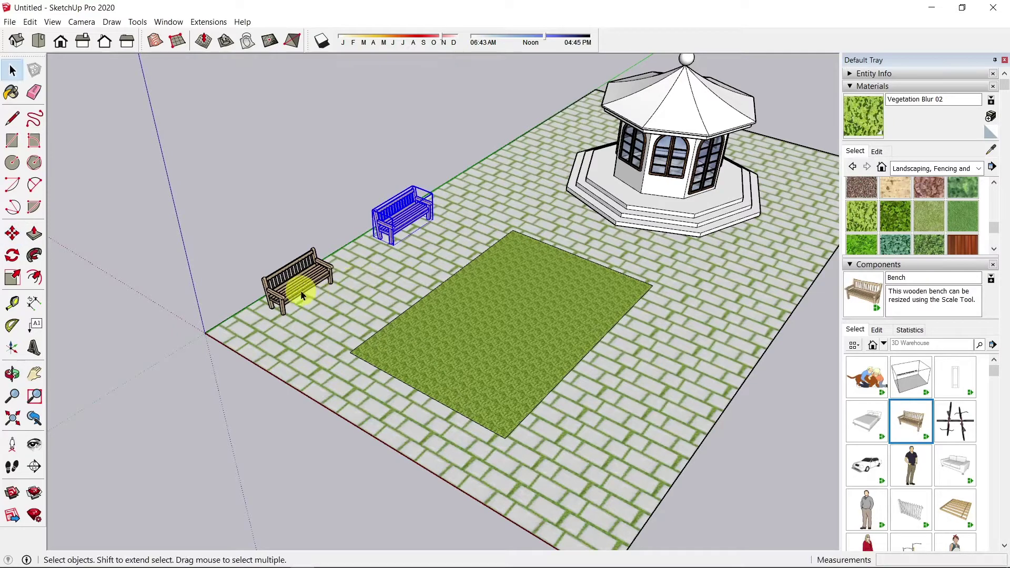
{"action": "left_click", "coordinate": [301, 295]}
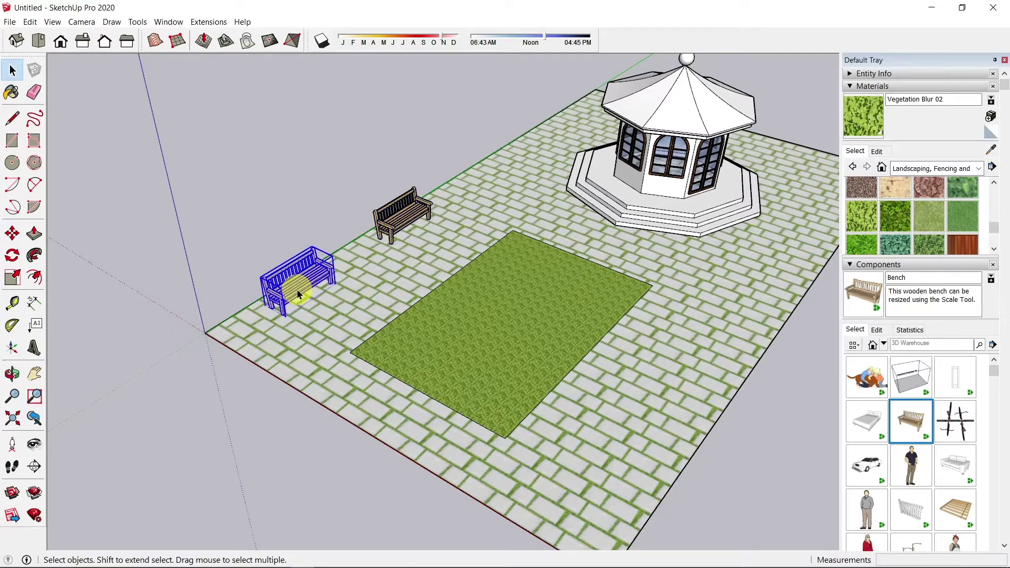
{"action": "left_click", "coordinate": [407, 220], "text": "ctrl"}
{"action": "key", "text": "m"}
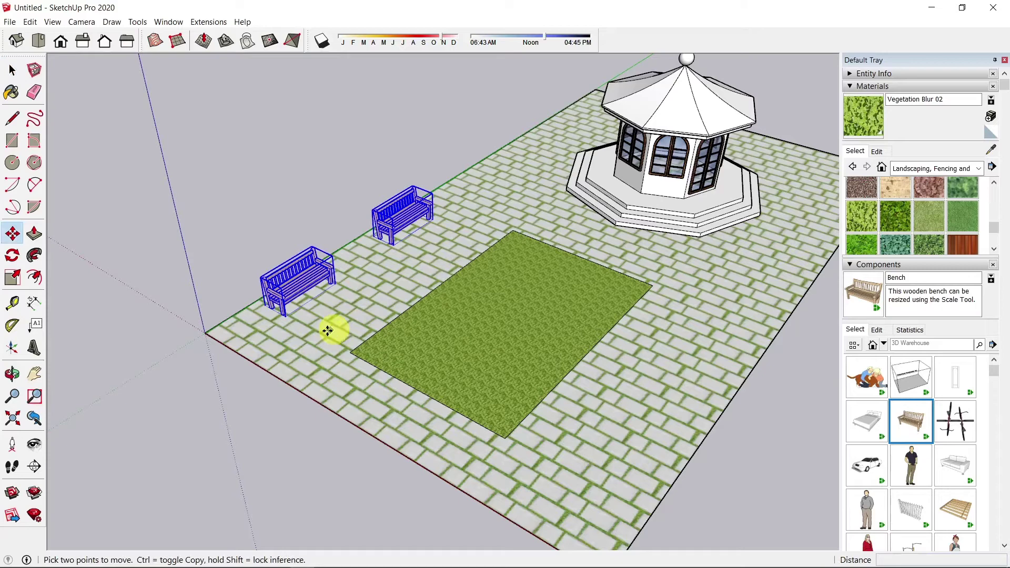
{"action": "left_click", "coordinate": [205, 334]}
{"action": "key", "text": "ctrl"}
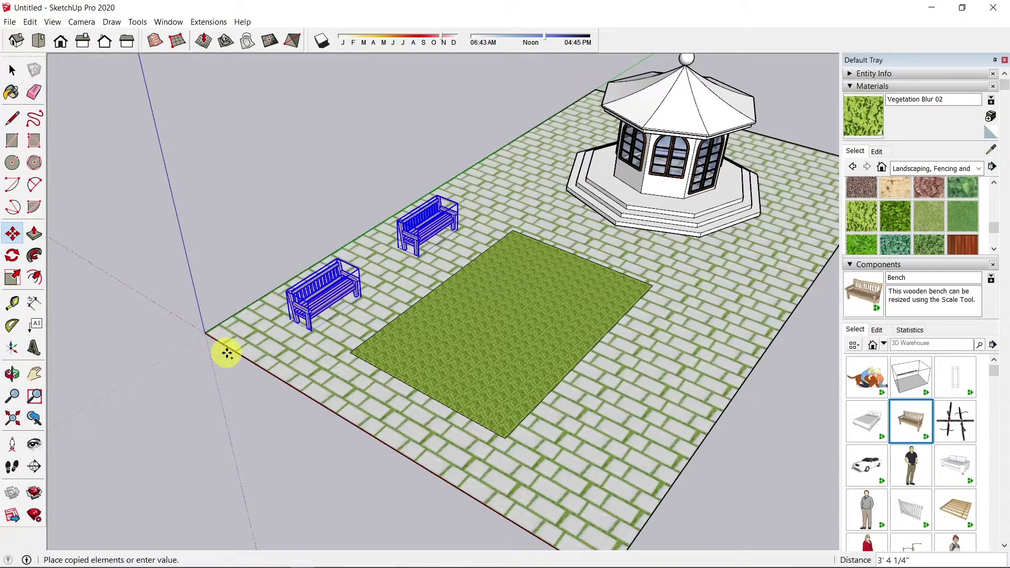
{"action": "left_click", "coordinate": [528, 532]}
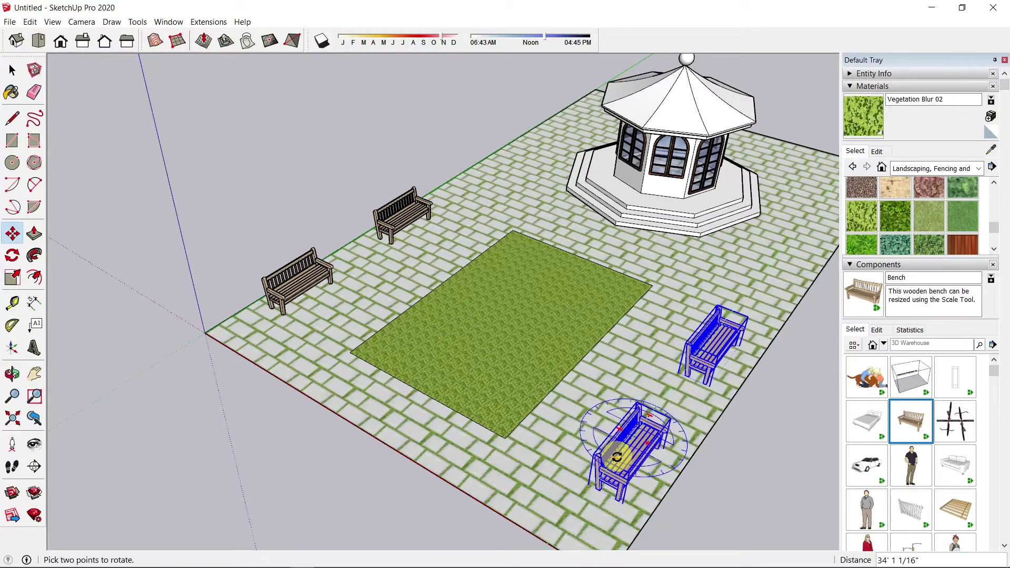
- Flip the bench copies along the red direction to face the grass bed, then deselect
{"action": "right_click", "coordinate": [618, 455]}
{"action": "mouse_move", "coordinate": [717, 421]}
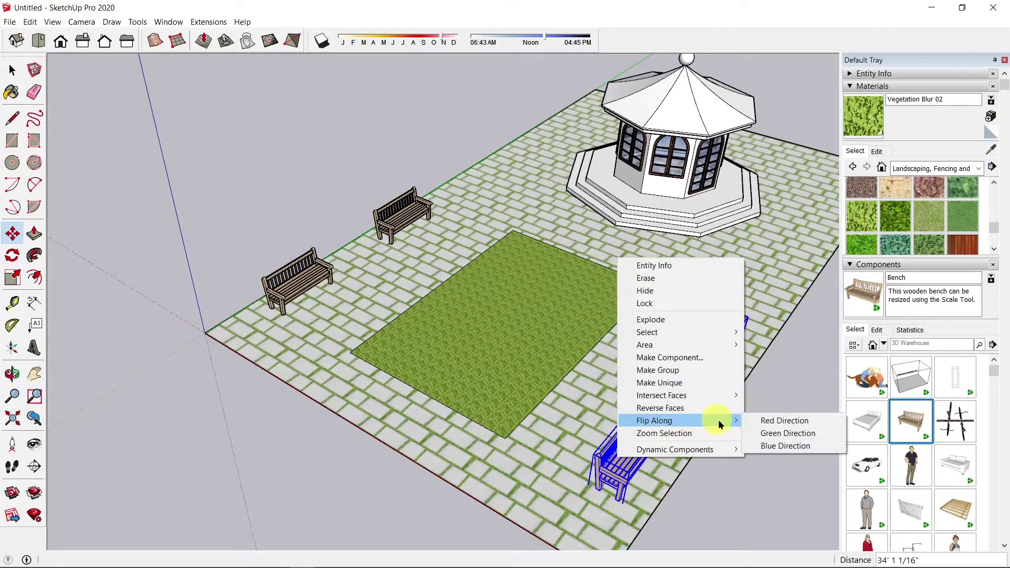
{"action": "left_click", "coordinate": [775, 421]}
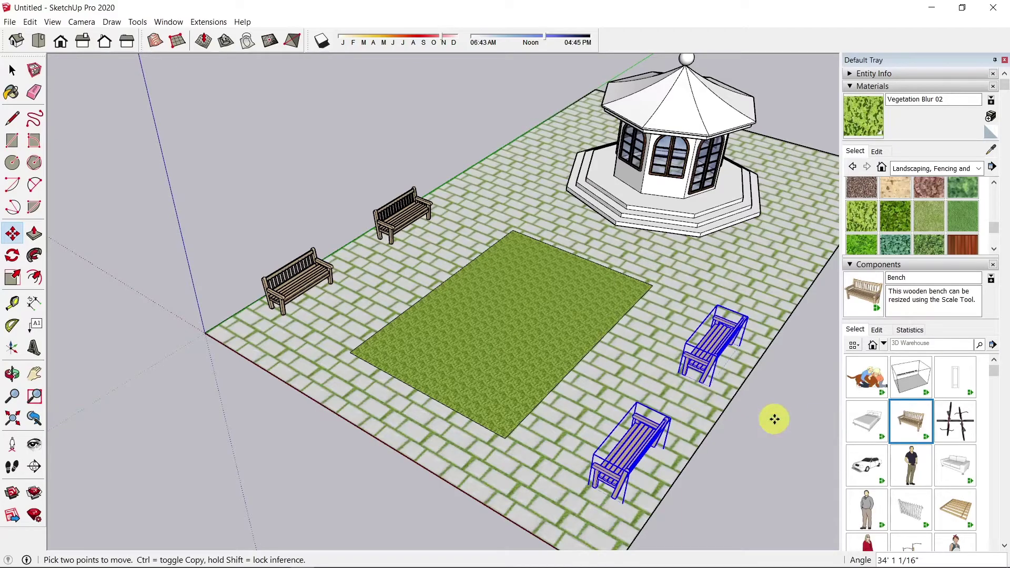
{"action": "mouse_move", "coordinate": [304, 426]}
{"action": "middle_mouse_down"}
{"action": "mouse_move", "coordinate": [395, 462]}
{"action": "mouse_move", "coordinate": [598, 356]}
{"action": "mouse_move", "coordinate": [530, 383]}
{"action": "mouse_move", "coordinate": [289, 363]}
{"action": "mouse_move", "coordinate": [509, 446]}
{"action": "mouse_move", "coordinate": [612, 399]}
{"action": "mouse_move", "coordinate": [367, 435]}
{"action": "mouse_move", "coordinate": [264, 401]}
{"action": "middle_mouse_up"}
{"action": "key", "text": "m"}
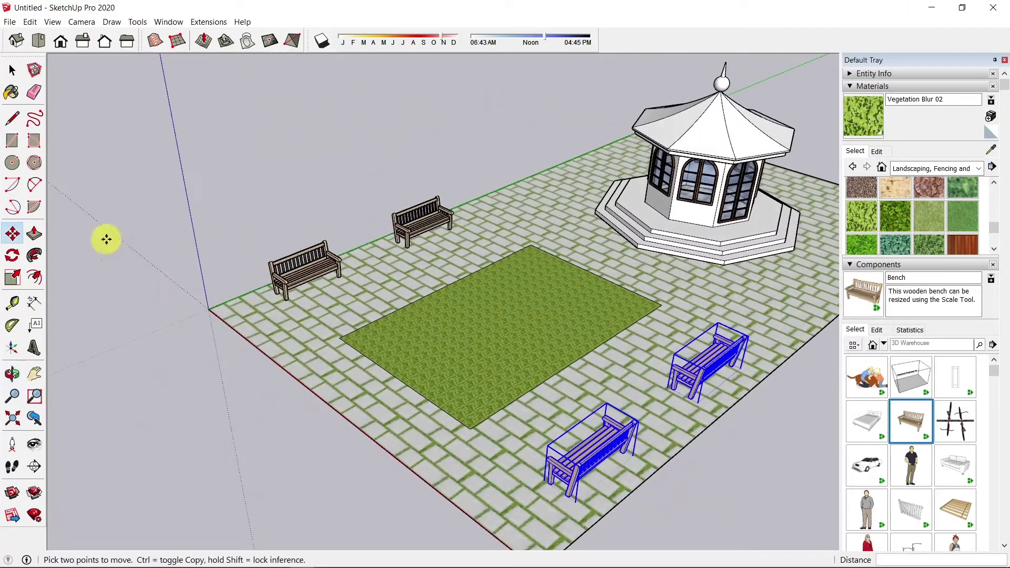
{"action": "left_click", "coordinate": [12, 70]}
{"action": "left_click", "coordinate": [179, 305]}
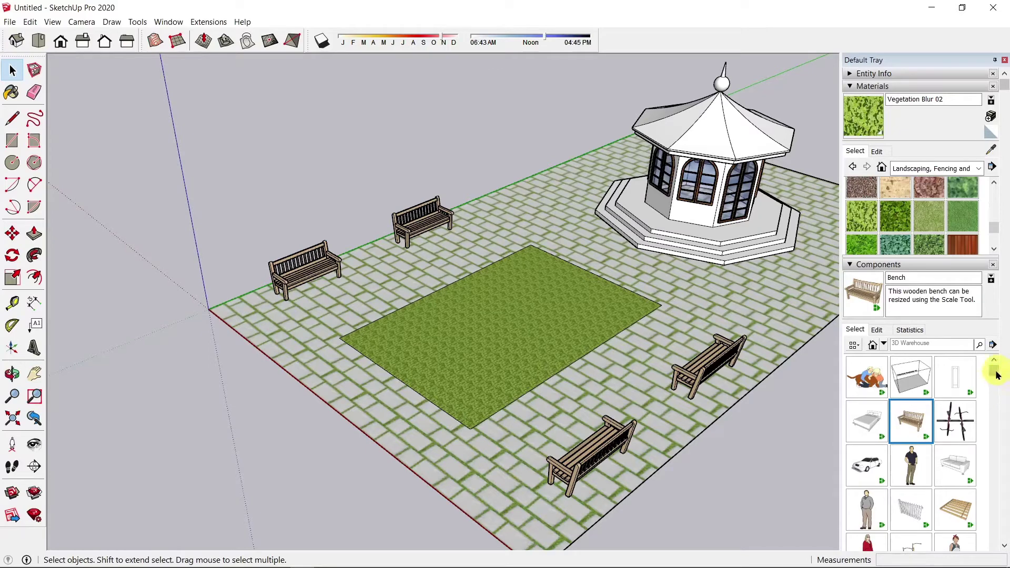
- Place the Fence component from the Components panel at the plaza's front corner
{"action": "left_click_drag", "start_coordinate": [995, 384], "coordinate": [977, 409]}
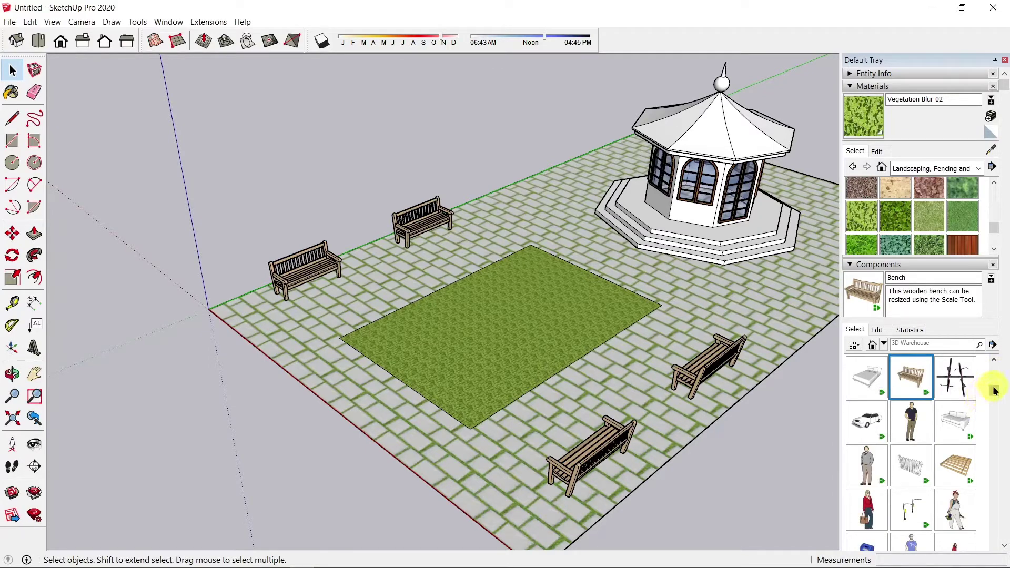
{"action": "left_click", "coordinate": [907, 466]}
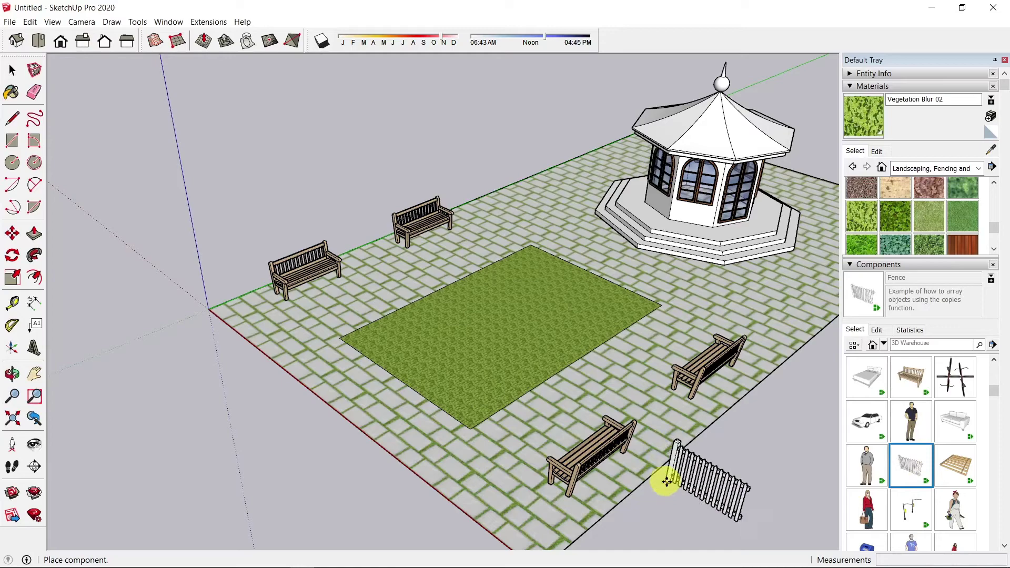
{"action": "key", "text": "o"}
{"action": "left_click_drag", "start_coordinate": [677, 481], "coordinate": [656, 396]}
{"action": "middle_click_drag", "start_coordinate": [656, 395], "coordinate": [600, 419]}
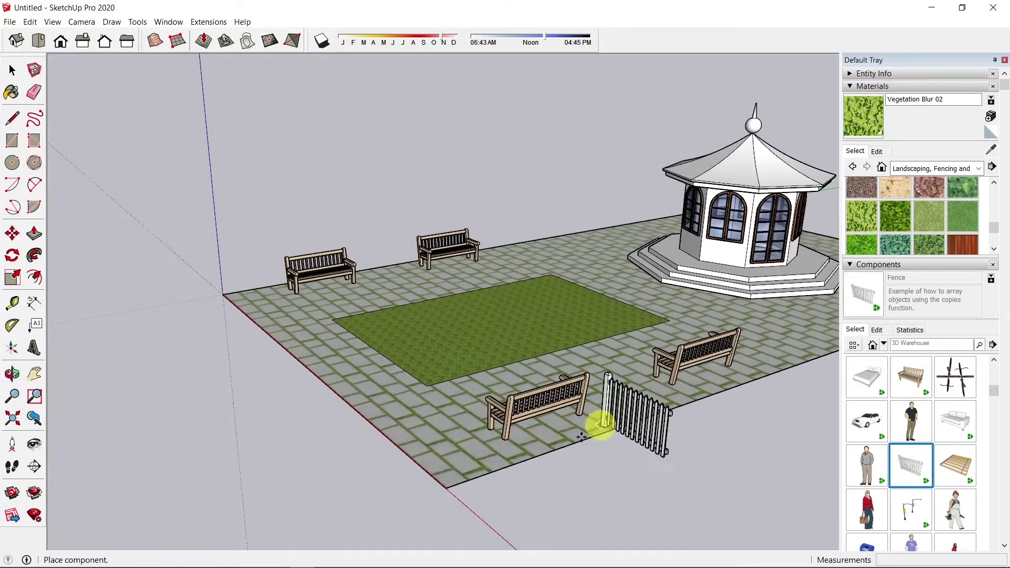
{"action": "left_click", "coordinate": [446, 488]}
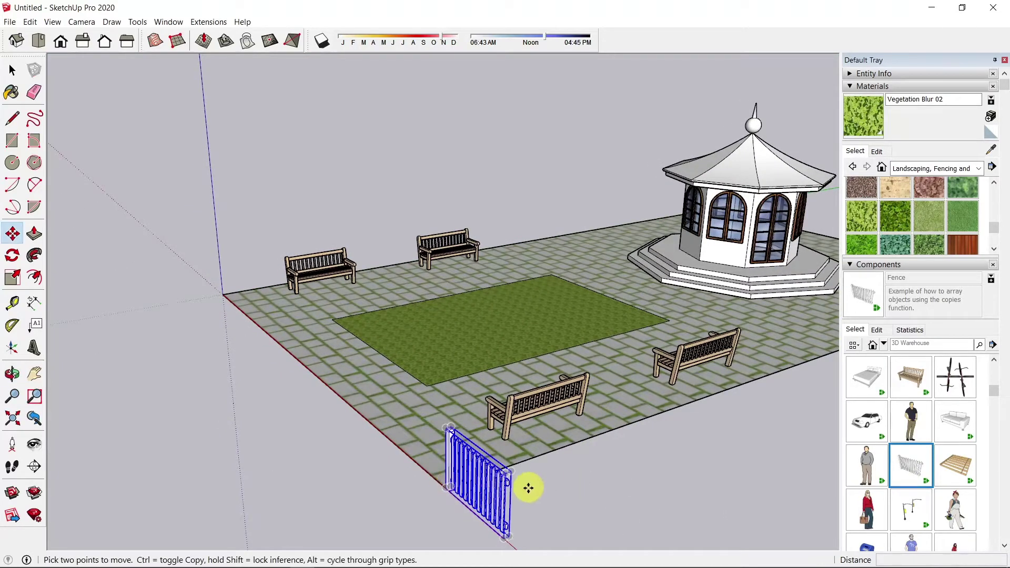
- Rotate the fence 90° about its bottom corner so it runs along the edge
{"action": "key", "text": "q"}
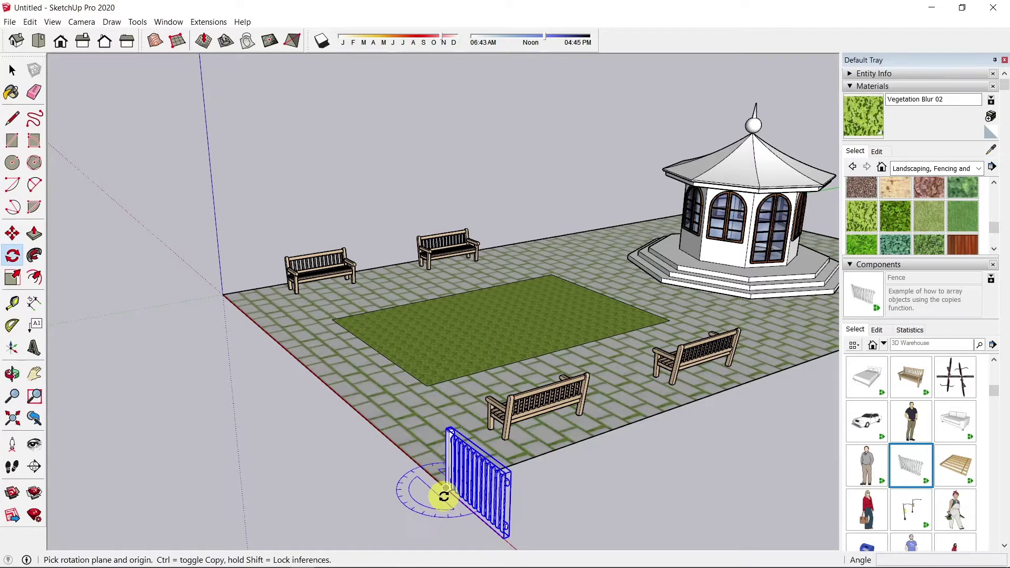
{"action": "left_click_drag", "start_coordinate": [446, 489], "coordinate": [523, 543]}
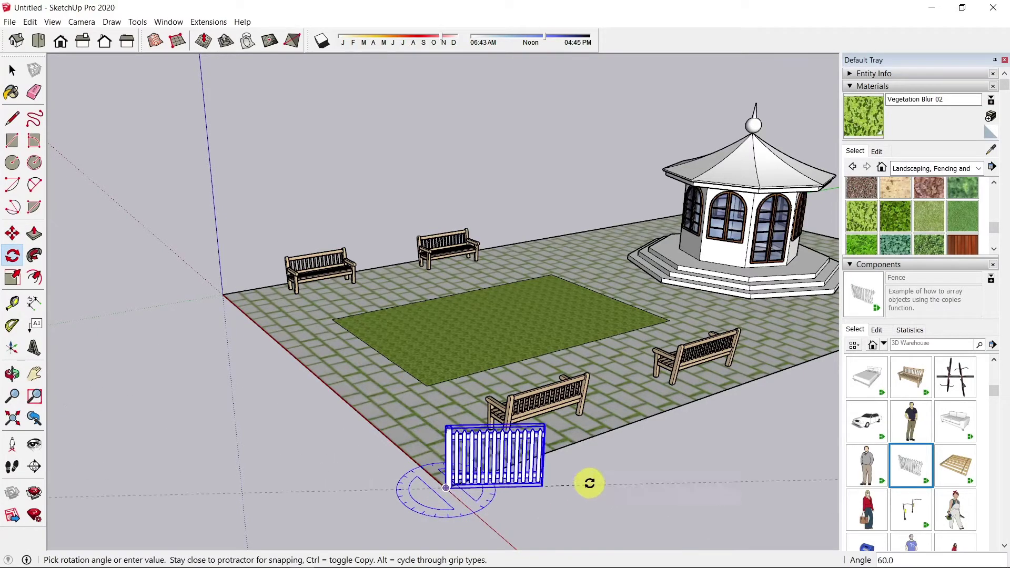
{"action": "left_click", "coordinate": [621, 427]}
{"action": "middle_click_drag", "start_coordinate": [561, 492], "coordinate": [570, 469]}
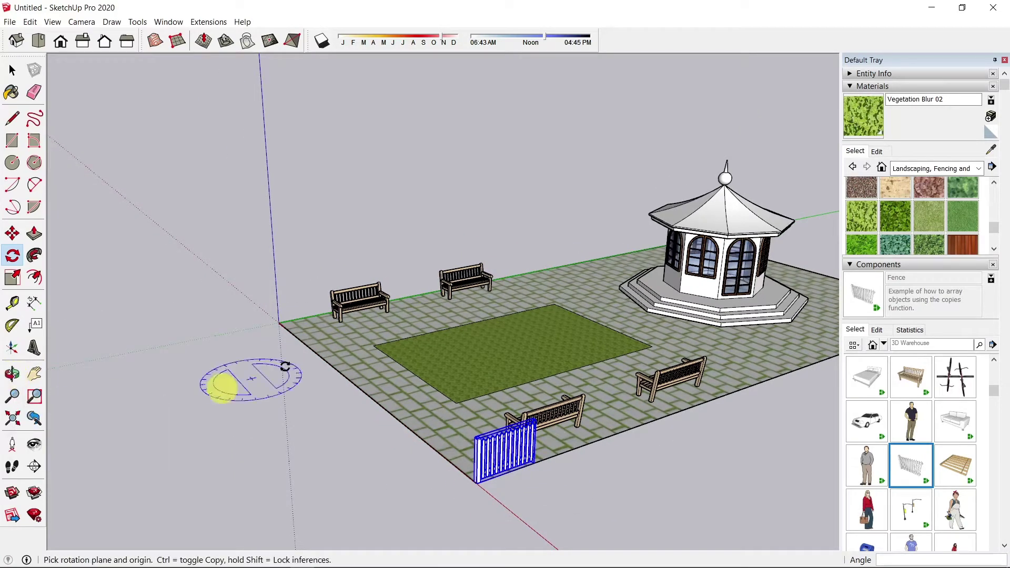
{"action": "middle_click_drag", "start_coordinate": [496, 417], "coordinate": [582, 444]}
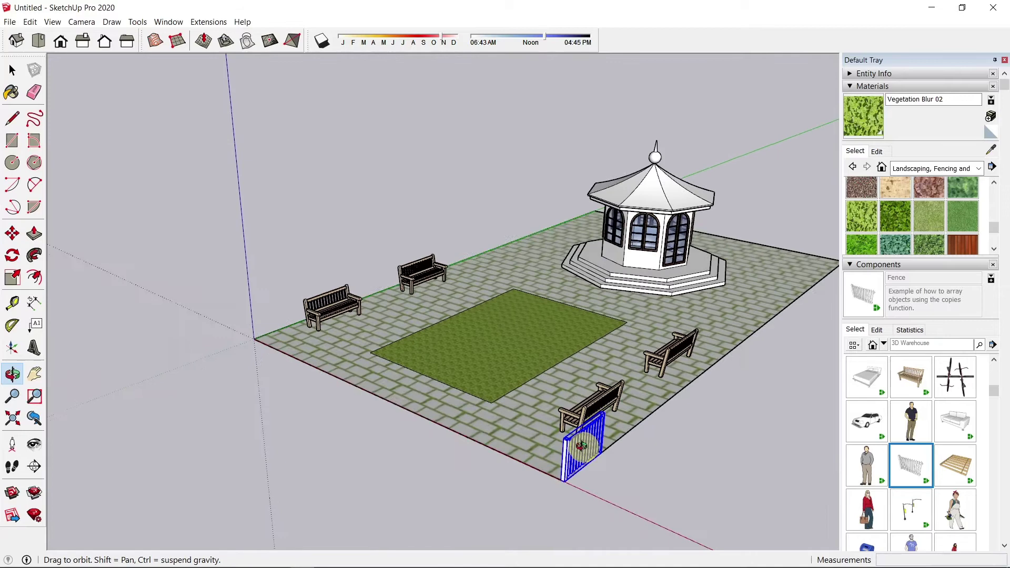
{"action": "scroll", "coordinate": [673, 419], "scroll_direction": "up", "scroll_amount": 2}
{"action": "scroll", "coordinate": [673, 419], "scroll_direction": "down", "scroll_amount": 2}
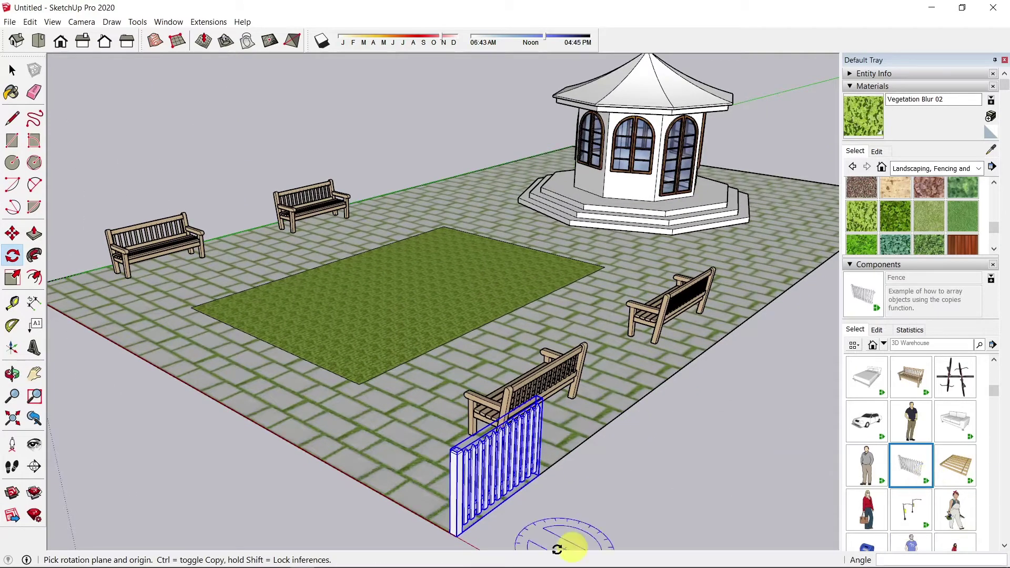
- In the fence's Component Options, apply a 12" picket spacing, then change it to 6"
{"action": "right_click", "coordinate": [501, 470]}
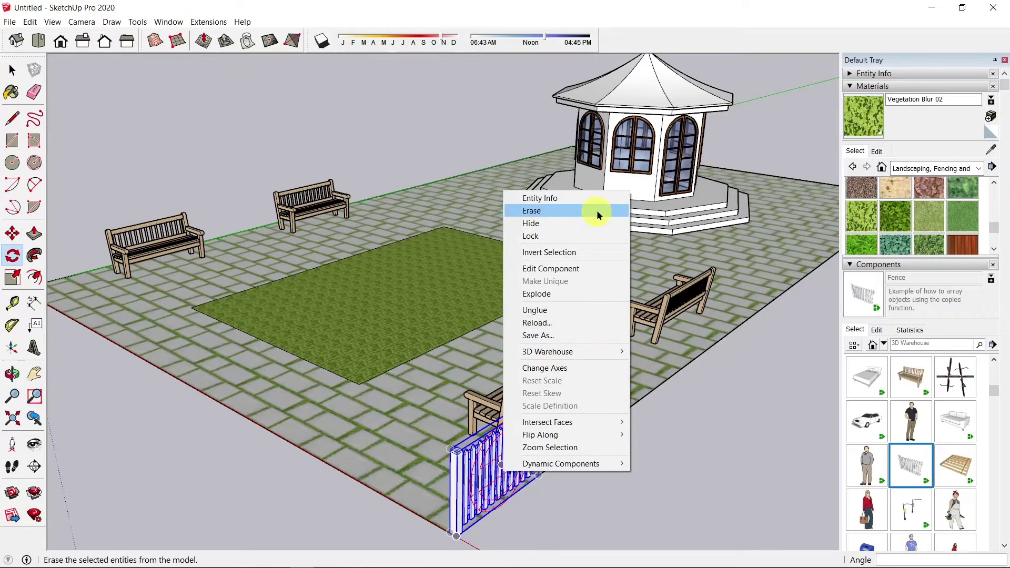
{"action": "mouse_move", "coordinate": [597, 465]}
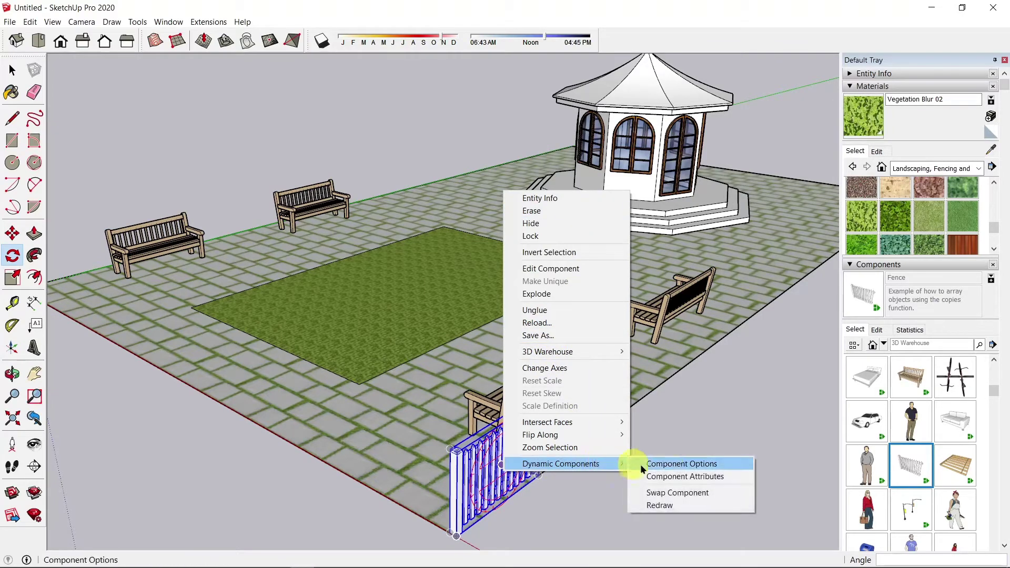
{"action": "left_click", "coordinate": [676, 463]}
{"action": "left_click_drag", "start_coordinate": [443, 81], "coordinate": [183, 134]}
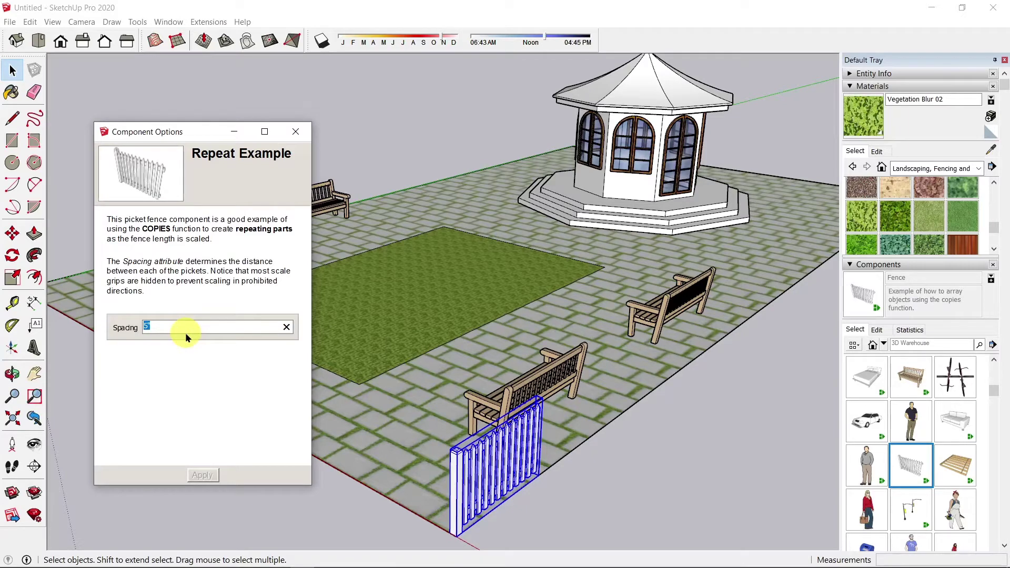
{"action": "type", "text": "12"}
{"action": "left_click", "coordinate": [206, 474]}
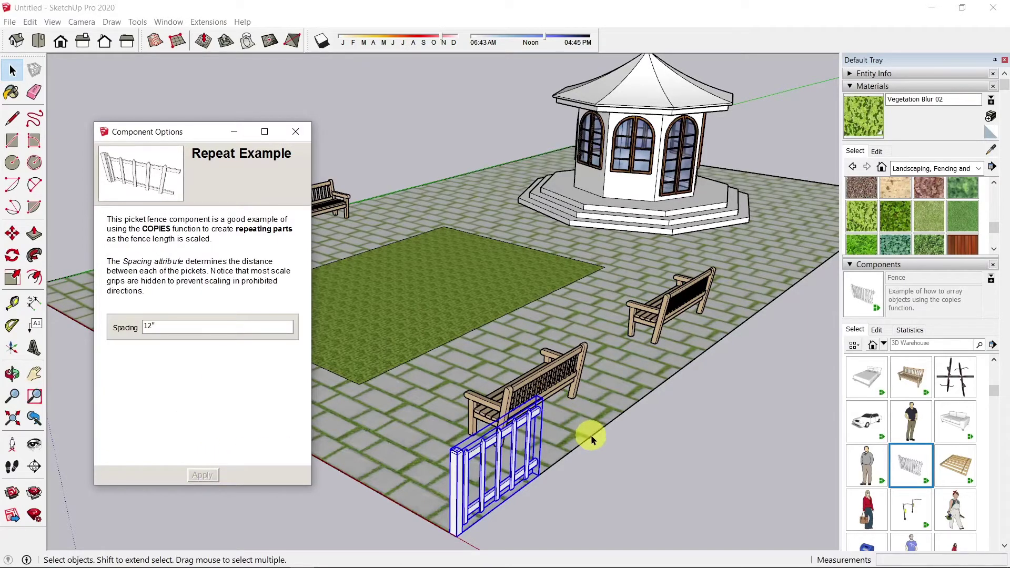
{"action": "left_click_drag", "start_coordinate": [171, 333], "coordinate": [119, 330]}
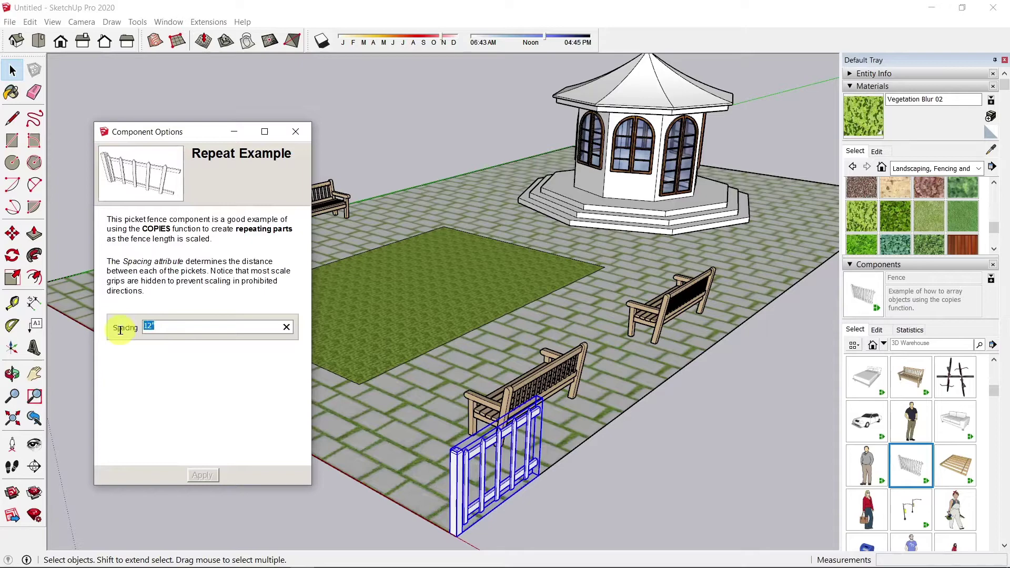
{"action": "type", "text": "6"}
{"action": "key", "text": "Return"}
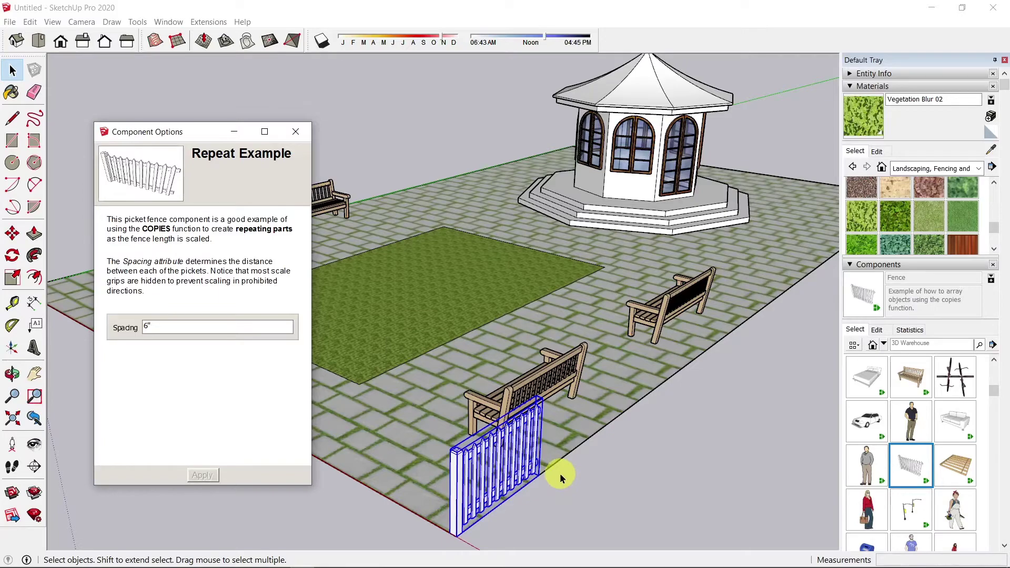
{"action": "middle_click_drag", "start_coordinate": [585, 479], "coordinate": [521, 481]}
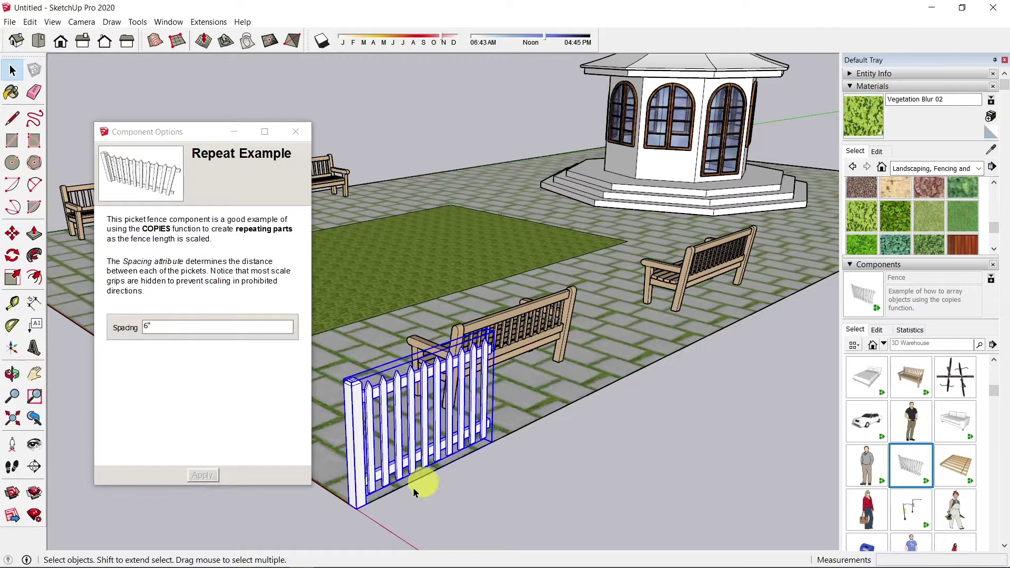
- Copy the fence 10' along the paving edge, then select the left fence section
{"action": "key", "text": "m"}
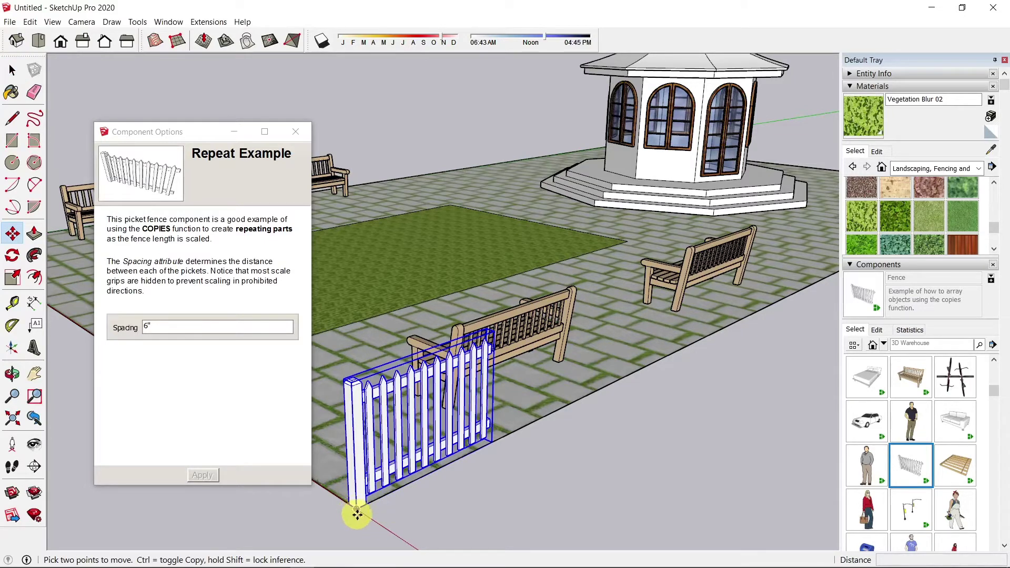
{"action": "left_click", "coordinate": [355, 510]}
{"action": "left_click", "coordinate": [355, 510]}
{"action": "key", "text": "ctrl"}
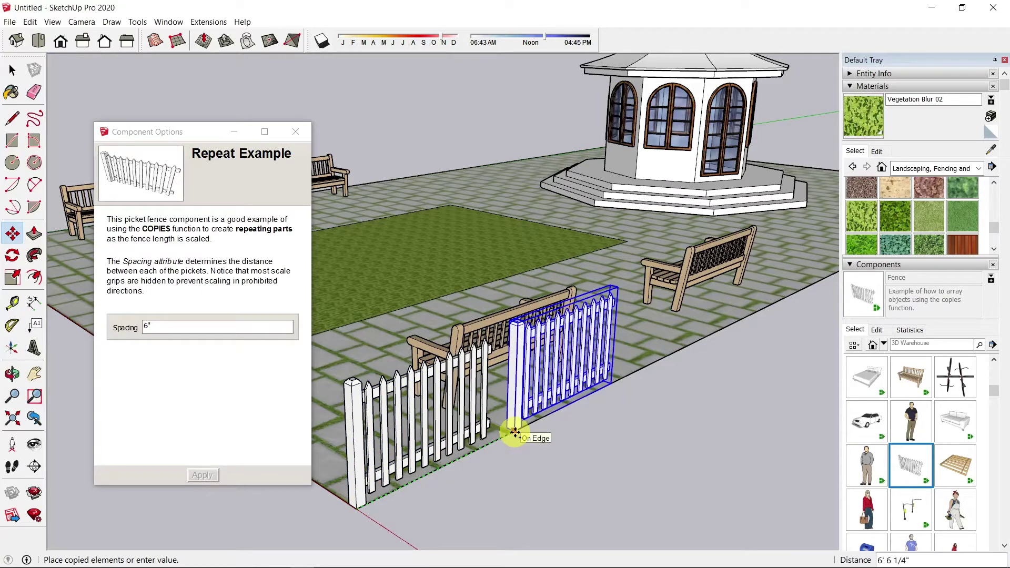
{"action": "key", "text": "Return"}
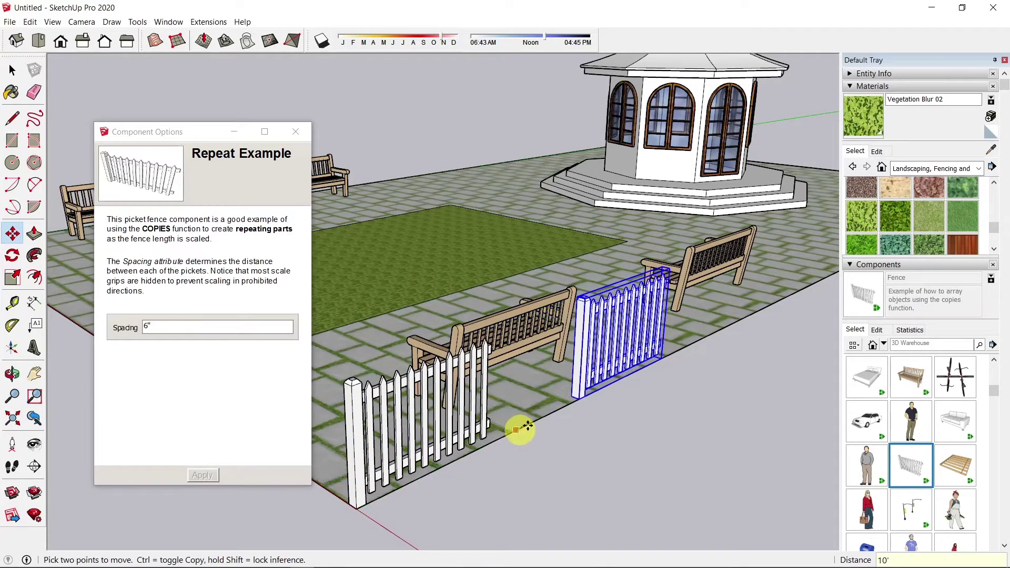
{"action": "middle_click_drag", "start_coordinate": [519, 429], "coordinate": [433, 480]}
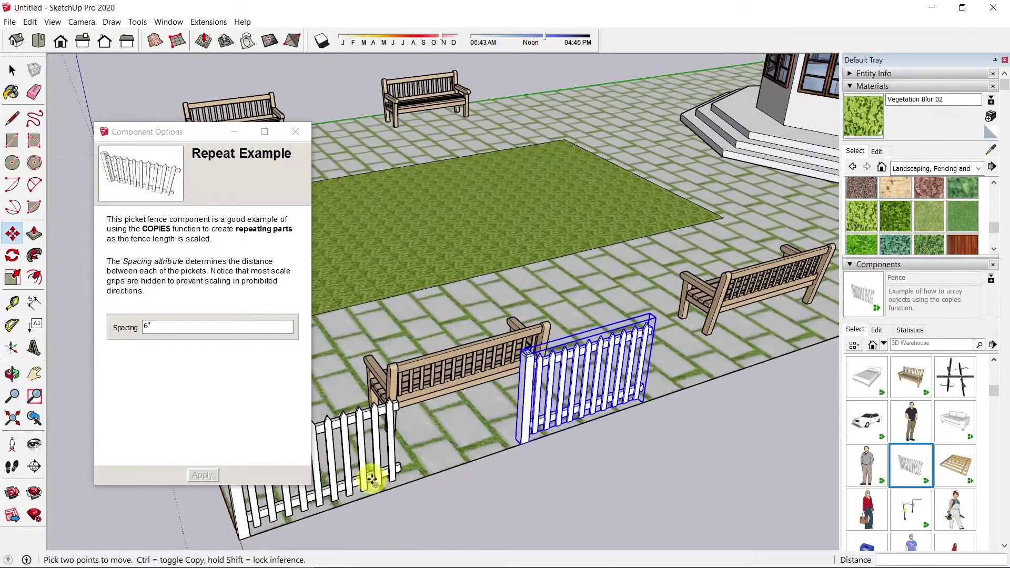
{"action": "key", "text": "space"}
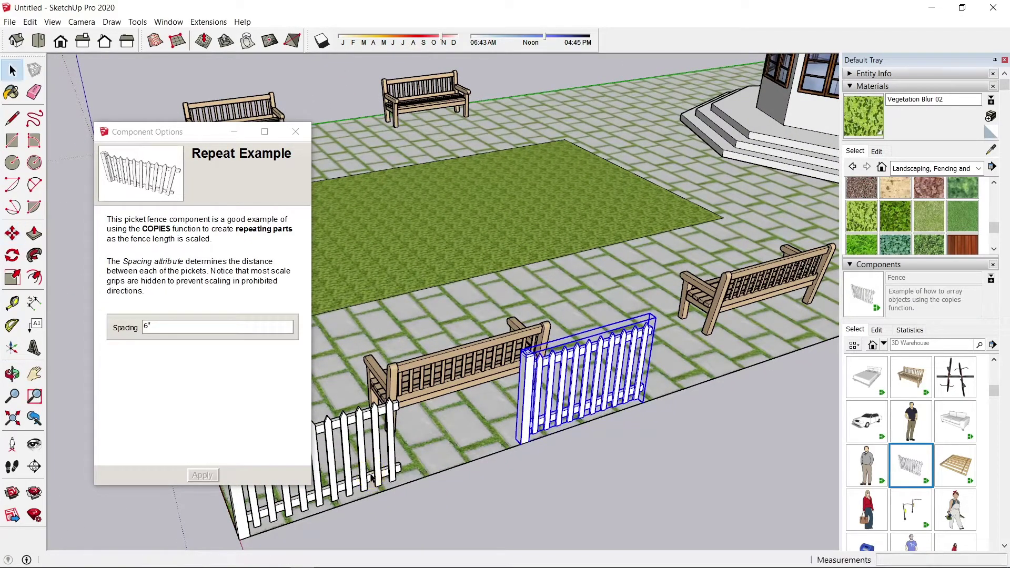
{"action": "left_click", "coordinate": [373, 469]}
{"action": "middle_click_drag", "start_coordinate": [434, 443], "coordinate": [360, 491]}
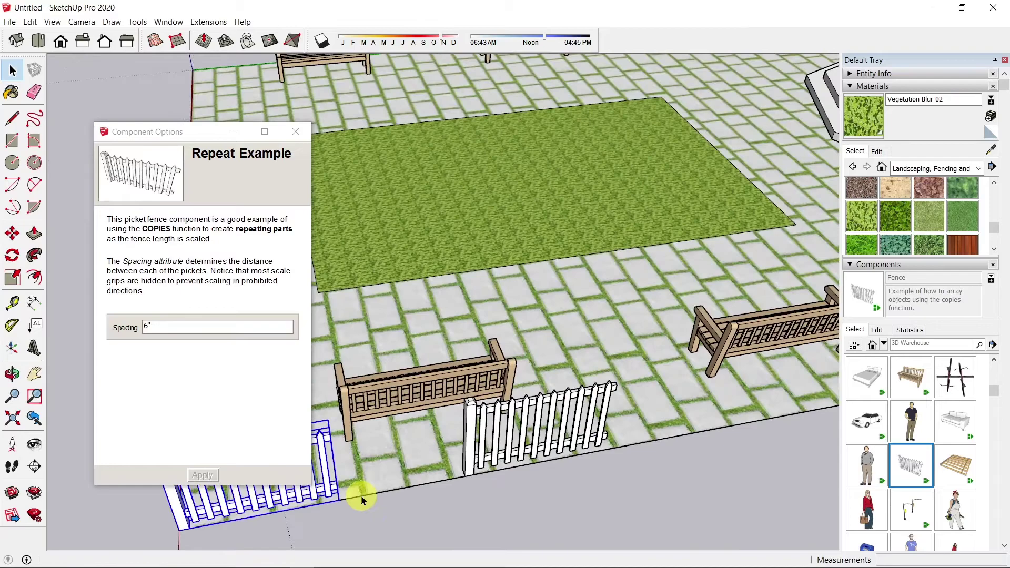
- Close the fence options and stretch the fence to about 1.84 times its length toward the bench
{"action": "left_click", "coordinate": [295, 131]}
{"action": "scroll", "coordinate": [344, 522], "scroll_direction": "up", "scroll_amount": 5}
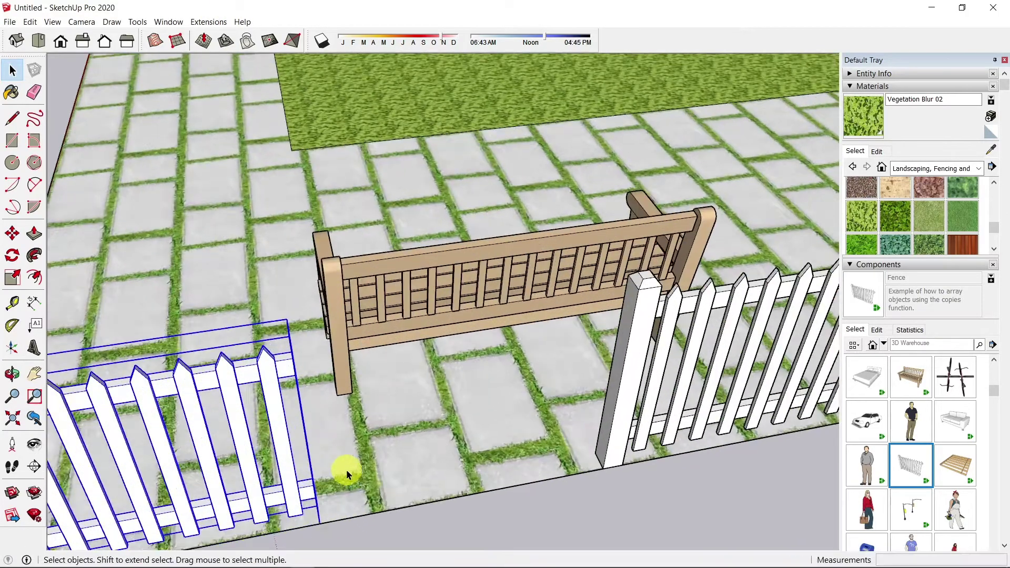
{"action": "middle_click_drag", "start_coordinate": [345, 469], "coordinate": [268, 434]}
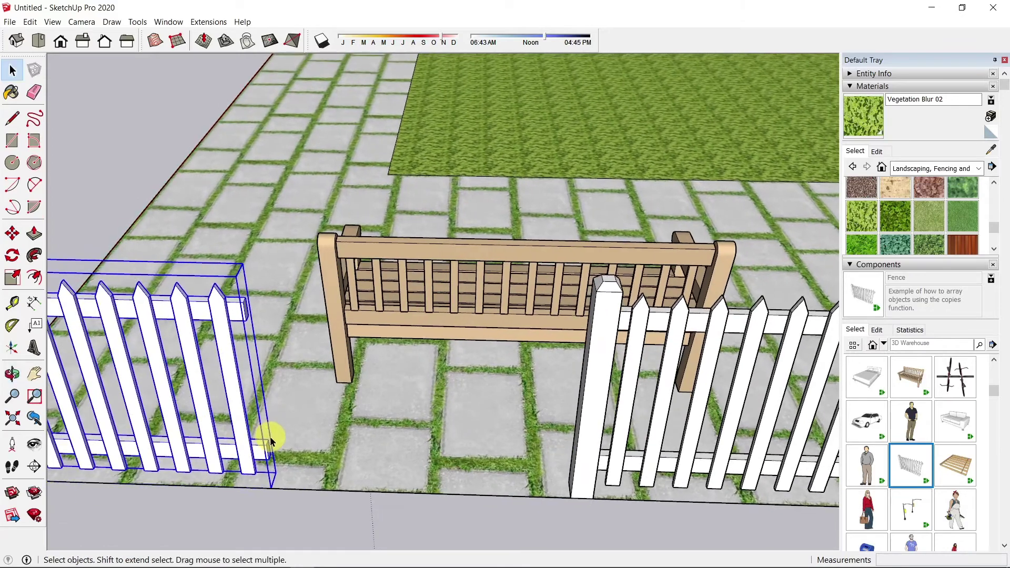
{"action": "key", "text": "s"}
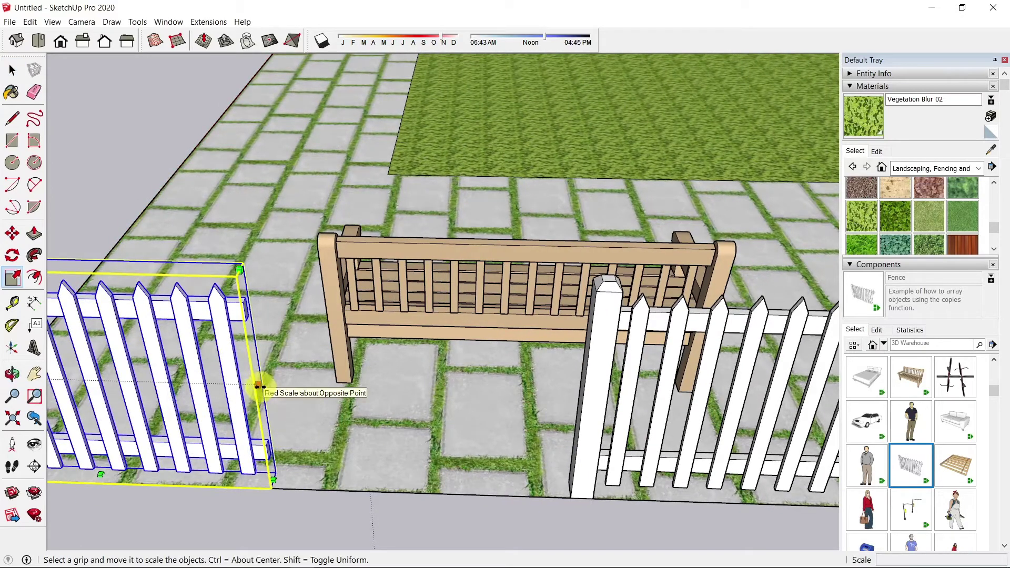
{"action": "left_click_drag", "start_coordinate": [258, 385], "coordinate": [581, 395]}
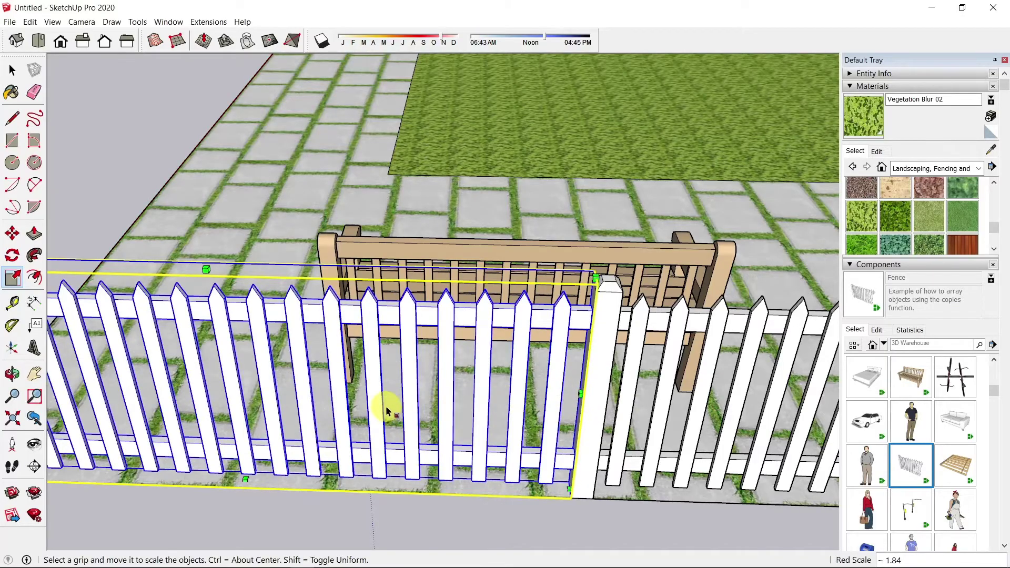
{"action": "middle_click_drag", "start_coordinate": [387, 406], "coordinate": [677, 315]}
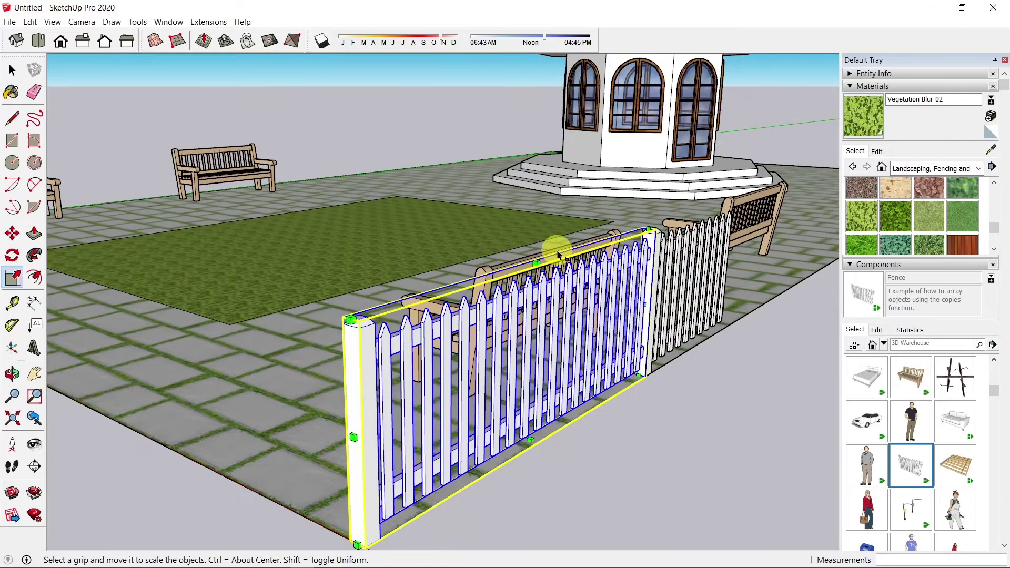
- Scale the fence to 1.2 times its height along the blue axis
{"action": "left_click_drag", "start_coordinate": [535, 261], "coordinate": [525, 155]}
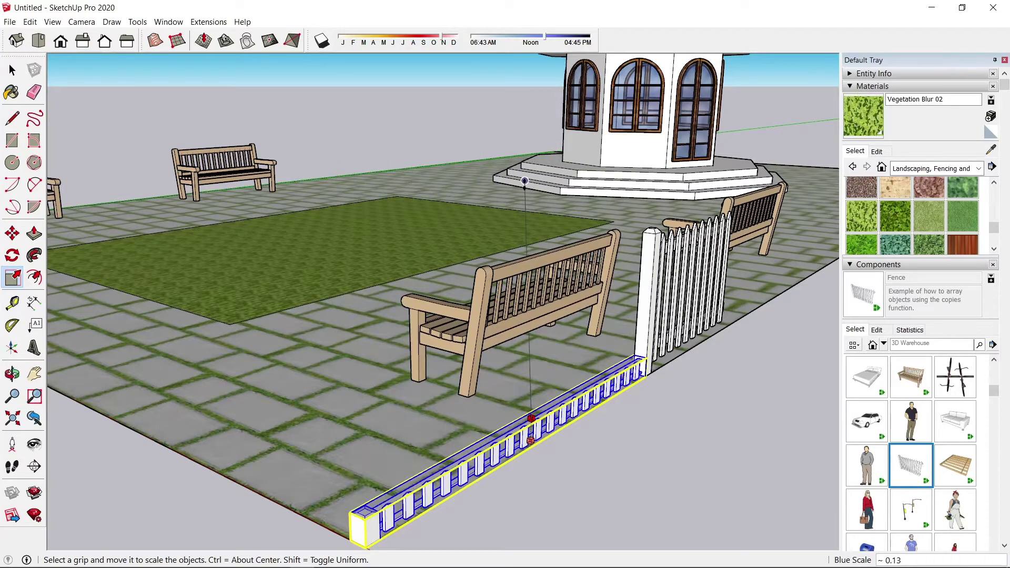
{"action": "left_click_drag", "start_coordinate": [524, 181], "coordinate": [524, 170]}
{"action": "left_click", "coordinate": [525, 171]}
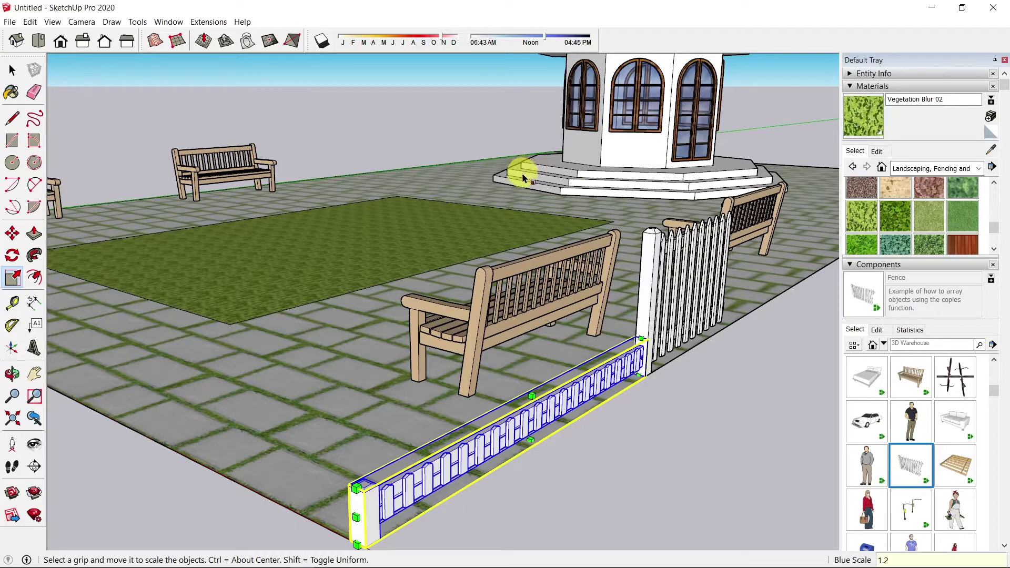
{"action": "type", "text": "1.2"}
{"action": "key", "text": "Return"}
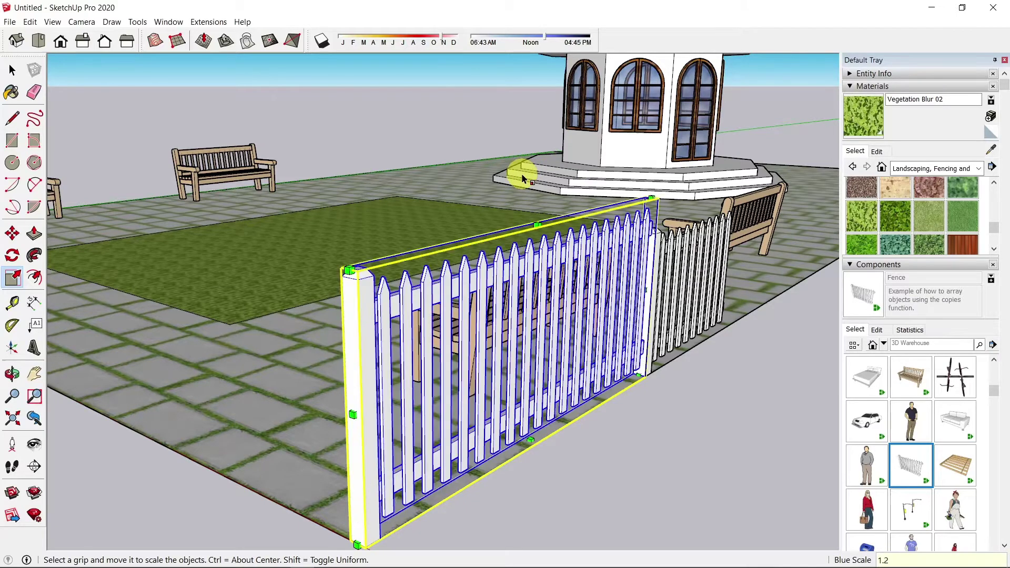
{"action": "left_click", "coordinate": [680, 292]}
- Delete the spare right fence section and start copying the stretched fence from its base corner
{"action": "key", "text": "space"}
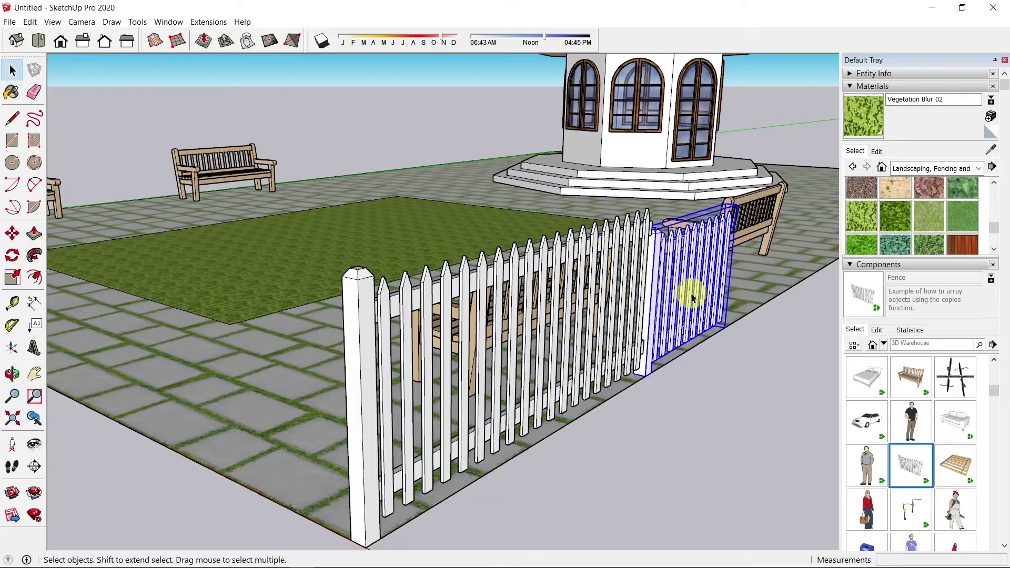
{"action": "key", "text": "Delete"}
{"action": "left_click", "coordinate": [555, 378]}
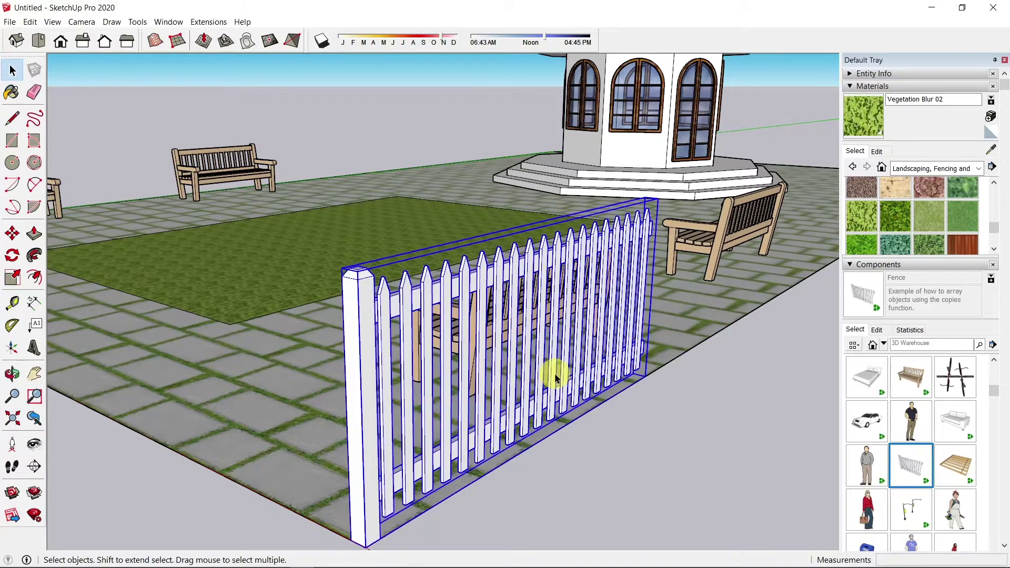
{"action": "key", "text": "m"}
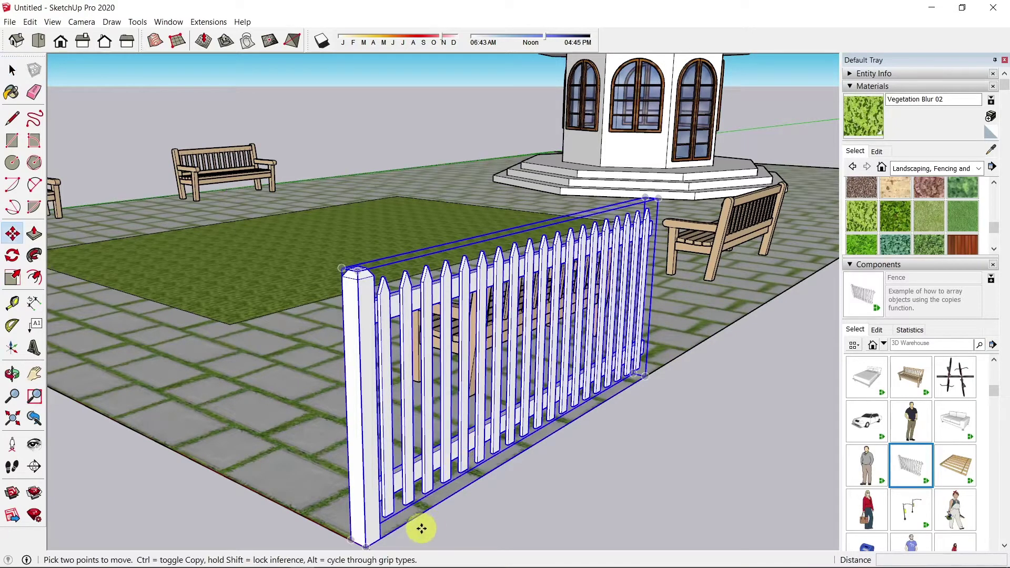
{"action": "key", "text": "ctrl"}
{"action": "left_click", "coordinate": [365, 546]}
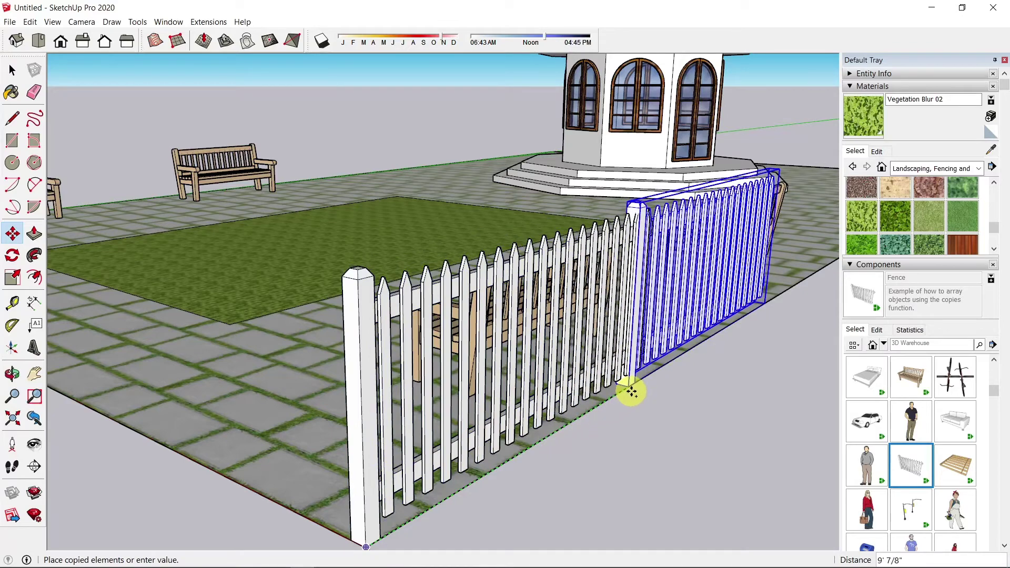
- Place a fence copy 10' along the edge and repeat it into a row of six
{"action": "left_click", "coordinate": [647, 379]}
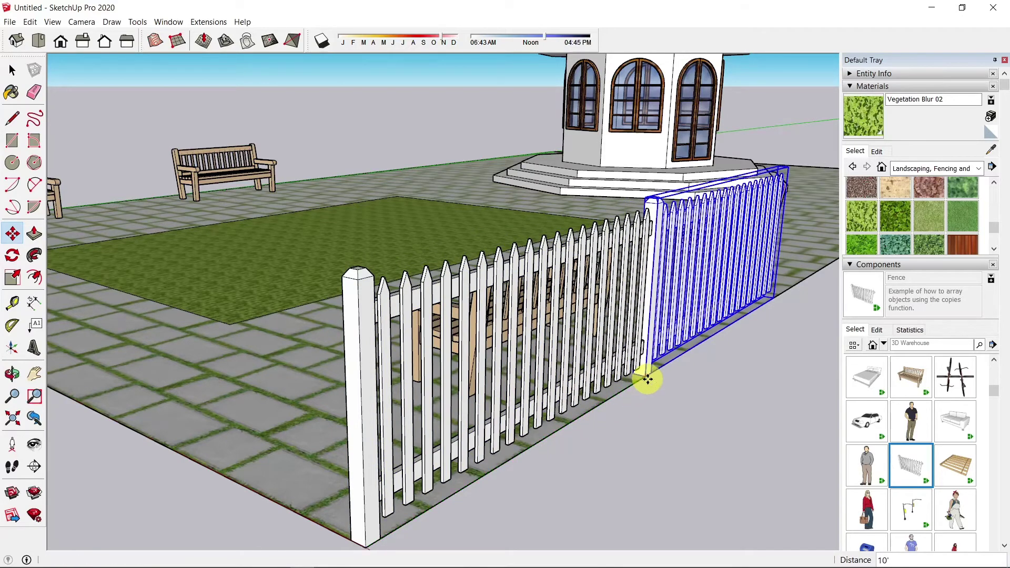
{"action": "scroll", "coordinate": [631, 401], "scroll_direction": "down", "scroll_amount": 6}
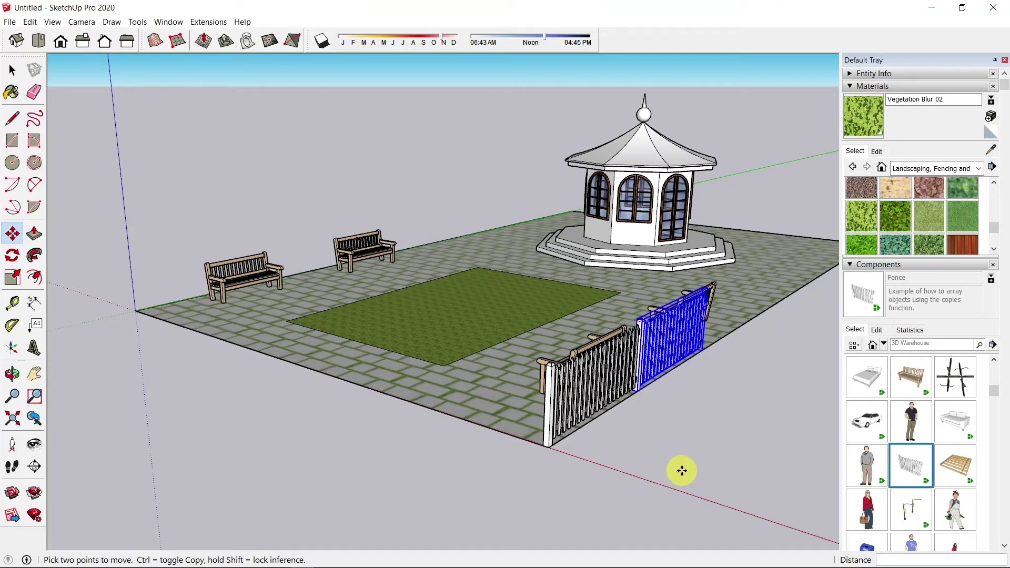
{"action": "key", "text": "Return"}
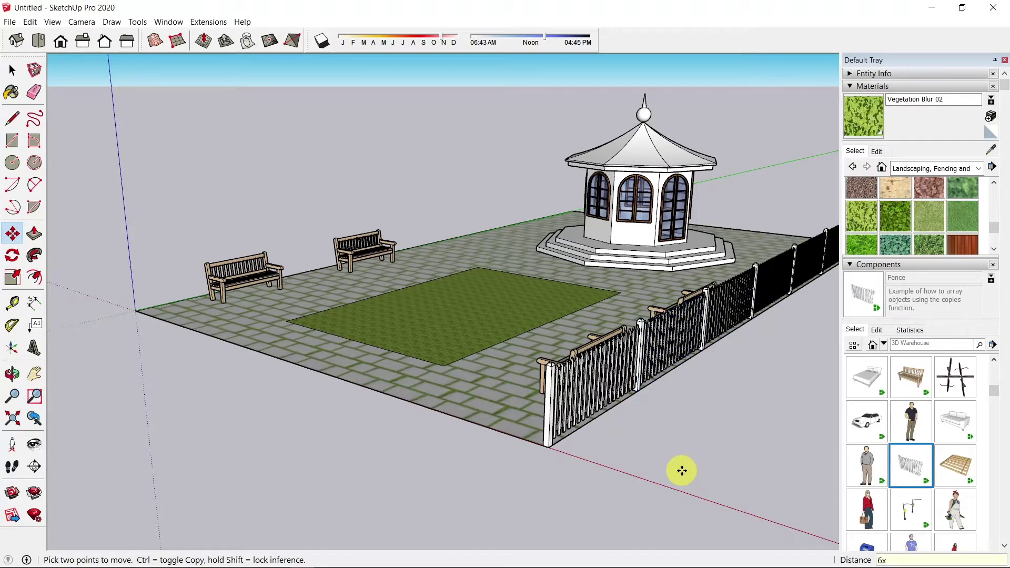
{"action": "left_click", "coordinate": [34, 374]}
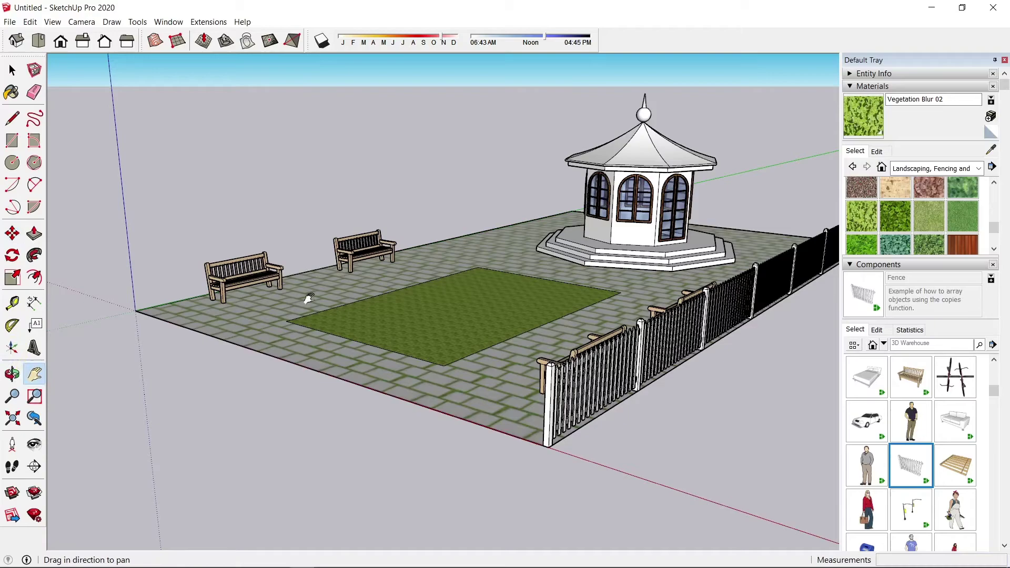
{"action": "left_click_drag", "start_coordinate": [308, 298], "coordinate": [81, 365]}
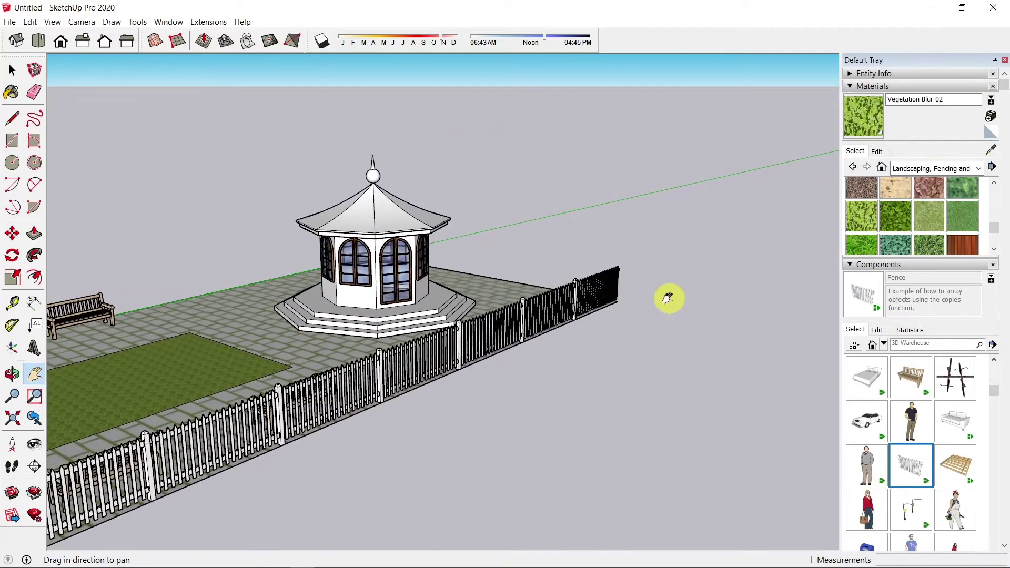
{"action": "scroll", "coordinate": [630, 235], "scroll_direction": "up", "scroll_amount": 3}
{"action": "scroll", "coordinate": [630, 234], "scroll_direction": "up", "scroll_amount": 5}
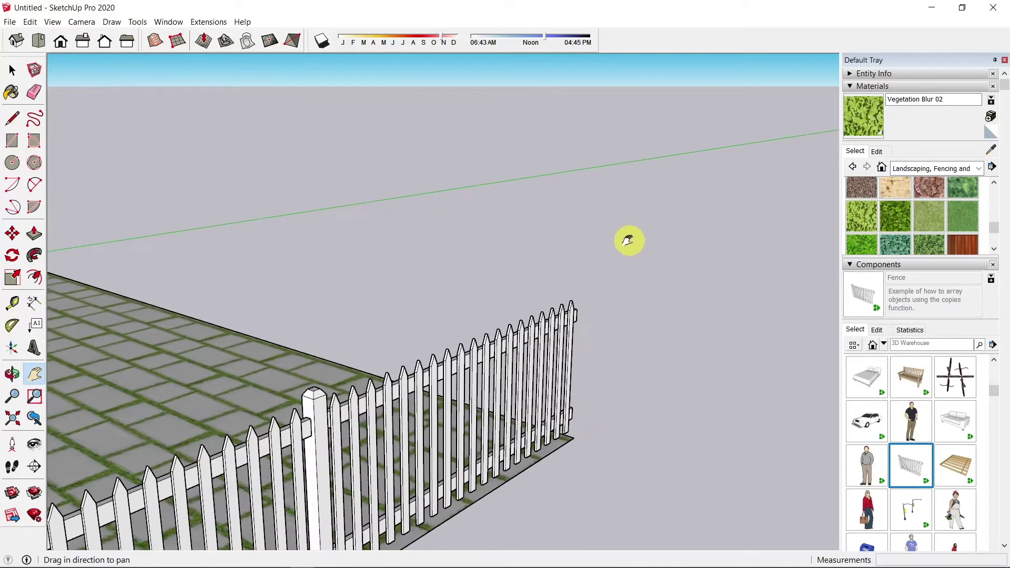
{"action": "scroll", "coordinate": [599, 277], "scroll_direction": "down", "scroll_amount": 2}
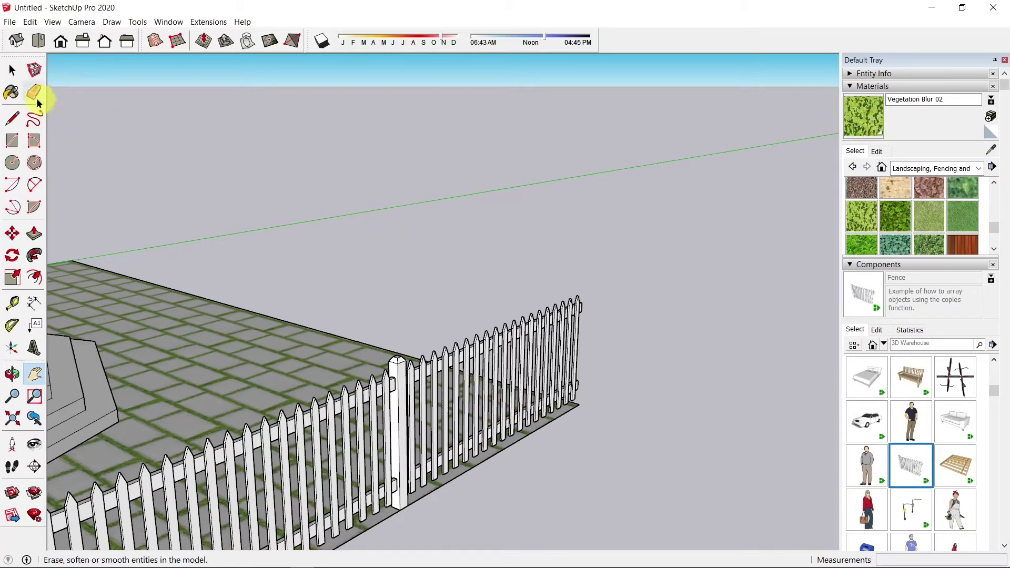
- Edit the last fence section and copy its end post to the fence's right end
{"action": "left_click", "coordinate": [13, 71]}
{"action": "left_click", "coordinate": [522, 379]}
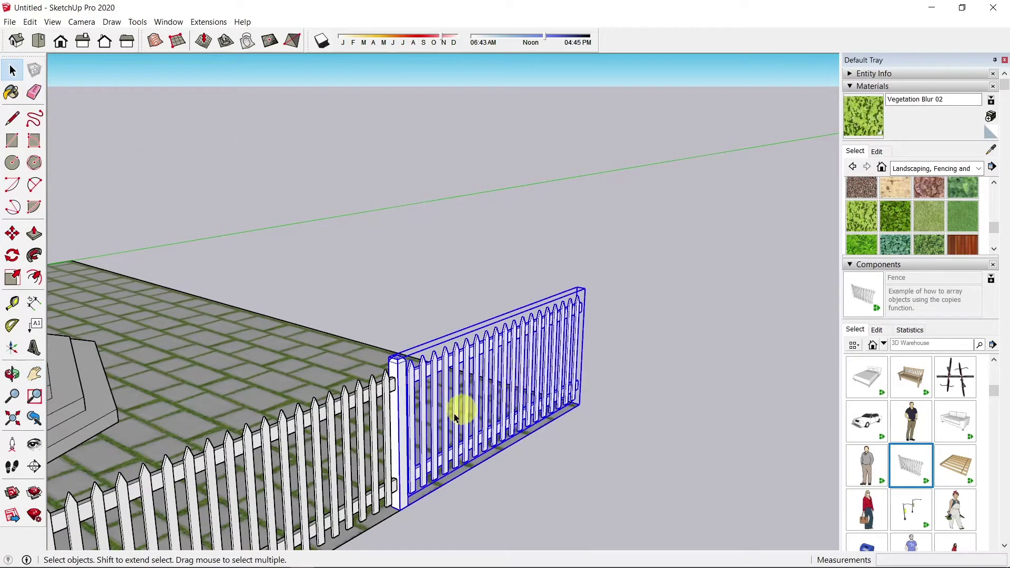
{"action": "double_click", "coordinate": [450, 434]}
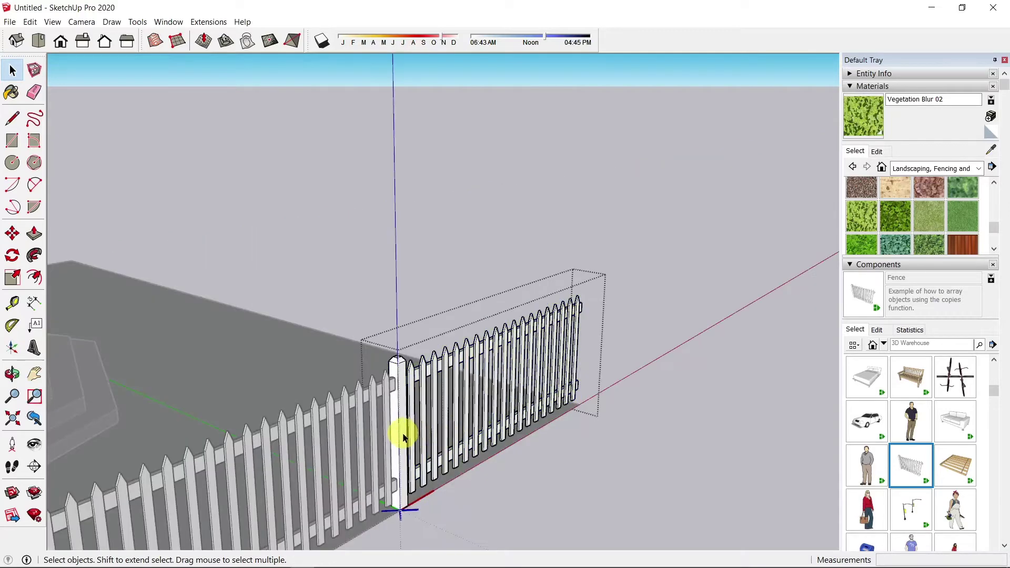
{"action": "key", "text": "m"}
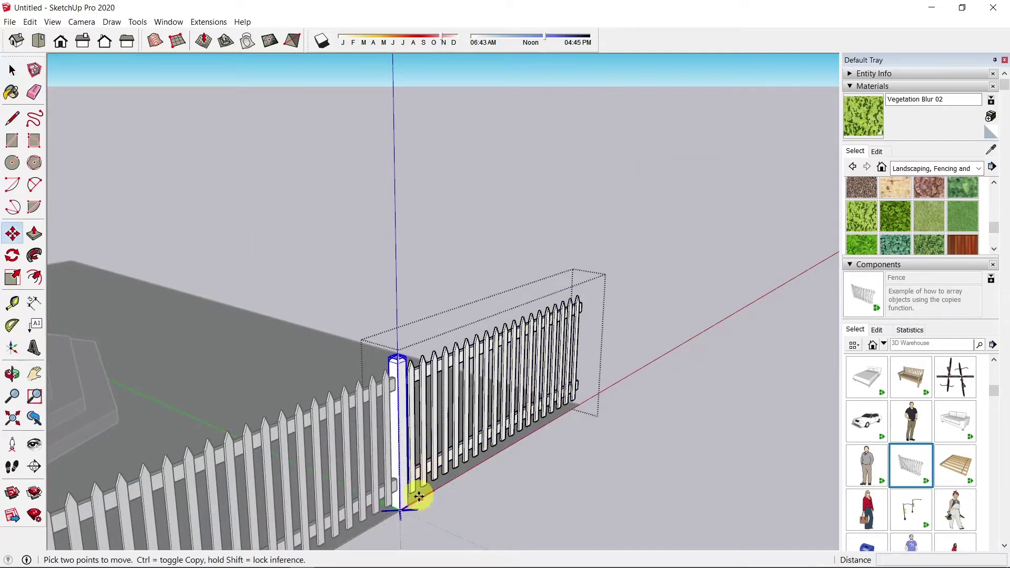
{"action": "left_click", "coordinate": [398, 510]}
{"action": "key", "text": "ctrl"}
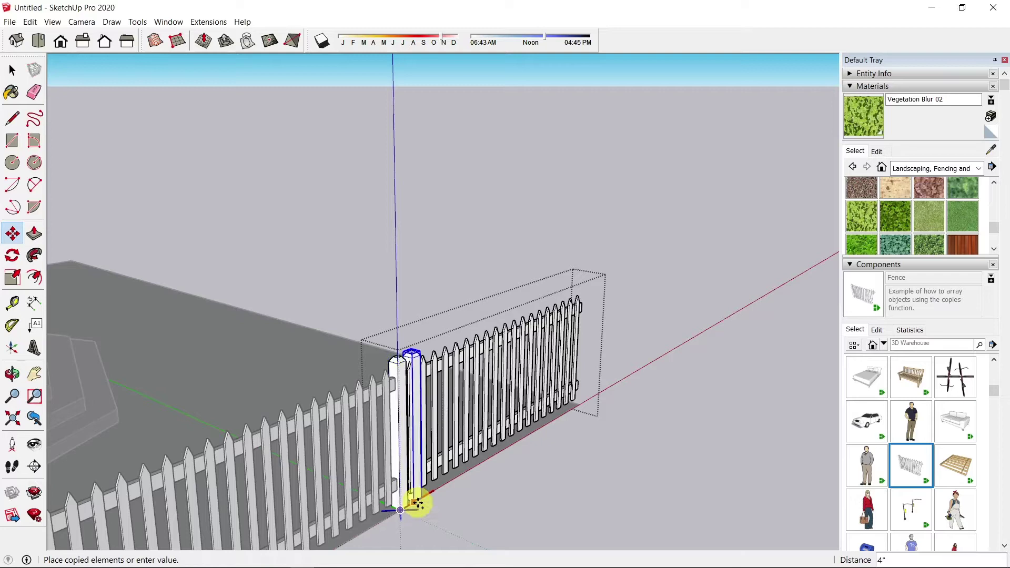
{"action": "left_click", "coordinate": [586, 393]}
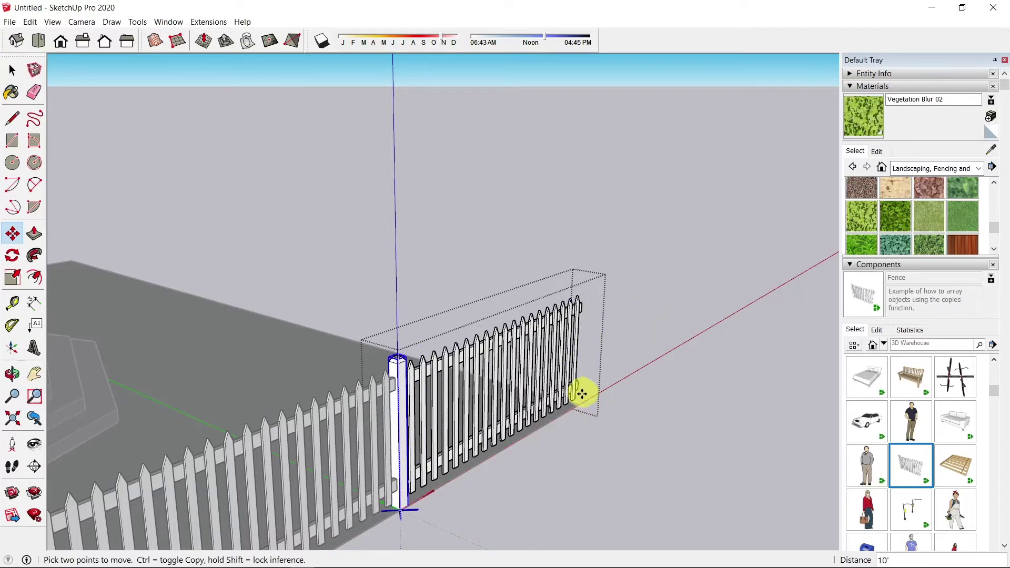
- Cancel the extra pending post copy and bring up the post's context menu
{"action": "left_click", "coordinate": [399, 514]}
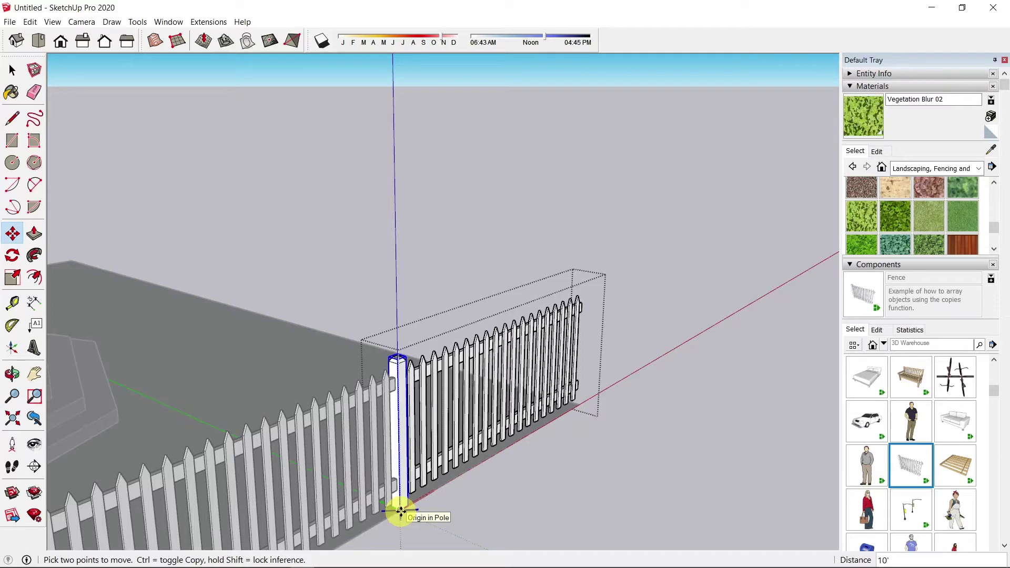
{"action": "key", "text": "ctrl"}
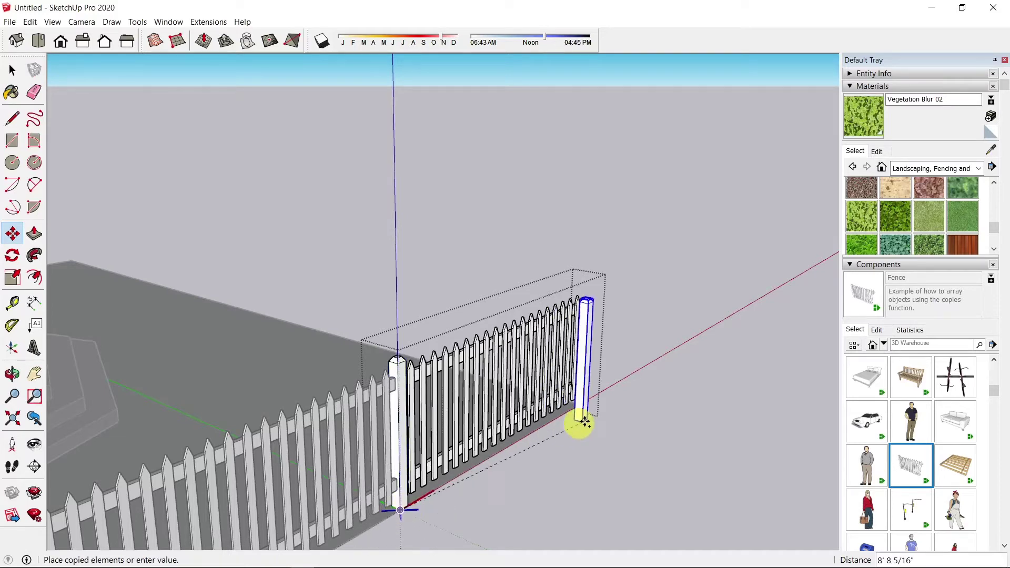
{"action": "key", "text": "Escape"}
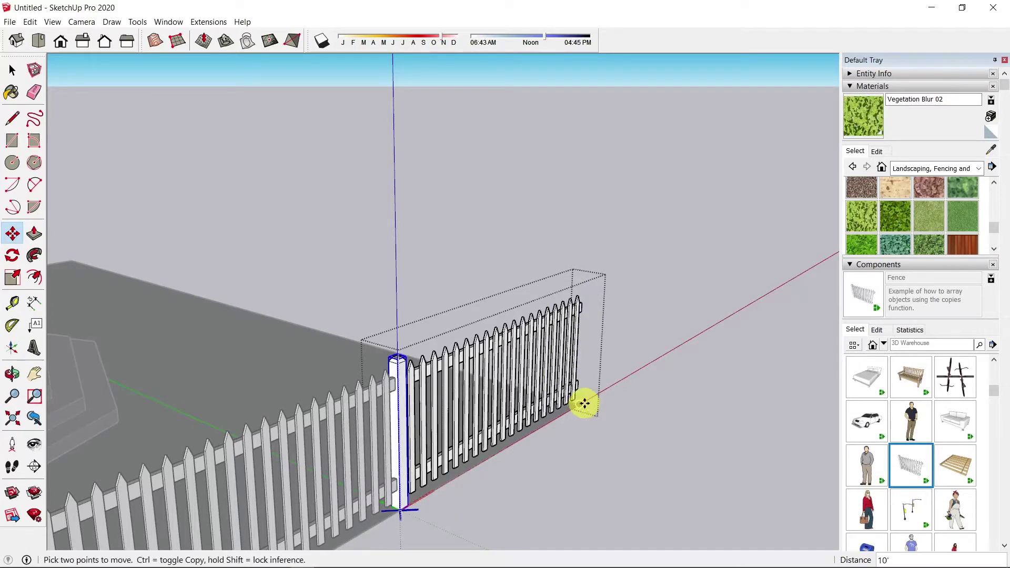
{"action": "middle_click_drag", "start_coordinate": [648, 368], "coordinate": [309, 404]}
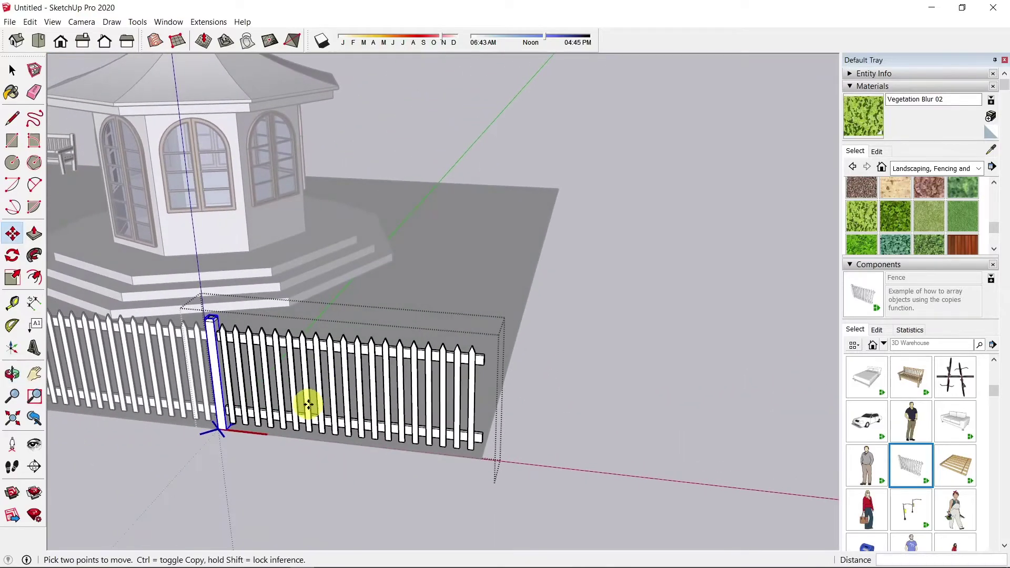
{"action": "right_click", "coordinate": [217, 377]}
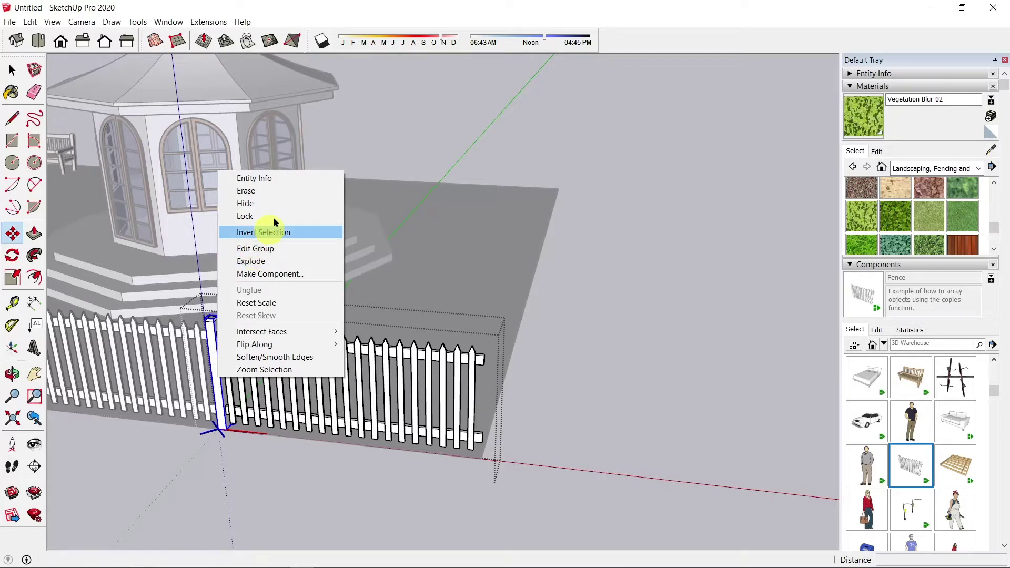
- Leave the fence component and copy the fence section in front of the gazebo to the fence's end
{"action": "left_click", "coordinate": [14, 69]}
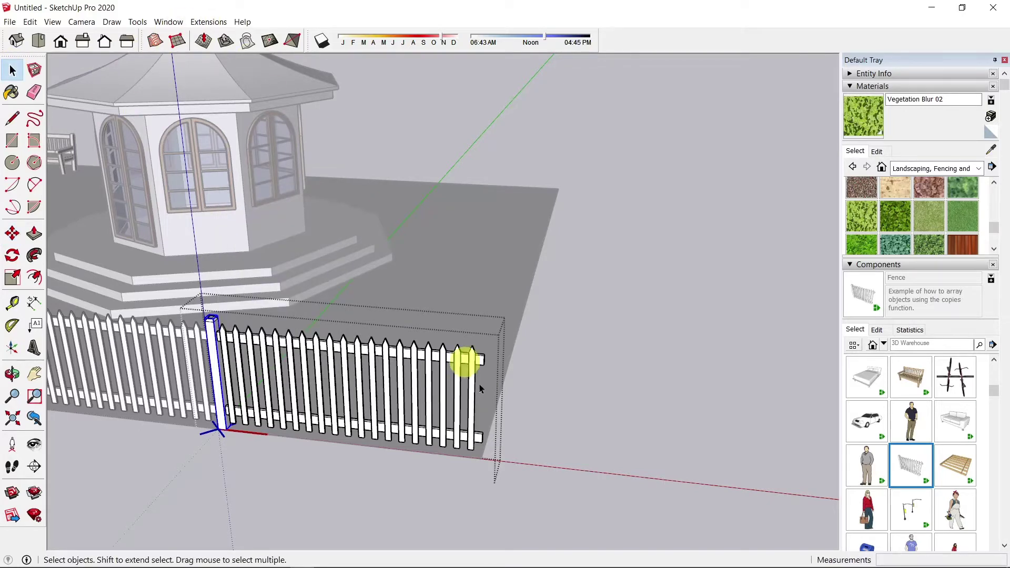
{"action": "left_click", "coordinate": [619, 444]}
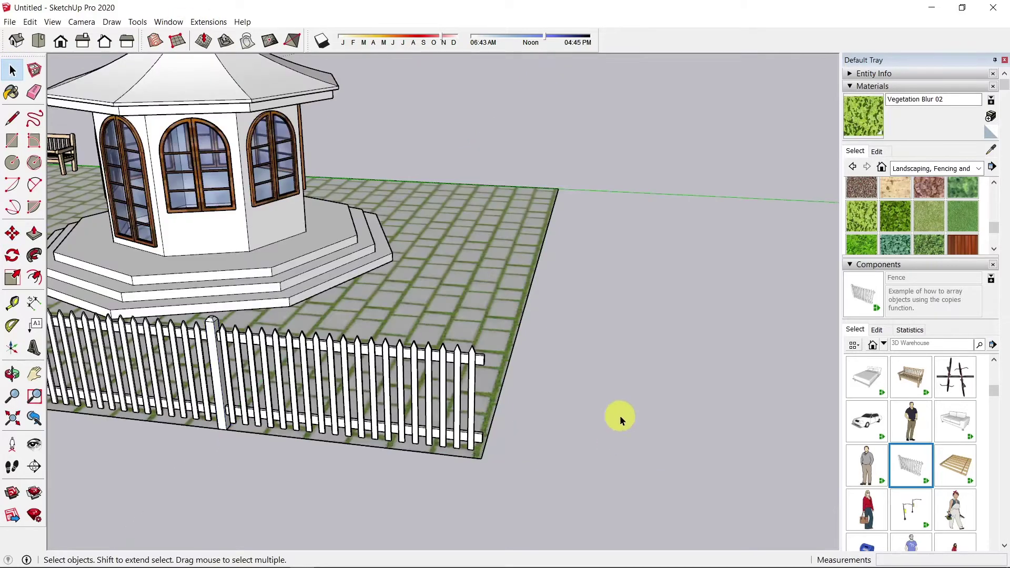
{"action": "left_click", "coordinate": [291, 388]}
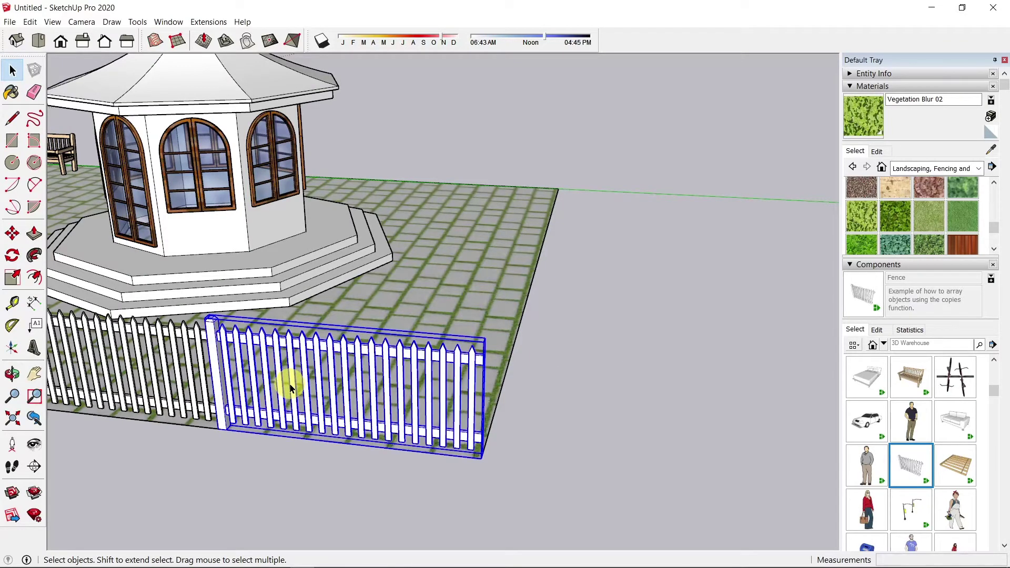
{"action": "key", "text": "m"}
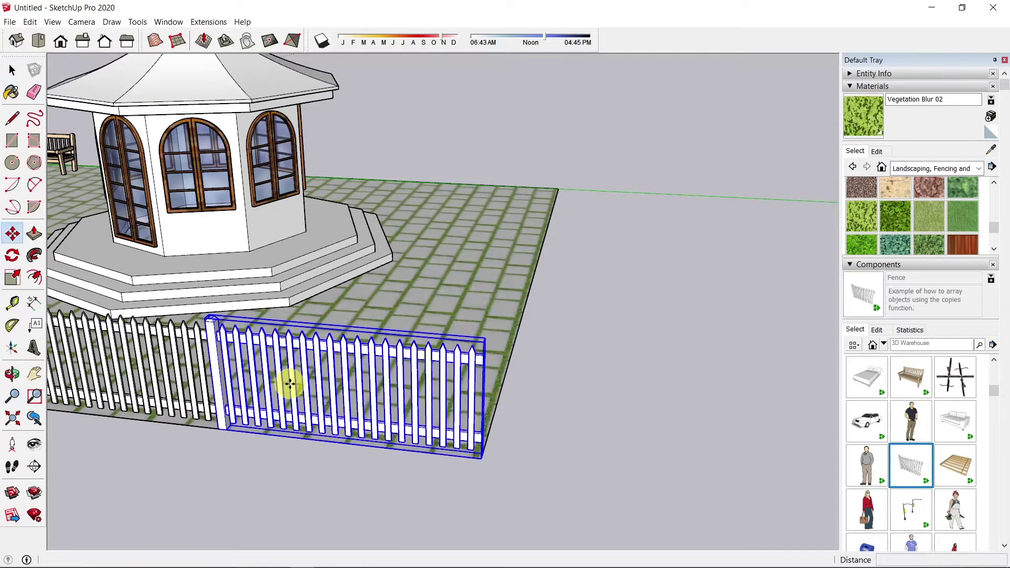
{"action": "left_click", "coordinate": [217, 430]}
{"action": "key", "text": "ctrl"}
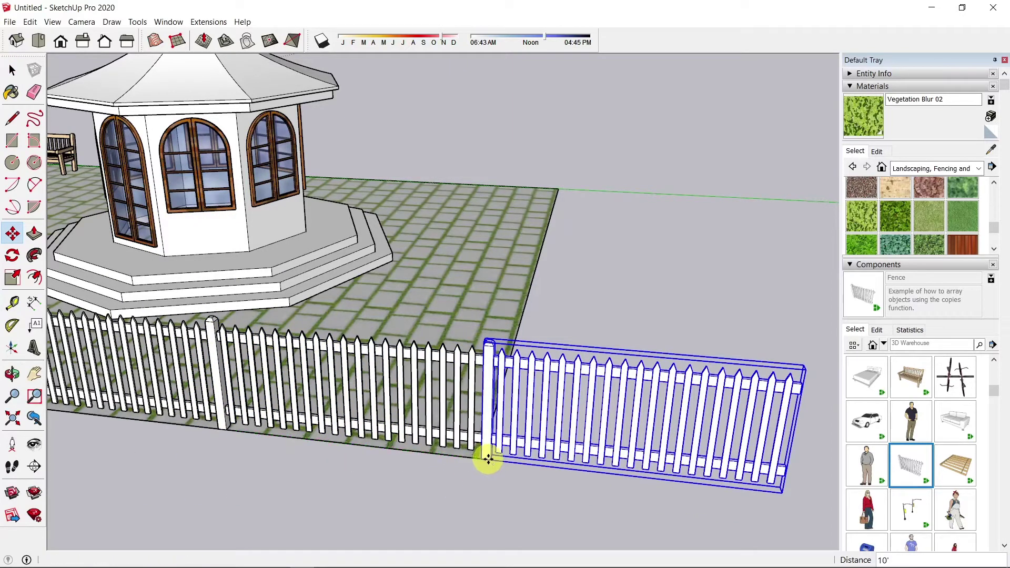
{"action": "left_click", "coordinate": [488, 459]}
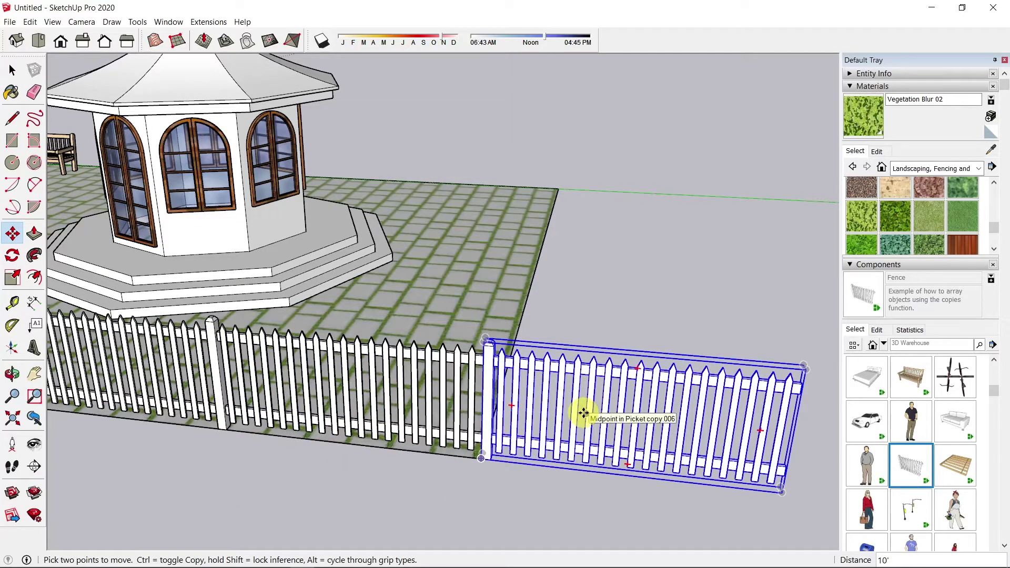
- Rotate the copy 90° about the corner to run along the plaza's side edge
{"action": "key", "text": "q"}
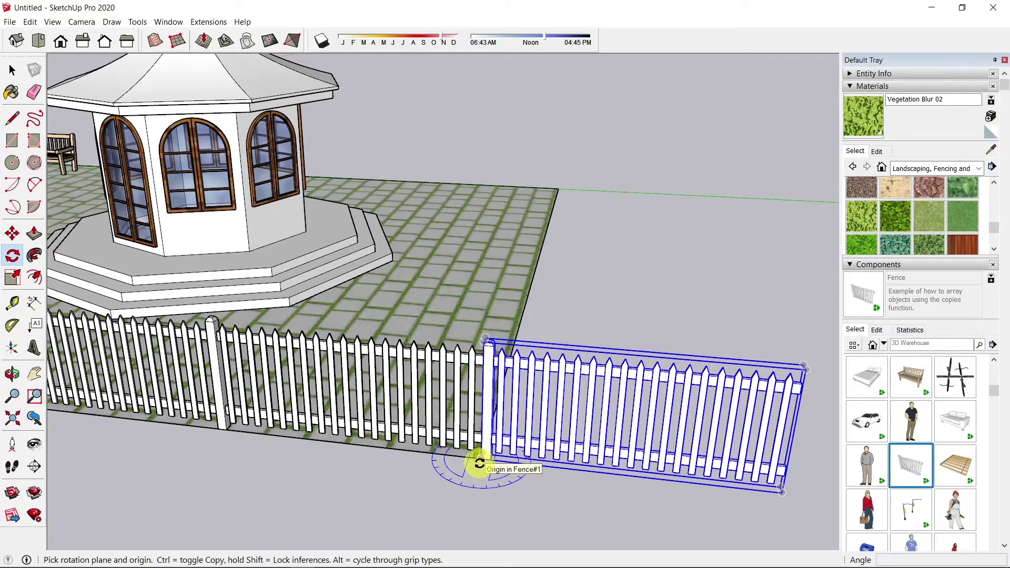
{"action": "left_click", "coordinate": [481, 460]}
{"action": "left_click", "coordinate": [806, 497]}
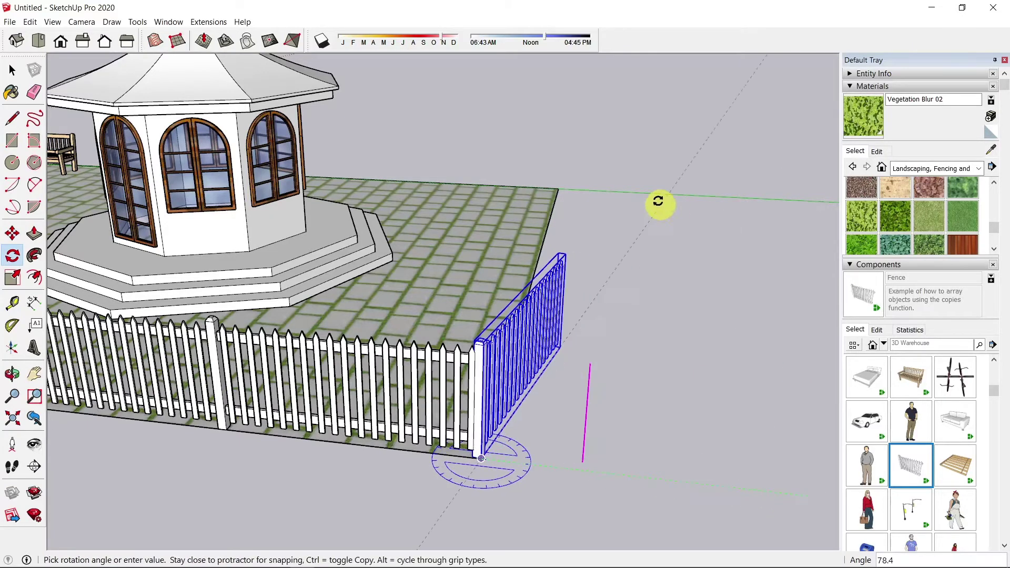
{"action": "left_click", "coordinate": [552, 194]}
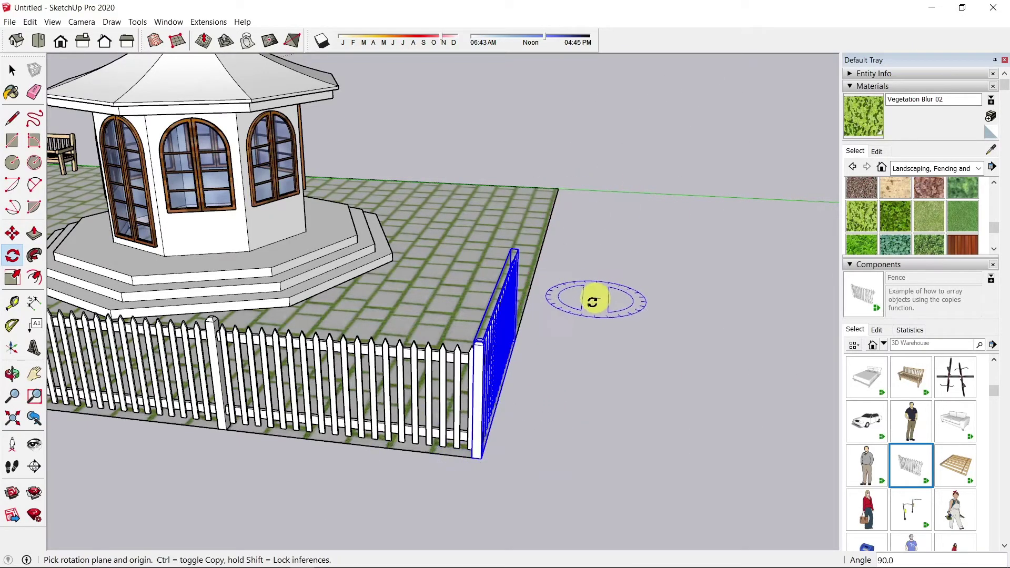
{"action": "middle_click_drag", "start_coordinate": [537, 421], "coordinate": [774, 389]}
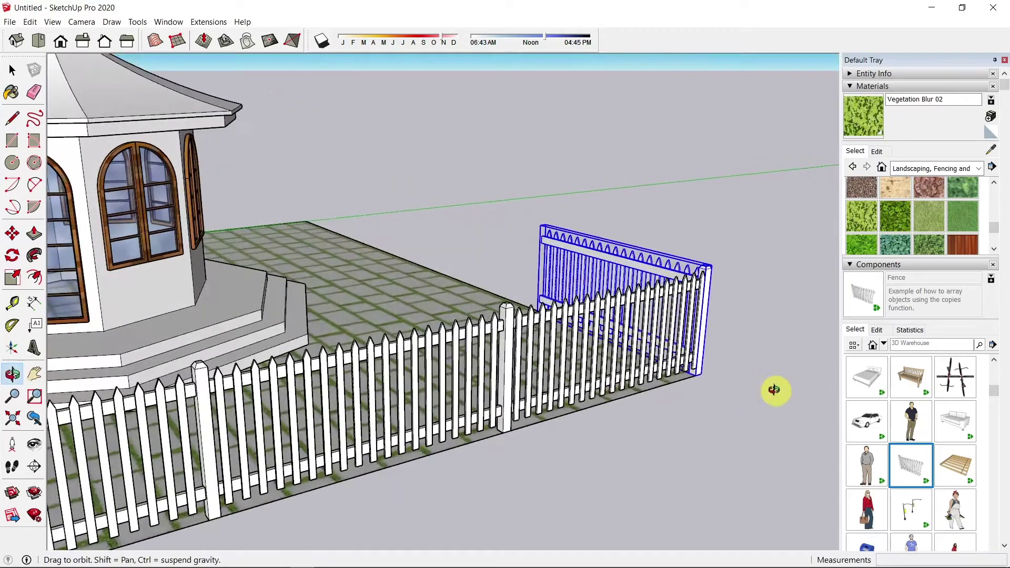
{"action": "scroll", "coordinate": [684, 395], "scroll_direction": "down", "scroll_amount": 10}
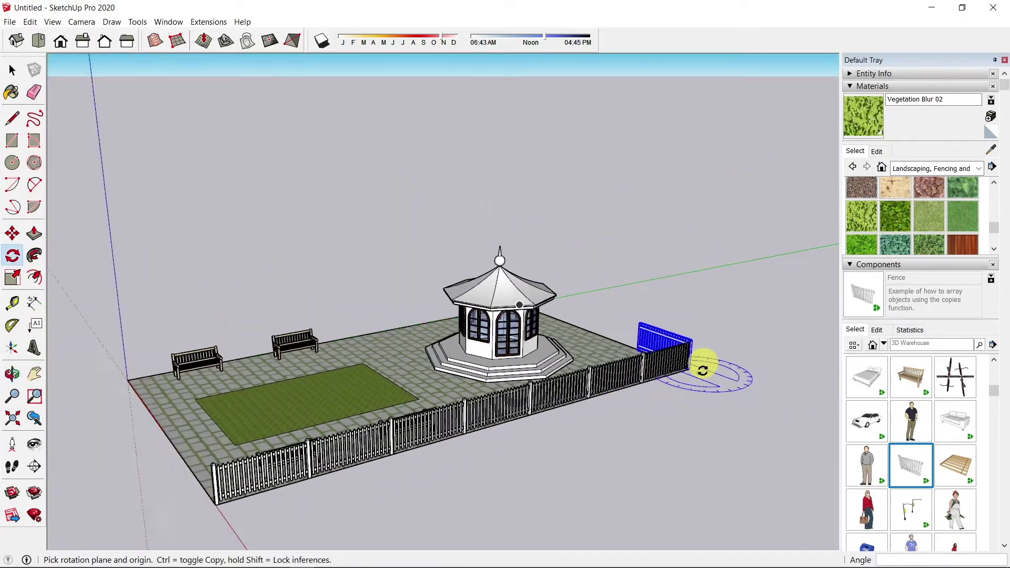
{"action": "middle_click_drag", "start_coordinate": [460, 482], "coordinate": [581, 473]}
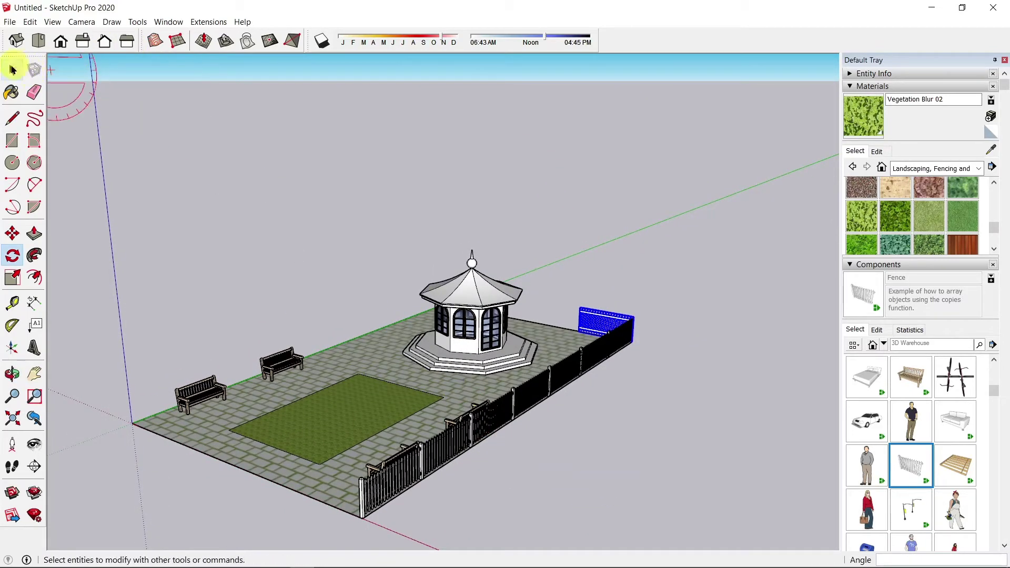
- Select the six fence sections lining one long side of the plaza
{"action": "left_click", "coordinate": [13, 69]}
{"action": "left_click", "coordinate": [415, 457]}
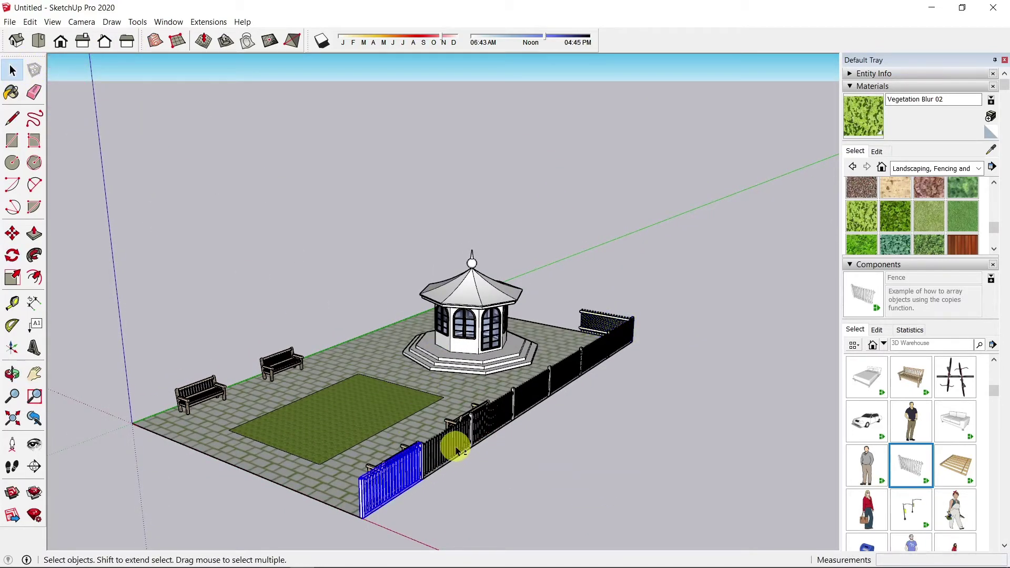
{"action": "left_click", "coordinate": [453, 448], "text": "shift"}
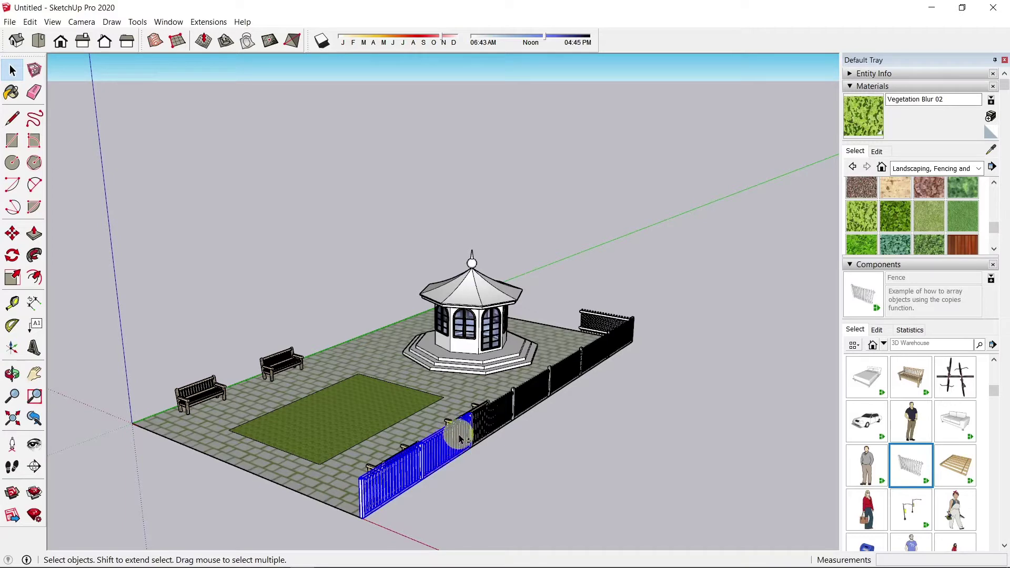
{"action": "left_click", "coordinate": [490, 416], "text": "shift"}
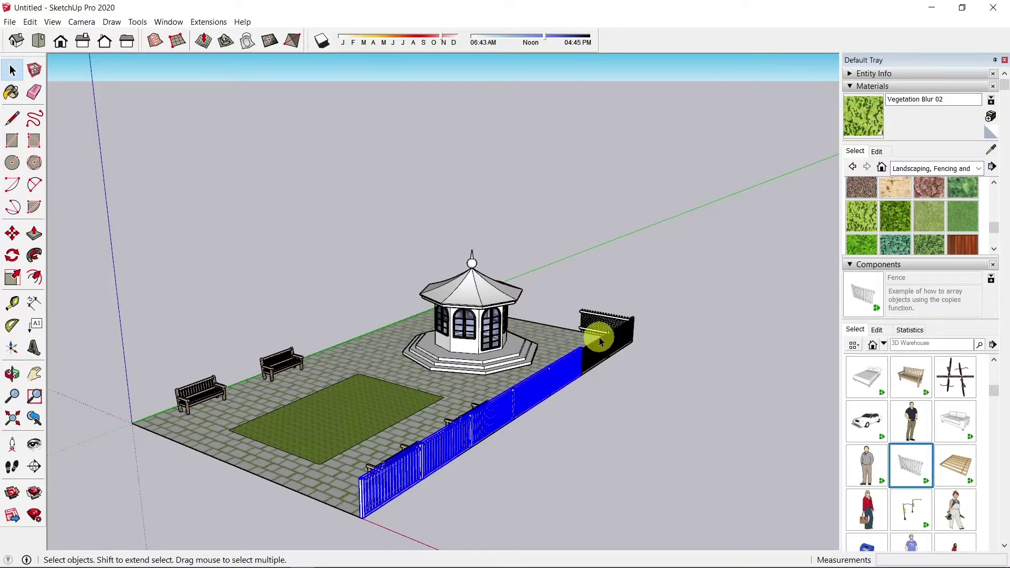
{"action": "scroll", "coordinate": [602, 334], "scroll_direction": "up", "scroll_amount": 5}
{"action": "scroll", "coordinate": [621, 332], "scroll_direction": "up", "scroll_amount": 3}
{"action": "left_click", "coordinate": [575, 377], "text": "shift"}
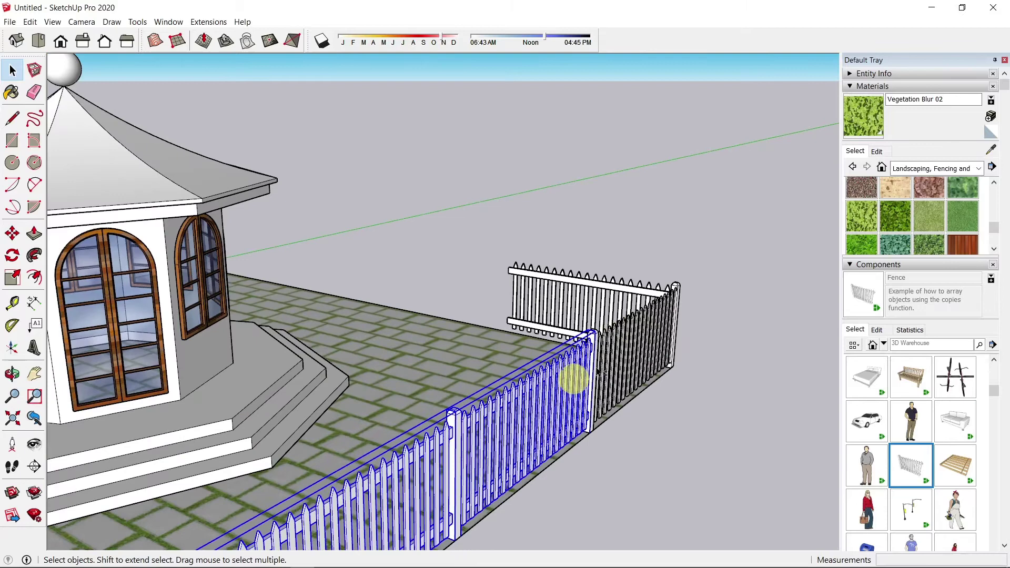
{"action": "left_click", "coordinate": [654, 324], "text": "shift"}
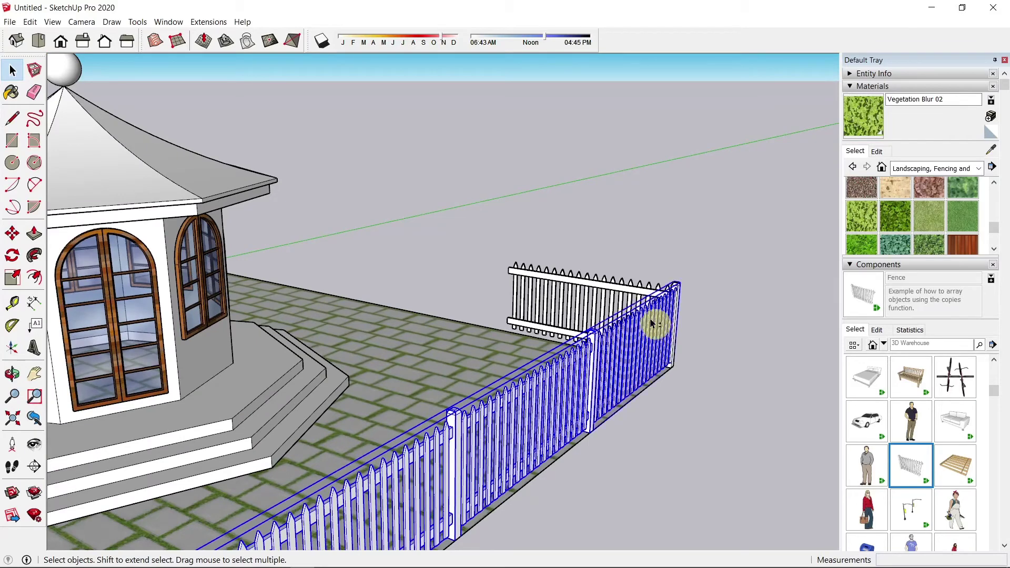
{"action": "left_click", "coordinate": [564, 277], "text": "shift"}
{"action": "scroll", "coordinate": [512, 319], "scroll_direction": "down", "scroll_amount": 4}
{"action": "scroll", "coordinate": [518, 317], "scroll_direction": "down", "scroll_amount": 6}
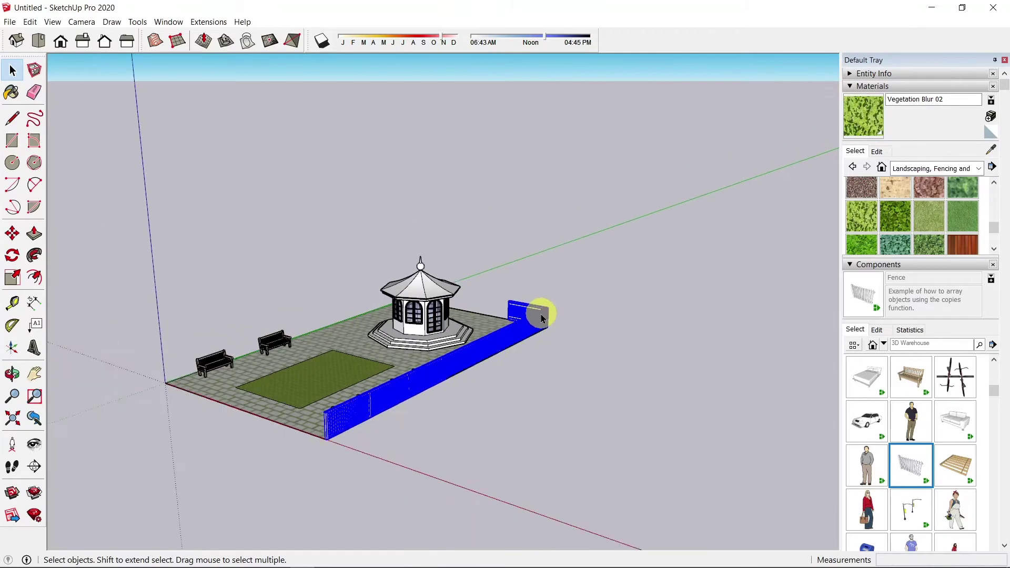
{"action": "scroll", "coordinate": [265, 432], "scroll_direction": "up", "scroll_amount": 2}
{"action": "scroll", "coordinate": [308, 411], "scroll_direction": "up", "scroll_amount": 2}
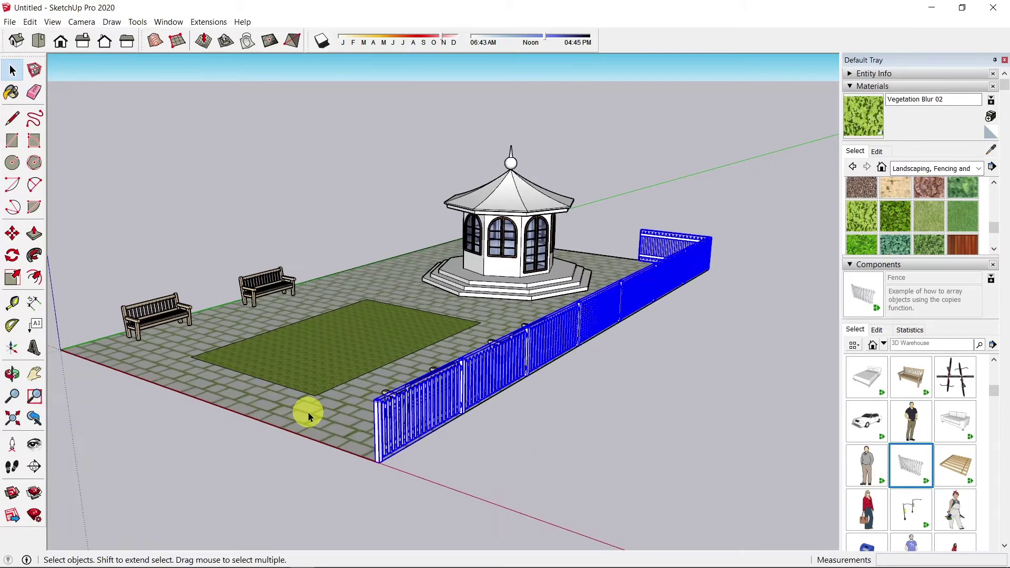
- Copy the fence to the plaza's far-left corner and mirror the copy along the green axis
{"action": "key", "text": "m"}
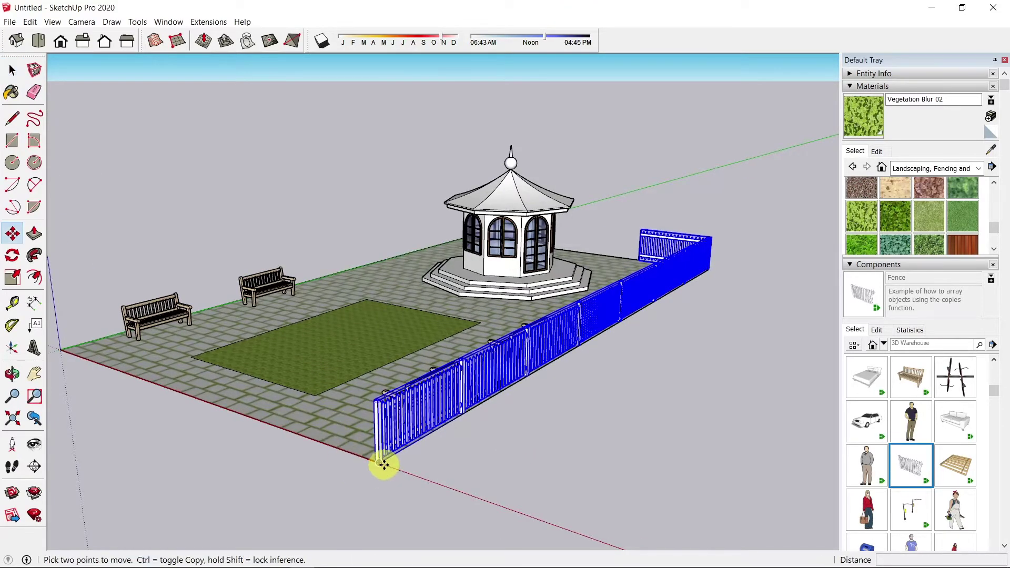
{"action": "left_click", "coordinate": [378, 462]}
{"action": "key", "text": "ctrl"}
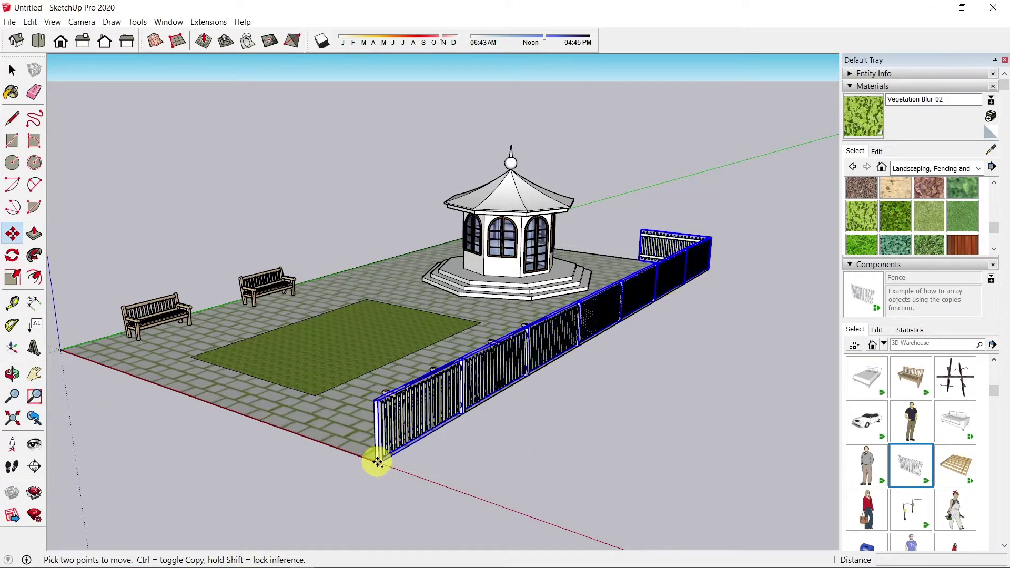
{"action": "left_click", "coordinate": [61, 346]}
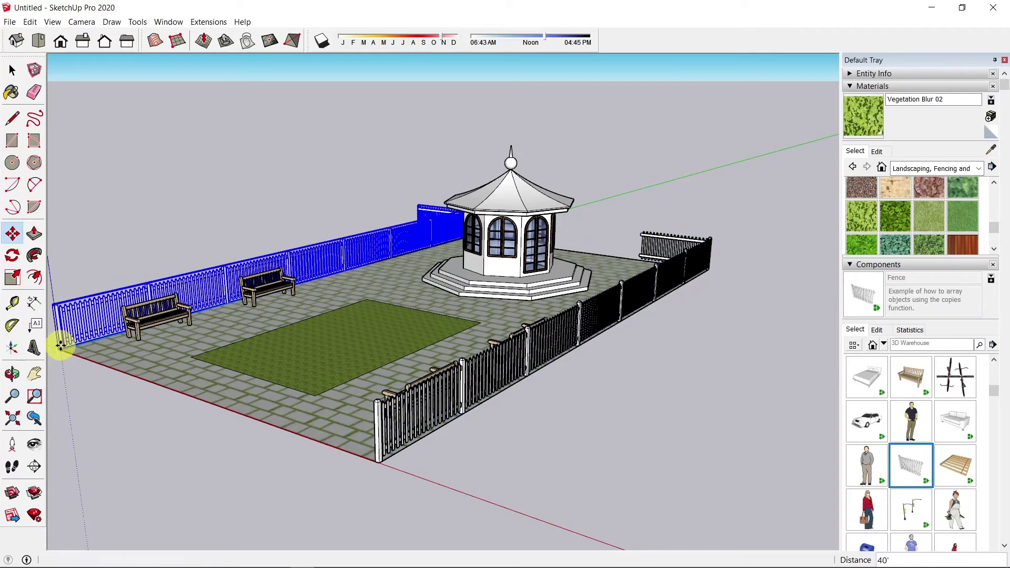
{"action": "right_click", "coordinate": [72, 323]}
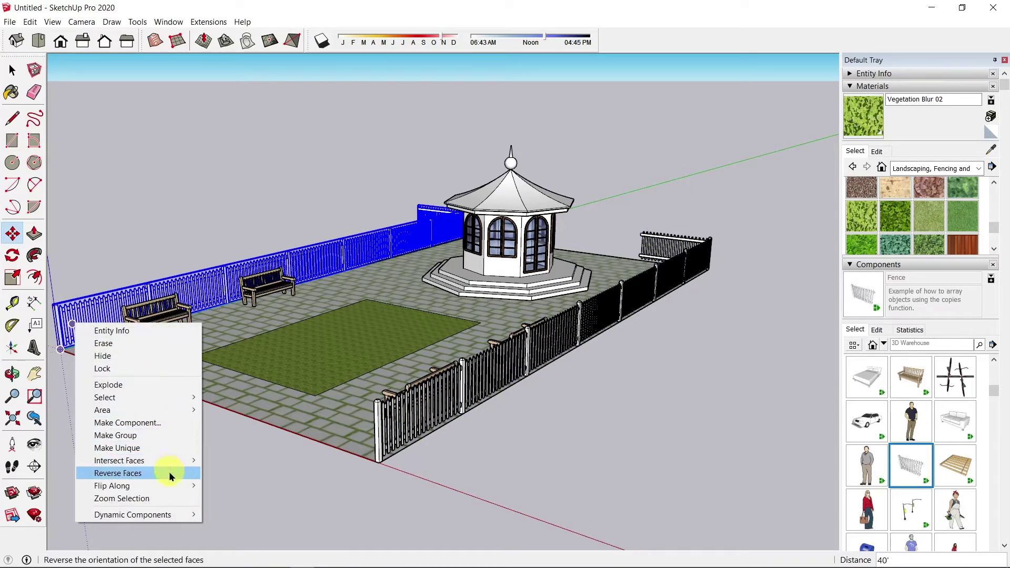
{"action": "mouse_move", "coordinate": [169, 486]}
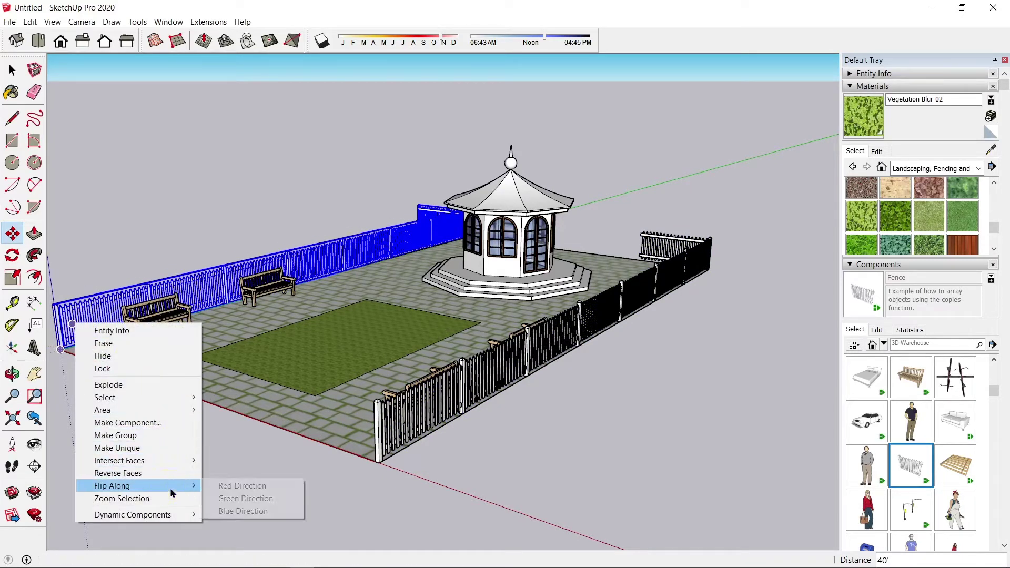
{"action": "left_click", "coordinate": [247, 498]}
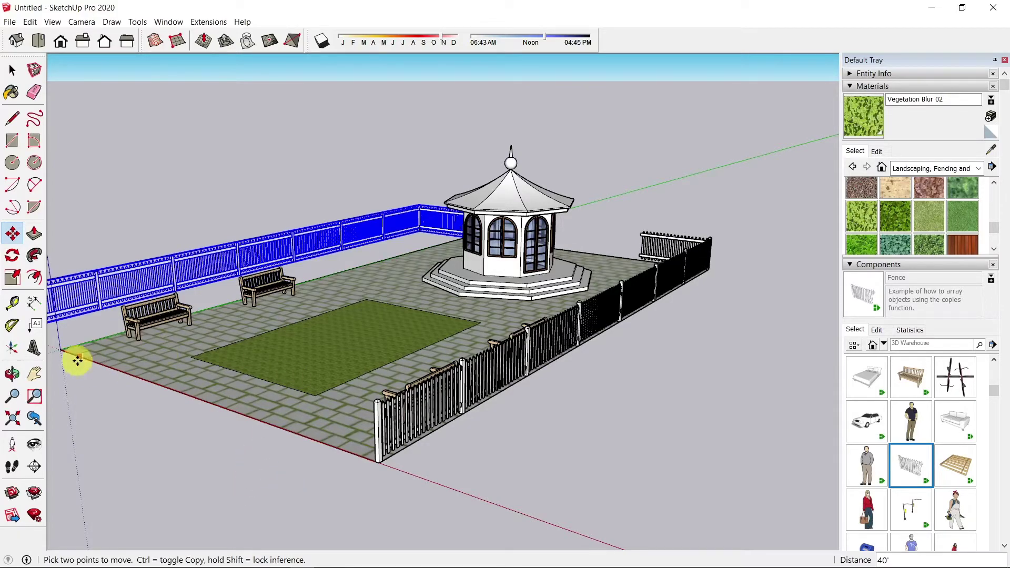
- Move the mirrored fence copy so it sits on the plaza's corner
{"action": "left_click", "coordinate": [34, 373]}
{"action": "left_click_drag", "start_coordinate": [105, 354], "coordinate": [234, 371]}
{"action": "scroll", "coordinate": [234, 371], "scroll_direction": "up", "scroll_amount": 5}
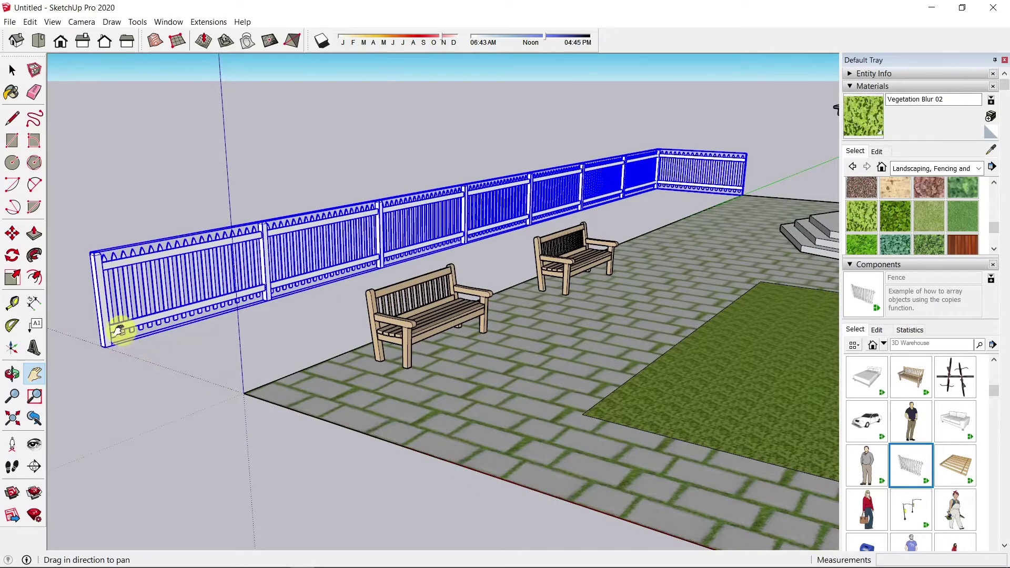
{"action": "scroll", "coordinate": [109, 336], "scroll_direction": "up", "scroll_amount": 2}
{"action": "key", "text": "m"}
{"action": "left_click", "coordinate": [92, 347]}
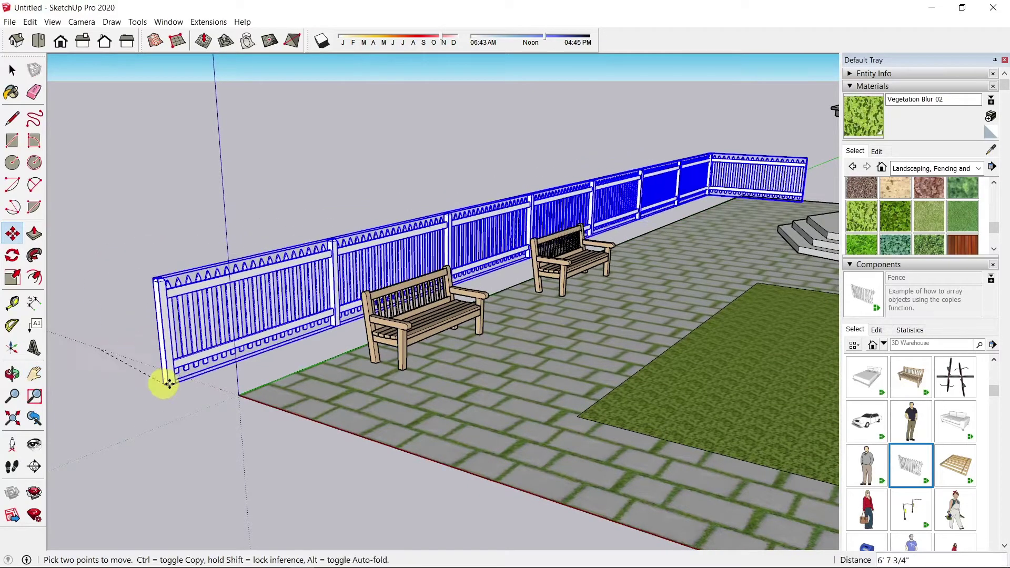
{"action": "left_click", "coordinate": [238, 395]}
{"action": "scroll", "coordinate": [326, 393], "scroll_direction": "down", "scroll_amount": 8}
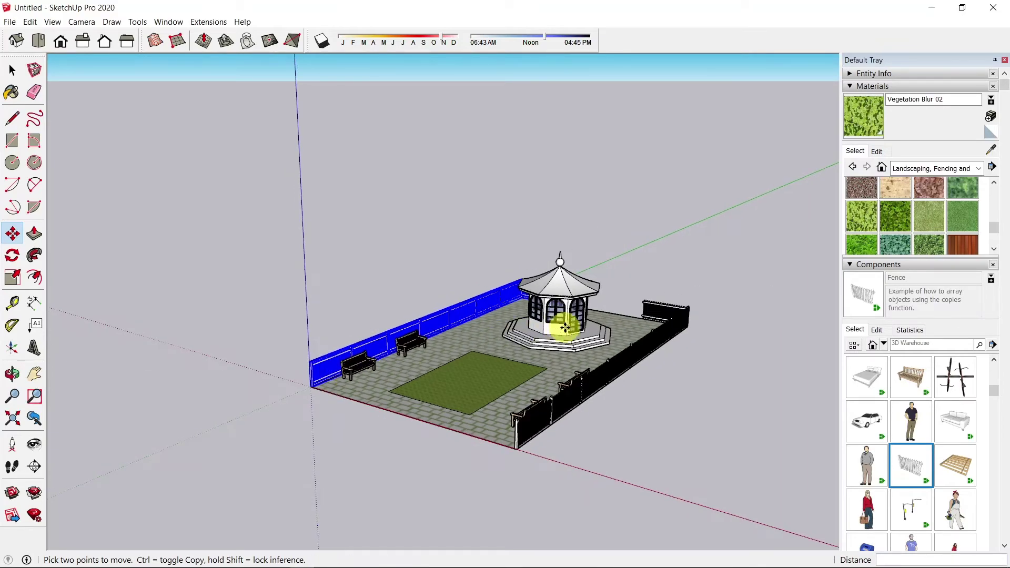
- Deselect the fence and reframe the view around the fenced plaza
{"action": "left_click", "coordinate": [12, 69]}
{"action": "left_click", "coordinate": [232, 237]}
{"action": "middle_click_drag", "start_coordinate": [377, 267], "coordinate": [360, 301]}
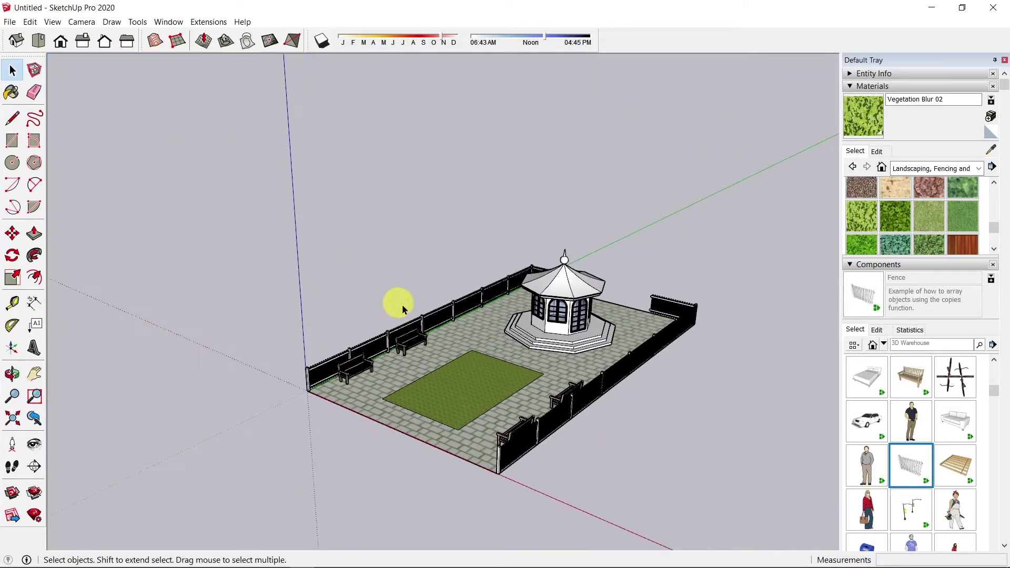
{"action": "scroll", "coordinate": [421, 310], "scroll_direction": "up", "scroll_amount": 1}
{"action": "scroll", "coordinate": [547, 278], "scroll_direction": "up", "scroll_amount": 2}
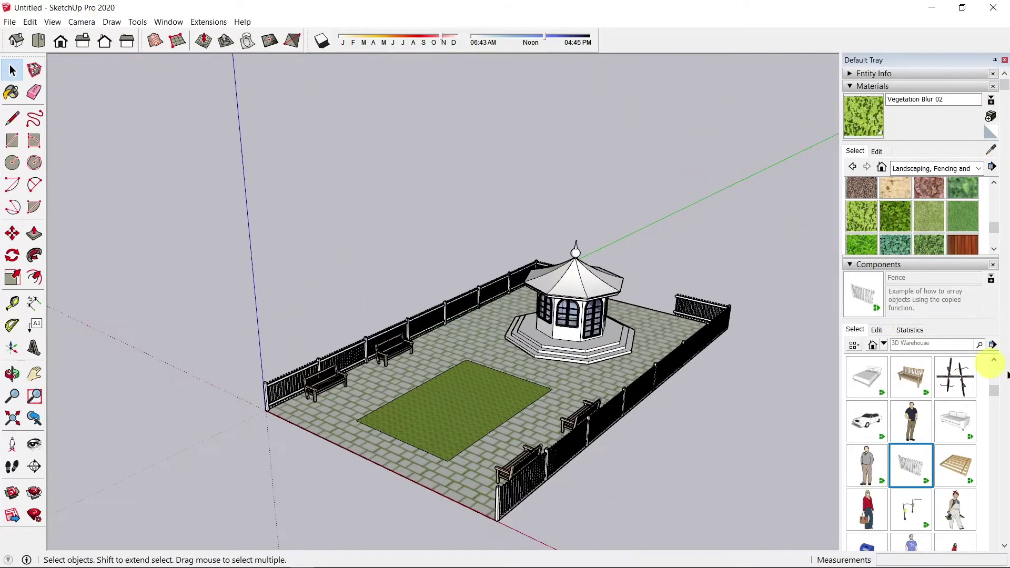
{"action": "left_click_drag", "start_coordinate": [993, 393], "coordinate": [992, 432]}
- Place a Picnic Table component just beyond the plaza's far corner
{"action": "left_click", "coordinate": [866, 506]}
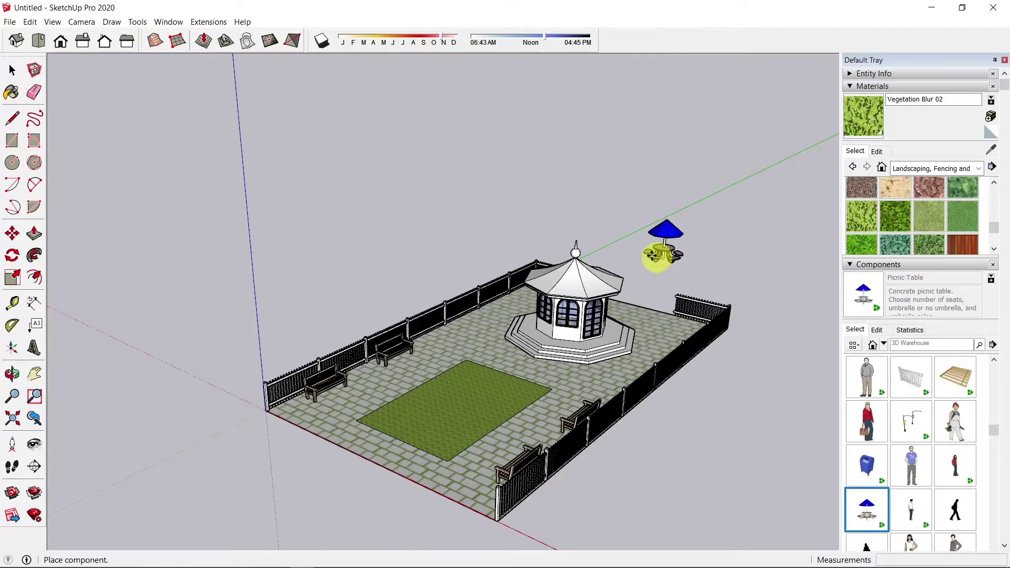
{"action": "middle_click_drag", "start_coordinate": [685, 239], "coordinate": [544, 346]}
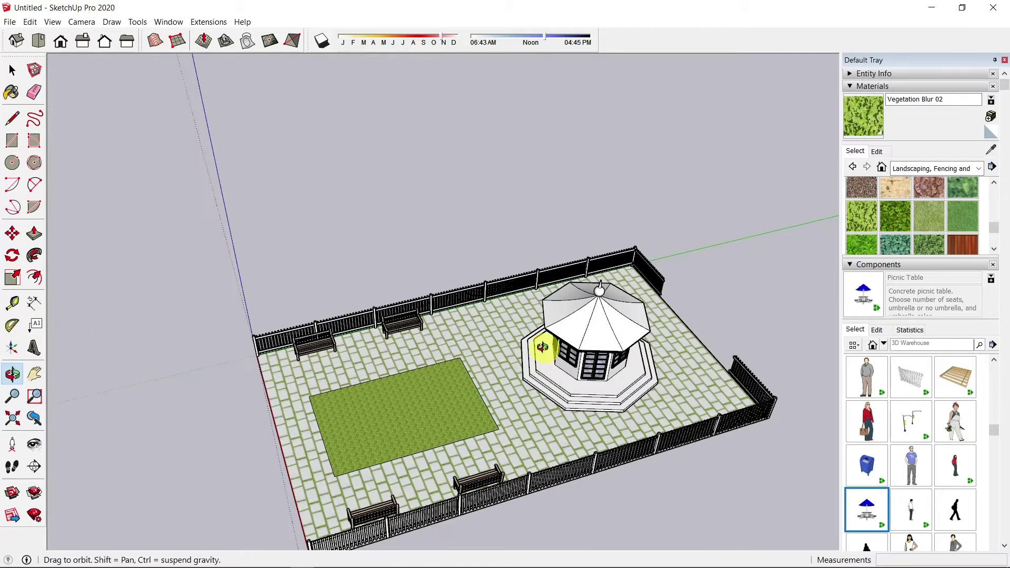
{"action": "scroll", "coordinate": [770, 289], "scroll_direction": "up", "scroll_amount": 2}
{"action": "scroll", "coordinate": [761, 288], "scroll_direction": "up", "scroll_amount": 3}
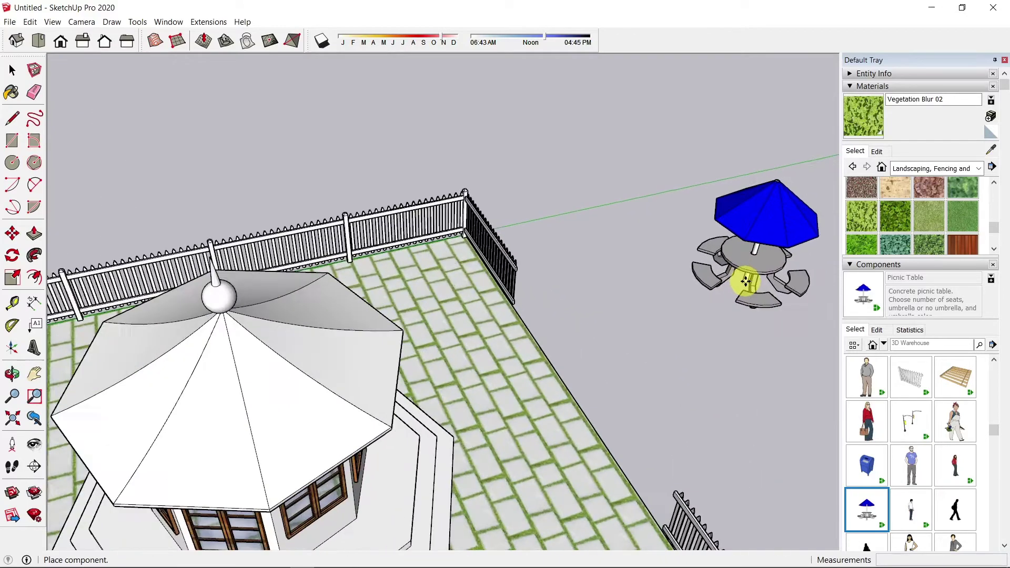
{"action": "left_click", "coordinate": [606, 298]}
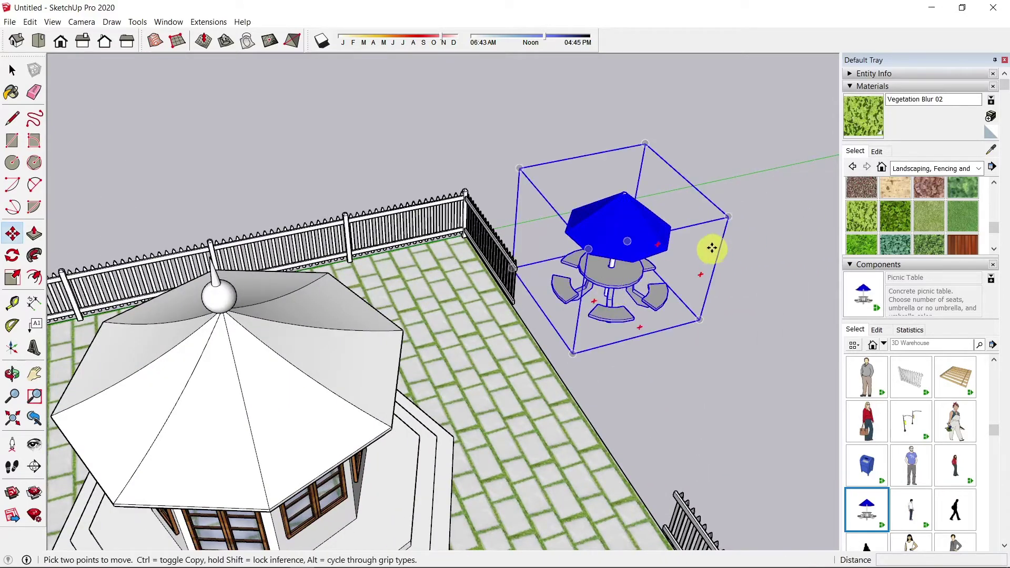
{"action": "scroll", "coordinate": [694, 293], "scroll_direction": "down", "scroll_amount": 3}
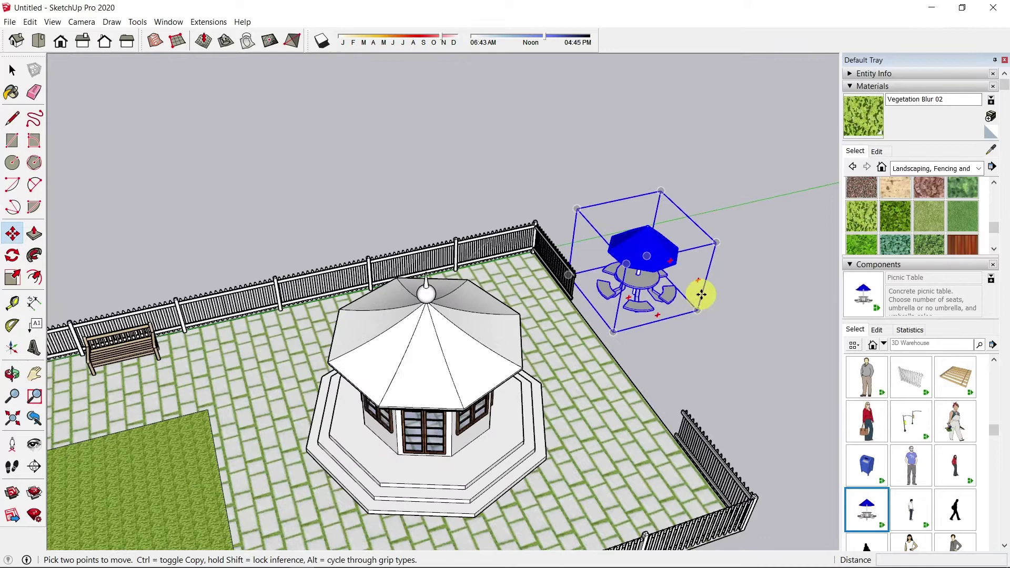
- Copy the picnic table down along the fence so three tables stand in a row
{"action": "key", "text": "ctrl"}
{"action": "left_click", "coordinate": [691, 342]}
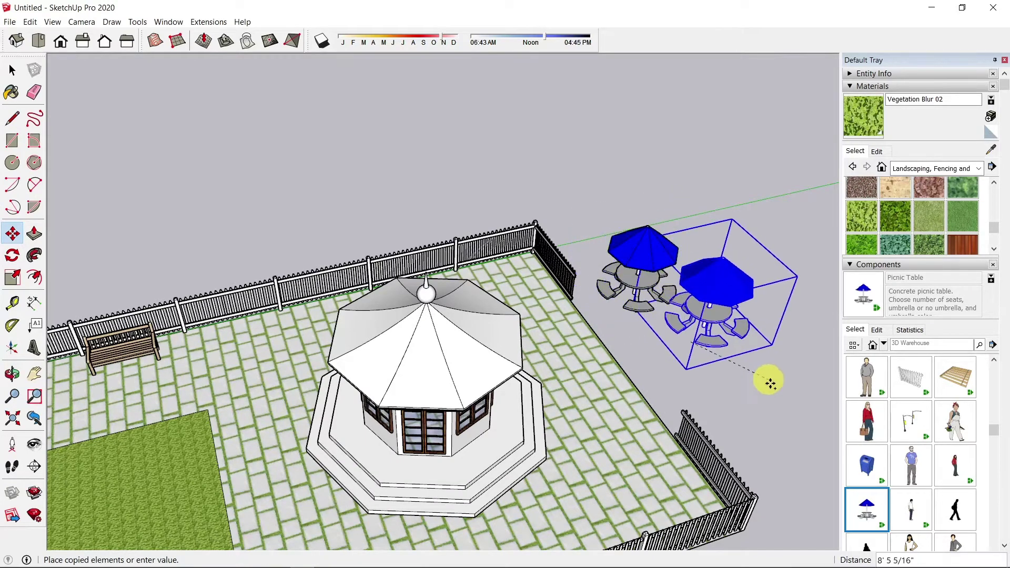
{"action": "key", "text": "Escape"}
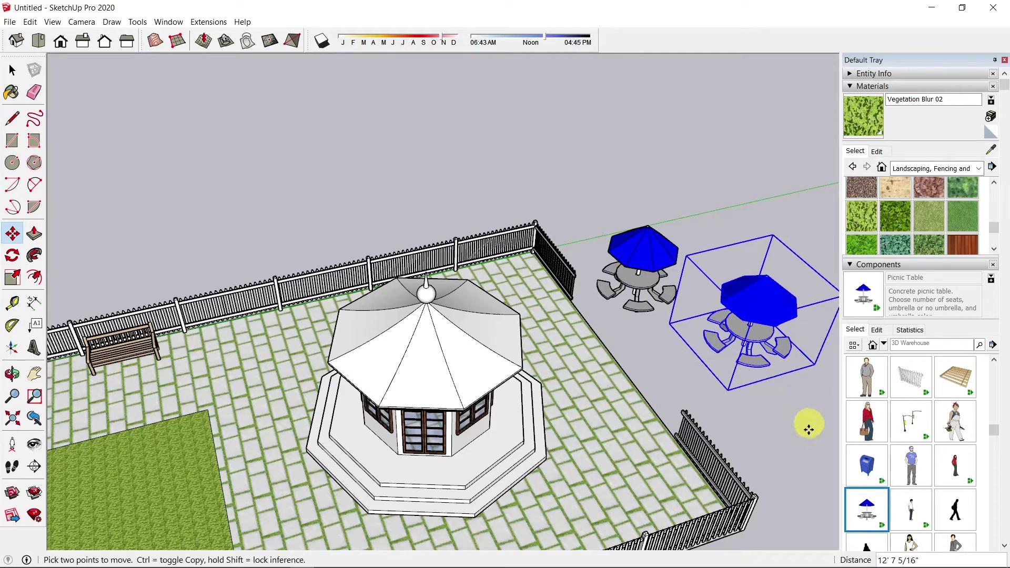
{"action": "key", "text": "ctrl"}
{"action": "left_click", "coordinate": [786, 412]}
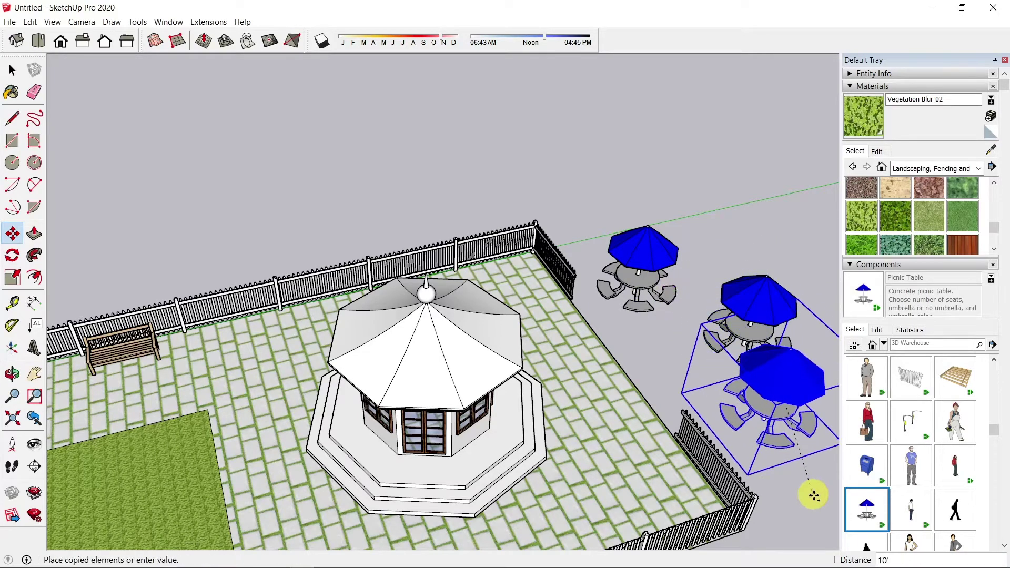
{"action": "left_click", "coordinate": [822, 526]}
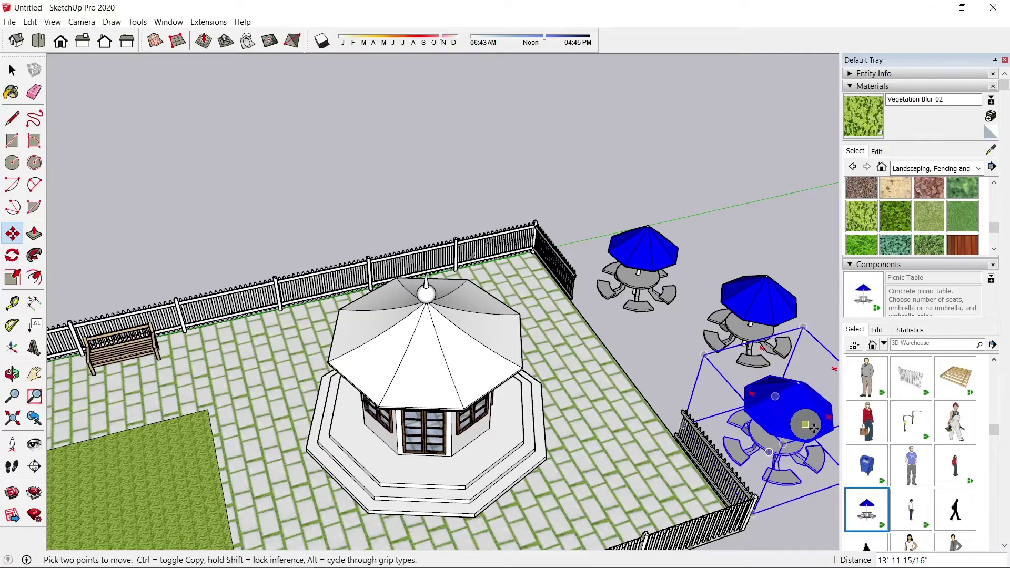
{"action": "left_click", "coordinate": [882, 520]}
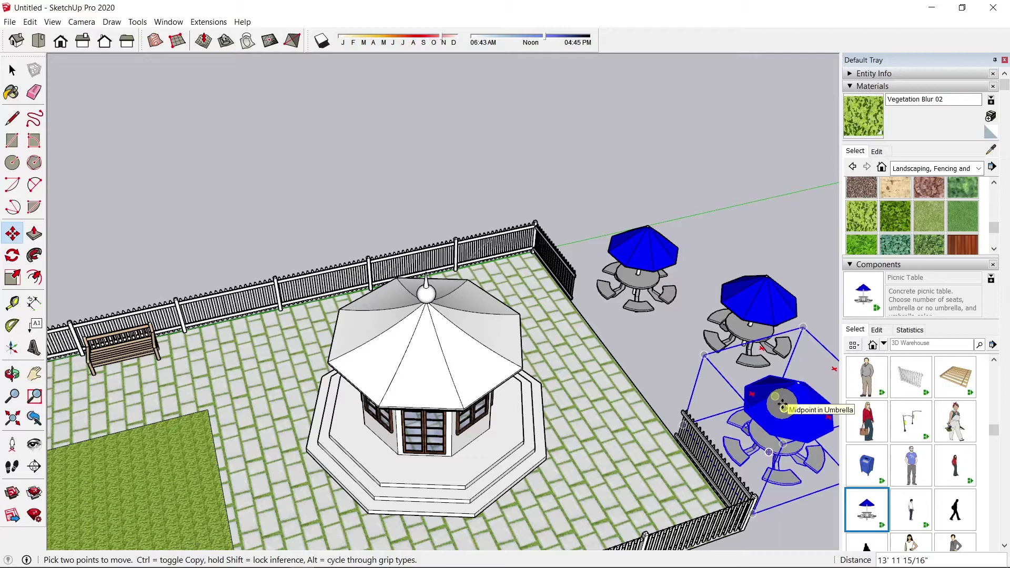
- Give the lowest picnic table a yellow umbrella and four seats via Component Options
{"action": "right_click", "coordinate": [782, 406]}
{"action": "mouse_move", "coordinate": [810, 397]}
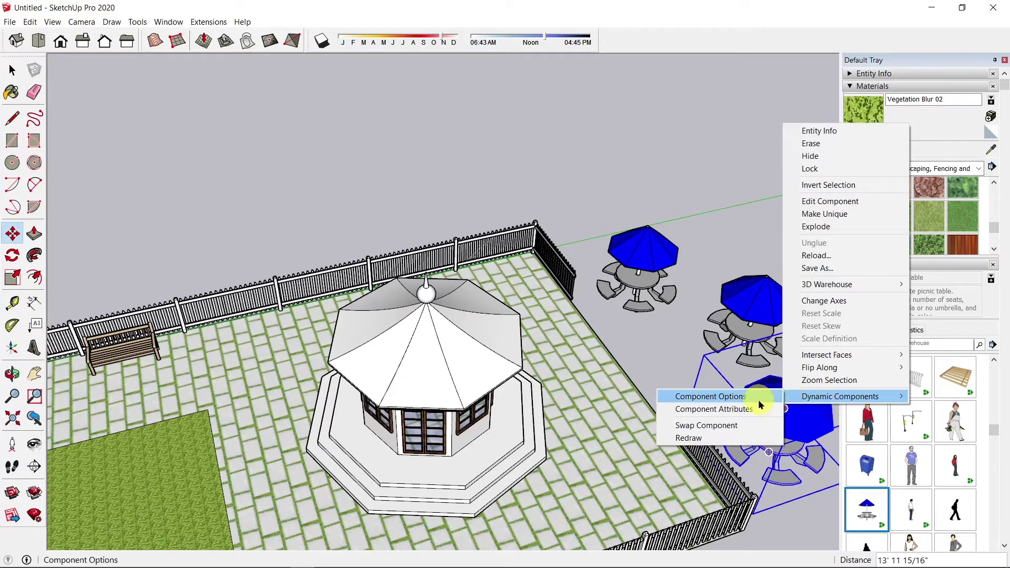
{"action": "left_click", "coordinate": [760, 399]}
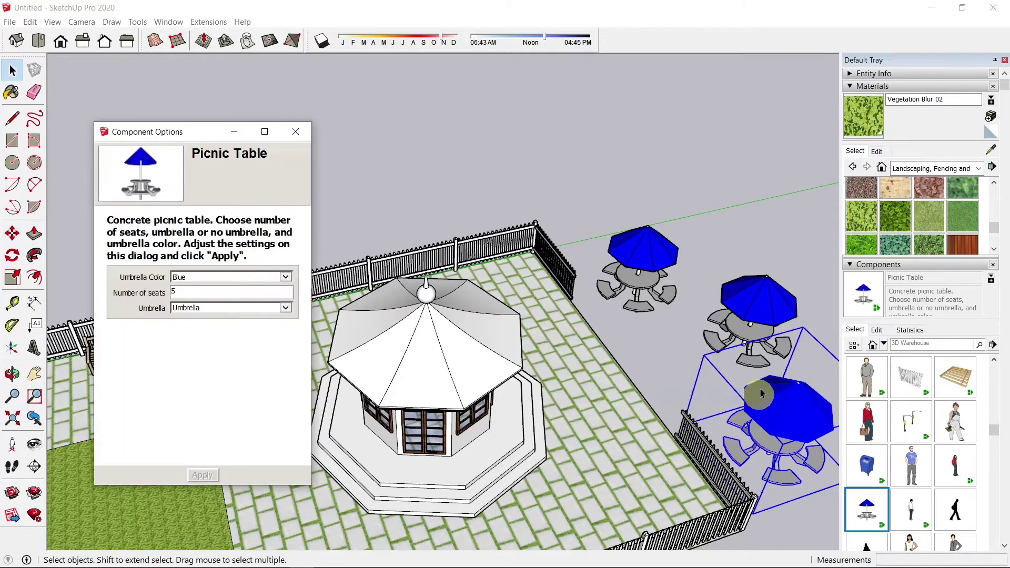
{"action": "left_click", "coordinate": [230, 277]}
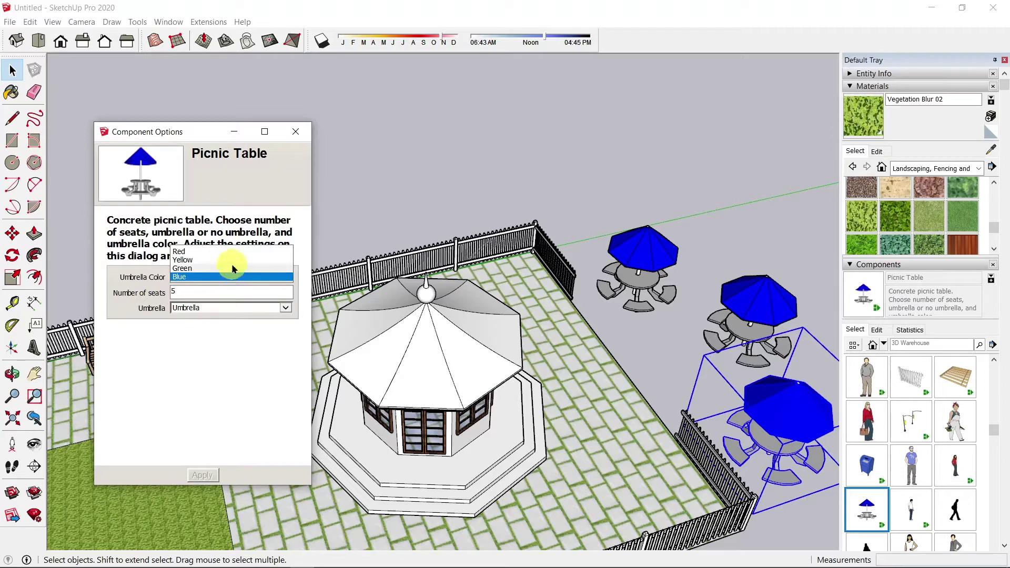
{"action": "left_click", "coordinate": [234, 260]}
{"action": "left_click", "coordinate": [202, 475]}
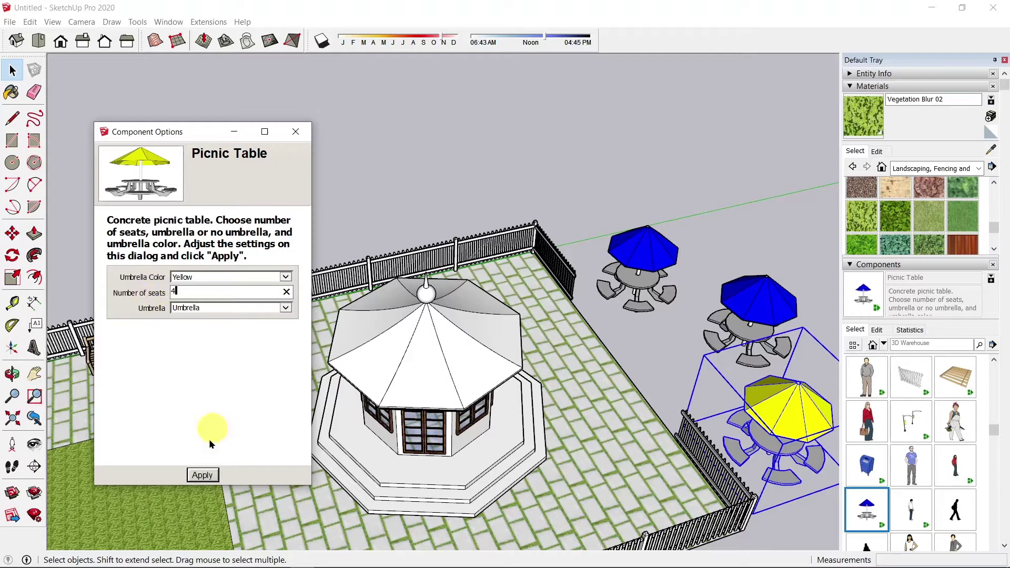
{"action": "left_click", "coordinate": [205, 475]}
{"action": "left_click", "coordinate": [203, 475]}
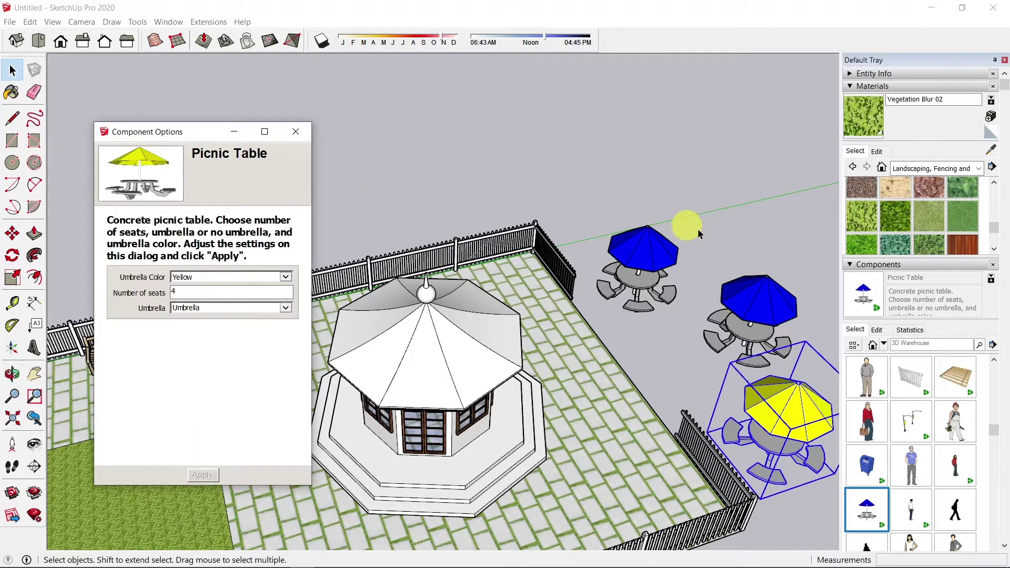
- Set the middle blue-umbrella table to four seats
{"action": "left_click", "coordinate": [752, 293]}
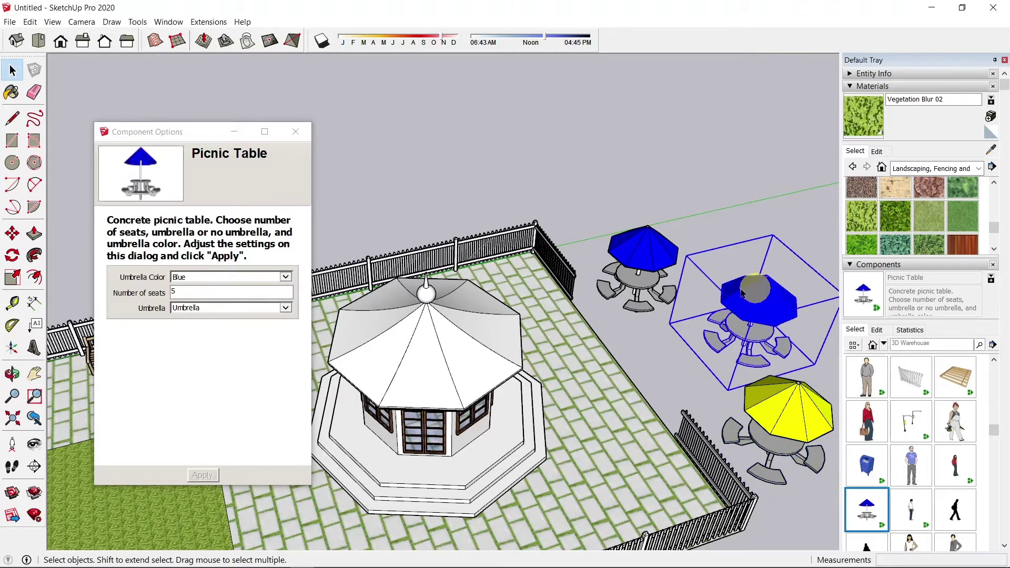
{"action": "left_click_drag", "start_coordinate": [197, 289], "coordinate": [130, 292]}
{"action": "type", "text": "4"}
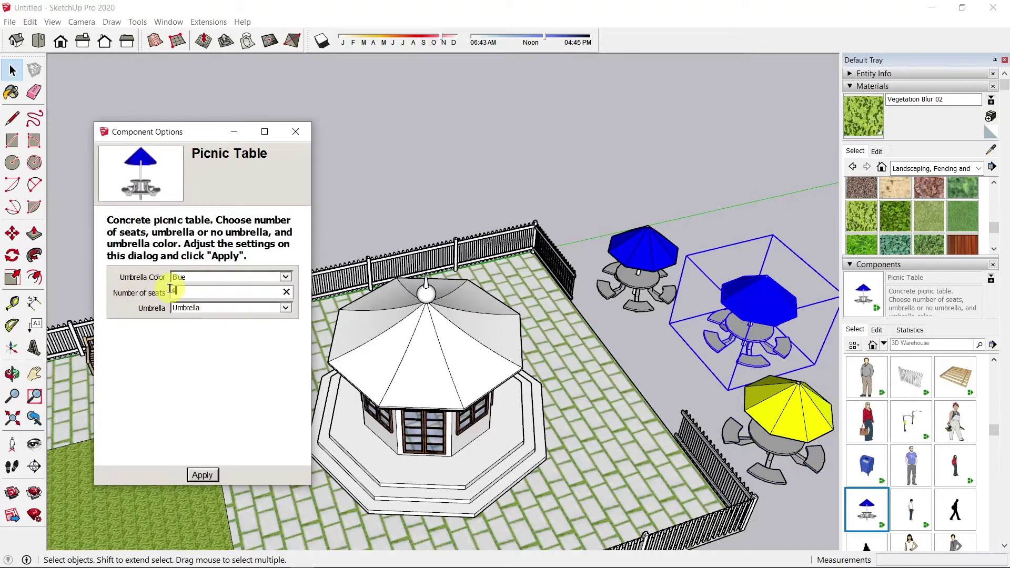
{"action": "left_click", "coordinate": [205, 474]}
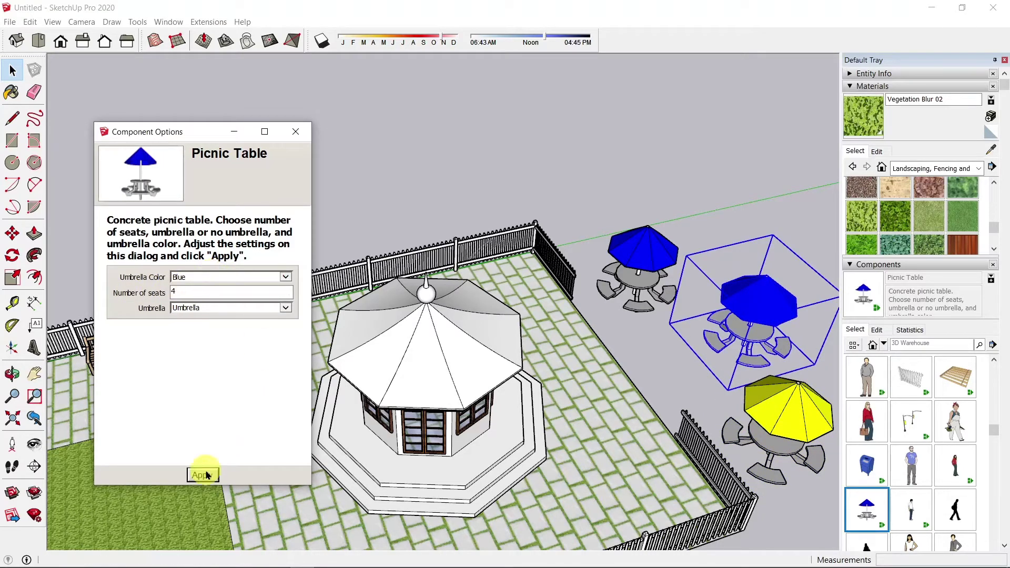
- Give the table nearest the gazebo a red umbrella and four seats
{"action": "left_click", "coordinate": [640, 250]}
{"action": "left_click", "coordinate": [191, 291]}
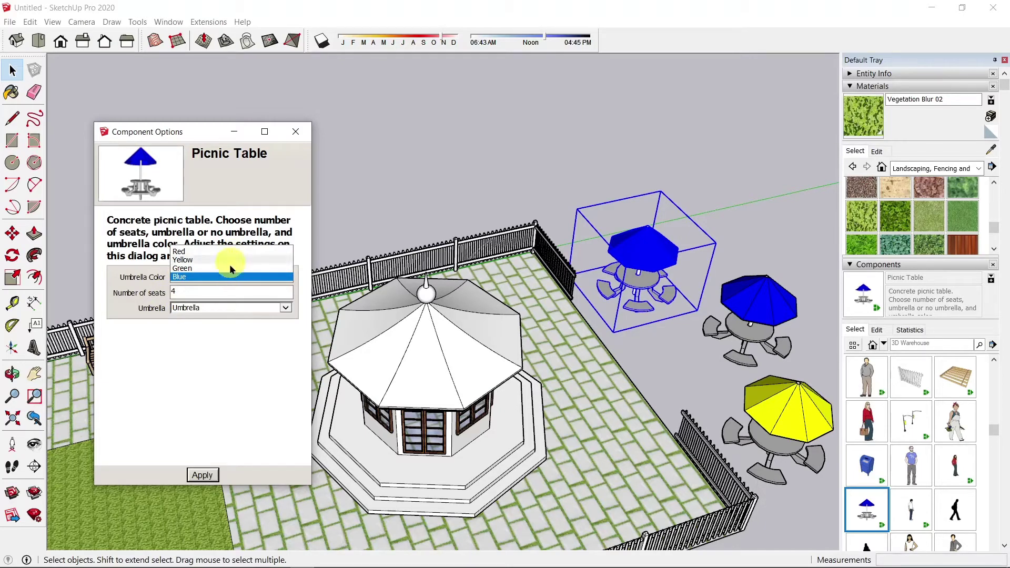
{"action": "left_click", "coordinate": [228, 251]}
{"action": "left_click", "coordinate": [202, 475]}
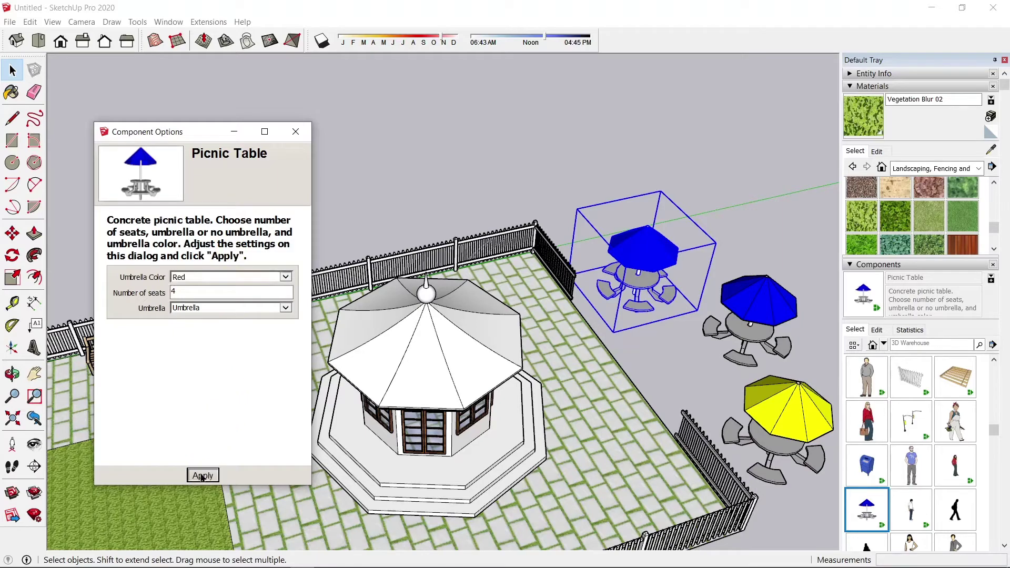
{"action": "scroll", "coordinate": [592, 271], "scroll_direction": "down", "scroll_amount": 5}
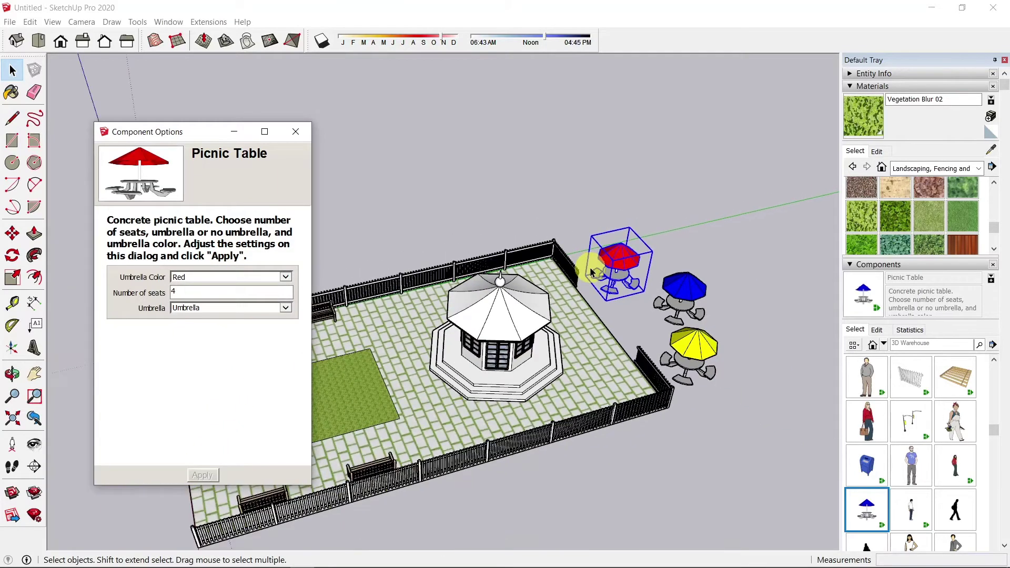
- Draw a rectangle under the picnic tables and paint it Vegetation Grass Artificial
{"action": "scroll", "coordinate": [590, 272], "scroll_direction": "down", "scroll_amount": 2}
{"action": "middle_click_drag", "start_coordinate": [447, 396], "coordinate": [428, 263]}
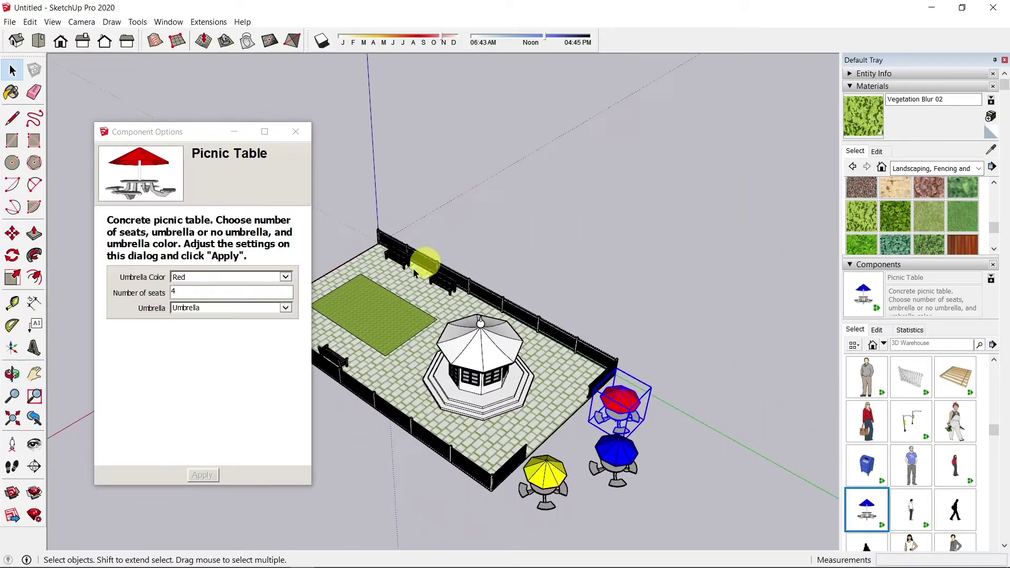
{"action": "left_click", "coordinate": [12, 140]}
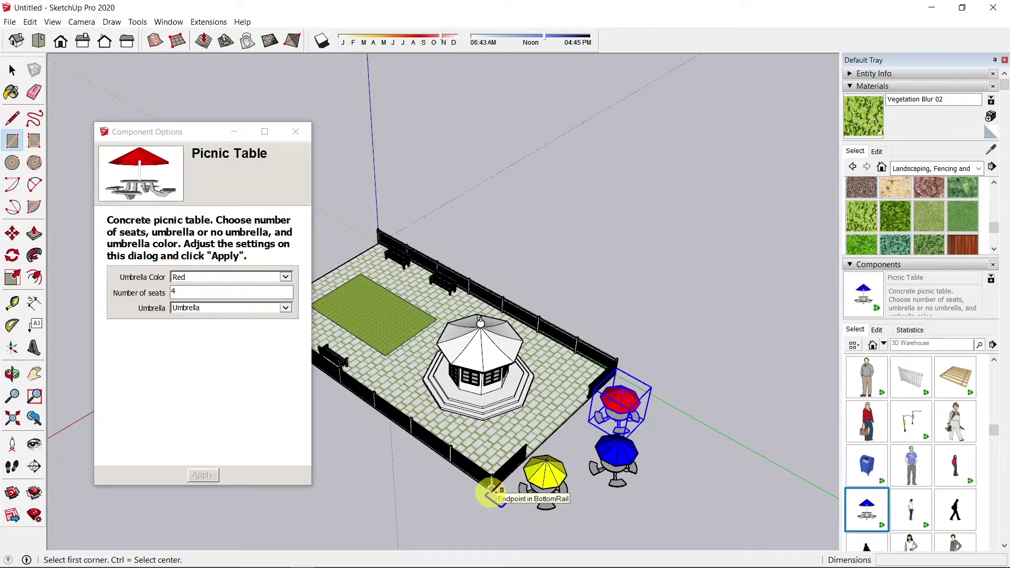
{"action": "left_click", "coordinate": [492, 489]}
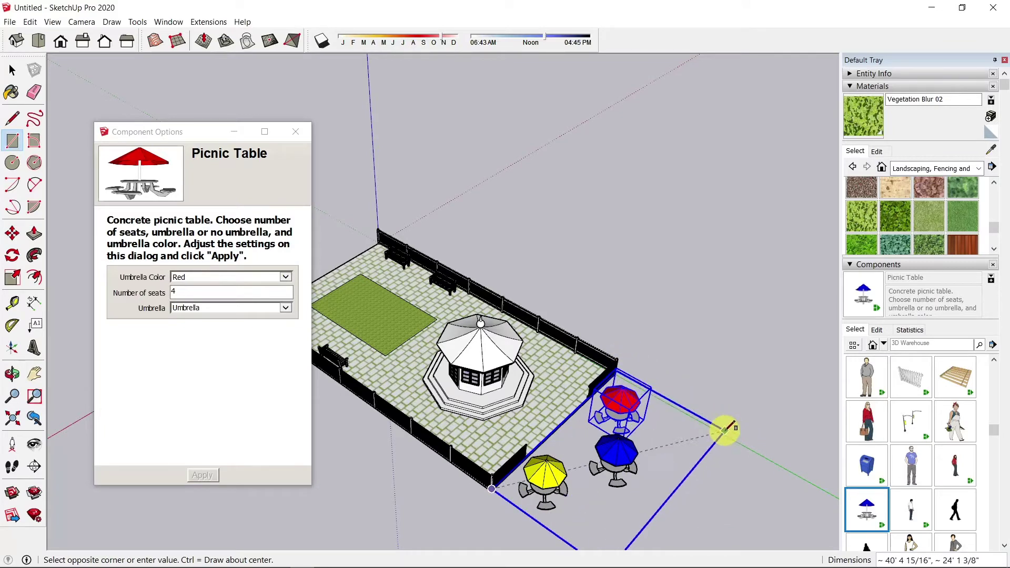
{"action": "left_click", "coordinate": [725, 432]}
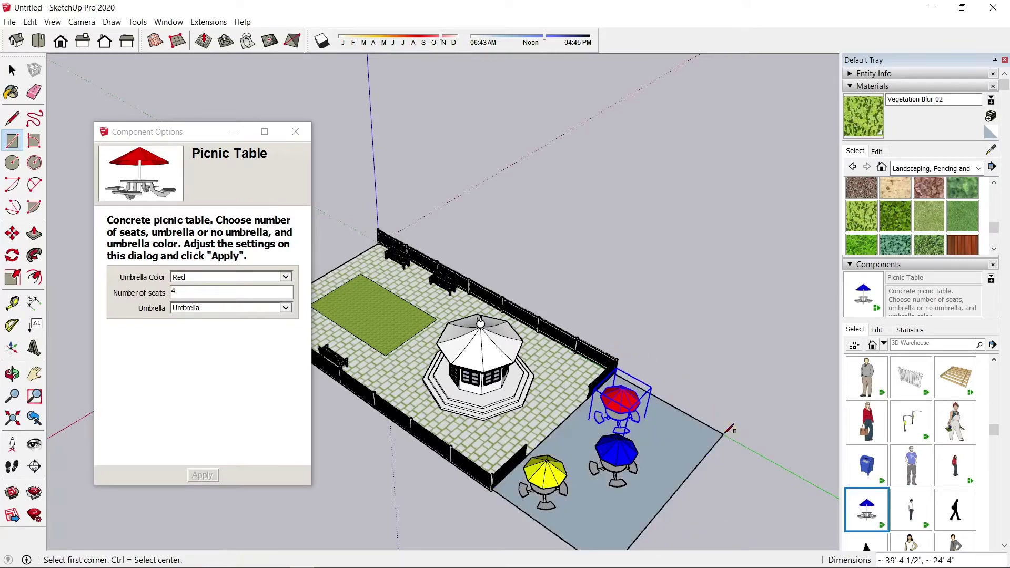
{"action": "left_click", "coordinate": [962, 216]}
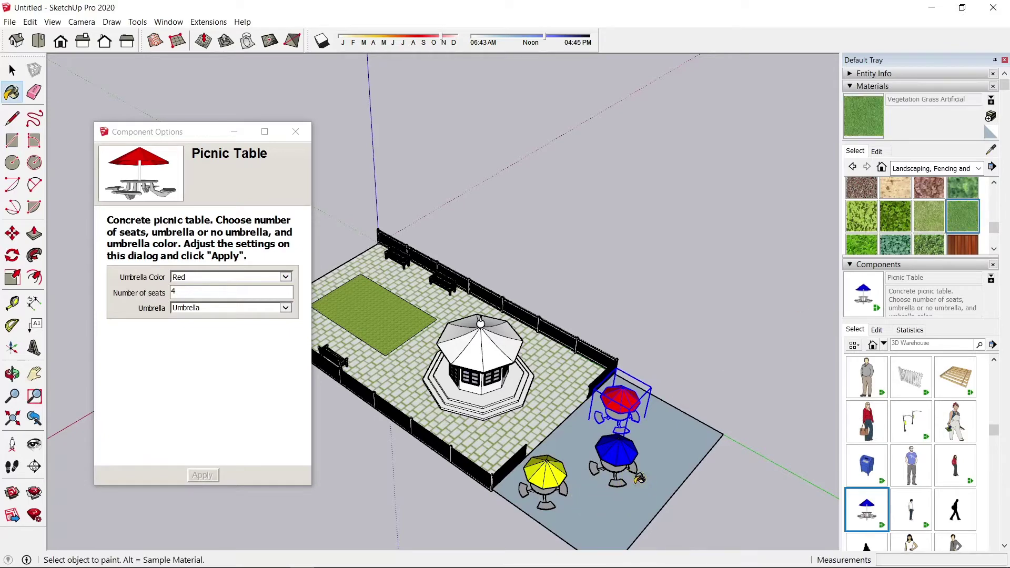
{"action": "left_click", "coordinate": [639, 478]}
- View the whole park and close the Component Options window
{"action": "mouse_move", "coordinate": [444, 410]}
{"action": "middle_mouse_down"}
{"action": "mouse_move", "coordinate": [782, 300]}
{"action": "mouse_move", "coordinate": [511, 348]}
{"action": "mouse_move", "coordinate": [525, 464]}
{"action": "mouse_move", "coordinate": [661, 444]}
{"action": "middle_mouse_up"}
{"action": "scroll", "coordinate": [515, 348], "scroll_direction": "down", "scroll_amount": 2}
{"action": "scroll", "coordinate": [459, 360], "scroll_direction": "up", "scroll_amount": 2}
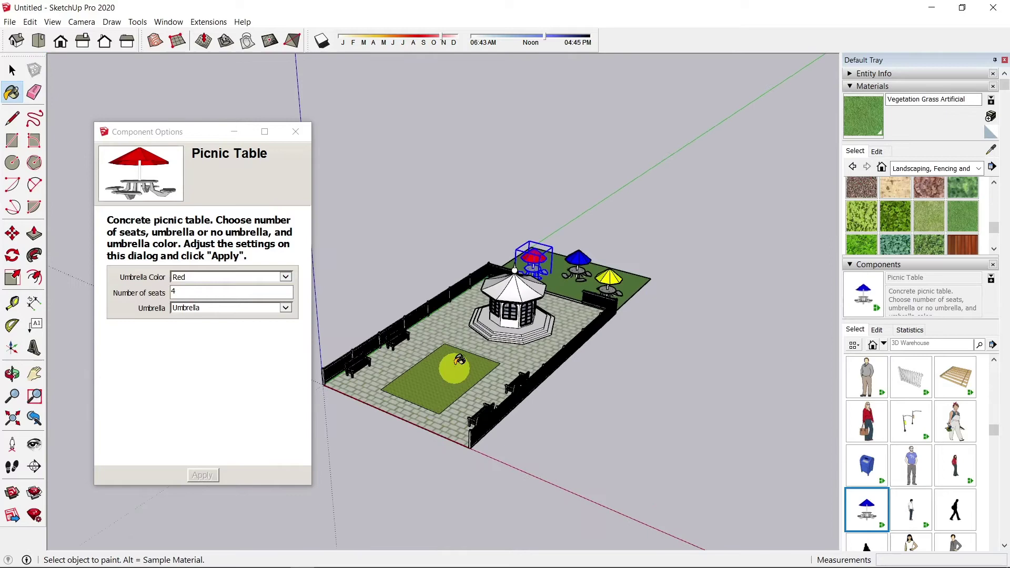
{"action": "scroll", "coordinate": [453, 300], "scroll_direction": "up", "scroll_amount": 3}
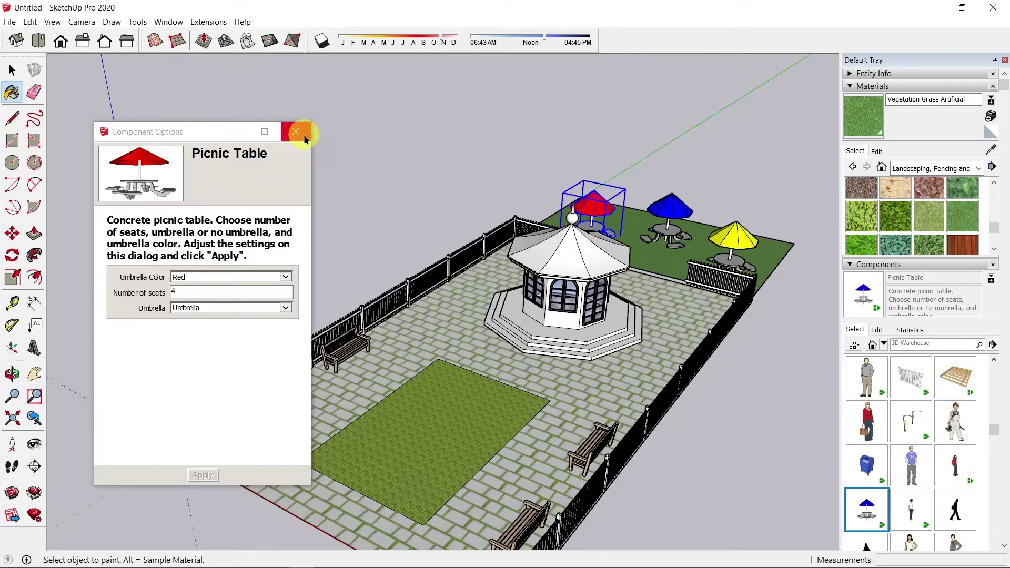
{"action": "left_click", "coordinate": [296, 131]}
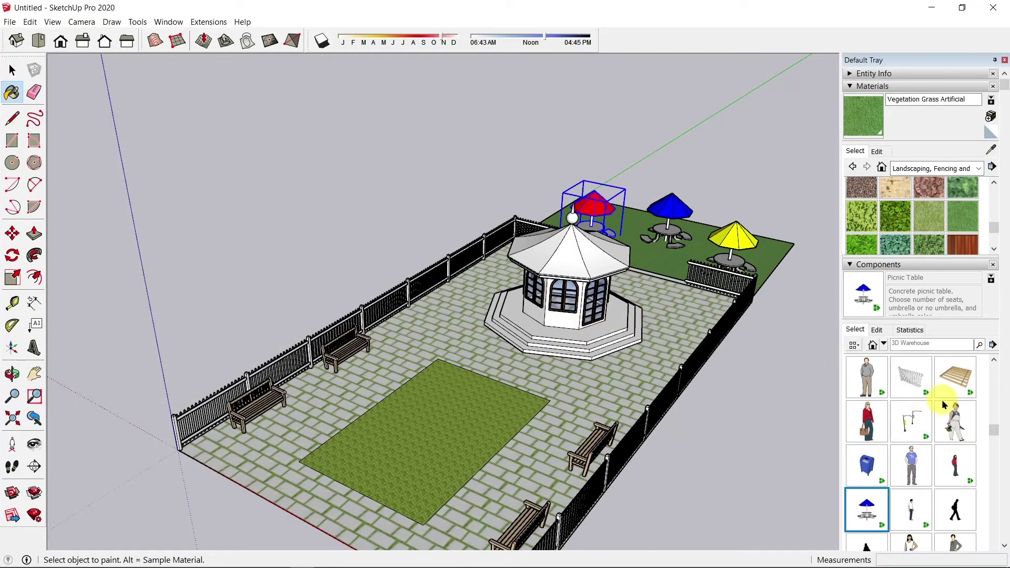
- Place a Light Street 18' Decorative lamp at the fence corner
{"action": "scroll", "coordinate": [945, 414], "scroll_direction": "down", "scroll_amount": 3}
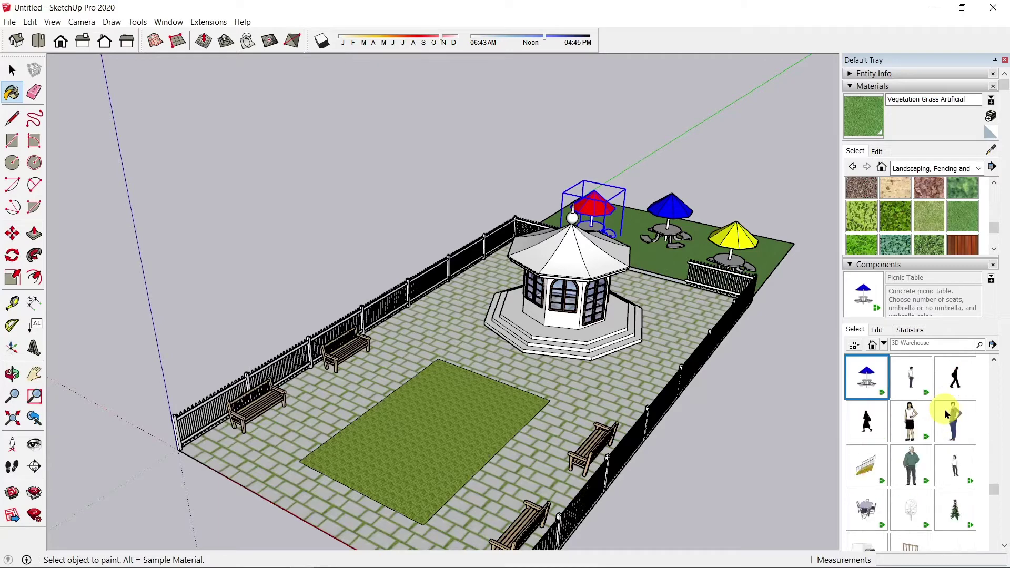
{"action": "scroll", "coordinate": [945, 414], "scroll_direction": "up", "scroll_amount": 2}
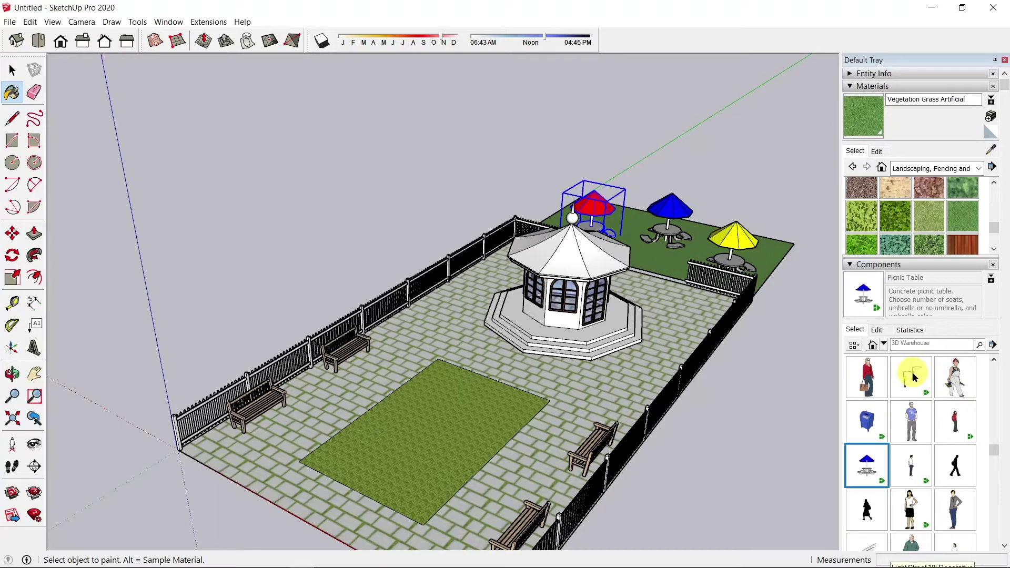
{"action": "left_click", "coordinate": [914, 377]}
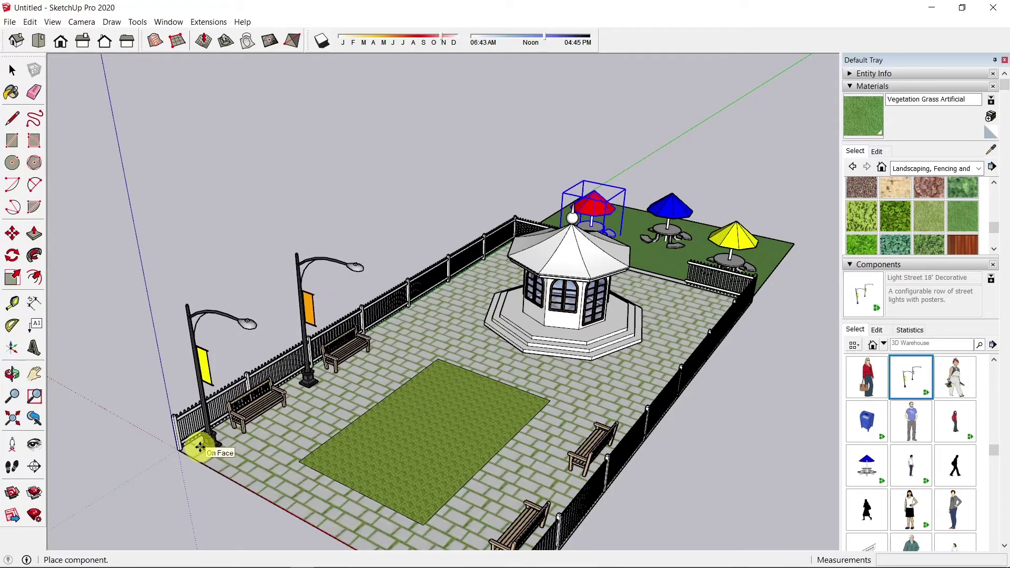
{"action": "left_click", "coordinate": [200, 447]}
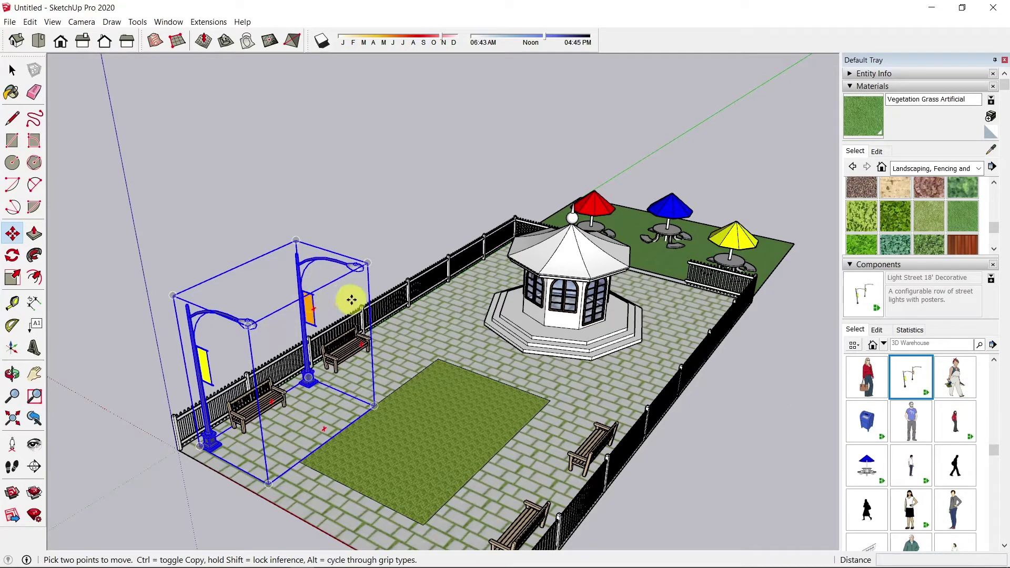
- Stretch the lamp into a row of five along the fence, stopping before the picnic area
{"action": "key", "text": "s"}
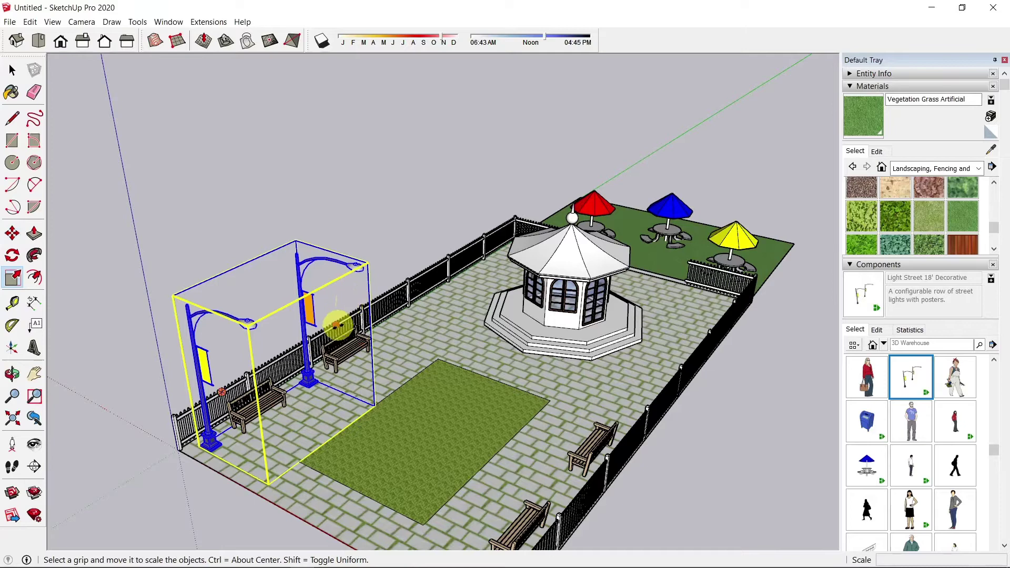
{"action": "left_click_drag", "start_coordinate": [337, 325], "coordinate": [527, 223]}
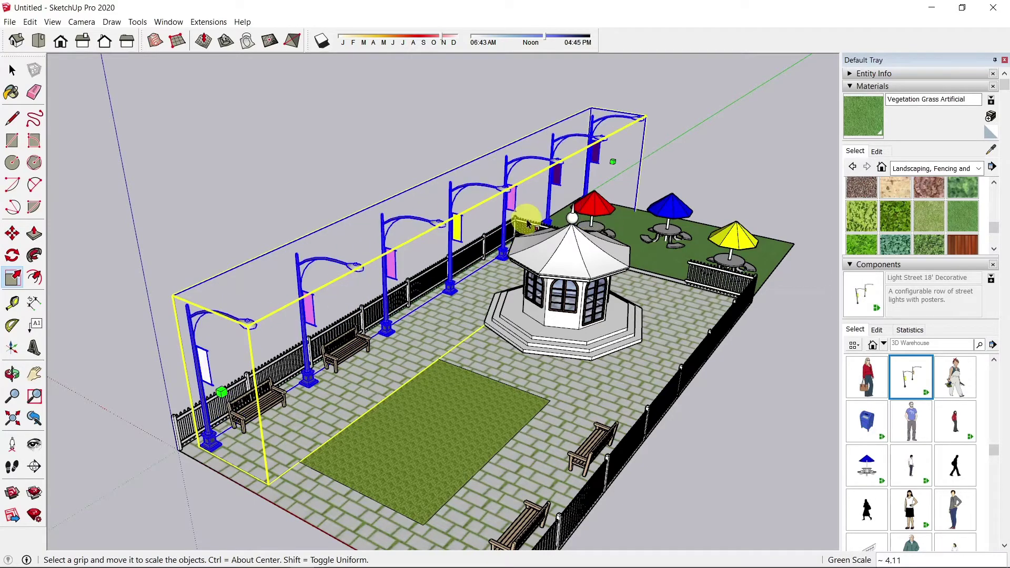
{"action": "middle_click_drag", "start_coordinate": [687, 122], "coordinate": [383, 259]}
{"action": "scroll", "coordinate": [546, 279], "scroll_direction": "down", "scroll_amount": 5}
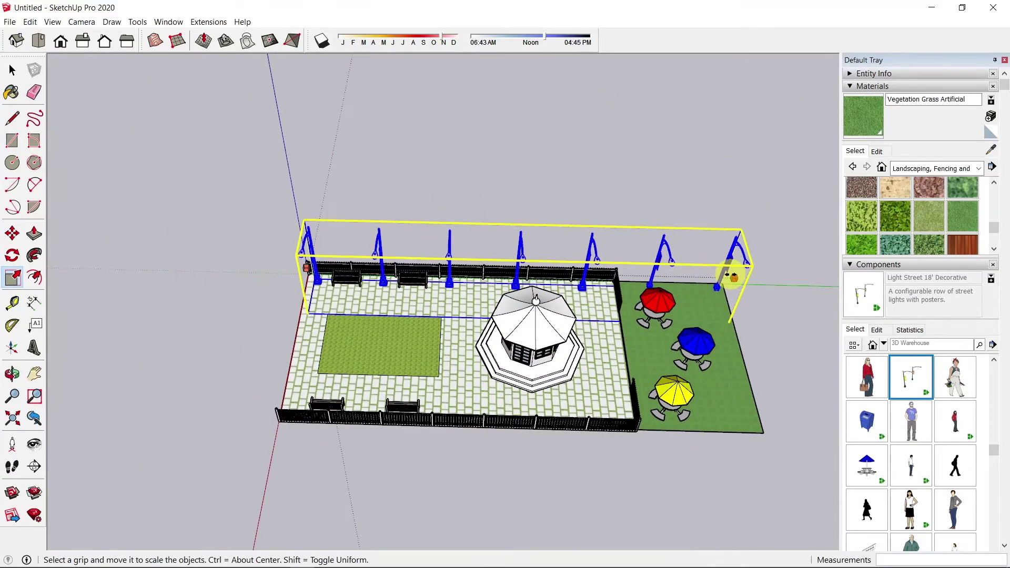
{"action": "left_click_drag", "start_coordinate": [727, 280], "coordinate": [596, 281]}
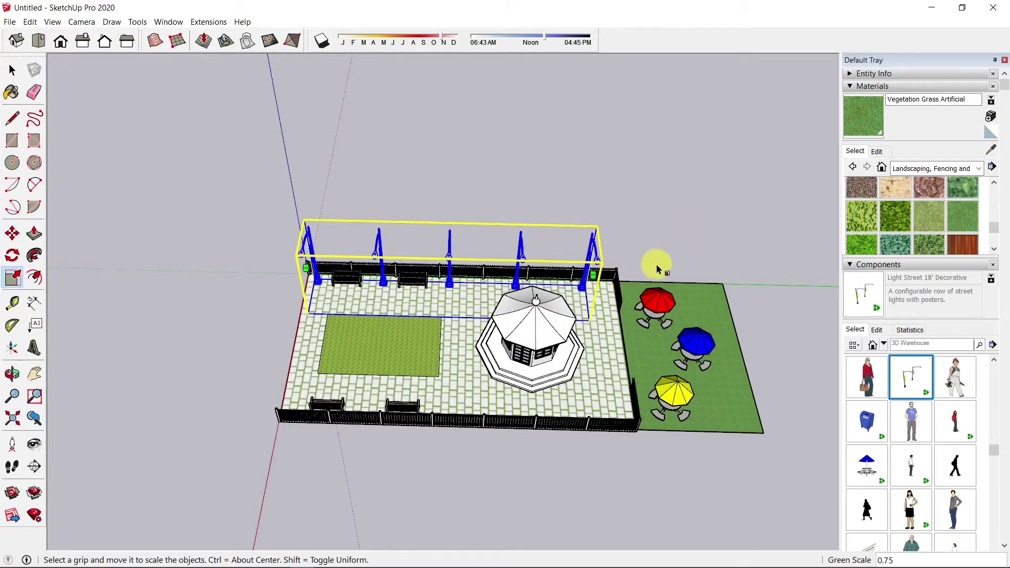
{"action": "middle_click_drag", "start_coordinate": [241, 316], "coordinate": [570, 239]}
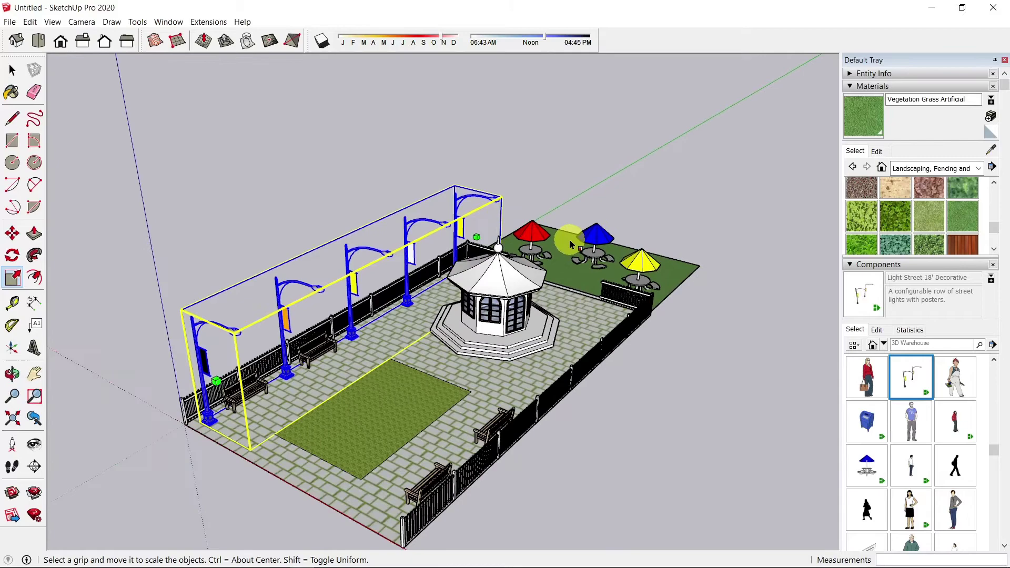
- Place a Tree 2D Deciduous behind the first street light
{"action": "left_click", "coordinate": [21, 76]}
{"action": "left_click", "coordinate": [263, 131]}
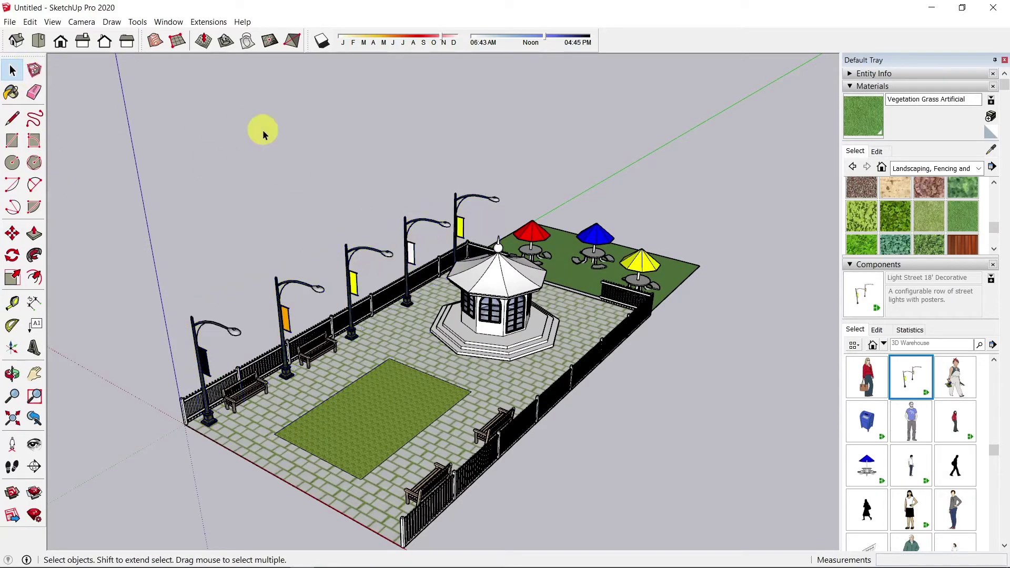
{"action": "middle_click_drag", "start_coordinate": [241, 322], "coordinate": [300, 246]}
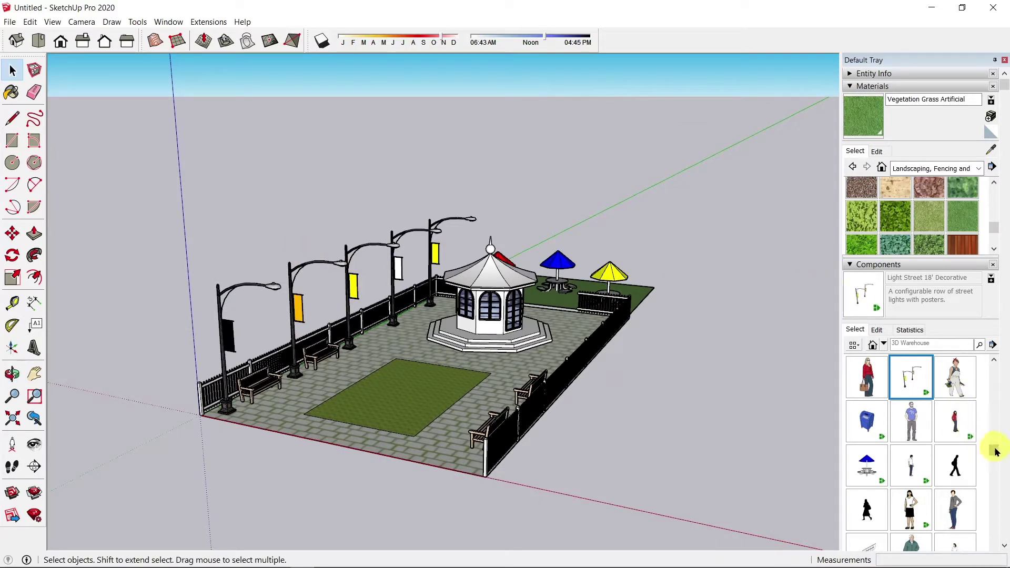
{"action": "left_click_drag", "start_coordinate": [993, 459], "coordinate": [992, 503]}
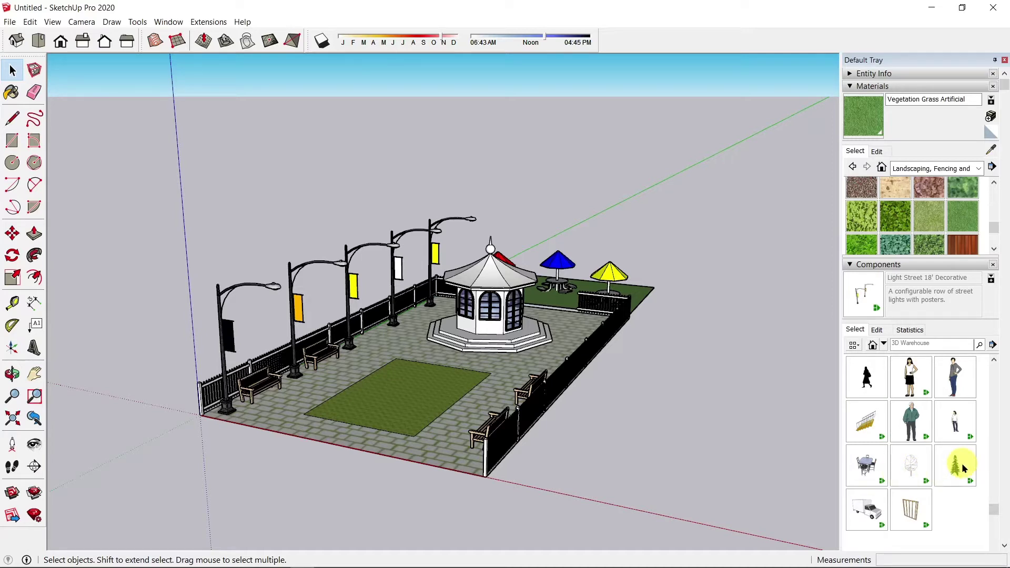
{"action": "left_click", "coordinate": [916, 465]}
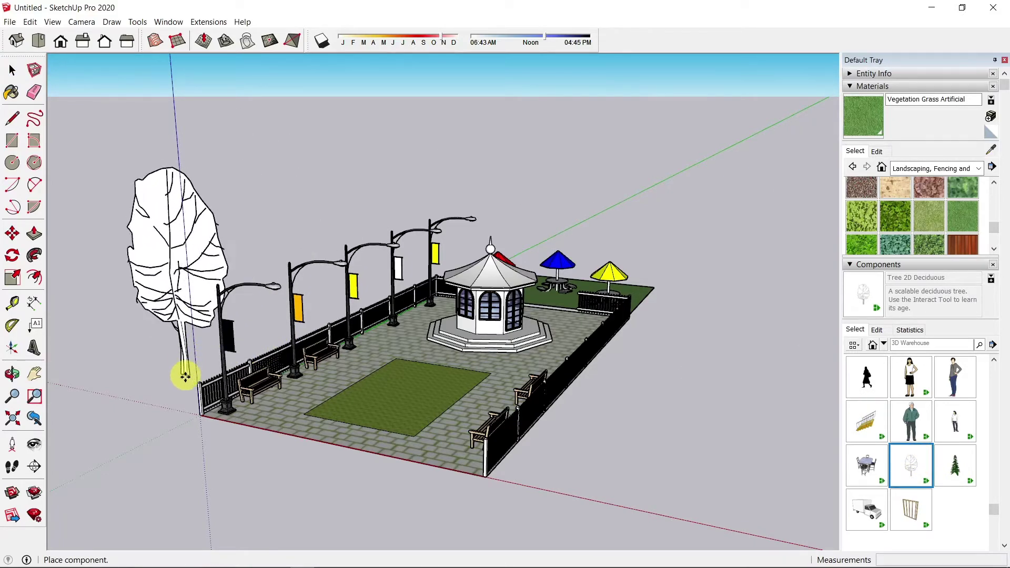
{"action": "scroll", "coordinate": [245, 336], "scroll_direction": "up", "scroll_amount": 5}
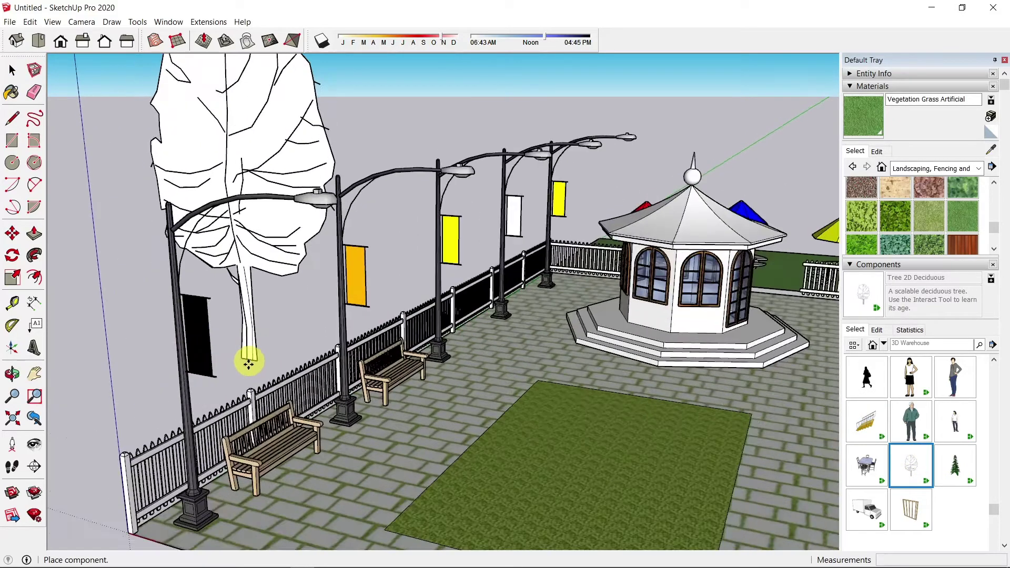
{"action": "middle_click_drag", "start_coordinate": [199, 384], "coordinate": [420, 446]}
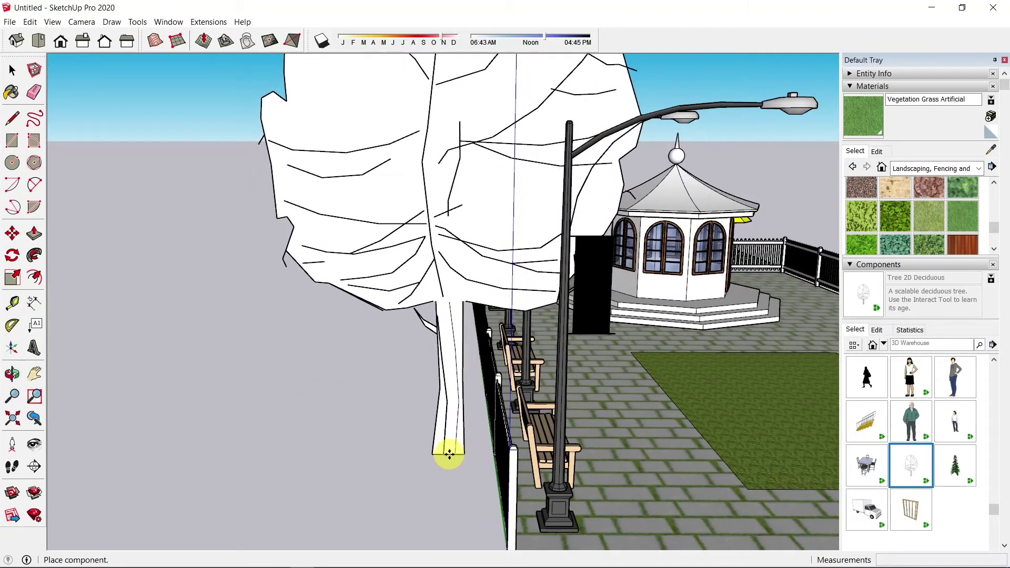
{"action": "left_click", "coordinate": [449, 457]}
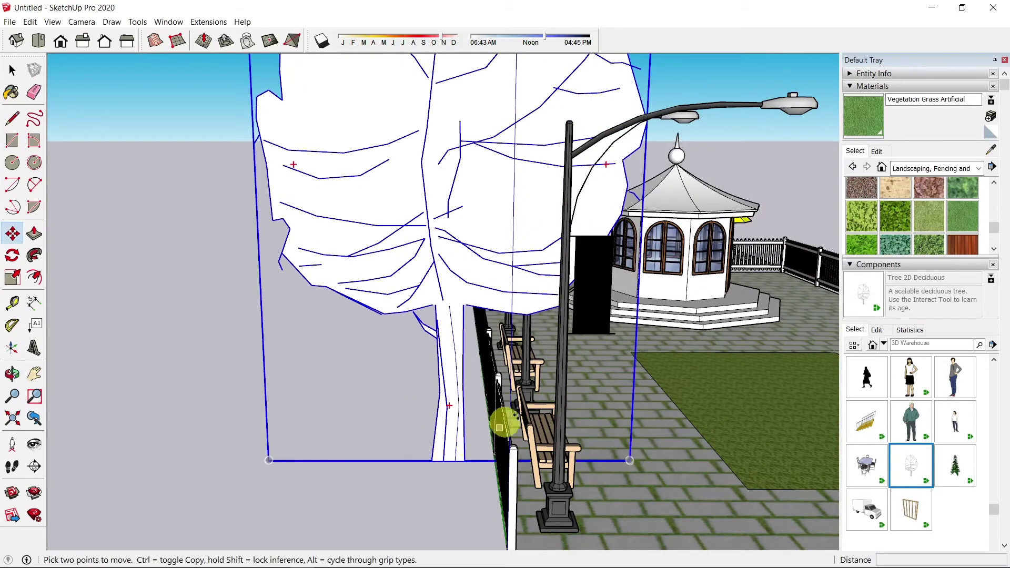
{"action": "middle_click_drag", "start_coordinate": [500, 419], "coordinate": [289, 397]}
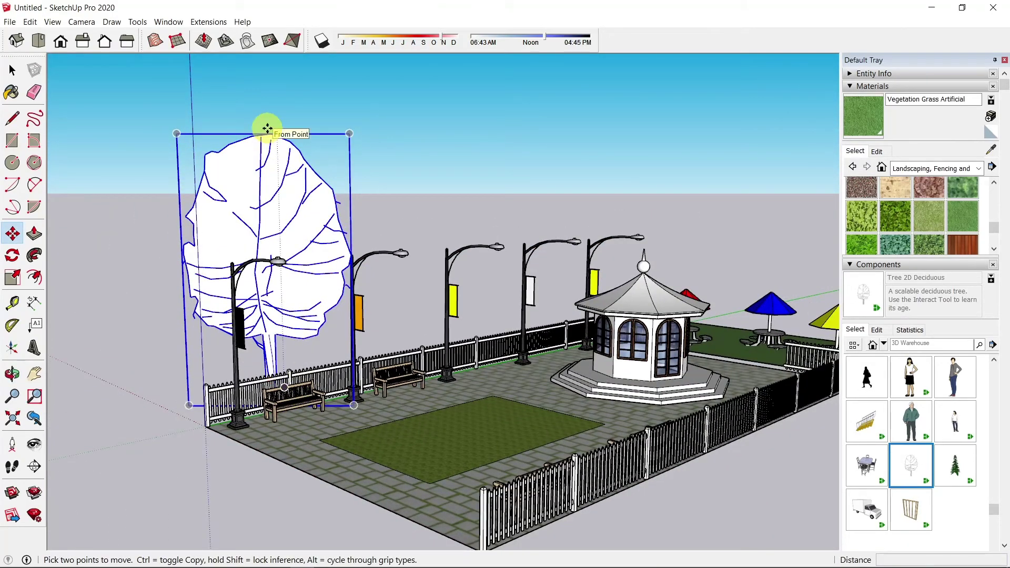
- Scale the tree down to about 0.72 height and paint it Vegetation Blur 02
{"action": "key", "text": "s"}
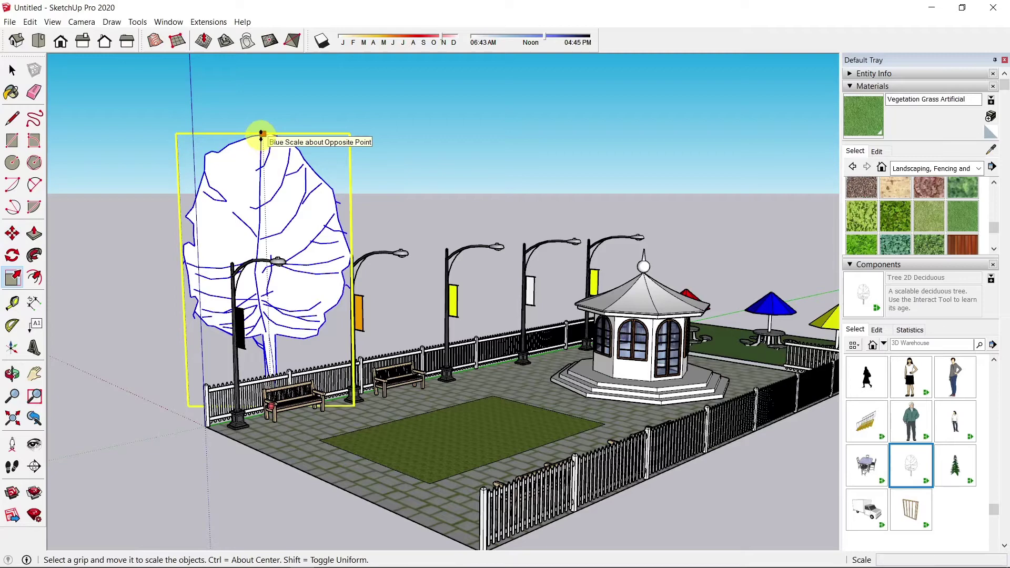
{"action": "left_click_drag", "start_coordinate": [262, 135], "coordinate": [252, 220]}
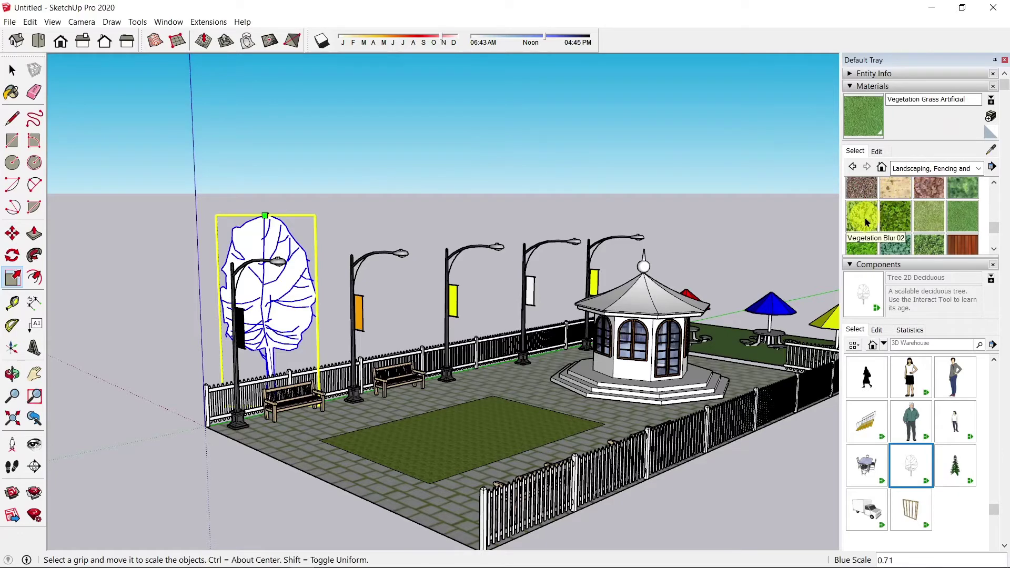
{"action": "left_click", "coordinate": [867, 221]}
{"action": "left_click", "coordinate": [242, 226]}
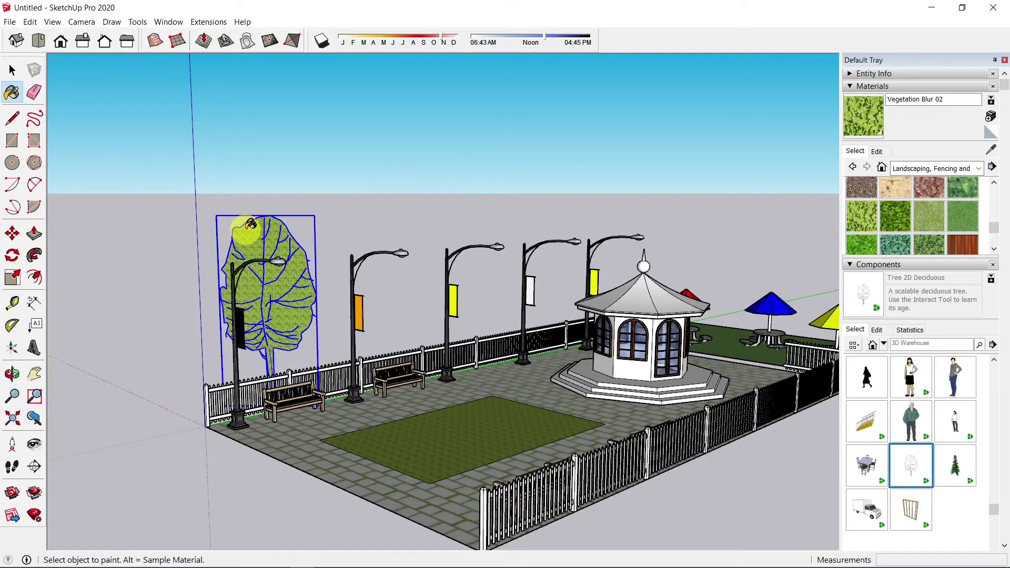
{"action": "left_click", "coordinate": [12, 70]}
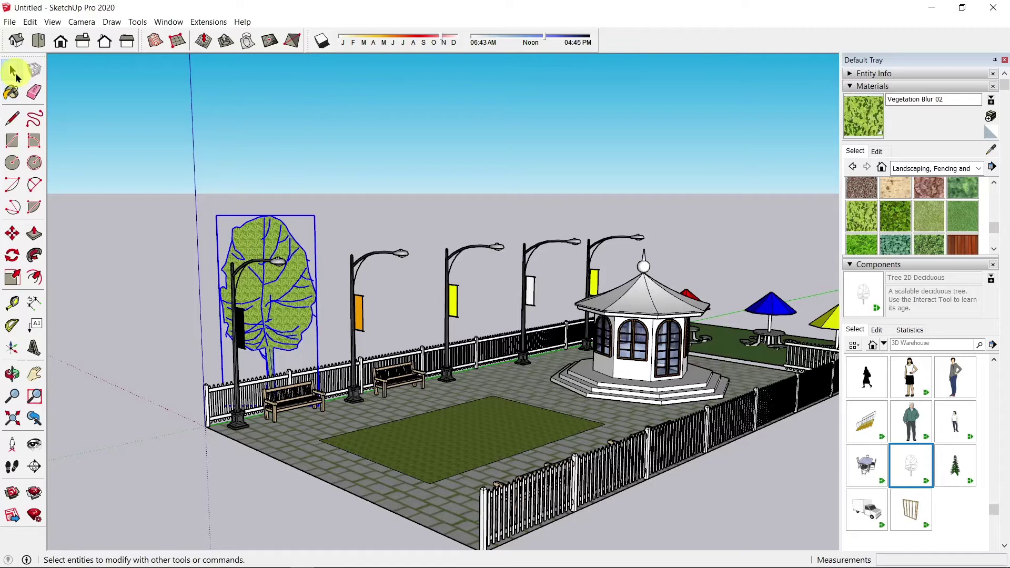
- Copy the tree 15' along the fence and array it with 5x into six trees
{"action": "key", "text": "m"}
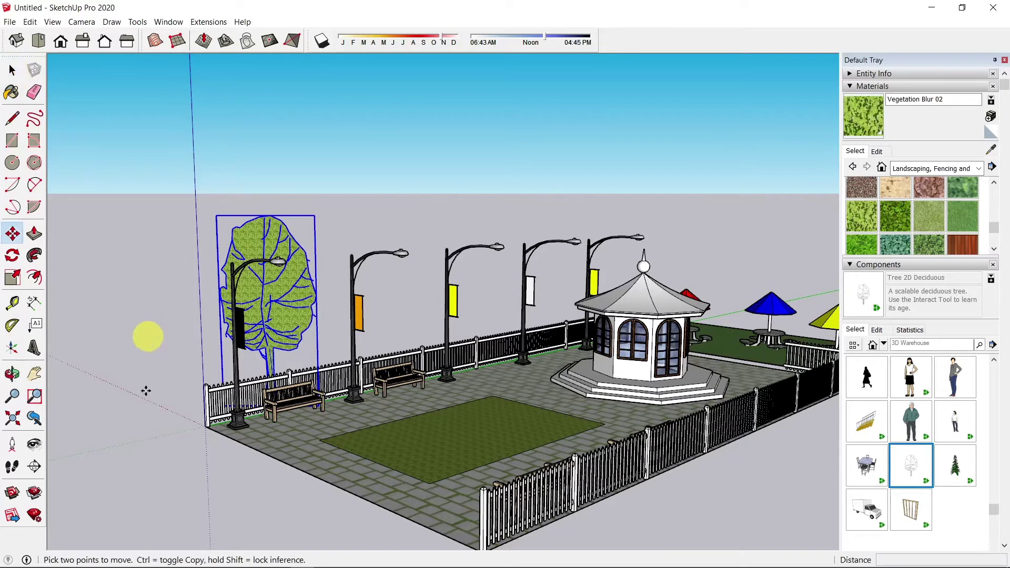
{"action": "left_click", "coordinate": [92, 438]}
{"action": "key", "text": "ctrl"}
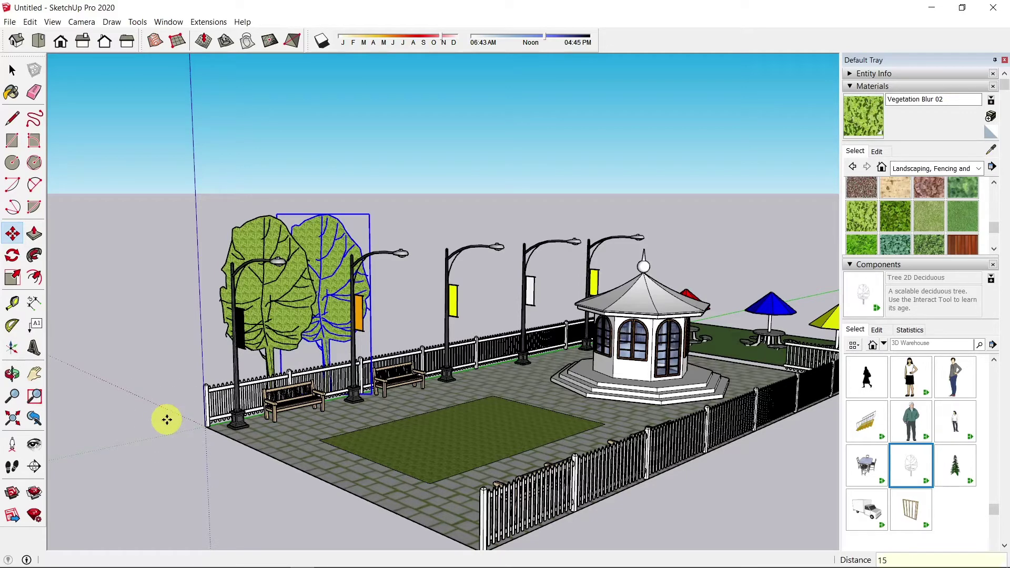
{"action": "key", "text": "Return"}
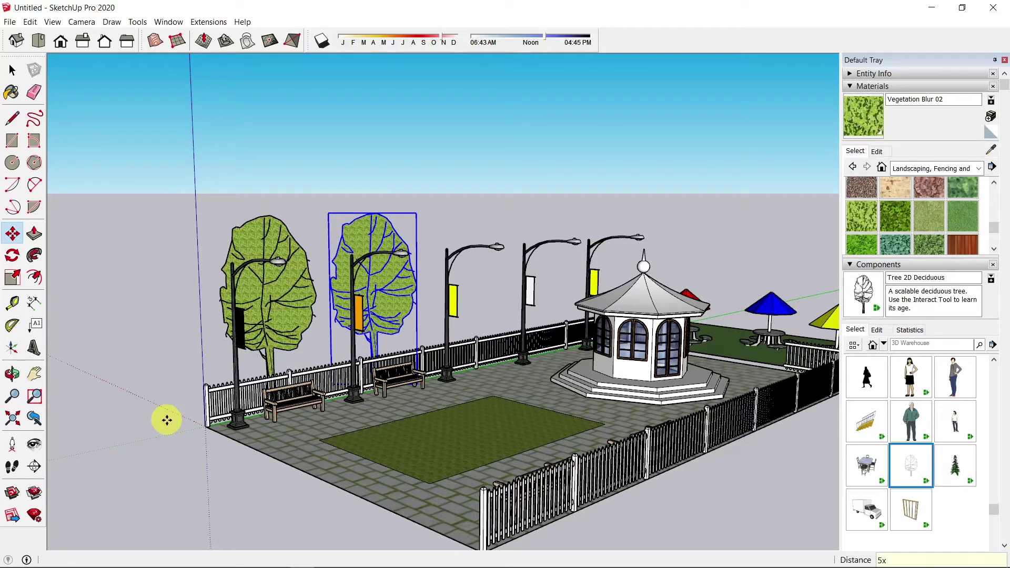
{"action": "key", "text": "Return"}
{"action": "middle_click_drag", "start_coordinate": [167, 417], "coordinate": [237, 462]}
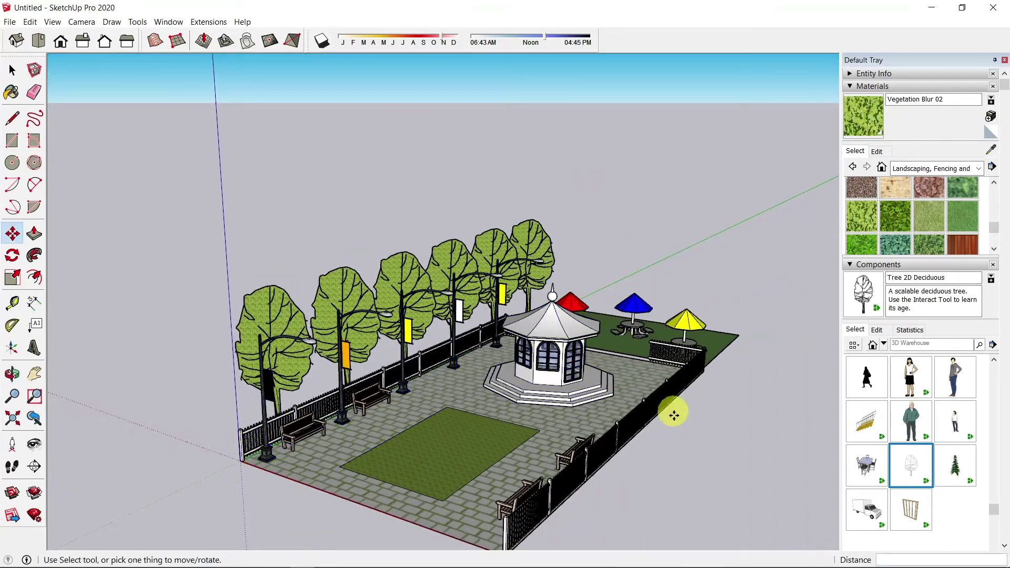
- Place a Tree 3D Evergreen beside the red-umbrella picnic table
{"action": "left_click", "coordinate": [954, 466]}
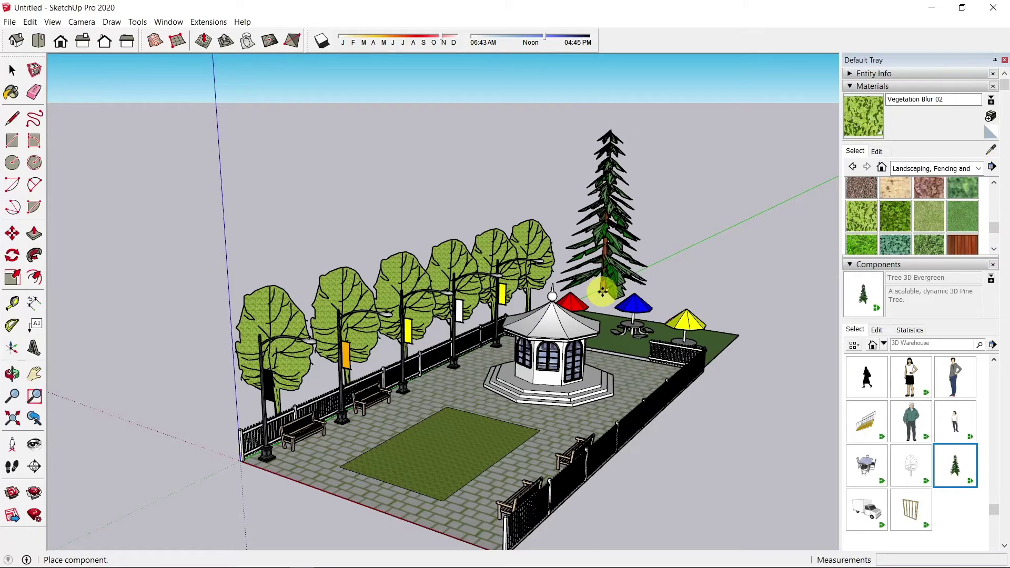
{"action": "scroll", "coordinate": [615, 280], "scroll_direction": "up", "scroll_amount": 4}
{"action": "scroll", "coordinate": [619, 279], "scroll_direction": "up", "scroll_amount": 2}
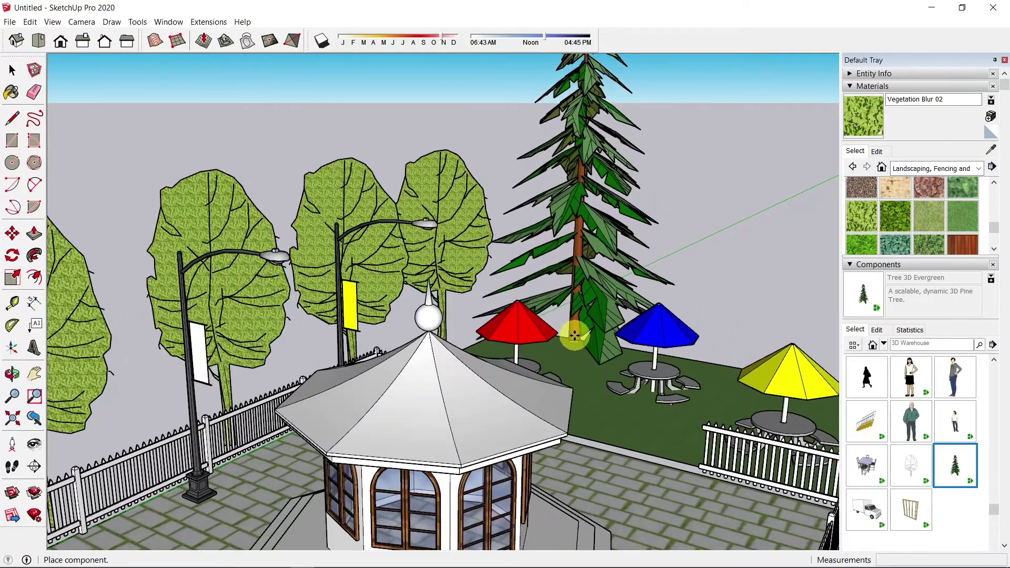
{"action": "left_click", "coordinate": [572, 337]}
{"action": "scroll", "coordinate": [638, 218], "scroll_direction": "down", "scroll_amount": 5}
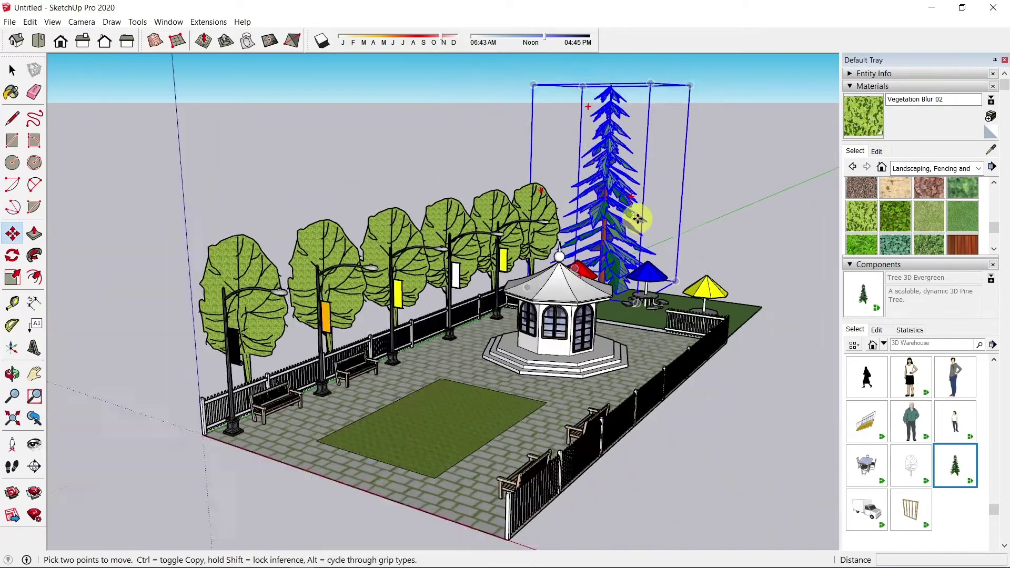
{"action": "scroll", "coordinate": [766, 169], "scroll_direction": "up", "scroll_amount": 4}
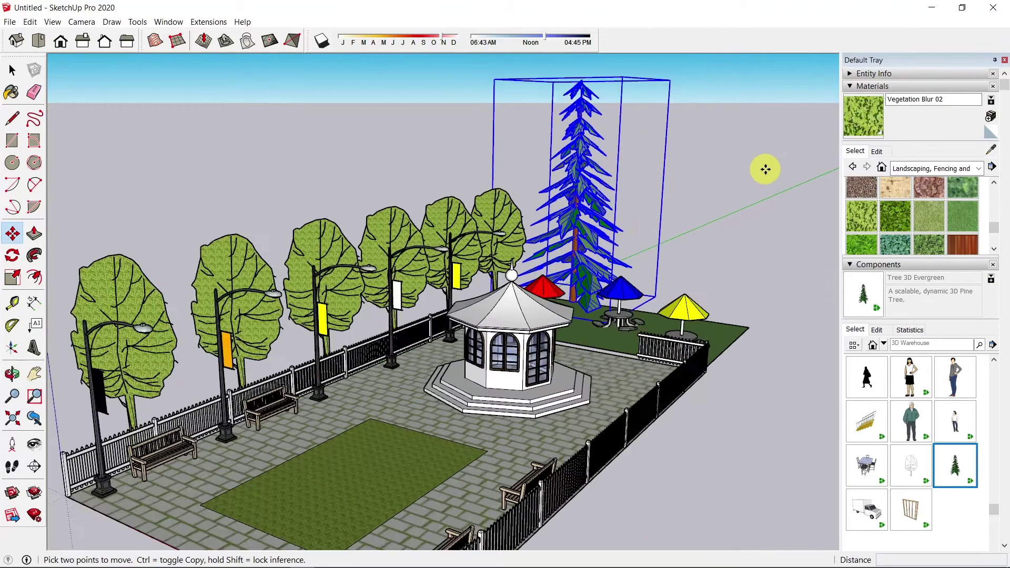
{"action": "scroll", "coordinate": [577, 111], "scroll_direction": "down", "scroll_amount": 1}
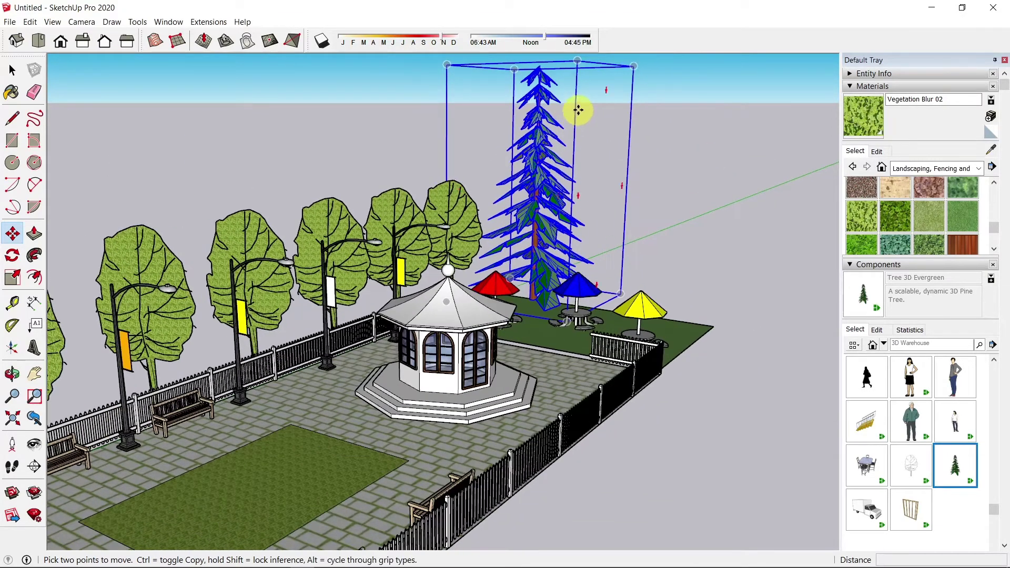
- Scale the pine's height down to 0.80
{"action": "key", "text": "s"}
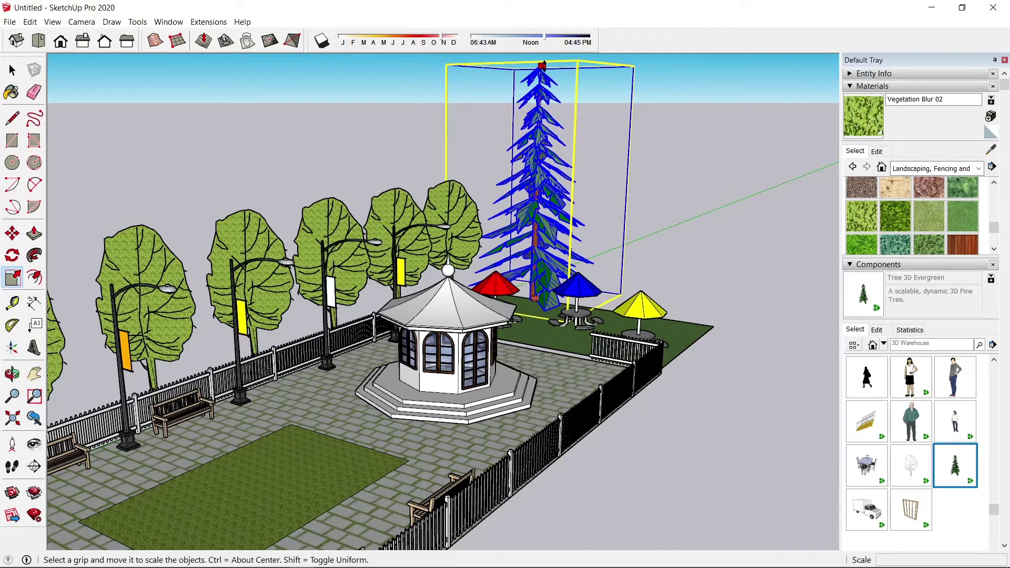
{"action": "left_click_drag", "start_coordinate": [546, 63], "coordinate": [532, 134]}
{"action": "key", "text": "space"}
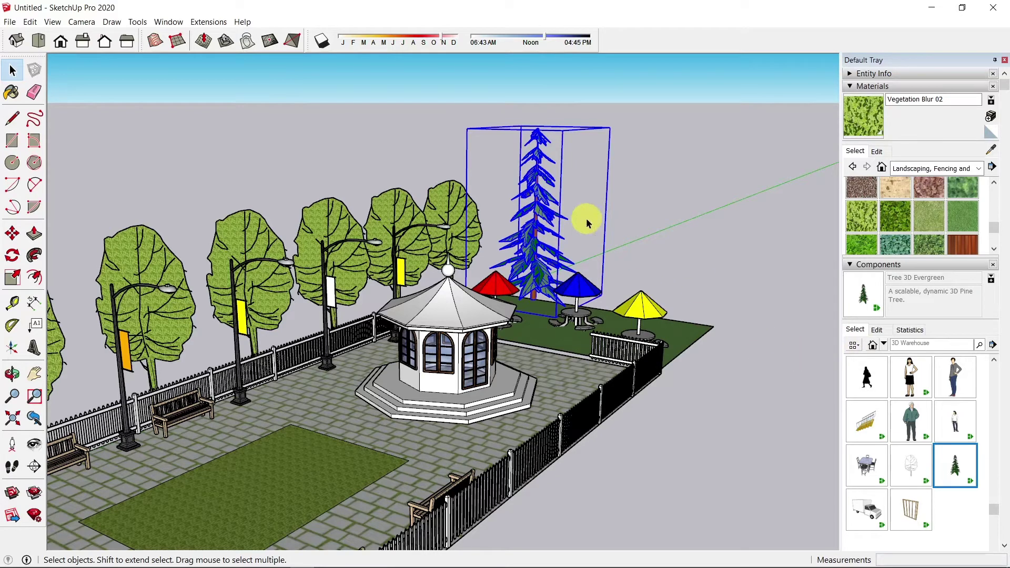
- Copy the pine 10' along the red axis and array it into three copies
{"action": "key", "text": "m"}
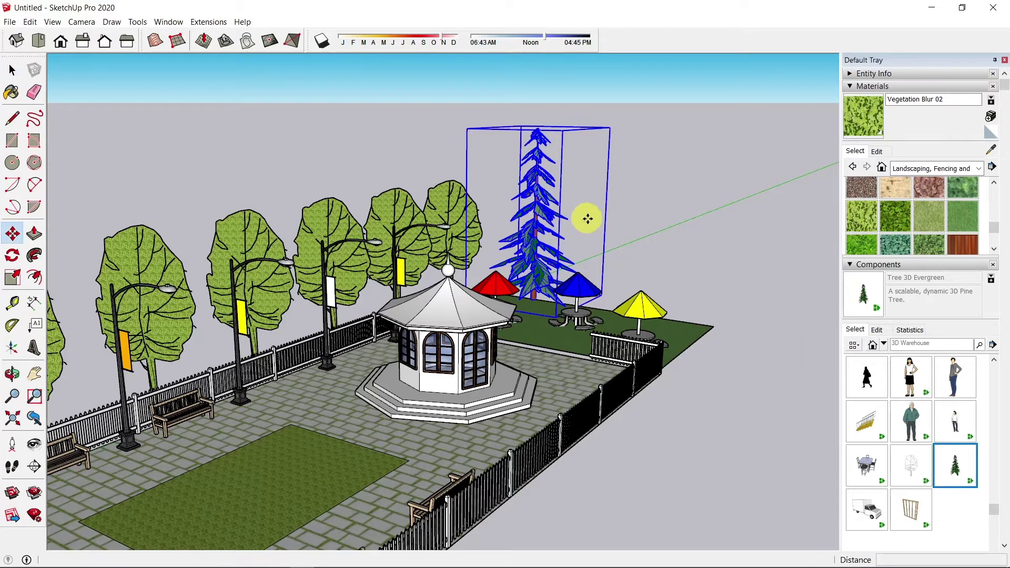
{"action": "key", "text": "ctrl"}
{"action": "left_click", "coordinate": [664, 255]}
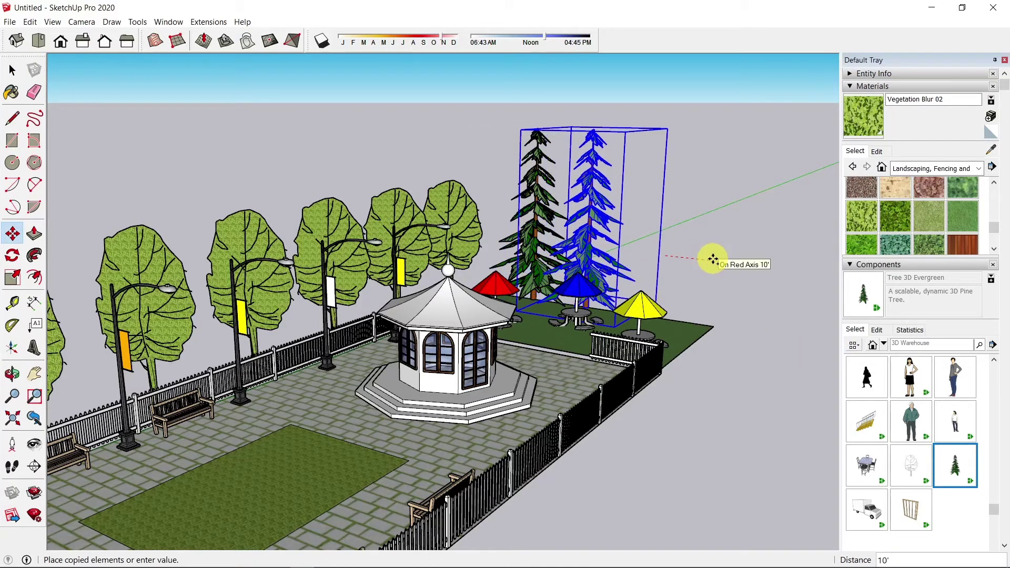
{"action": "left_click", "coordinate": [712, 259]}
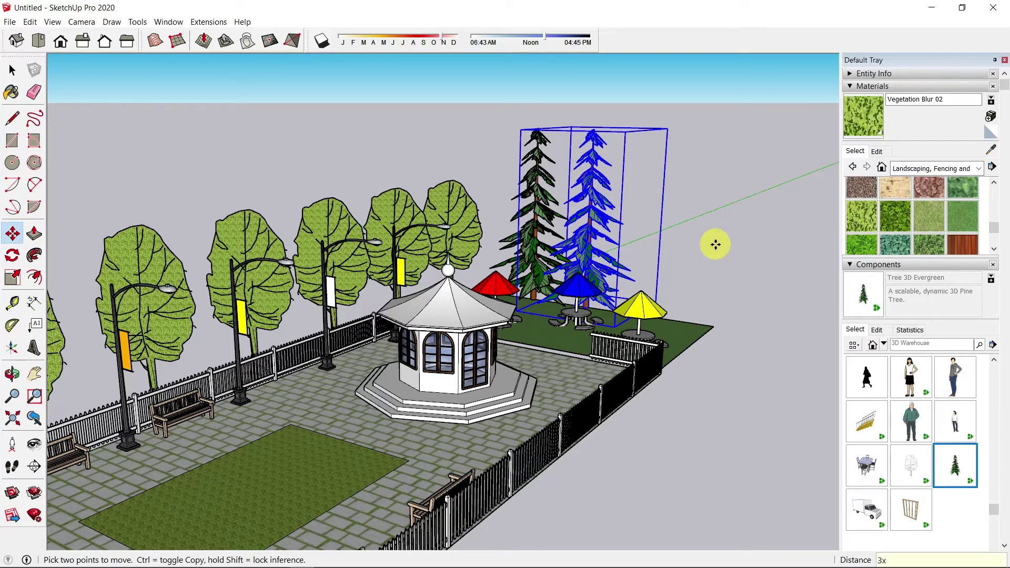
{"action": "key", "text": "Return"}
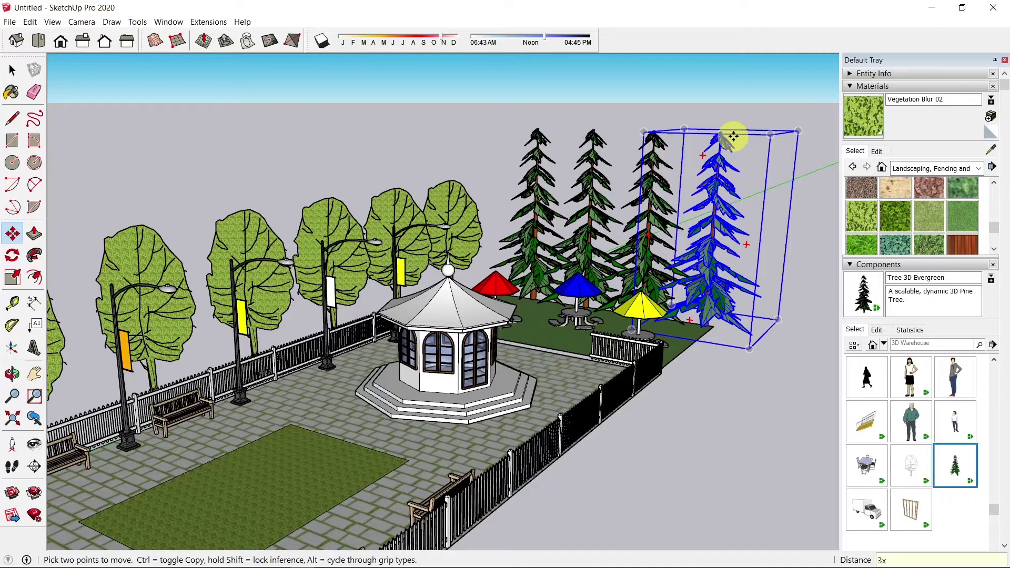
- Rescale three pine copies to heights of 0.81, 1.04 and 0.88
{"action": "key", "text": "s"}
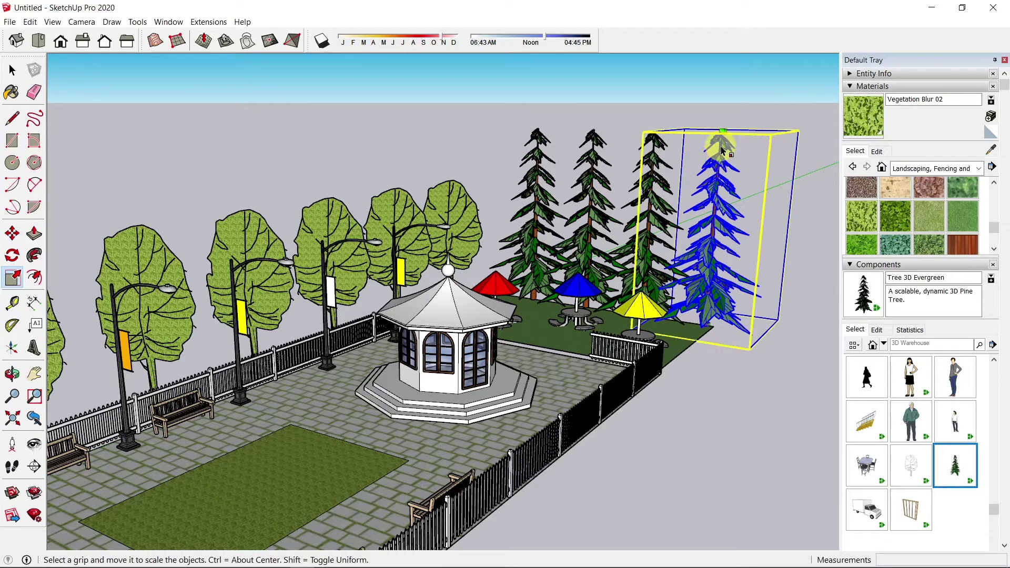
{"action": "left_click_drag", "start_coordinate": [723, 130], "coordinate": [718, 172]}
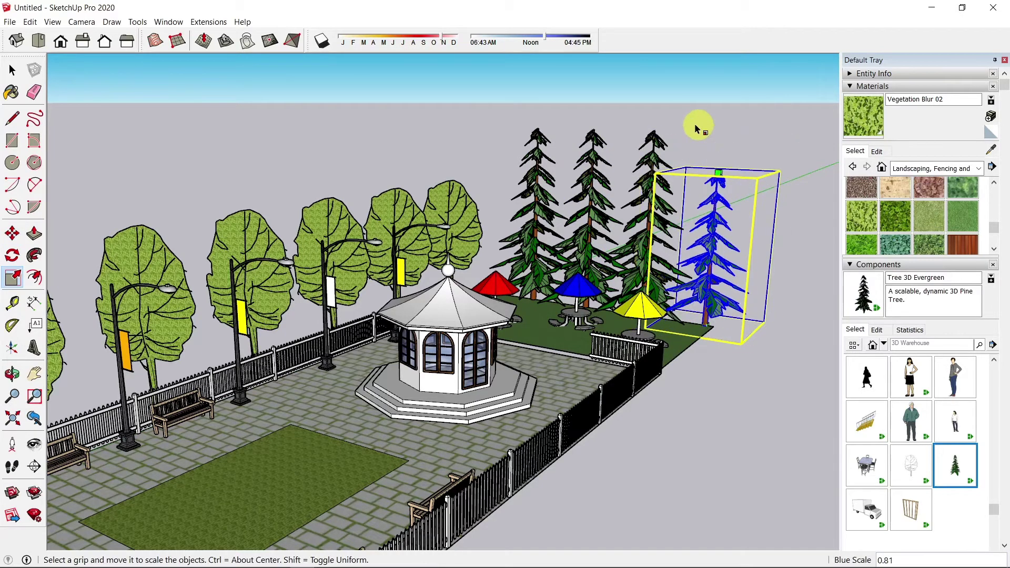
{"action": "key", "text": "space"}
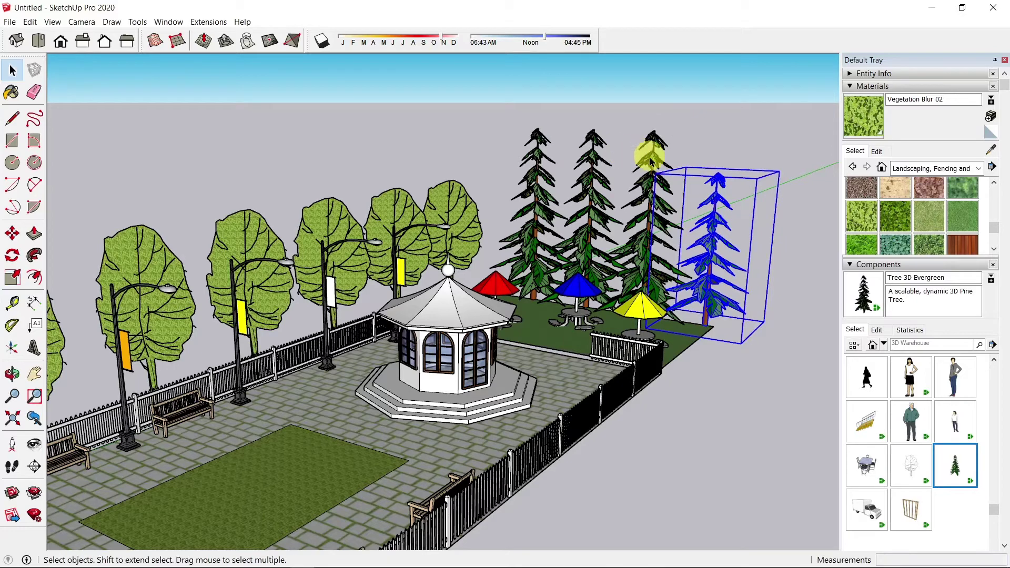
{"action": "left_click", "coordinate": [653, 140]}
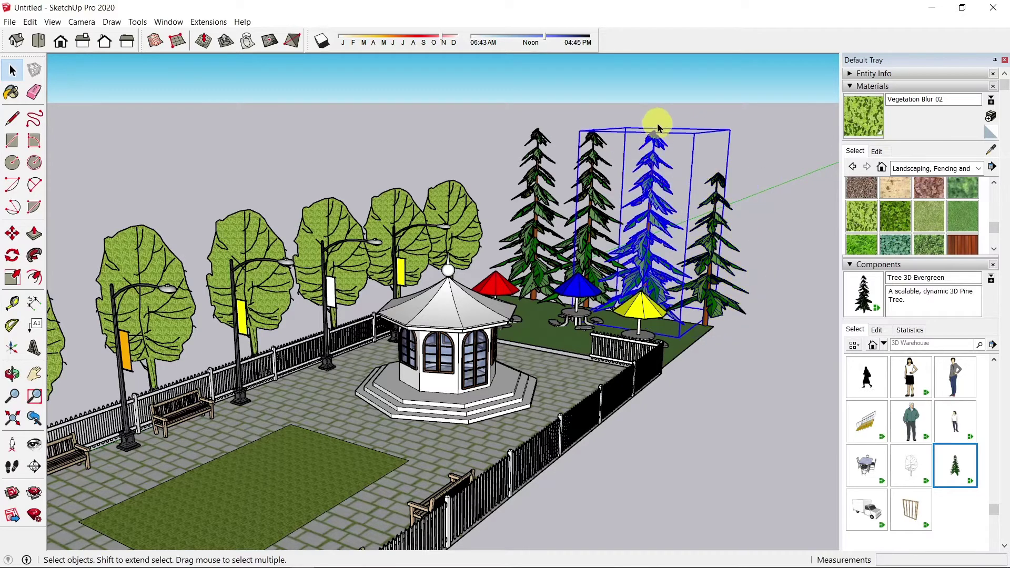
{"action": "key", "text": "s"}
{"action": "left_click_drag", "start_coordinate": [653, 124], "coordinate": [733, 101]}
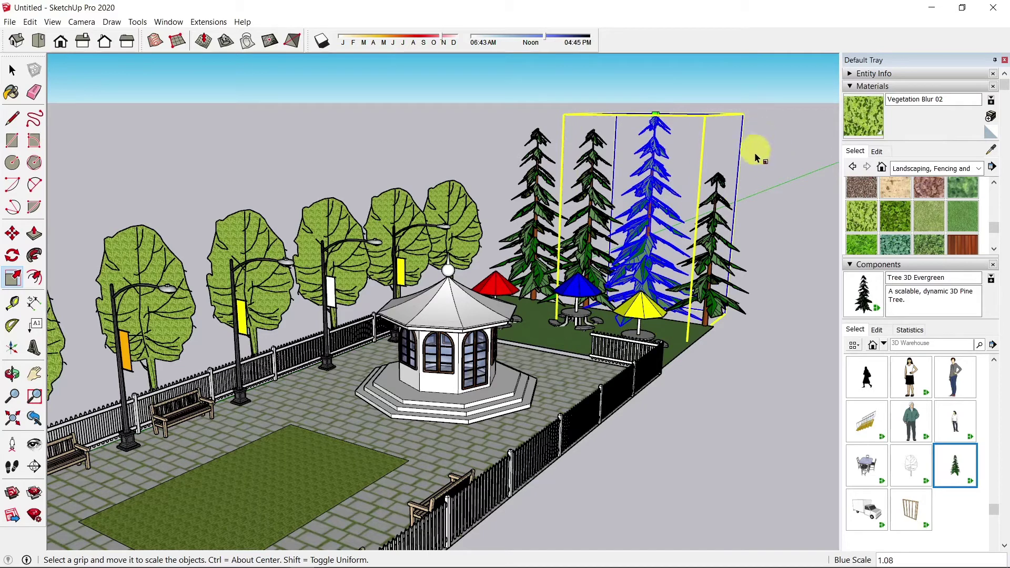
{"action": "key", "text": "space"}
{"action": "left_click", "coordinate": [547, 136]}
{"action": "key", "text": "s"}
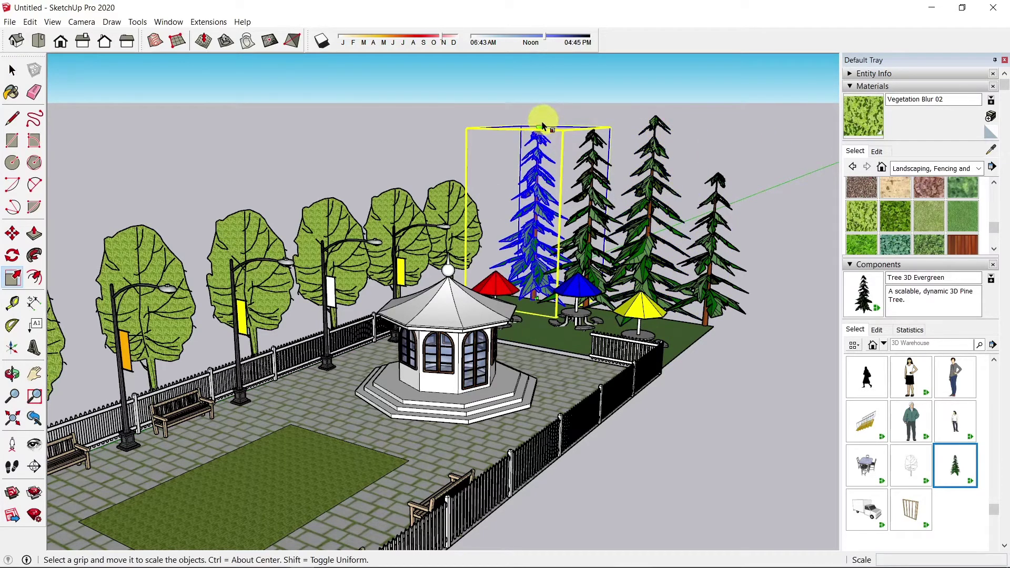
{"action": "left_click_drag", "start_coordinate": [540, 127], "coordinate": [534, 147]}
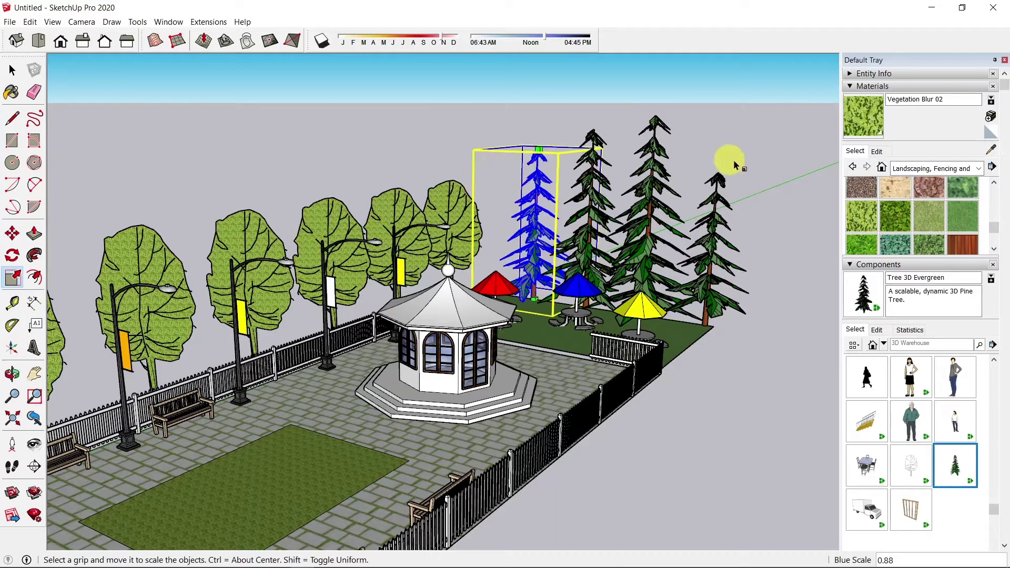
{"action": "key", "text": "space"}
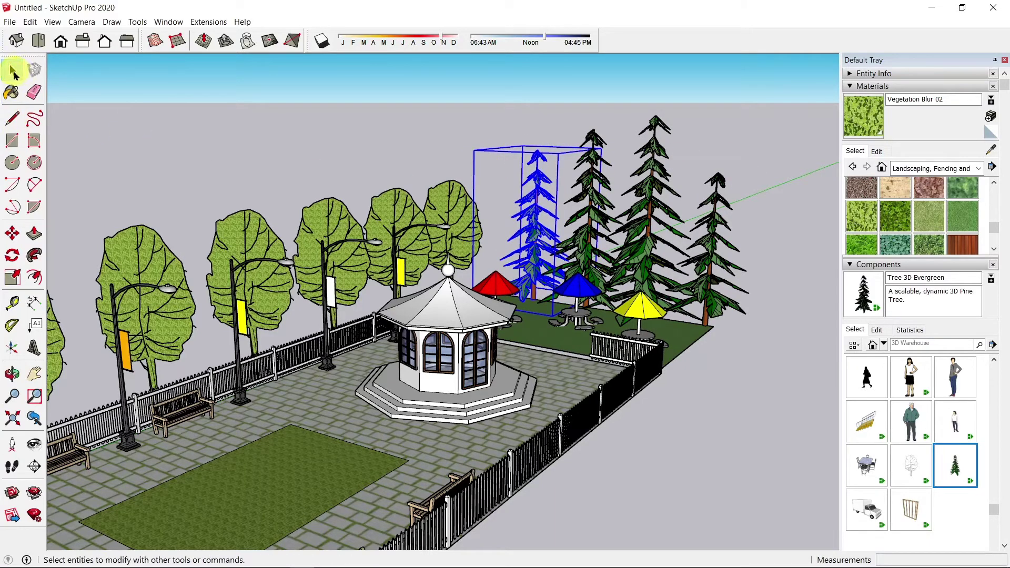
{"action": "left_click", "coordinate": [237, 147]}
{"action": "scroll", "coordinate": [321, 256], "scroll_direction": "down", "scroll_amount": 5}
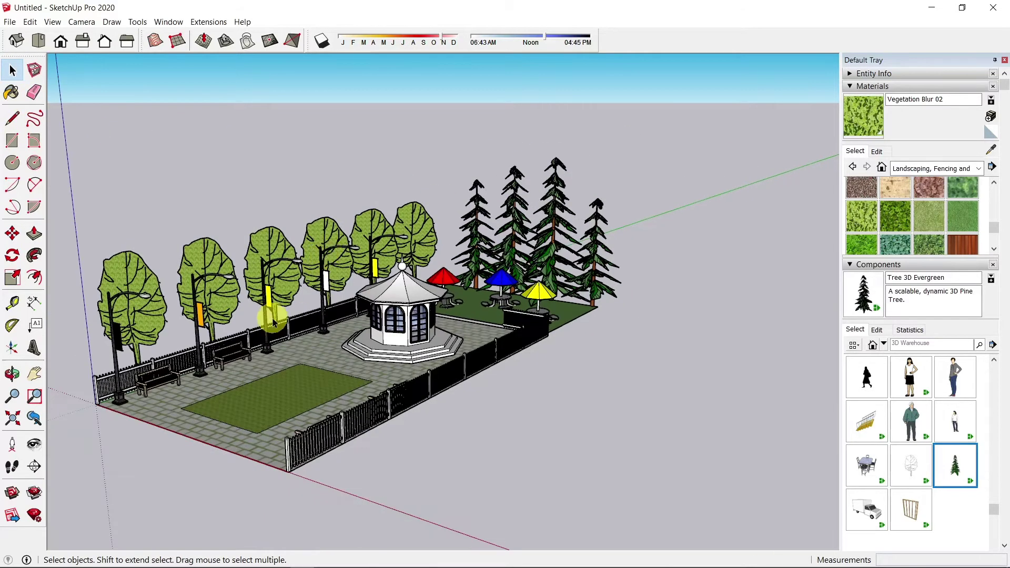
{"action": "middle_click_drag", "start_coordinate": [273, 318], "coordinate": [322, 322]}
{"action": "scroll", "coordinate": [316, 333], "scroll_direction": "up", "scroll_amount": 4}
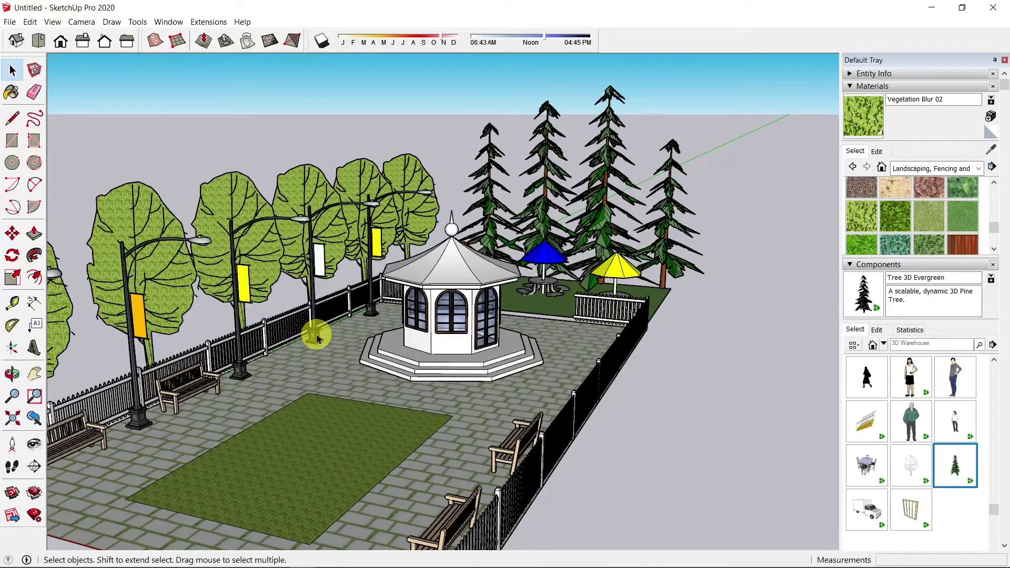
{"action": "left_click_drag", "start_coordinate": [332, 312], "coordinate": [332, 311]}
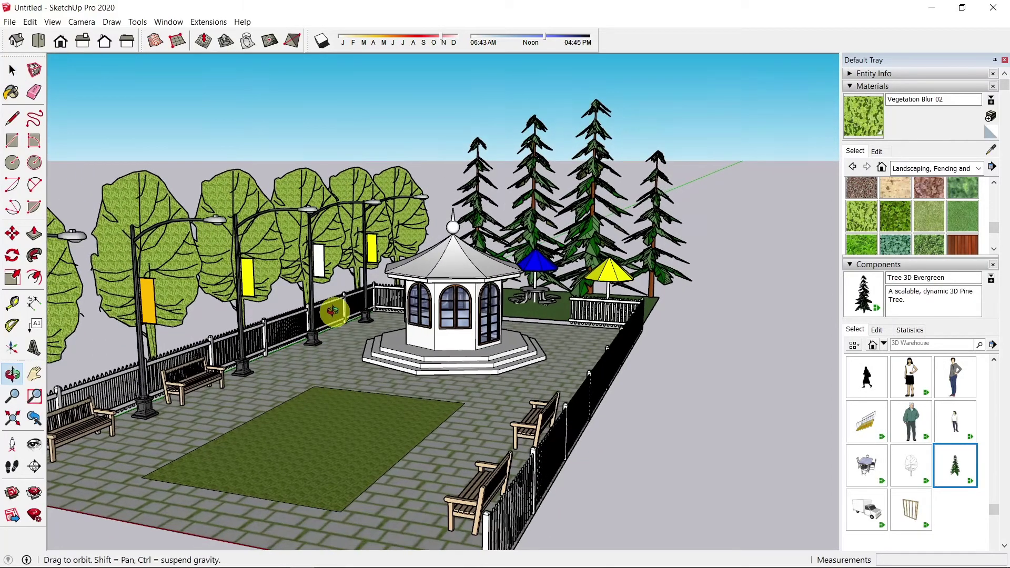
{"action": "key", "text": "space"}
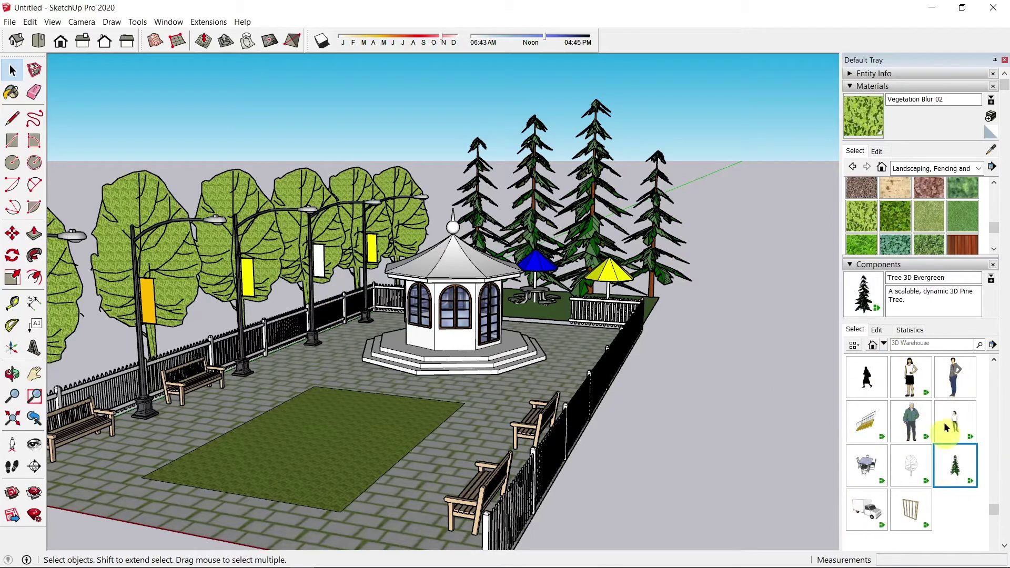
- Browse the Architecture and Landscape collections, opening the DC Landscape folder
{"action": "left_click", "coordinate": [884, 344]}
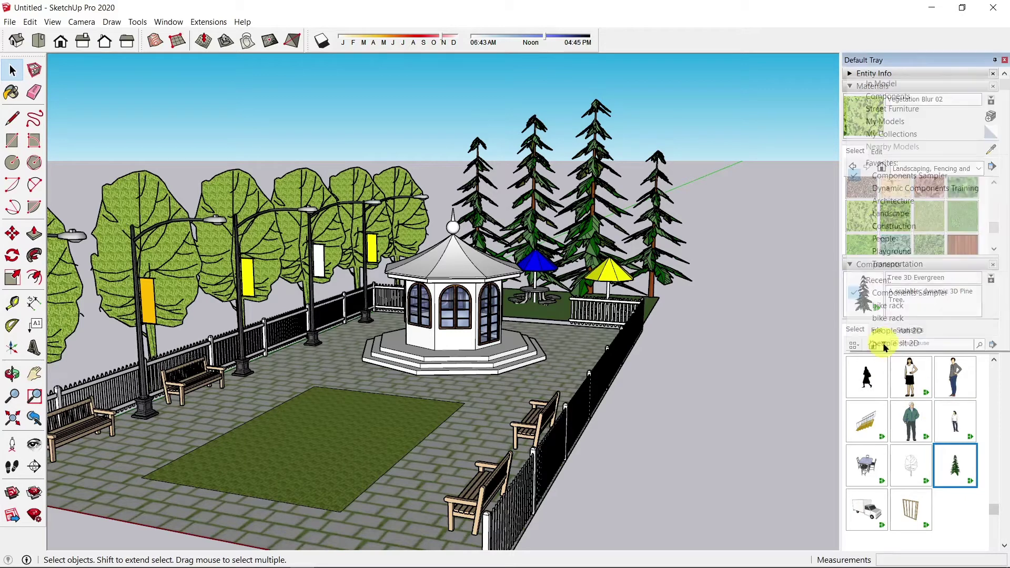
{"action": "left_click", "coordinate": [893, 200]}
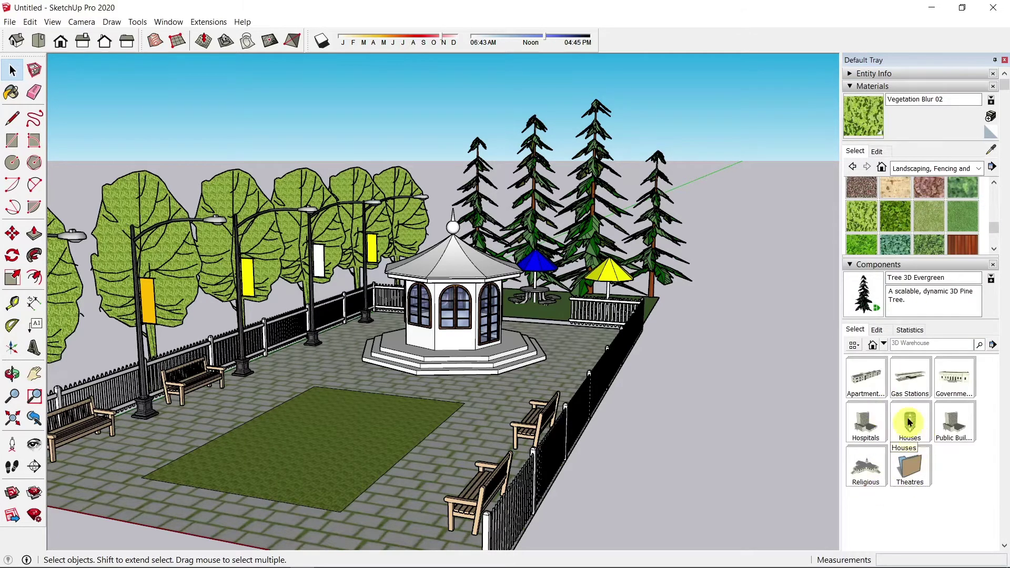
{"action": "left_click", "coordinate": [884, 343]}
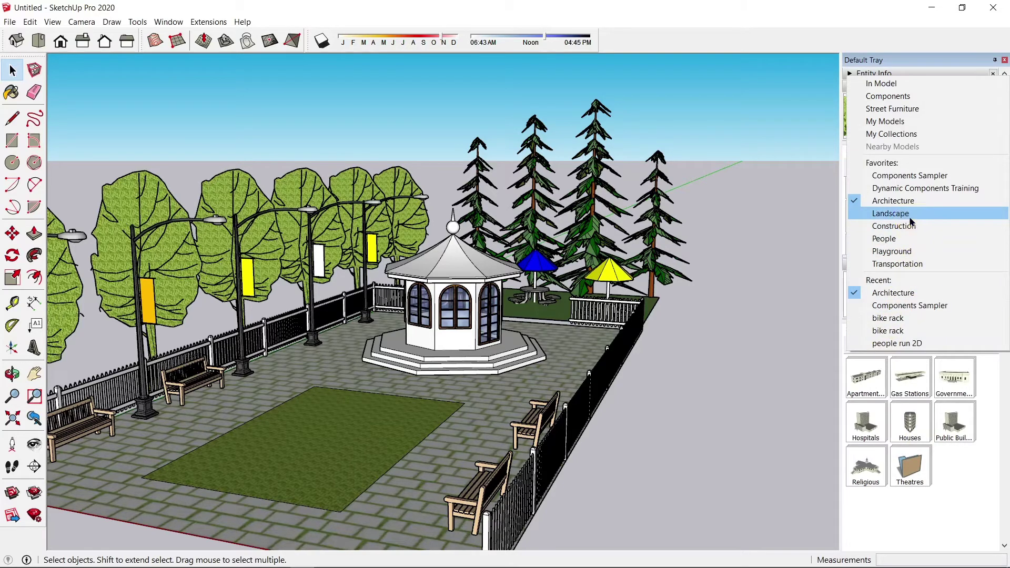
{"action": "left_click", "coordinate": [899, 213]}
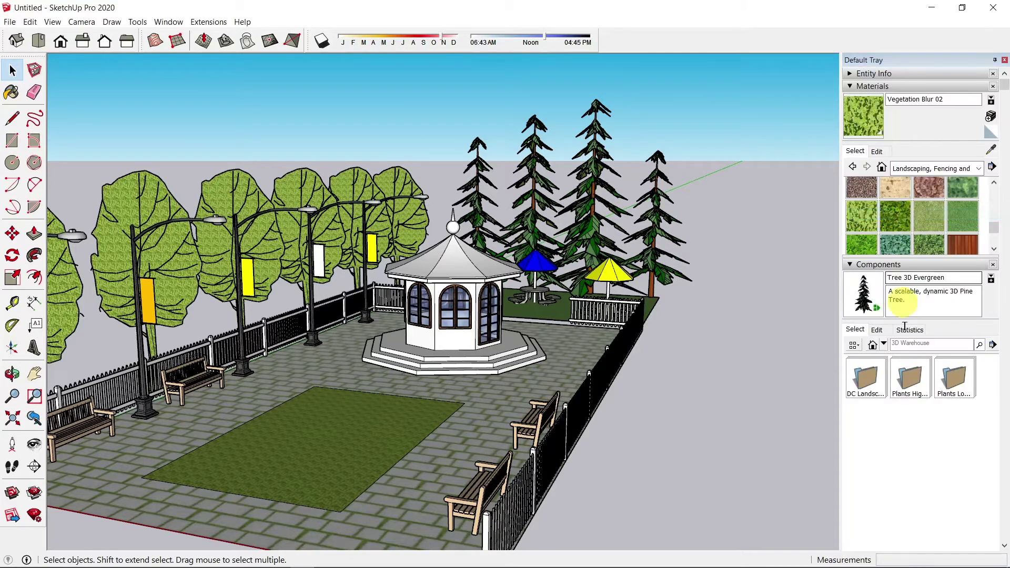
{"action": "left_click", "coordinate": [868, 383]}
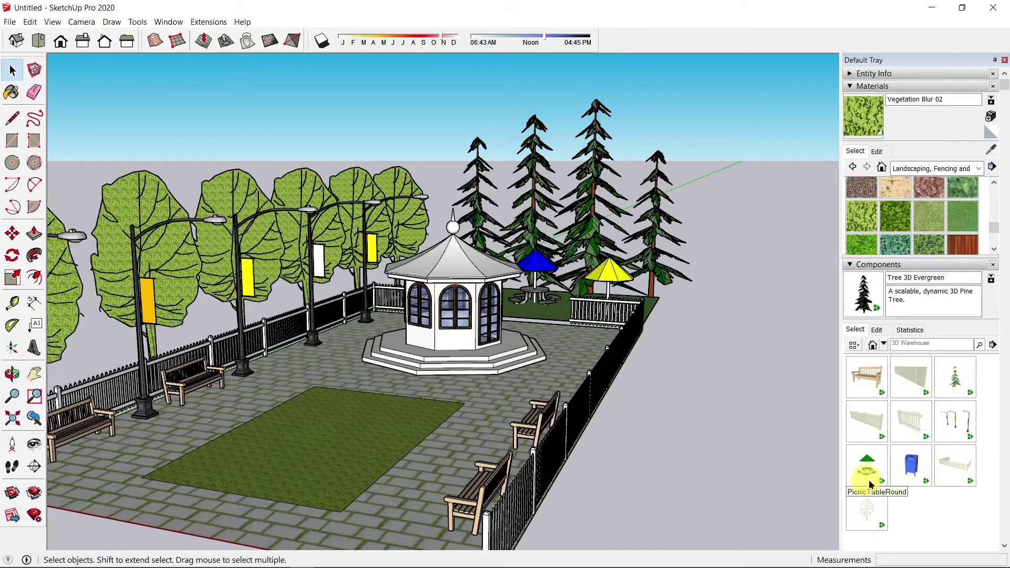
- Open Landscape's Plants High Poly > Ornamentals folder to show the potted plants
{"action": "left_click", "coordinate": [884, 346]}
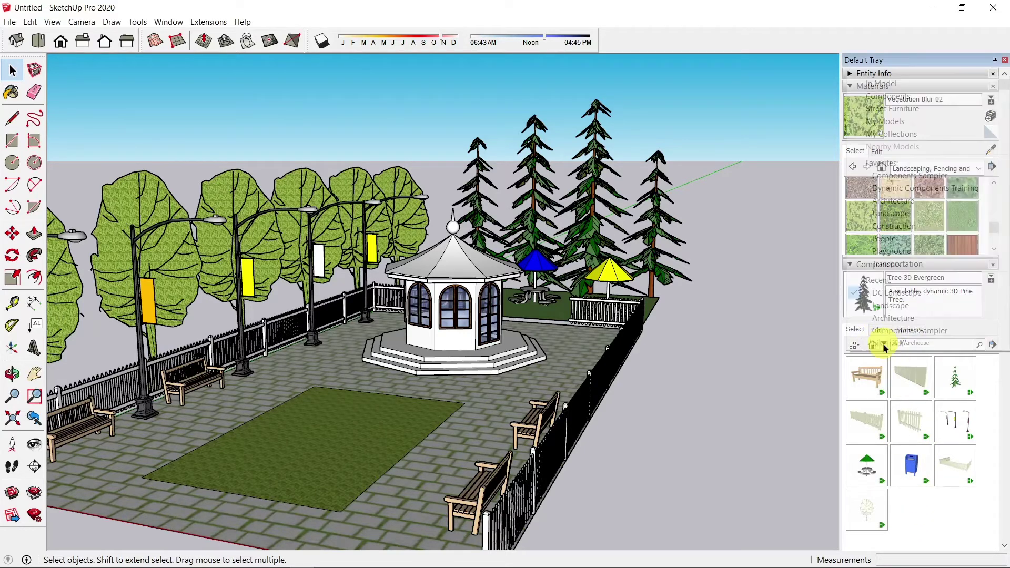
{"action": "left_click", "coordinate": [891, 214]}
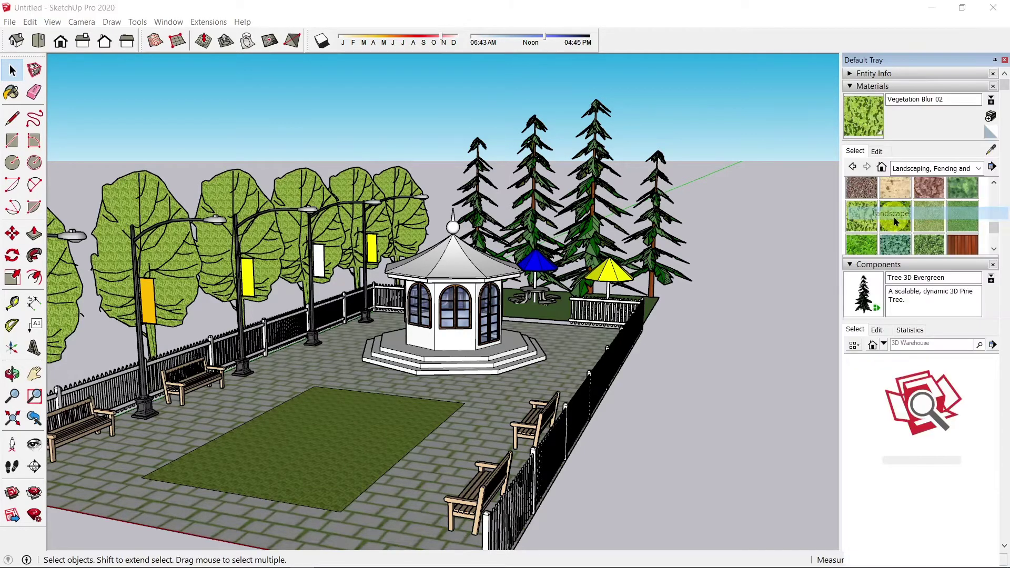
{"action": "double_click", "coordinate": [911, 377]}
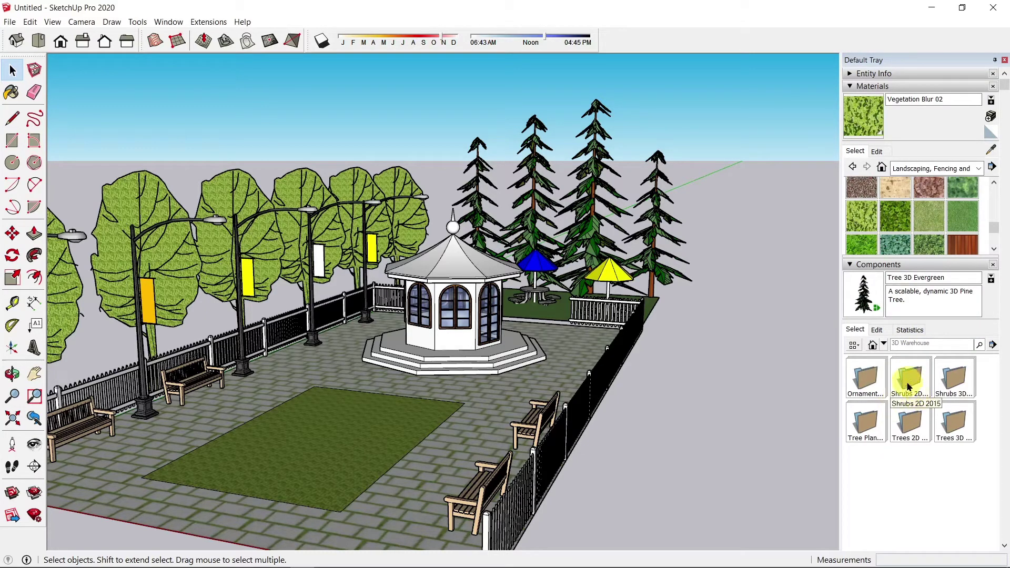
{"action": "double_click", "coordinate": [866, 380]}
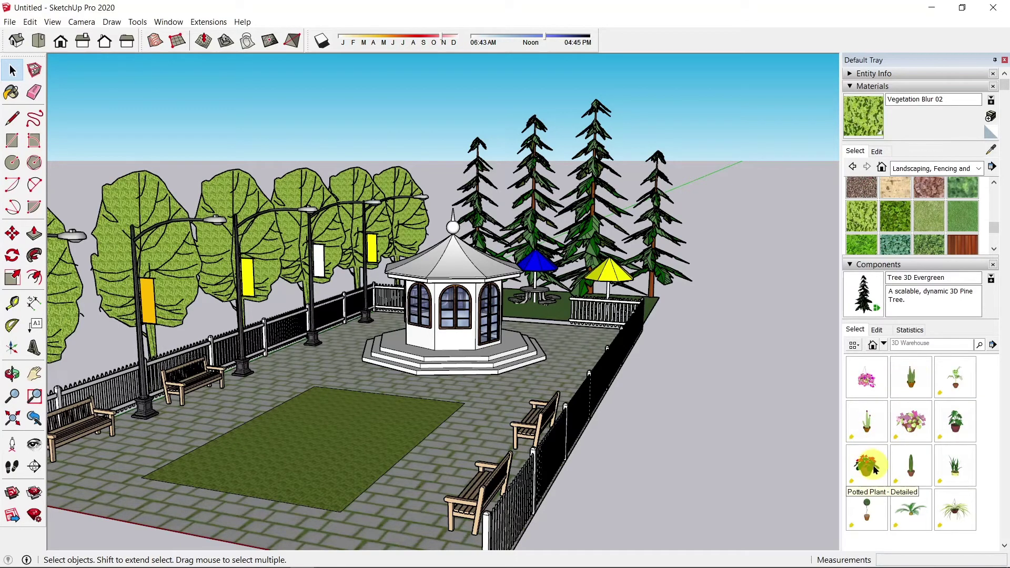
{"action": "left_click", "coordinate": [884, 345]}
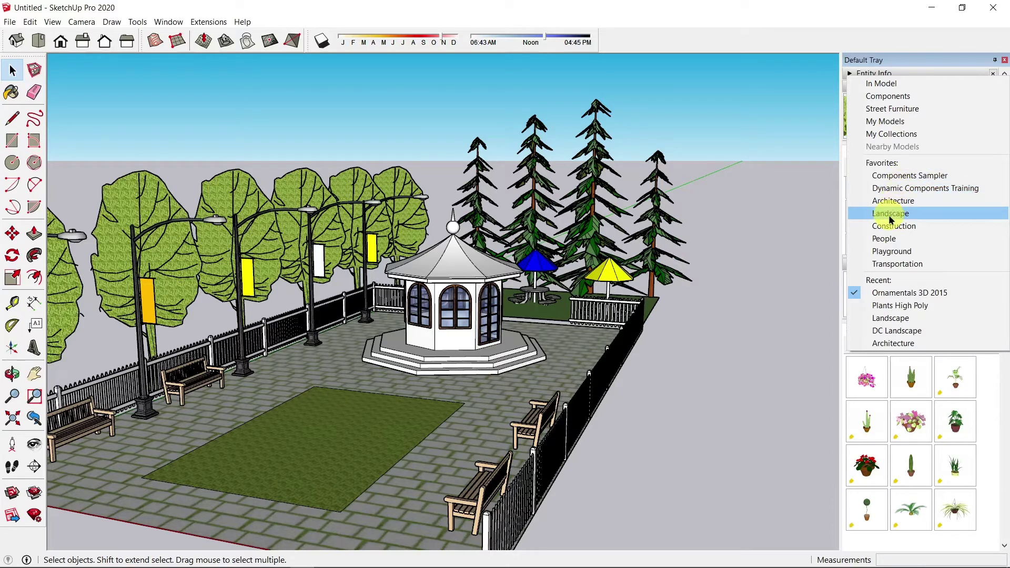
{"action": "left_click", "coordinate": [982, 398]}
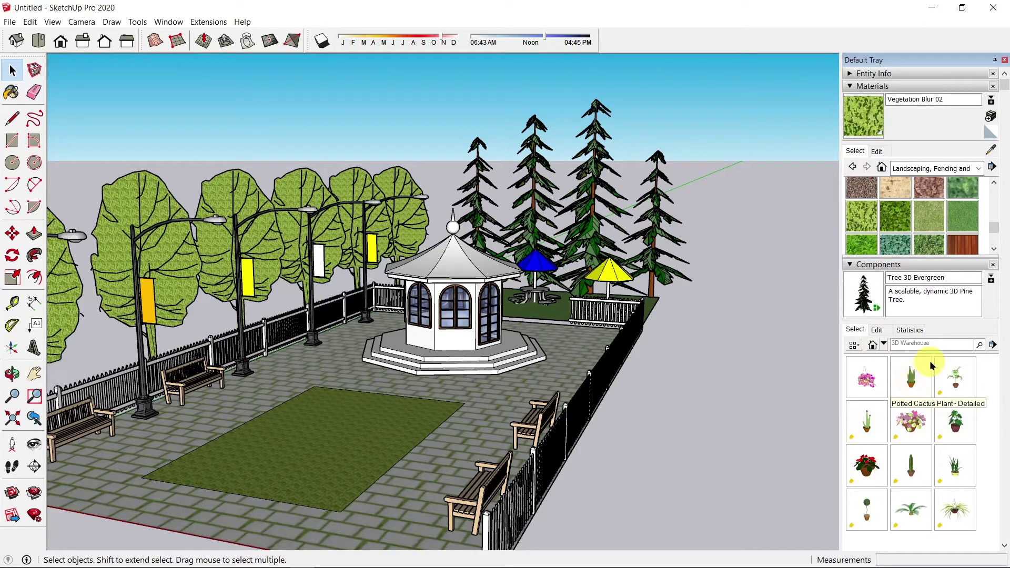
- Search the components for 'trash receptacle urban'
{"action": "left_click", "coordinate": [935, 343]}
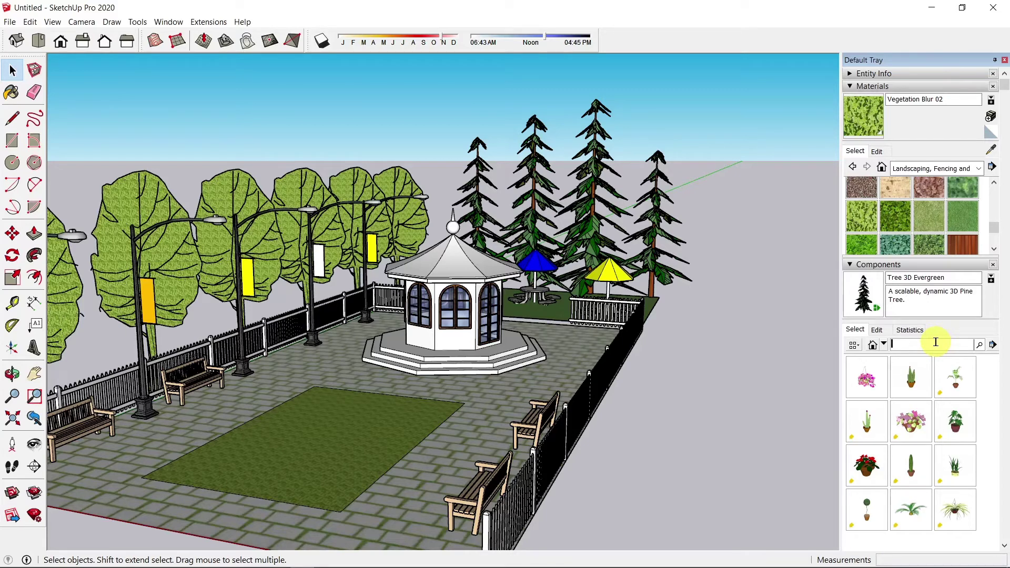
{"action": "type", "text": "trash receptacle urban"}
{"action": "key", "text": "Return"}
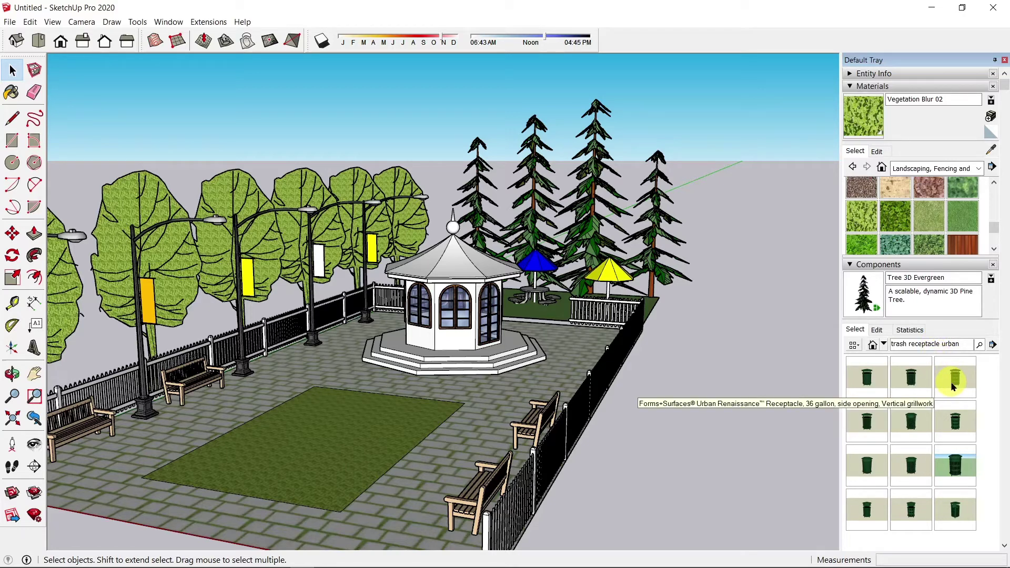
- Place the Urban Renaissance trash receptacle at the plaza corner beside the back fence
{"action": "left_click", "coordinate": [952, 386]}
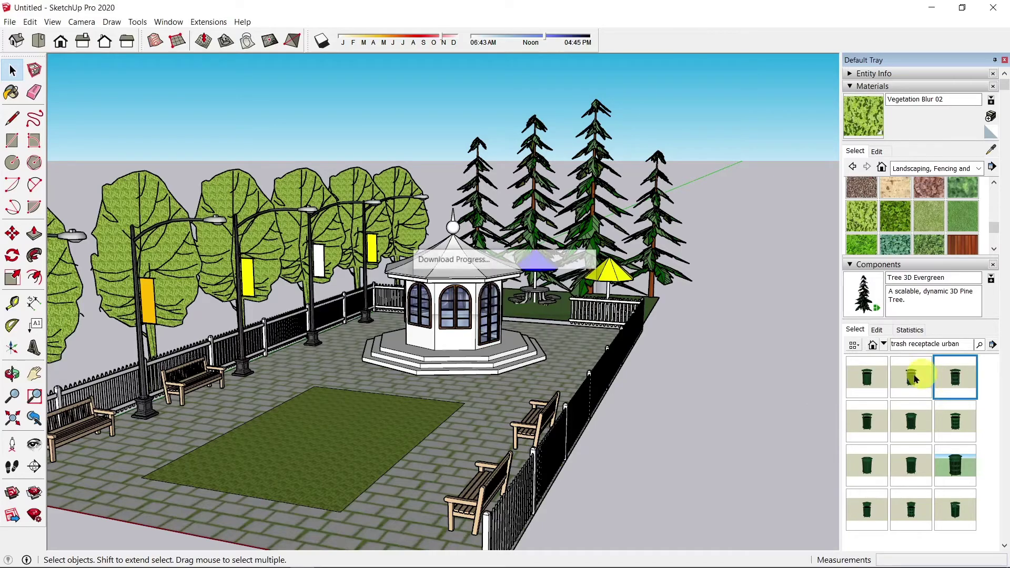
{"action": "scroll", "coordinate": [526, 386], "scroll_direction": "up", "scroll_amount": 5}
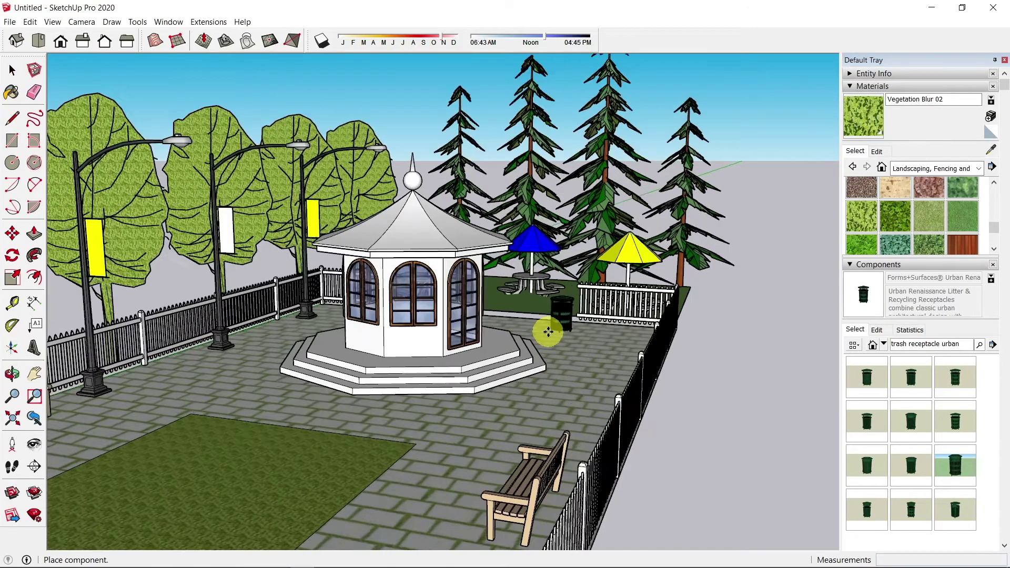
{"action": "scroll", "coordinate": [571, 342], "scroll_direction": "up", "scroll_amount": 2}
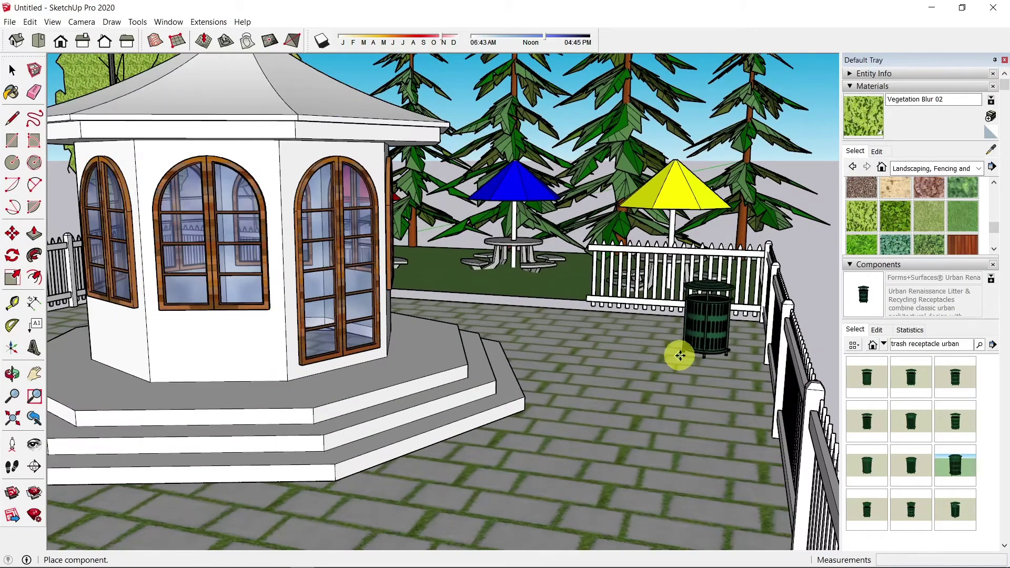
{"action": "left_click", "coordinate": [693, 343]}
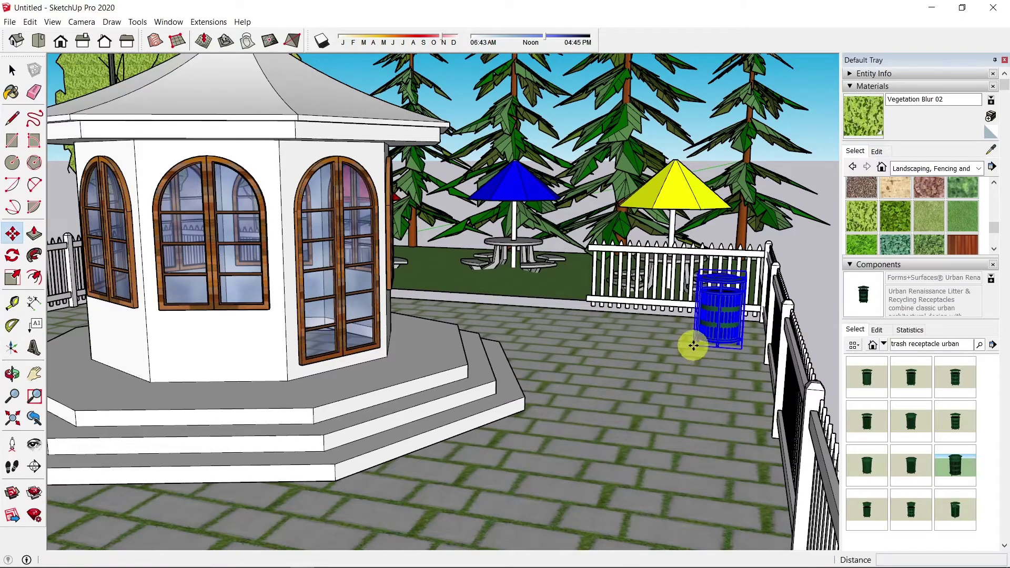
{"action": "scroll", "coordinate": [709, 391], "scroll_direction": "down", "scroll_amount": 6}
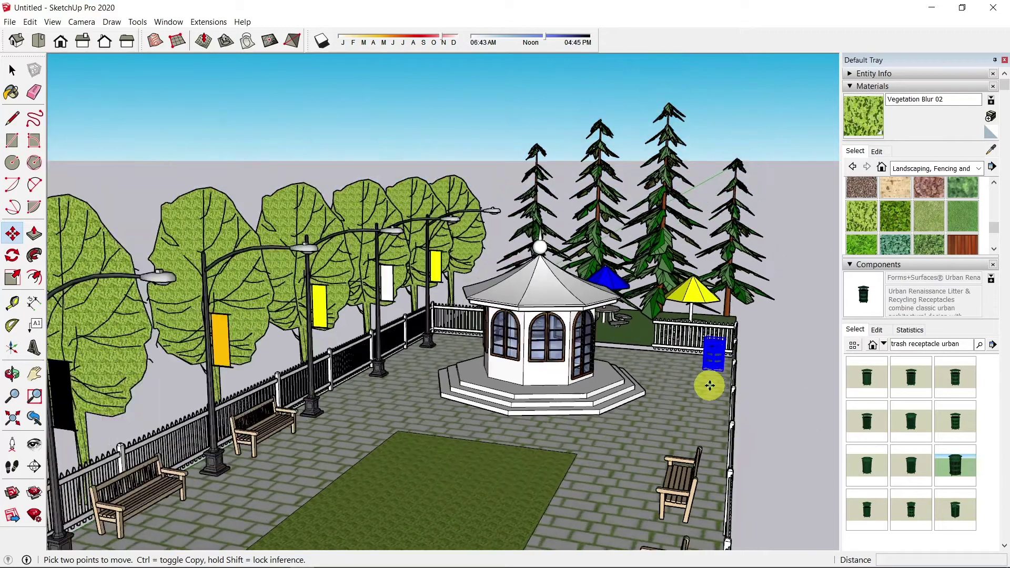
{"action": "key", "text": "space"}
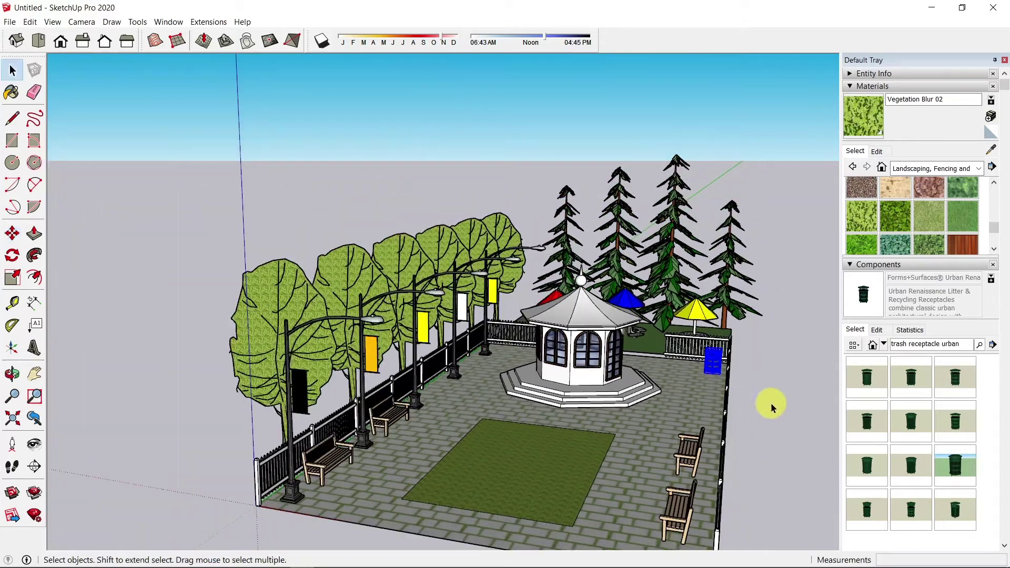
{"action": "middle_click_drag", "start_coordinate": [771, 412], "coordinate": [706, 419]}
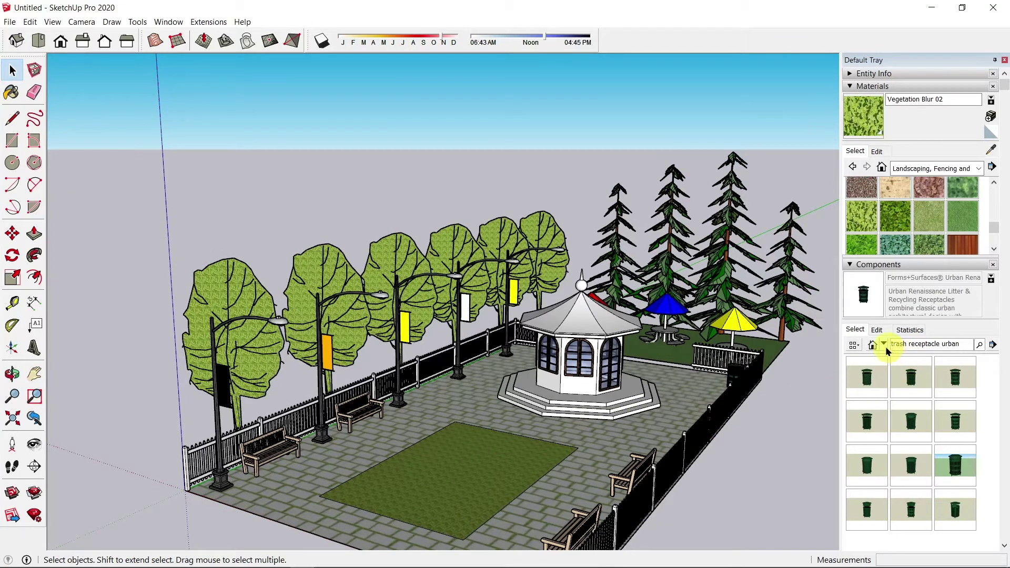
- Replace the component search with 'flower bed' and open the flower bed collection result
{"action": "left_click", "coordinate": [905, 344]}
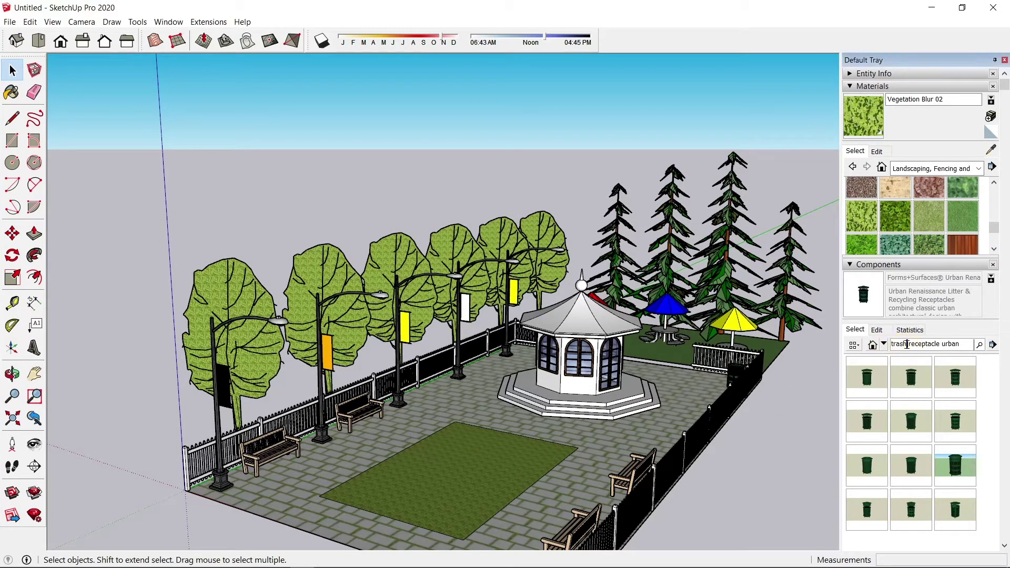
{"action": "left_click_drag", "start_coordinate": [960, 348], "coordinate": [891, 362]}
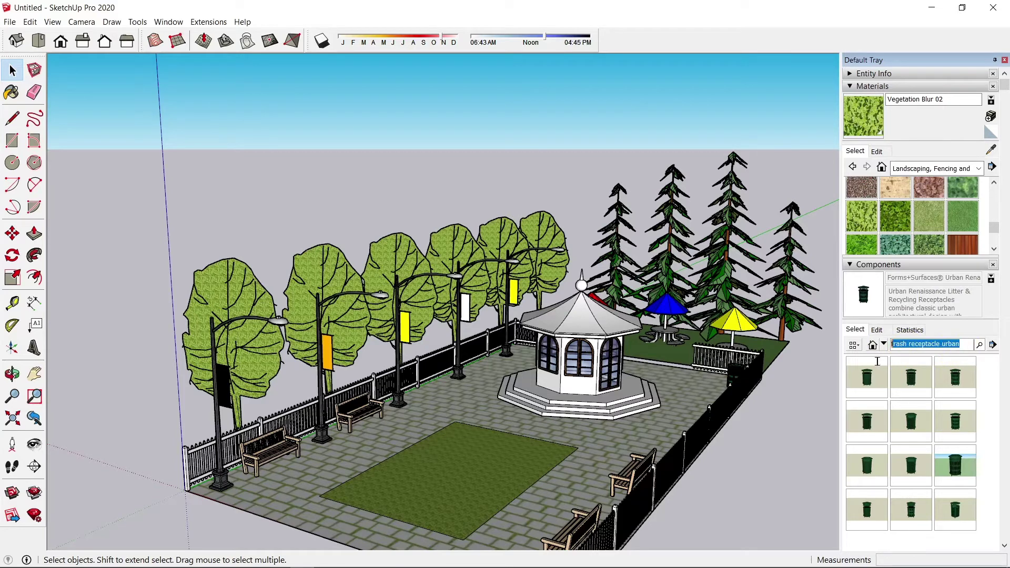
{"action": "key", "text": "BackSpace"}
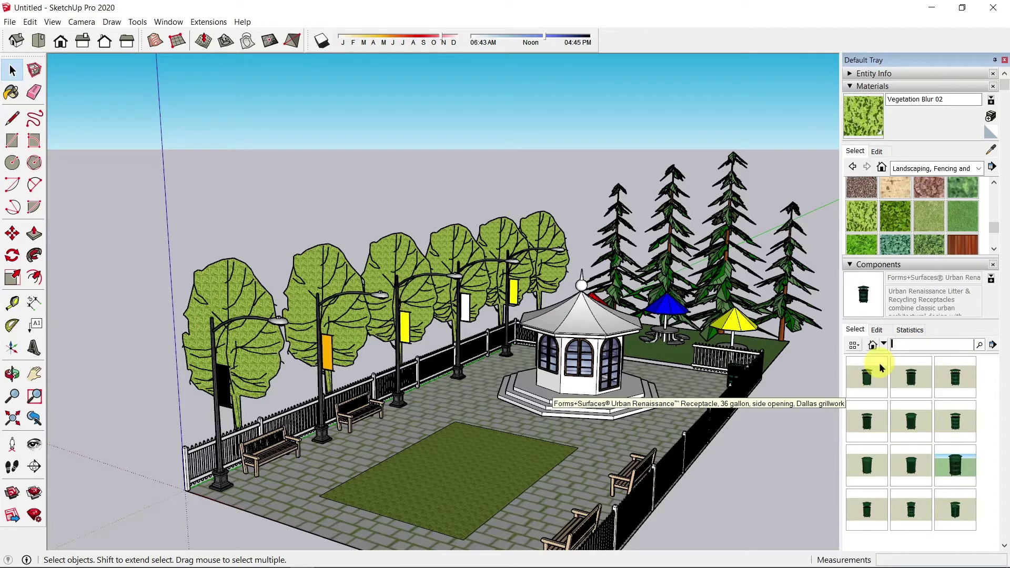
{"action": "type", "text": "flower bed"}
{"action": "key", "text": "Return"}
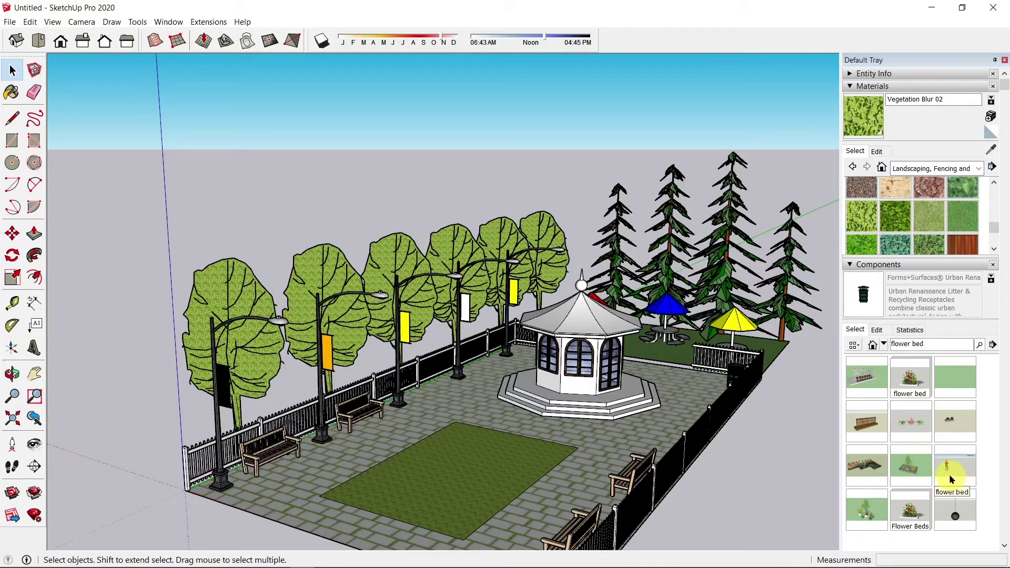
{"action": "left_click", "coordinate": [917, 377]}
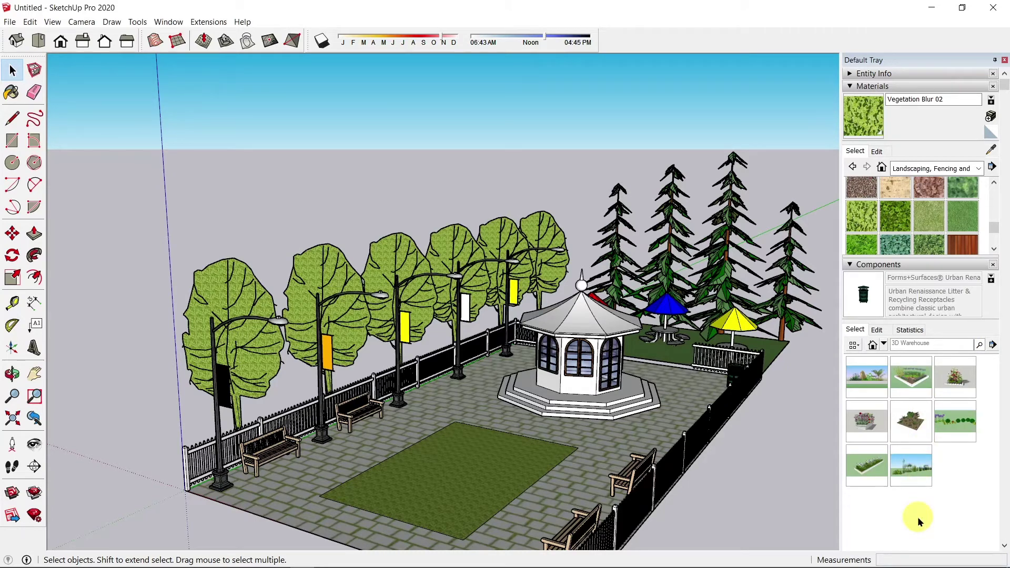
- Drop the Flower bed model onto the lawn in front of the gazebo
{"action": "left_click", "coordinate": [955, 377]}
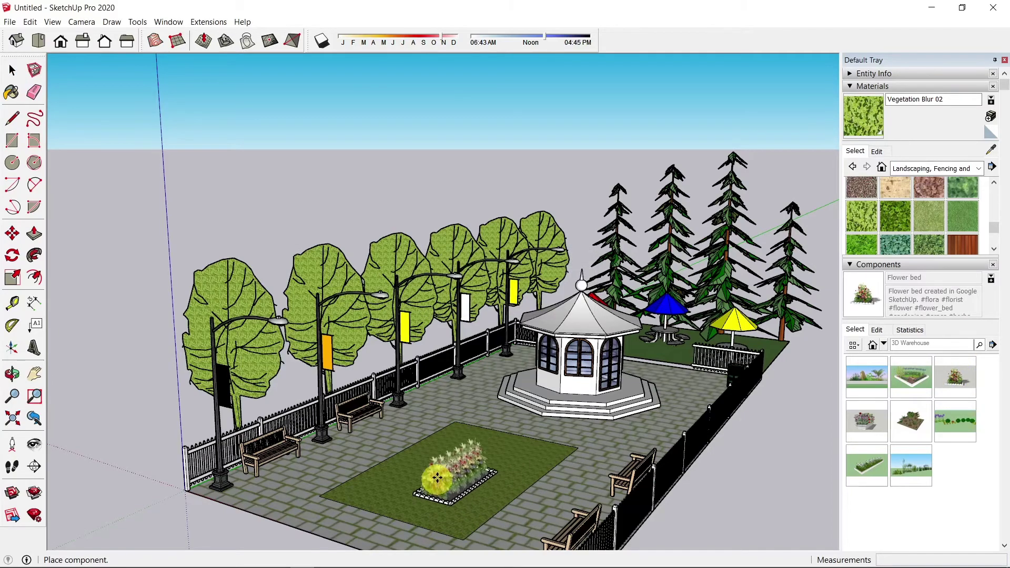
{"action": "scroll", "coordinate": [444, 481], "scroll_direction": "up", "scroll_amount": 2}
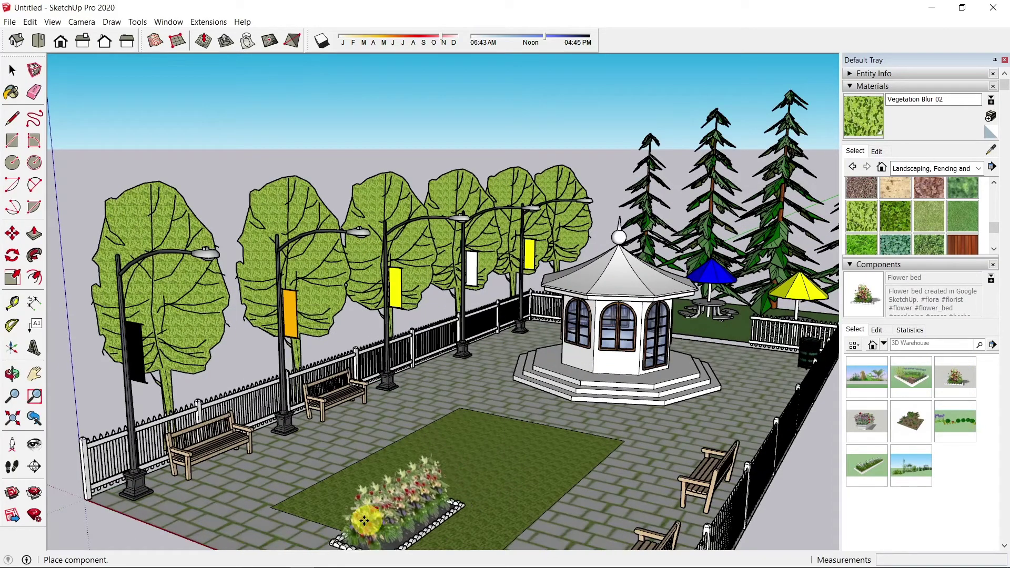
{"action": "left_click", "coordinate": [433, 469]}
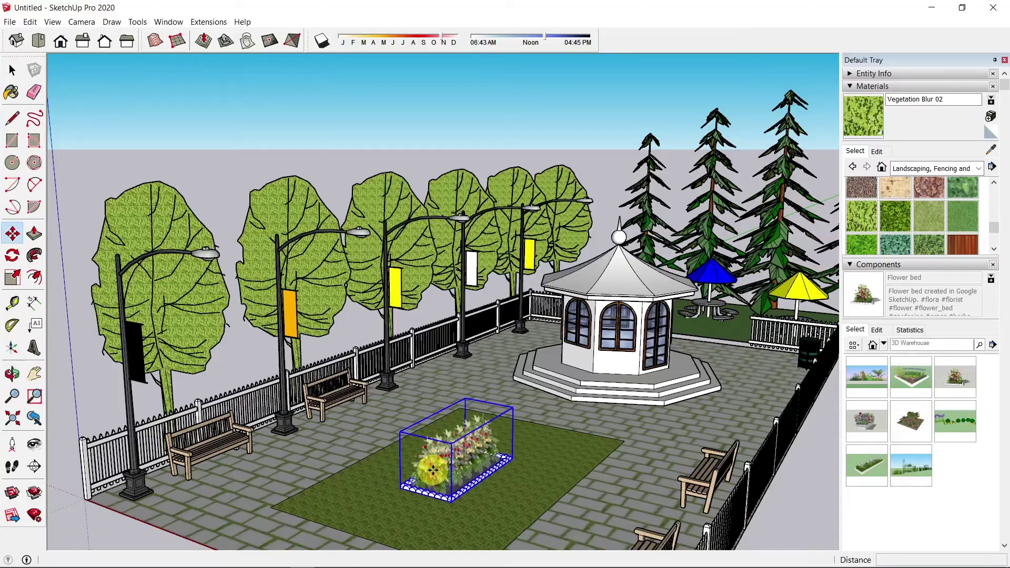
{"action": "scroll", "coordinate": [487, 486], "scroll_direction": "down", "scroll_amount": 2}
{"action": "scroll", "coordinate": [478, 526], "scroll_direction": "up", "scroll_amount": 4}
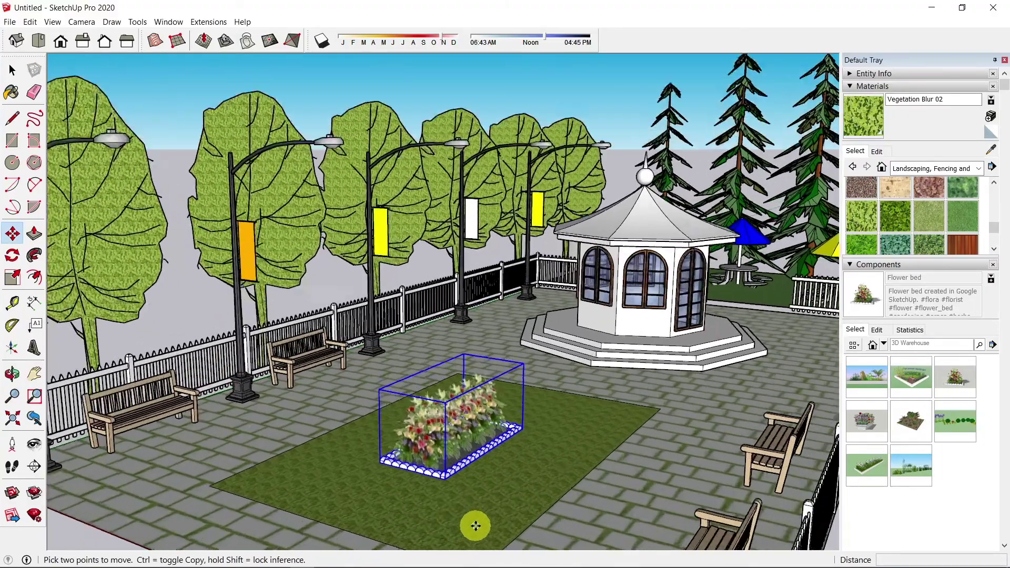
{"action": "scroll", "coordinate": [474, 526], "scroll_direction": "up", "scroll_amount": 1}
{"action": "middle_click_drag", "start_coordinate": [421, 444], "coordinate": [474, 417]}
- Move the flower bed to a new spot on the grass bed
{"action": "key", "text": "m"}
{"action": "scroll", "coordinate": [461, 418], "scroll_direction": "up", "scroll_amount": 3}
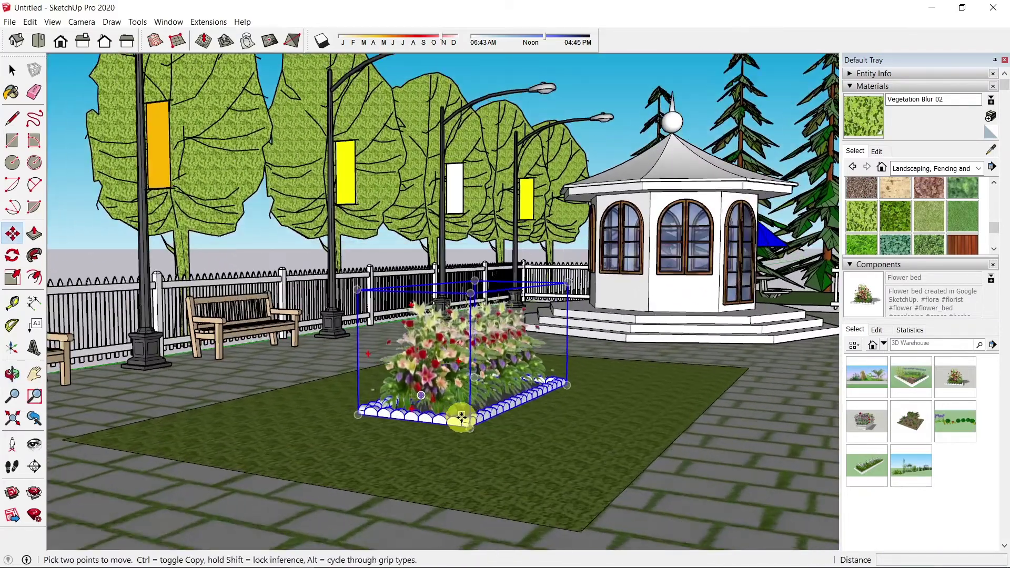
{"action": "scroll", "coordinate": [461, 418], "scroll_direction": "up", "scroll_amount": 1}
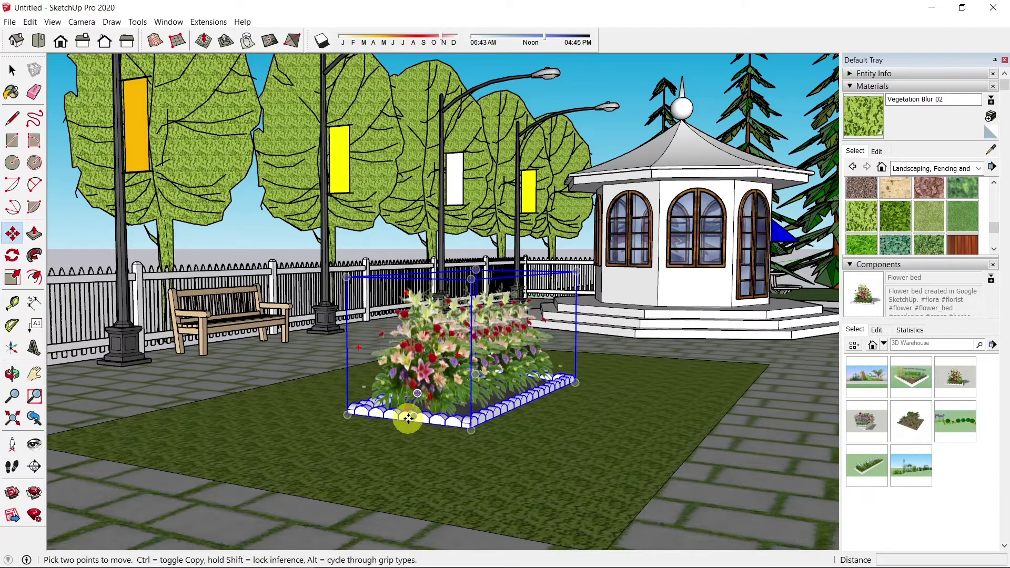
{"action": "scroll", "coordinate": [408, 427], "scroll_direction": "up", "scroll_amount": 4}
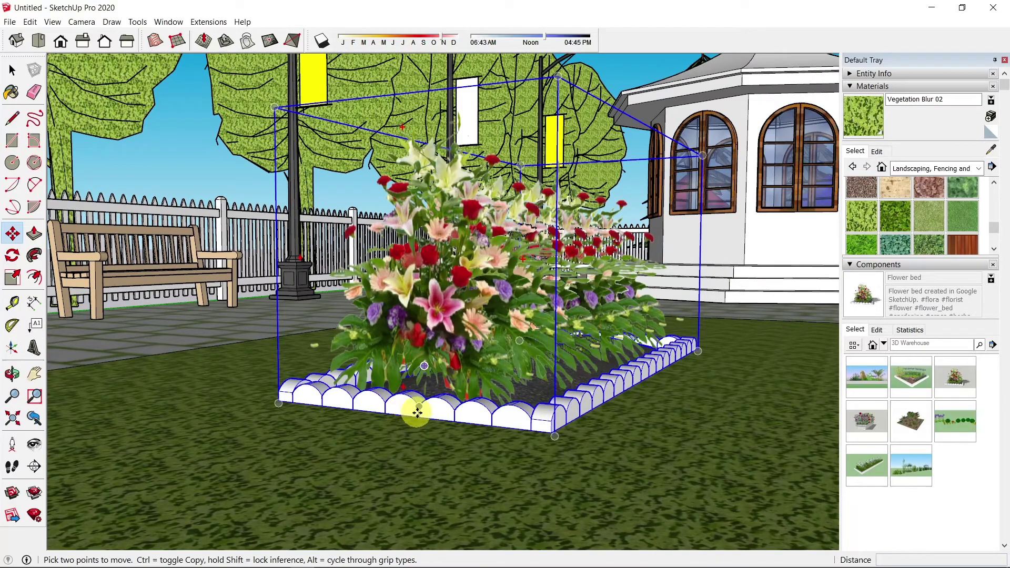
{"action": "left_click", "coordinate": [418, 416]}
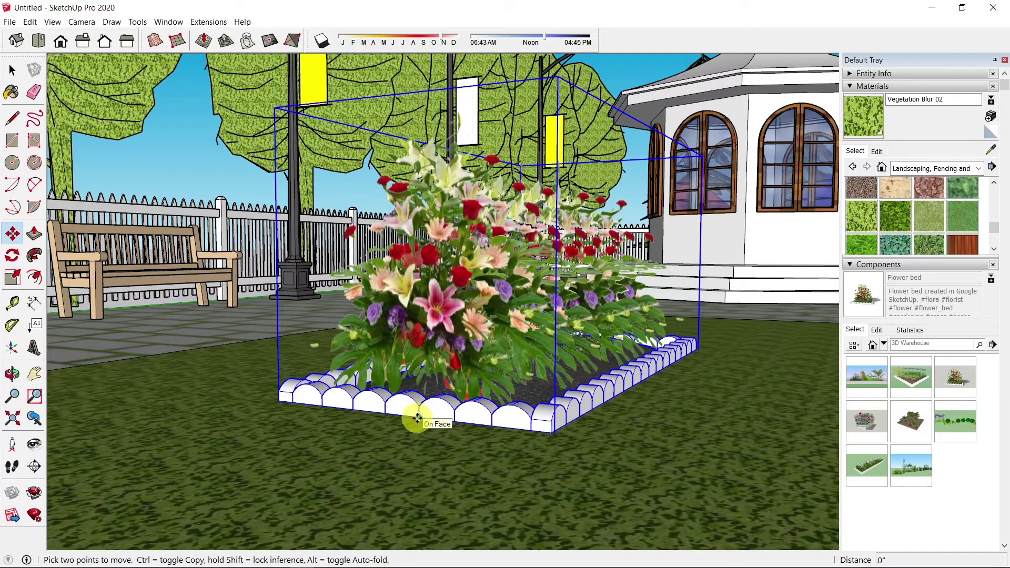
{"action": "scroll", "coordinate": [417, 416], "scroll_direction": "down", "scroll_amount": 5}
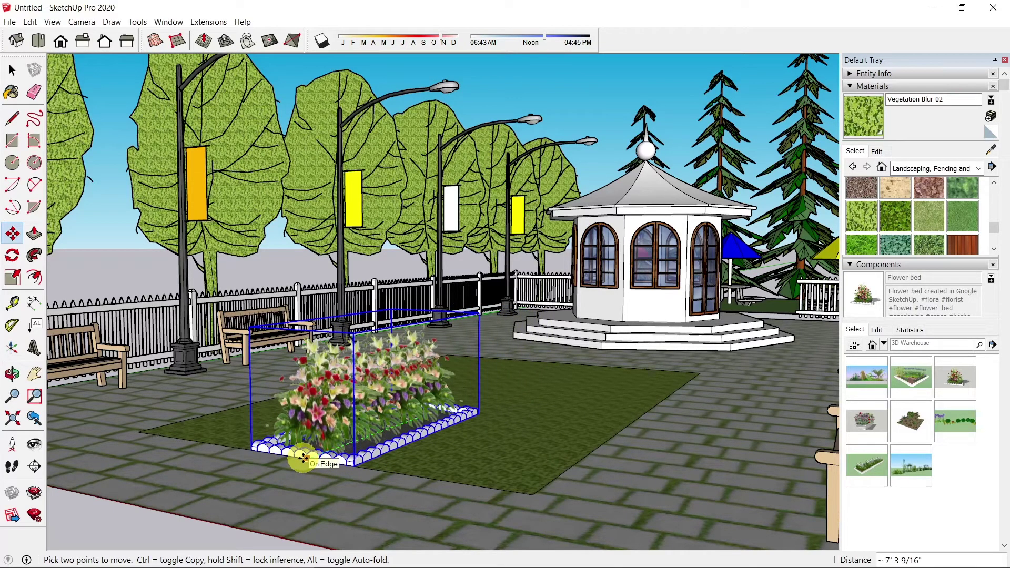
{"action": "left_click", "coordinate": [302, 458]}
{"action": "middle_click_drag", "start_coordinate": [536, 401], "coordinate": [523, 428]}
{"action": "left_click", "coordinate": [410, 505]}
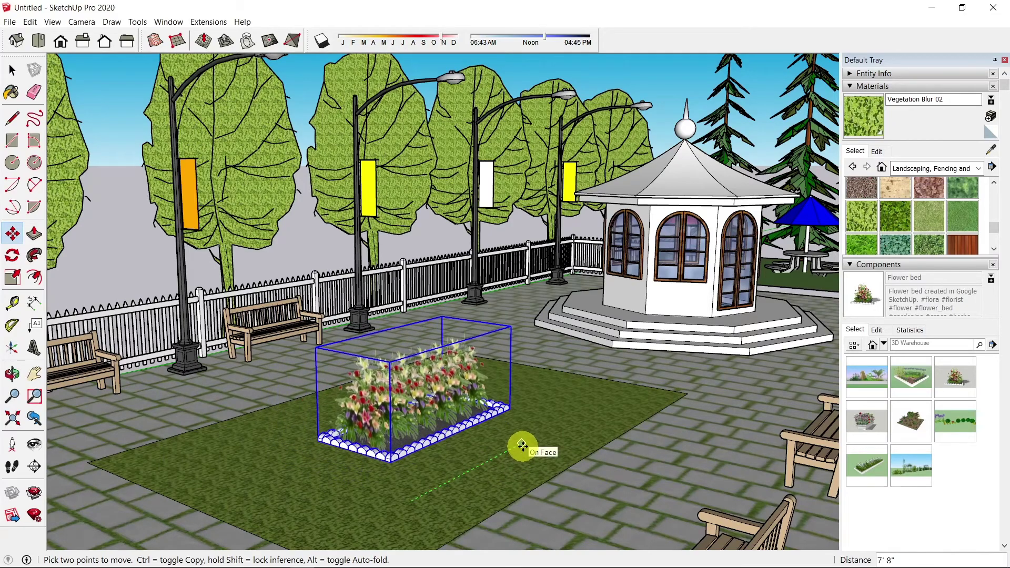
{"action": "middle_click_drag", "start_coordinate": [522, 445], "coordinate": [575, 462]}
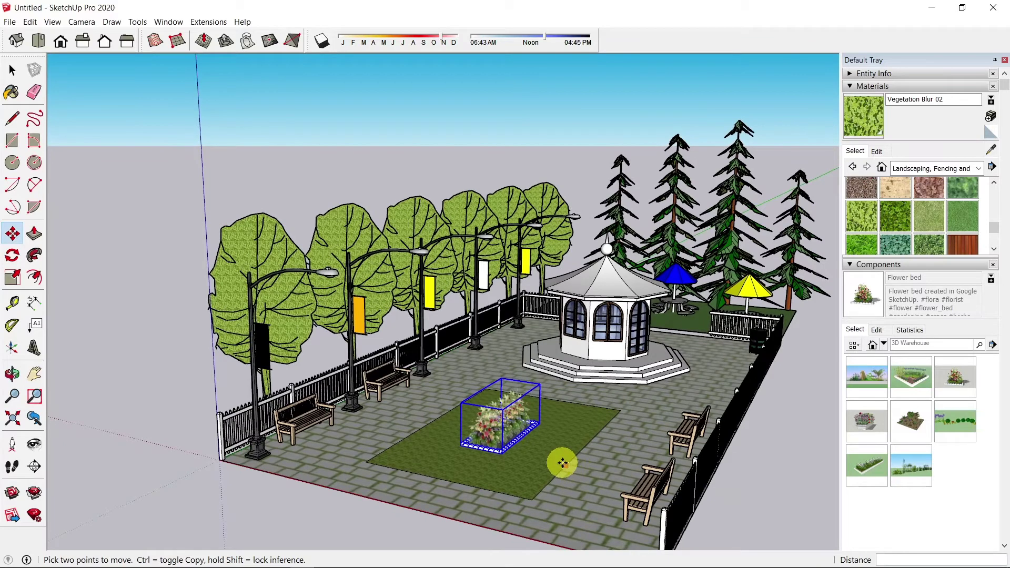
- Scale the flower bed to stretch it longer
{"action": "key", "text": "s"}
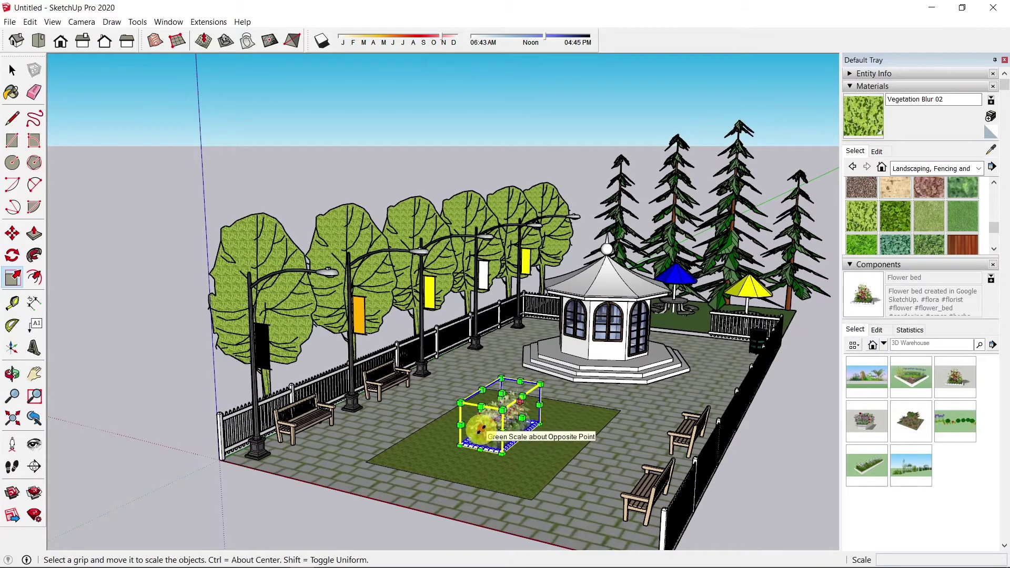
{"action": "left_click_drag", "start_coordinate": [480, 428], "coordinate": [466, 442]}
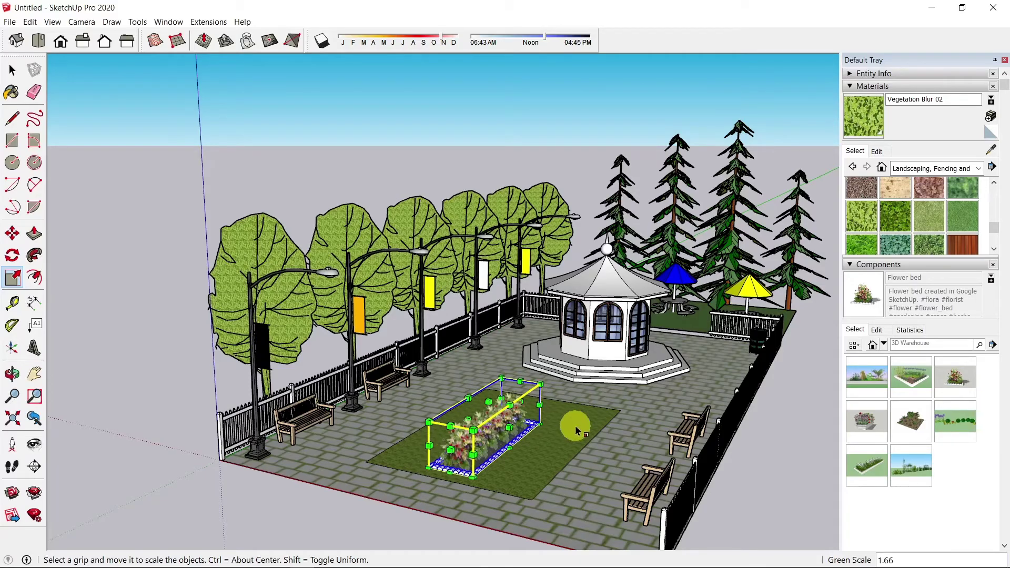
{"action": "scroll", "coordinate": [544, 458], "scroll_direction": "up", "scroll_amount": 5}
{"action": "scroll", "coordinate": [472, 474], "scroll_direction": "up", "scroll_amount": 4}
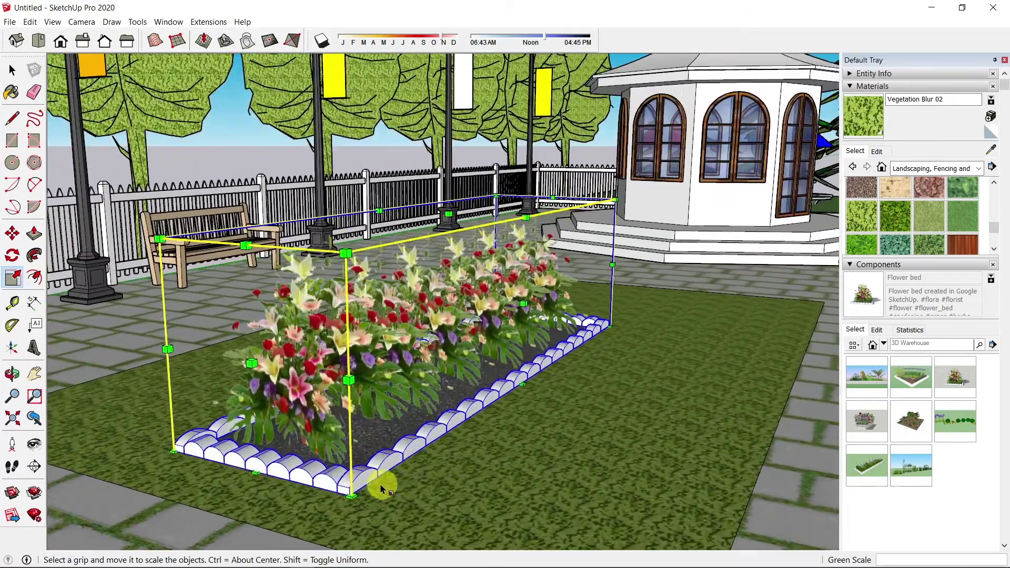
{"action": "middle_click_drag", "start_coordinate": [457, 474], "coordinate": [356, 440]}
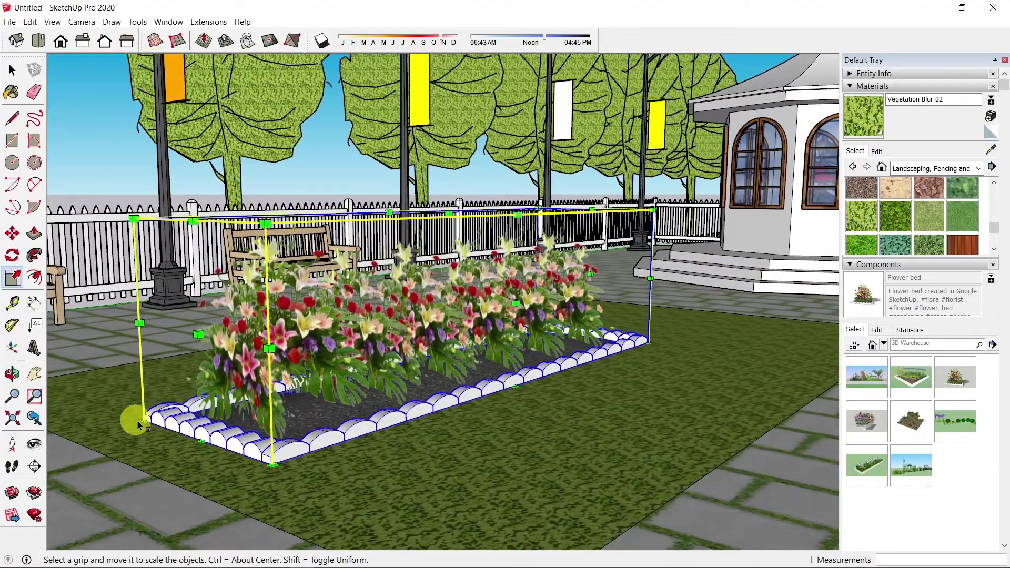
{"action": "middle_click_drag", "start_coordinate": [289, 462], "coordinate": [413, 443]}
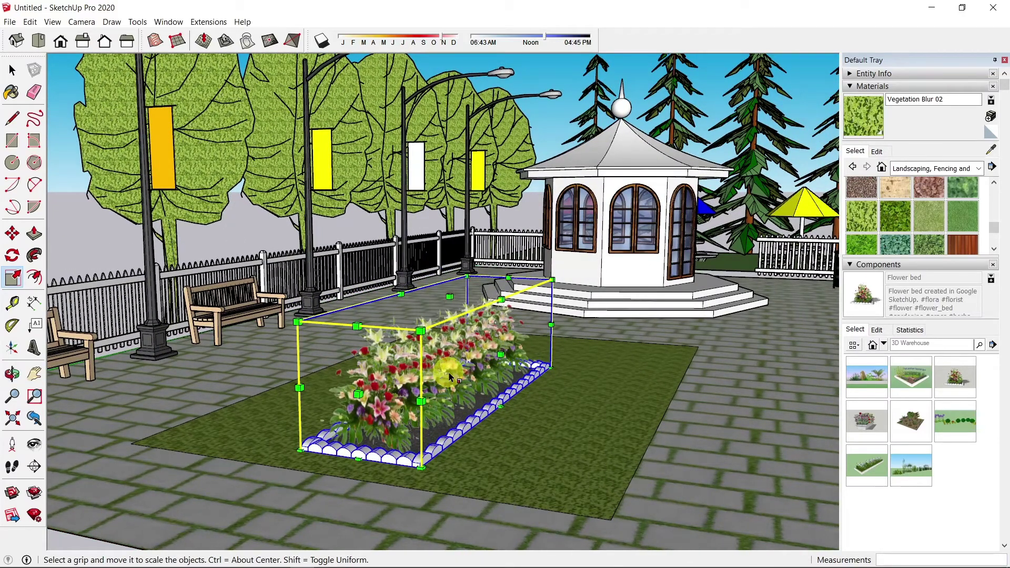
{"action": "key", "text": "space"}
{"action": "mouse_move", "coordinate": [581, 378]}
{"action": "middle_mouse_down"}
{"action": "mouse_move", "coordinate": [525, 350]}
{"action": "mouse_move", "coordinate": [584, 365]}
{"action": "mouse_move", "coordinate": [579, 374]}
{"action": "middle_mouse_up"}
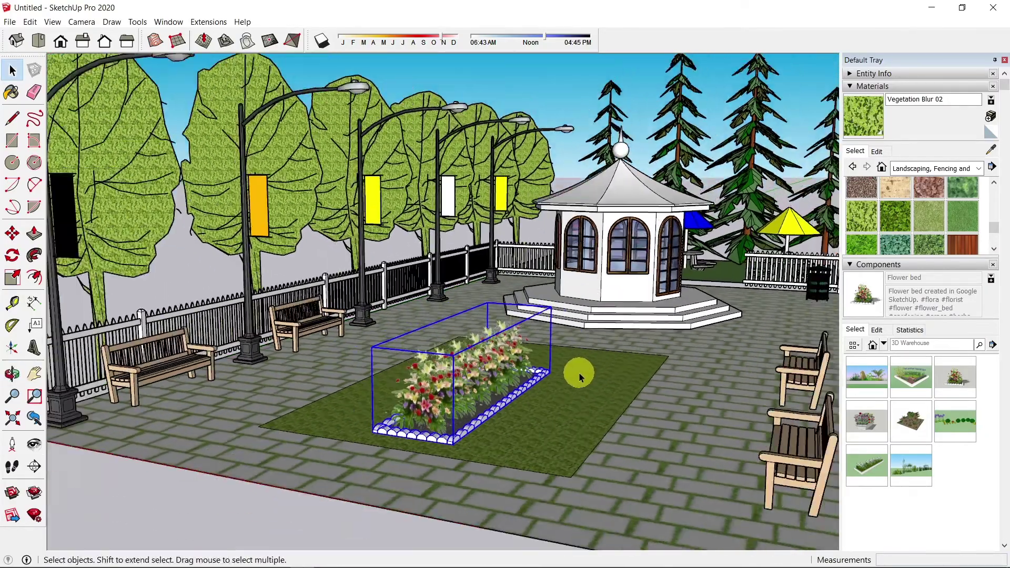
- Move the flower bed about 2' 8 3/4" toward the middle of the lawn
{"action": "key", "text": "m"}
{"action": "left_click", "coordinate": [530, 435]}
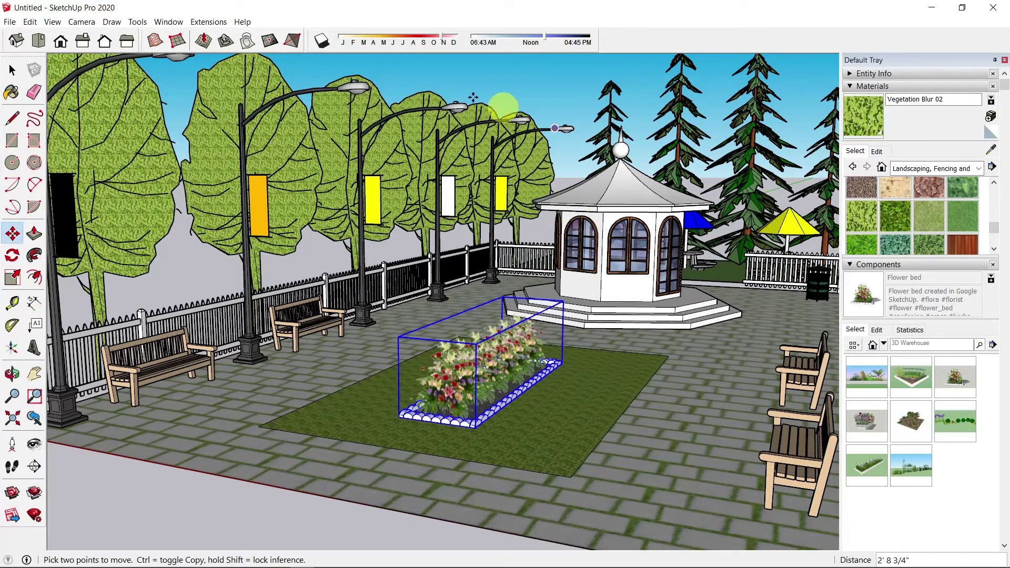
{"action": "left_click", "coordinate": [12, 70]}
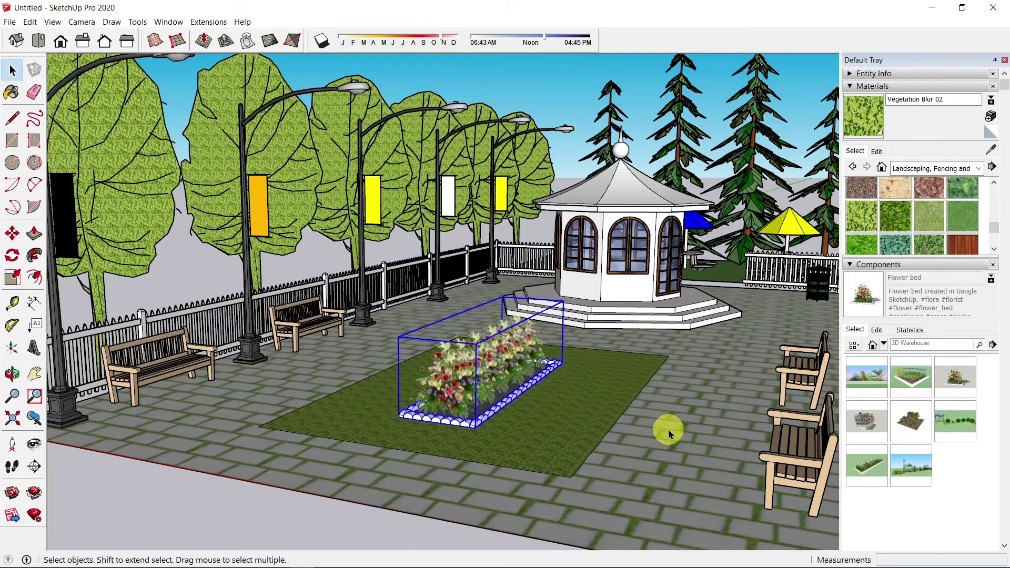
- From the Components Sampler, place the 2D Girls Dog figure on the lawn beside the flower bed
{"action": "left_click", "coordinate": [678, 400]}
{"action": "left_click", "coordinate": [931, 302]}
{"action": "left_click", "coordinate": [924, 345]}
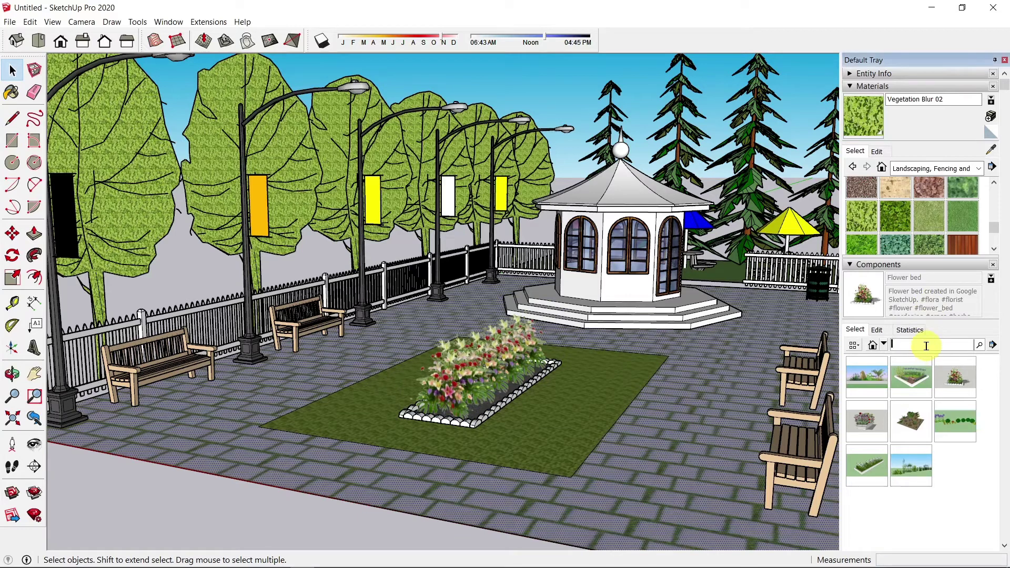
{"action": "left_click", "coordinate": [884, 344]}
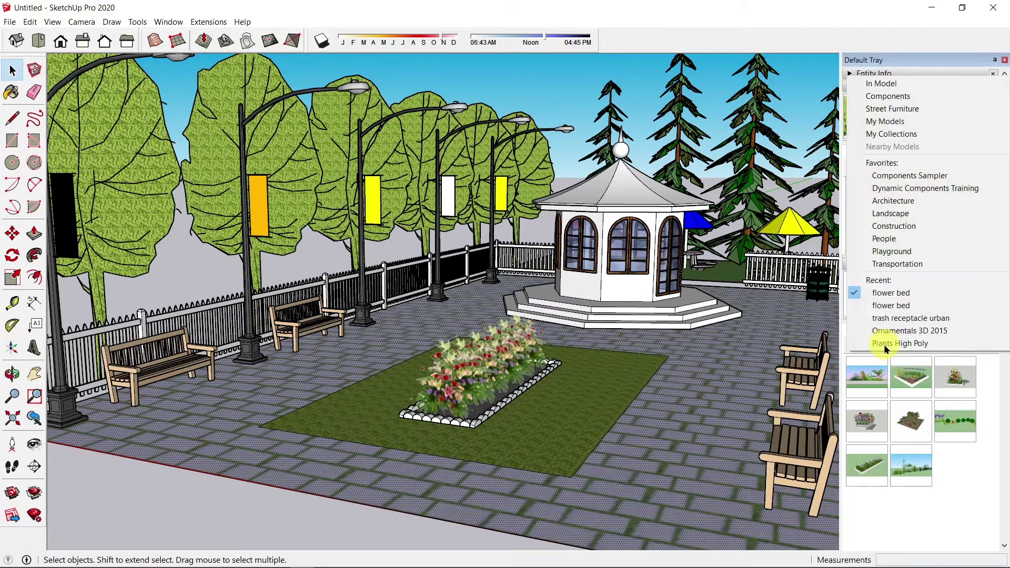
{"action": "left_click", "coordinate": [914, 240]}
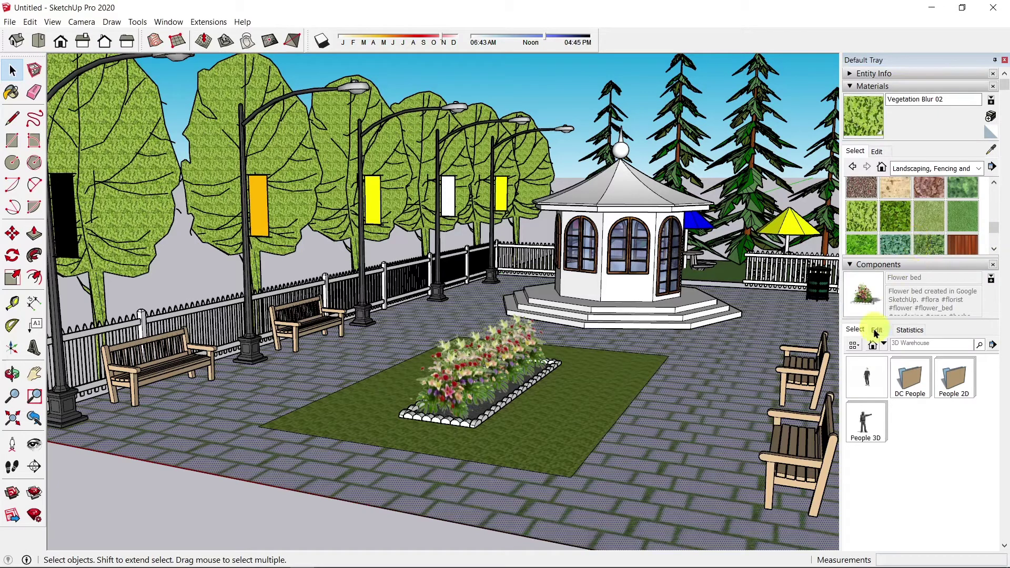
{"action": "left_click", "coordinate": [879, 344]}
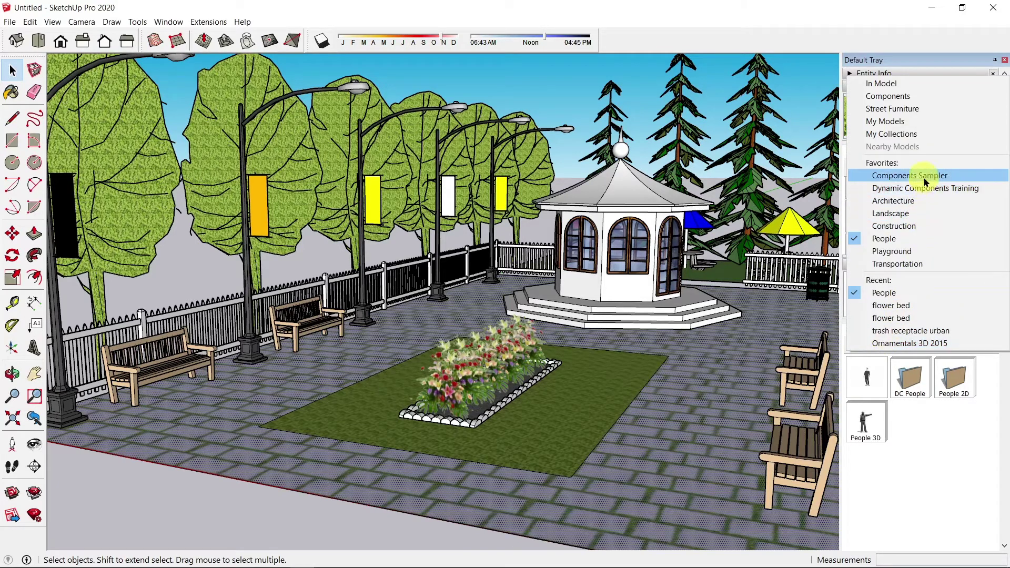
{"action": "left_click", "coordinate": [924, 178]}
{"action": "left_click", "coordinate": [868, 386]}
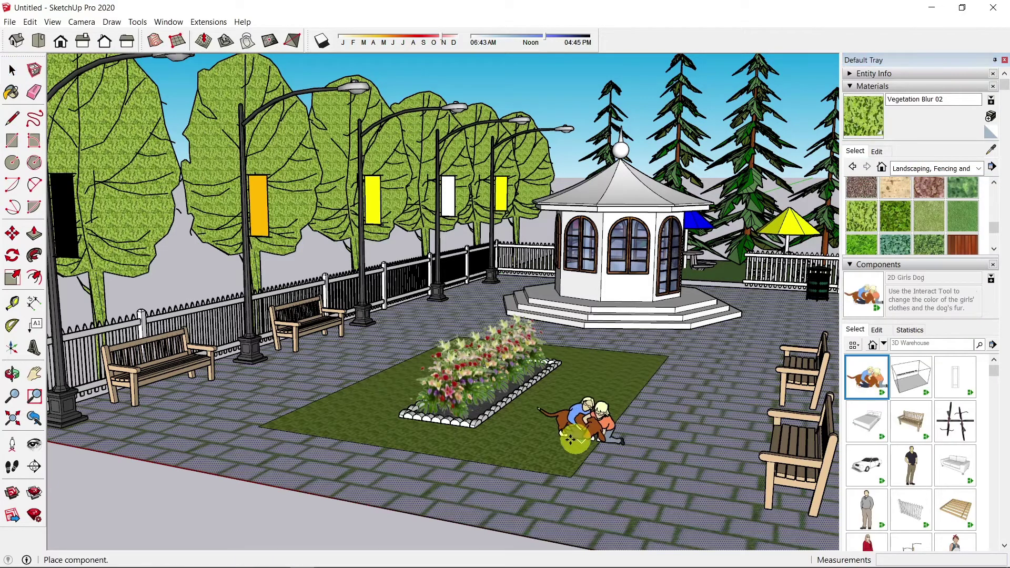
{"action": "left_click", "coordinate": [542, 451]}
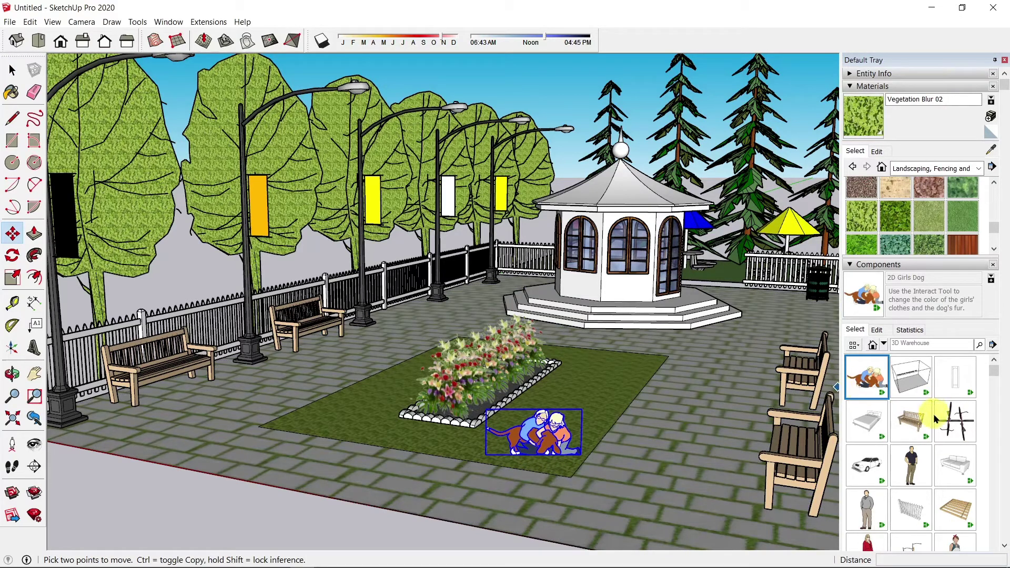
- Place the Nancy figure standing on the plaza near the back fence
{"action": "scroll", "coordinate": [936, 421], "scroll_direction": "down", "scroll_amount": 1}
{"action": "scroll", "coordinate": [935, 423], "scroll_direction": "down", "scroll_amount": 2}
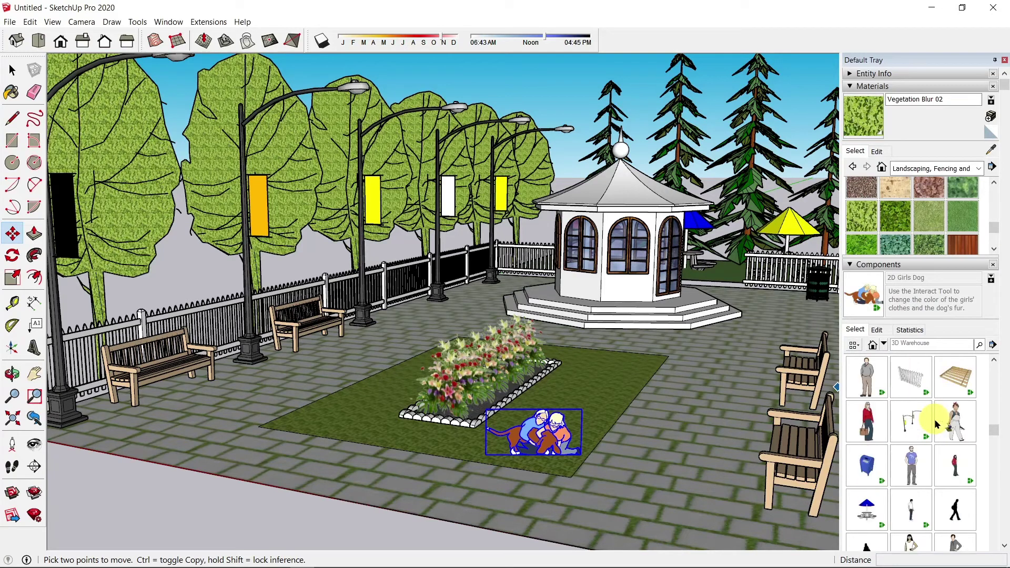
{"action": "scroll", "coordinate": [932, 432], "scroll_direction": "down", "scroll_amount": 2}
{"action": "scroll", "coordinate": [933, 432], "scroll_direction": "up", "scroll_amount": 1}
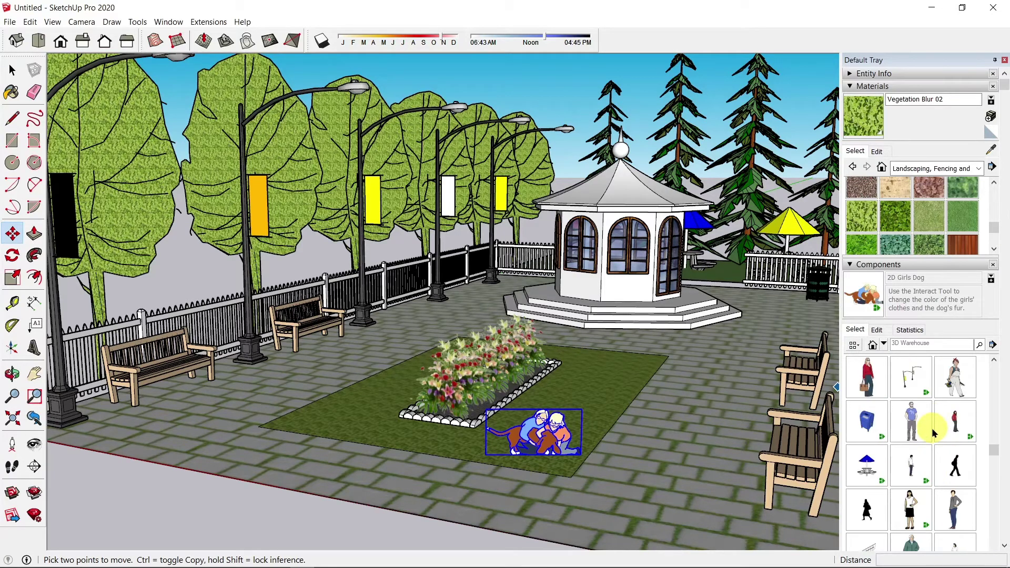
{"action": "left_click", "coordinate": [955, 420]}
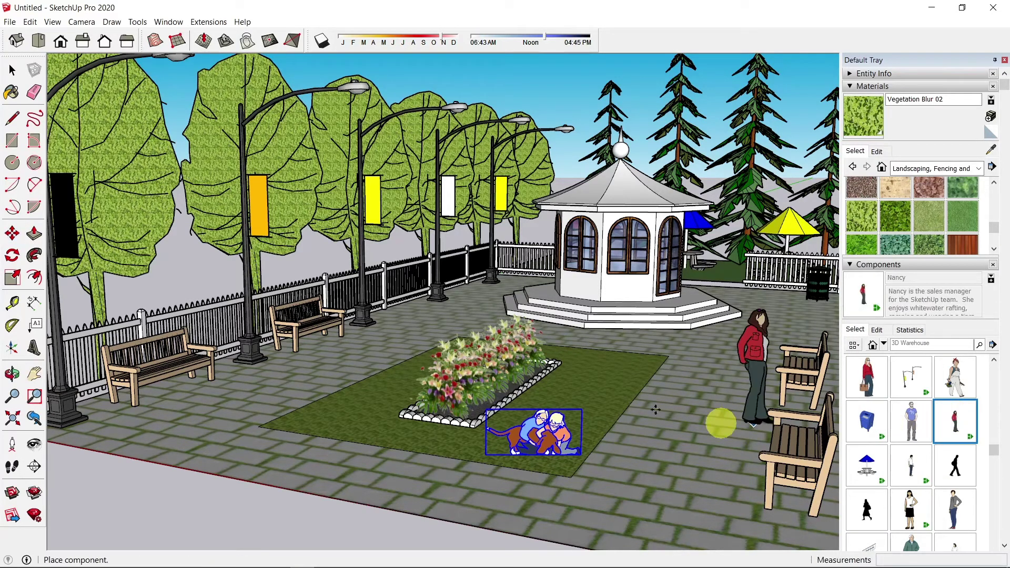
{"action": "left_click", "coordinate": [471, 311]}
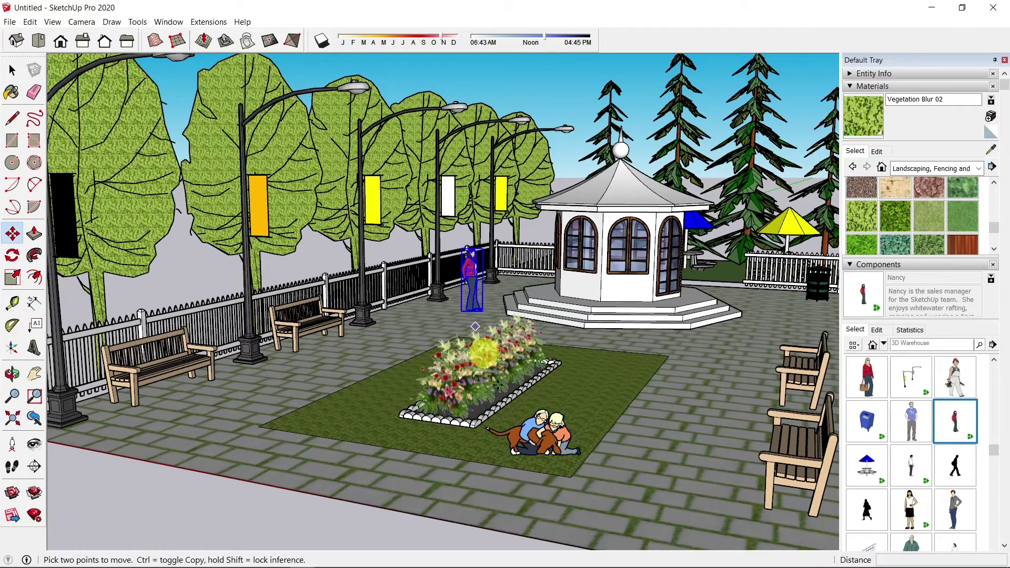
{"action": "scroll", "coordinate": [972, 483], "scroll_direction": "down", "scroll_amount": 2}
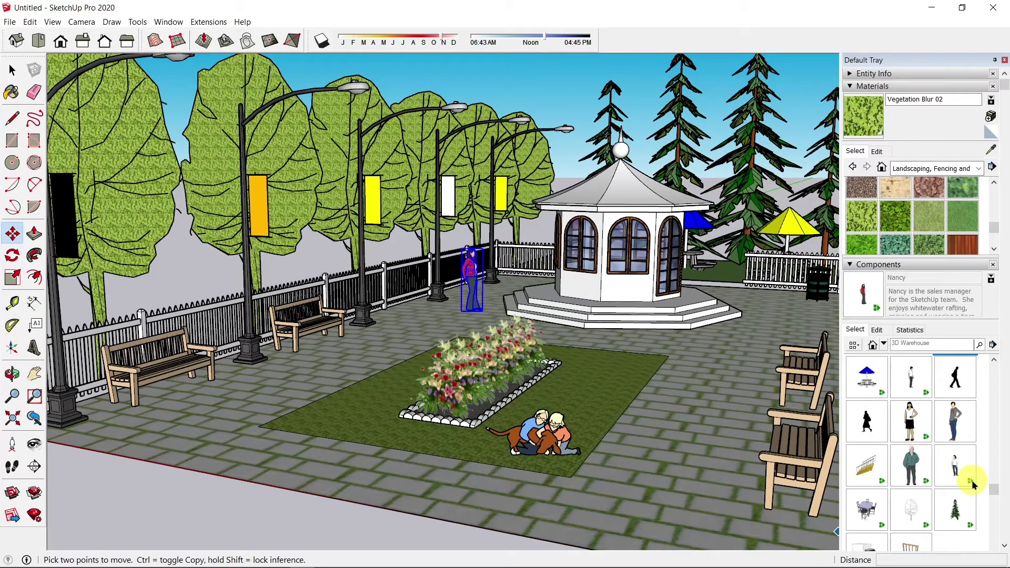
- Search 'people 2D sit' and seat the 2D girl sitting figure on the second fence bench
{"action": "scroll", "coordinate": [971, 475], "scroll_direction": "up", "scroll_amount": 2}
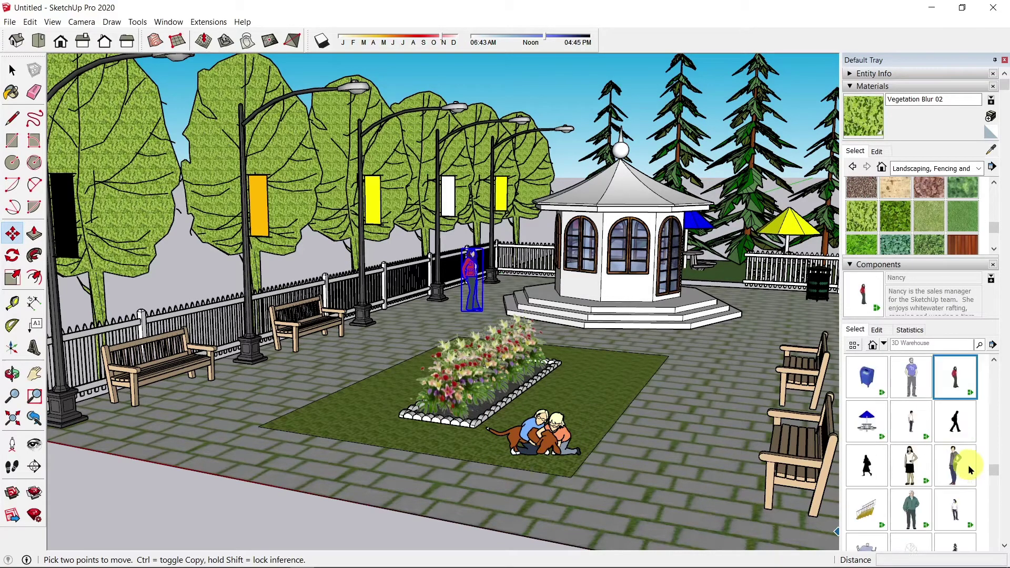
{"action": "scroll", "coordinate": [970, 469], "scroll_direction": "up", "scroll_amount": 1}
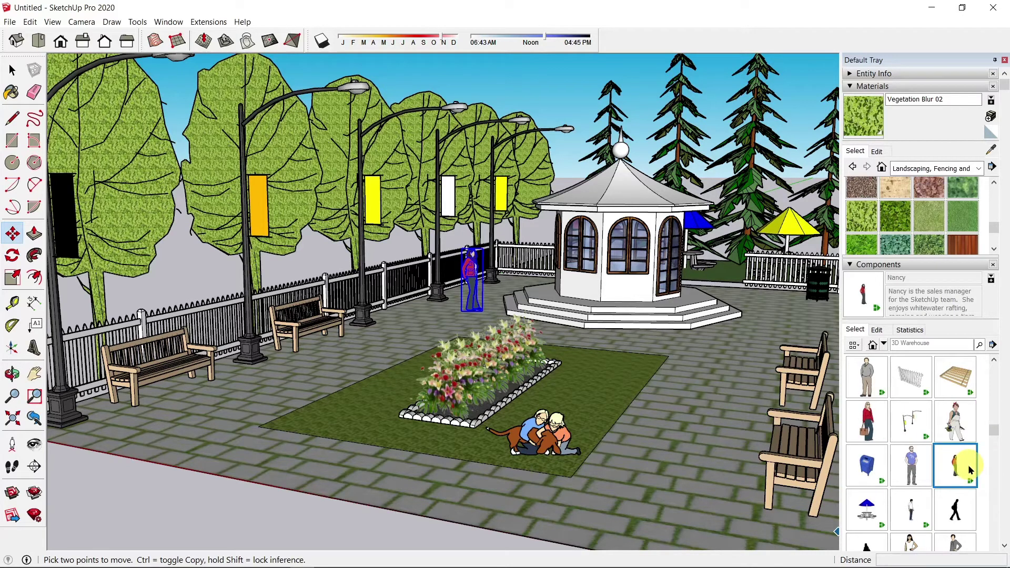
{"action": "left_click", "coordinate": [933, 343]}
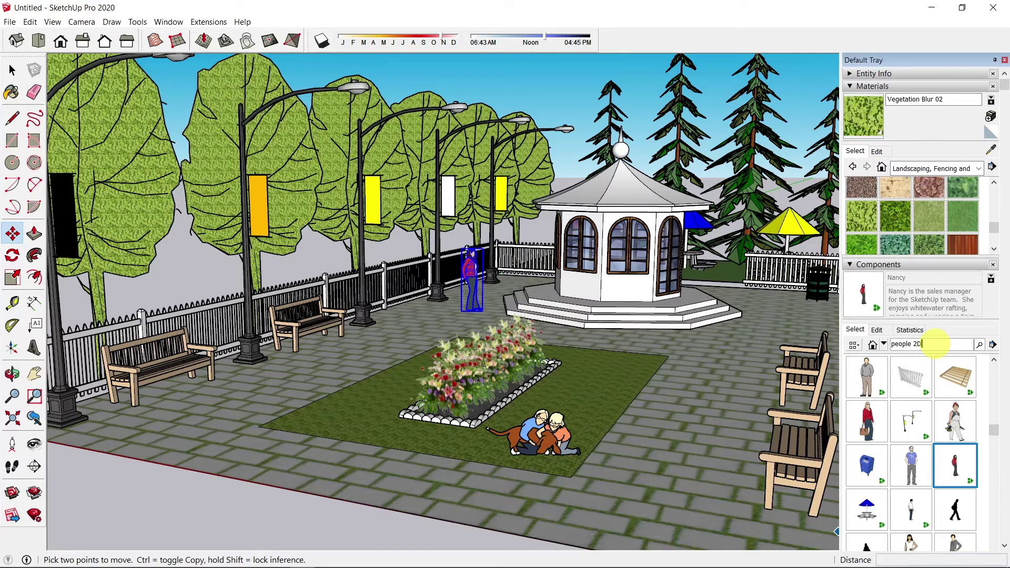
{"action": "key", "text": "Return"}
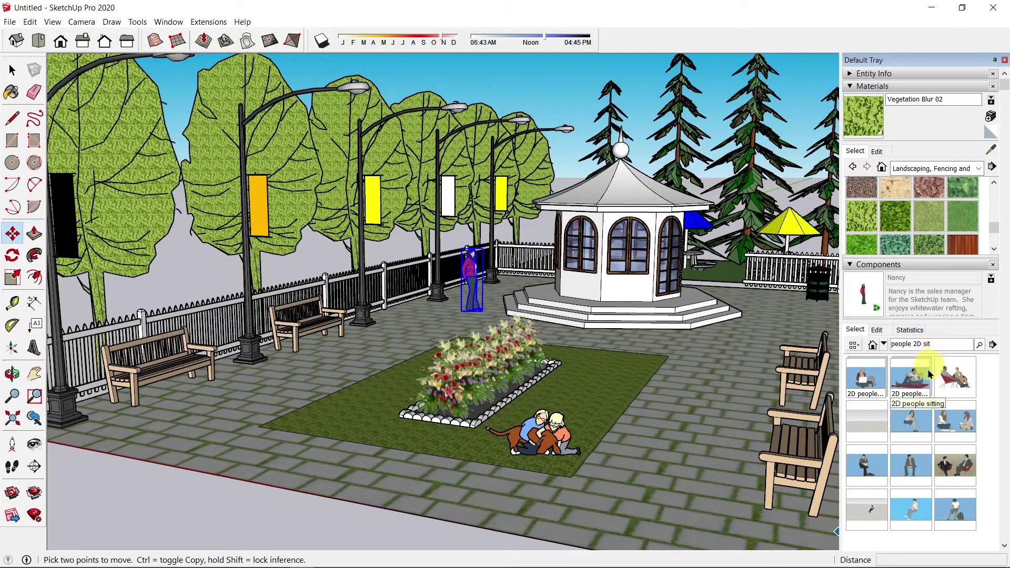
{"action": "left_click", "coordinate": [909, 422]}
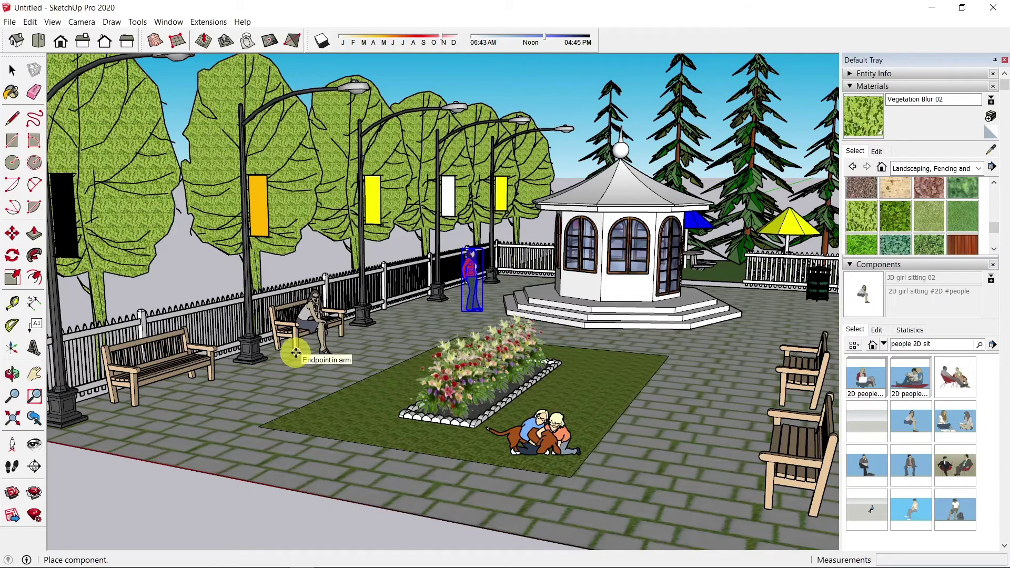
{"action": "left_click", "coordinate": [295, 351]}
{"action": "scroll", "coordinate": [295, 350], "scroll_direction": "up", "scroll_amount": 5}
{"action": "scroll", "coordinate": [334, 329], "scroll_direction": "up", "scroll_amount": 6}
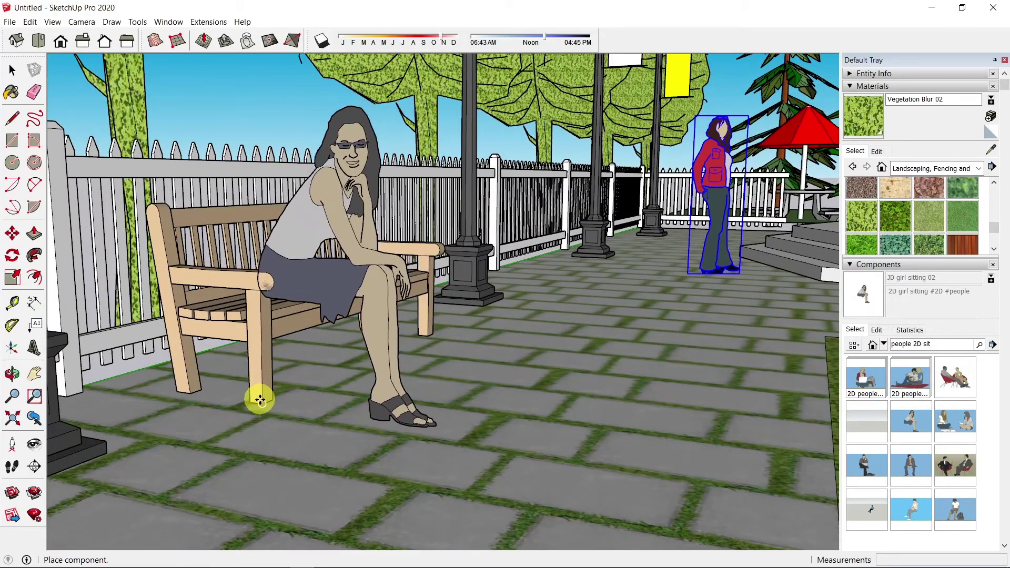
{"action": "left_click", "coordinate": [261, 399]}
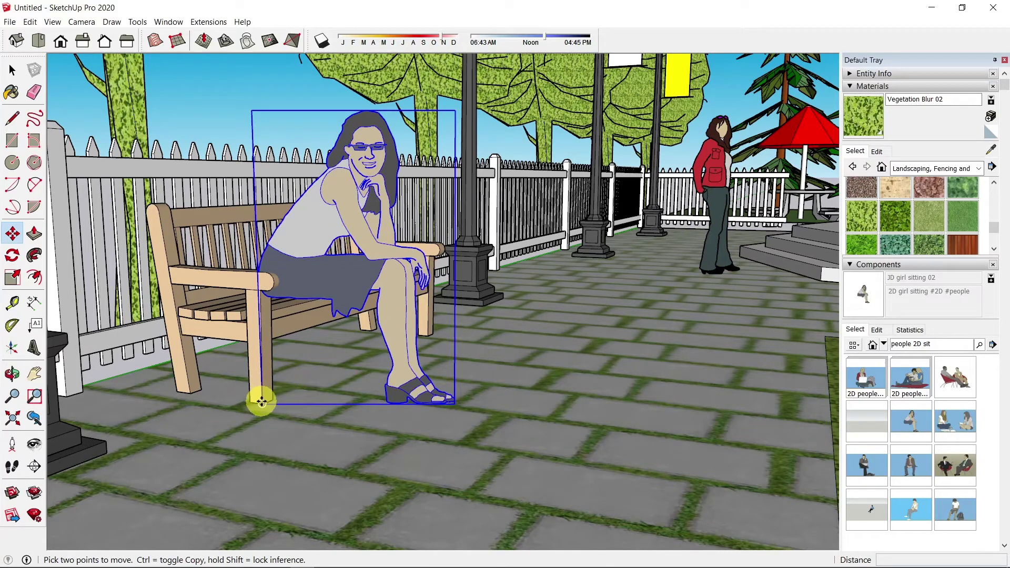
{"action": "left_click", "coordinate": [263, 399]}
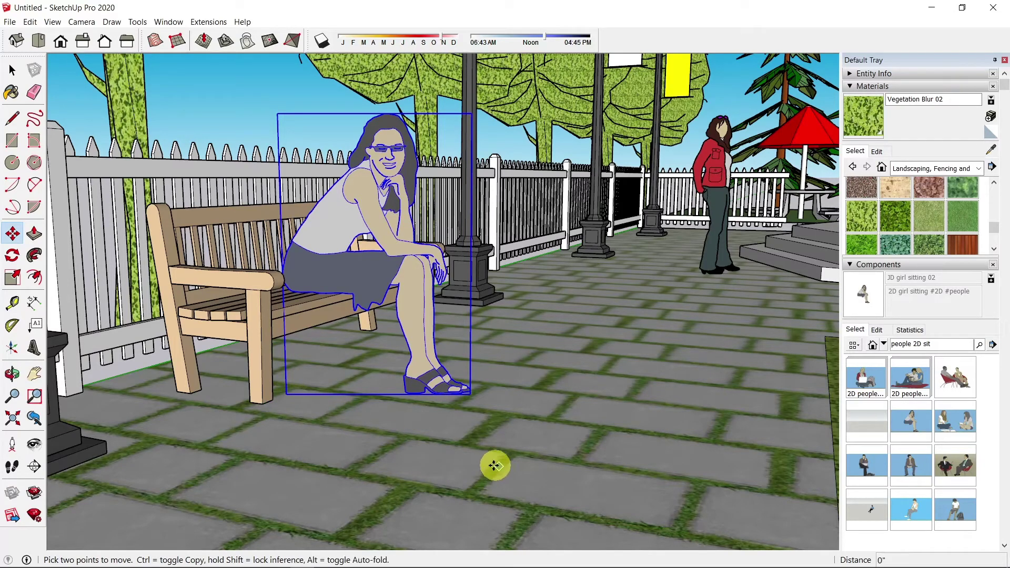
{"action": "left_click", "coordinate": [465, 461]}
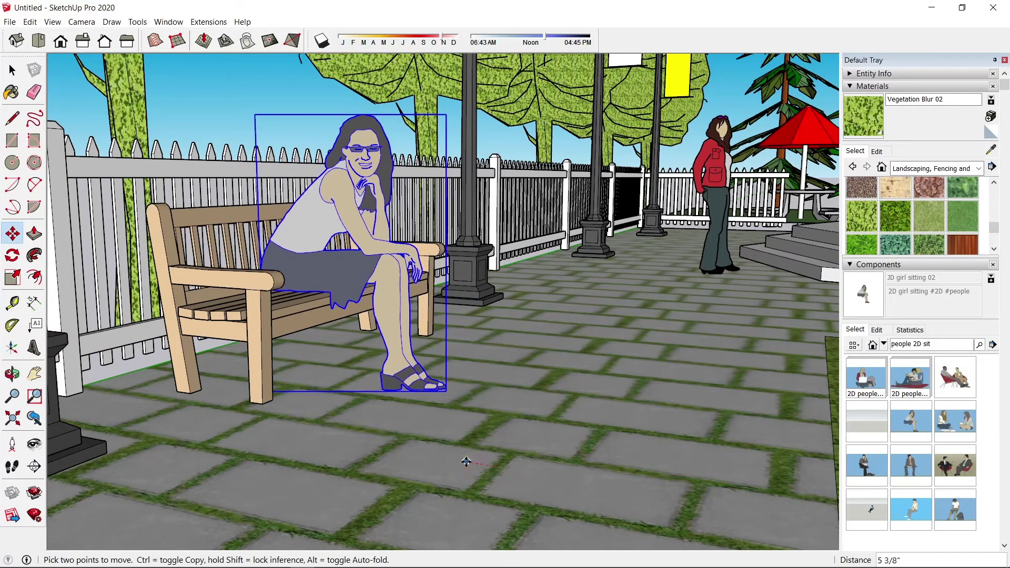
- Zoom out, orbit and pan to frame the whole plaza
{"action": "scroll", "coordinate": [504, 416], "scroll_direction": "down", "scroll_amount": 8}
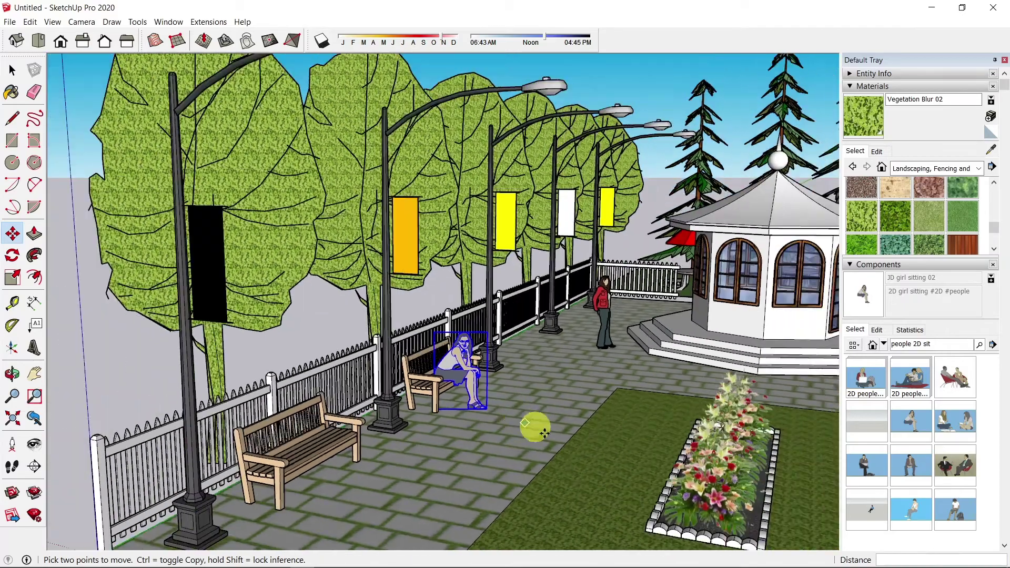
{"action": "middle_click_drag", "start_coordinate": [593, 512], "coordinate": [495, 440]}
{"action": "scroll", "coordinate": [495, 439], "scroll_direction": "down", "scroll_amount": 3}
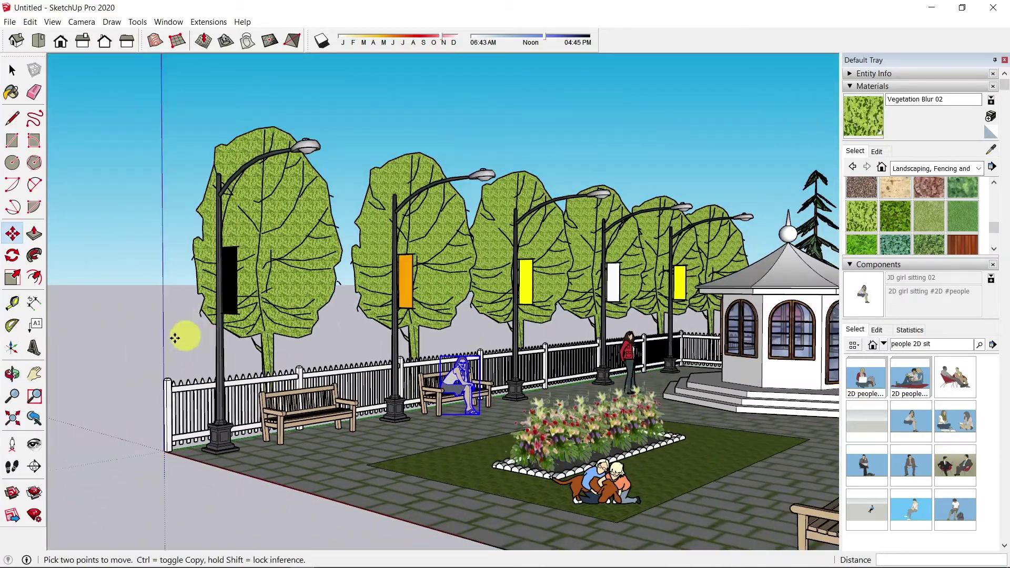
{"action": "left_click", "coordinate": [34, 373]}
{"action": "left_click_drag", "start_coordinate": [631, 316], "coordinate": [526, 300]}
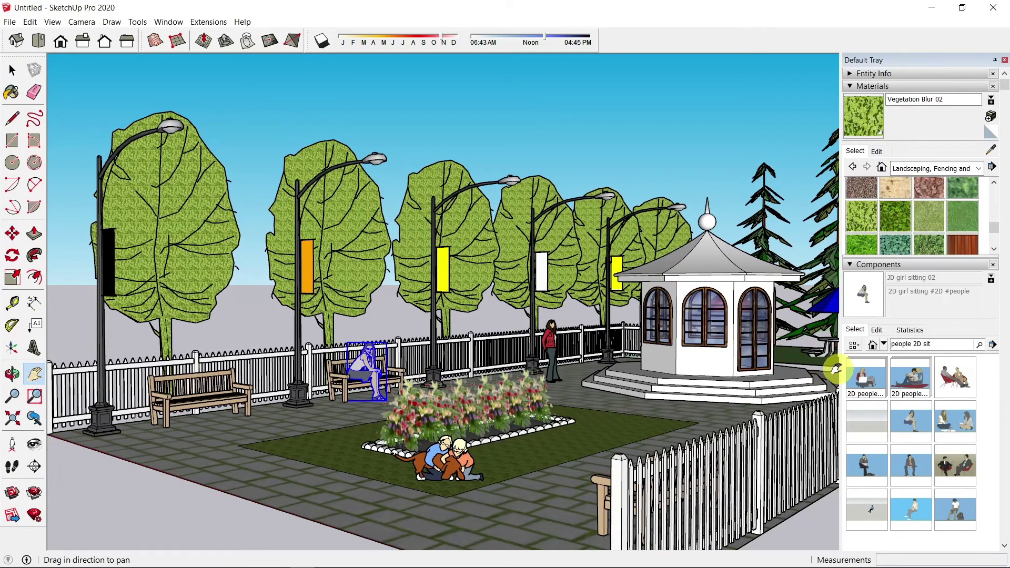
{"action": "left_click_drag", "start_coordinate": [836, 370], "coordinate": [884, 366]}
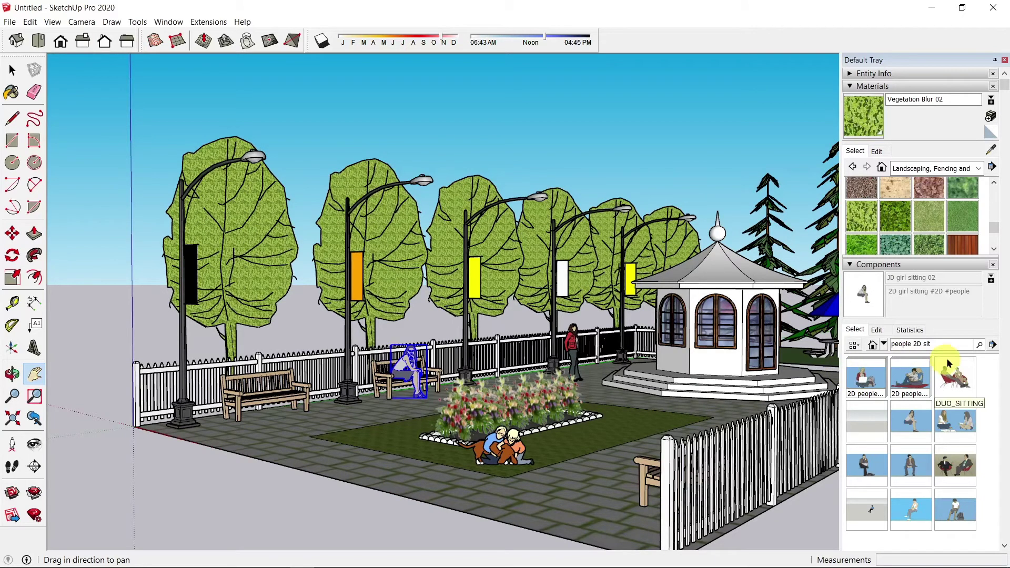
- Place the standing Steve figure from the Components Sampler at the lawn's front edge
{"action": "left_click", "coordinate": [884, 344]}
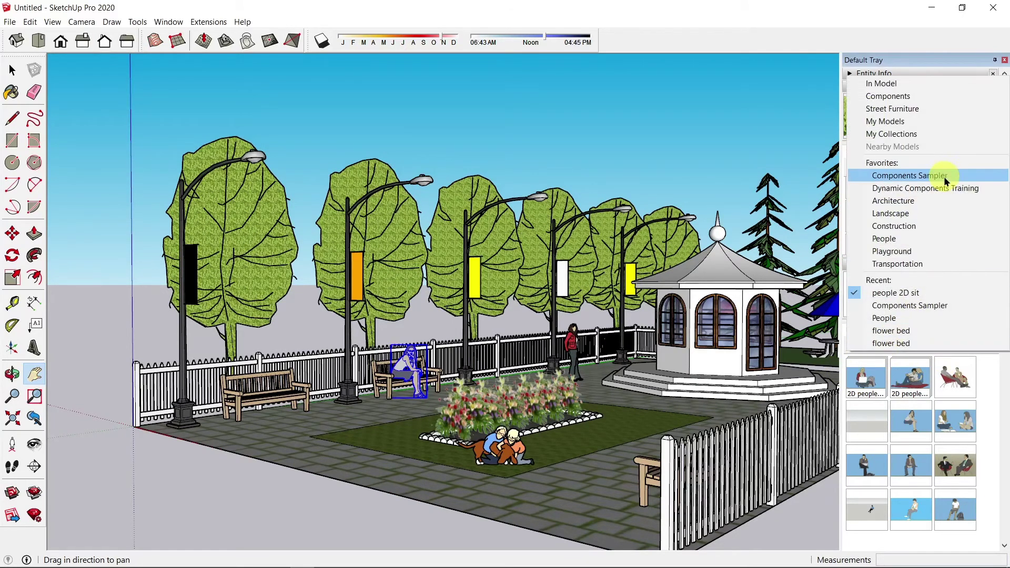
{"action": "left_click", "coordinate": [941, 174]}
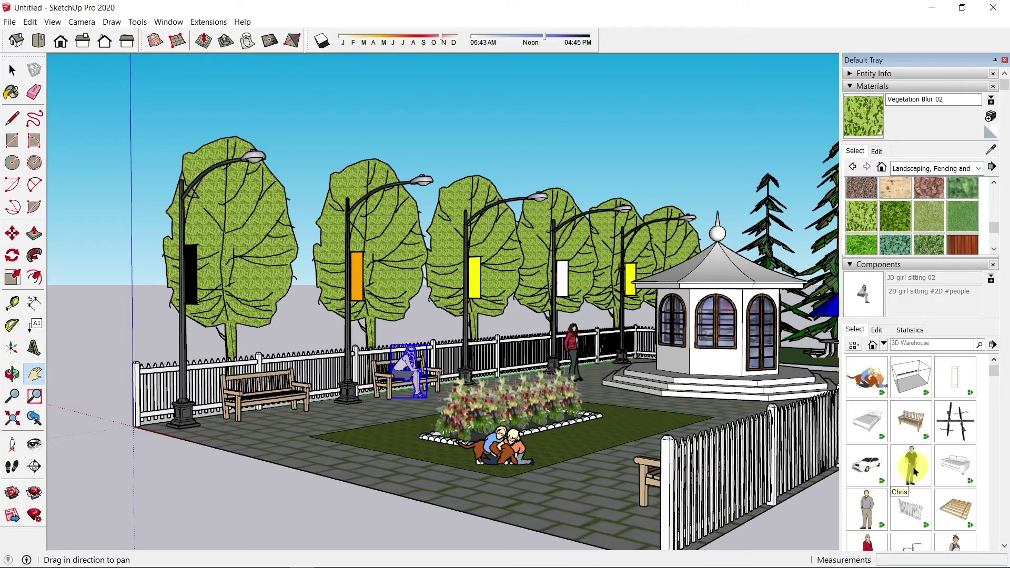
{"action": "scroll", "coordinate": [907, 461], "scroll_direction": "down", "scroll_amount": 2}
{"action": "scroll", "coordinate": [932, 427], "scroll_direction": "down", "scroll_amount": 4}
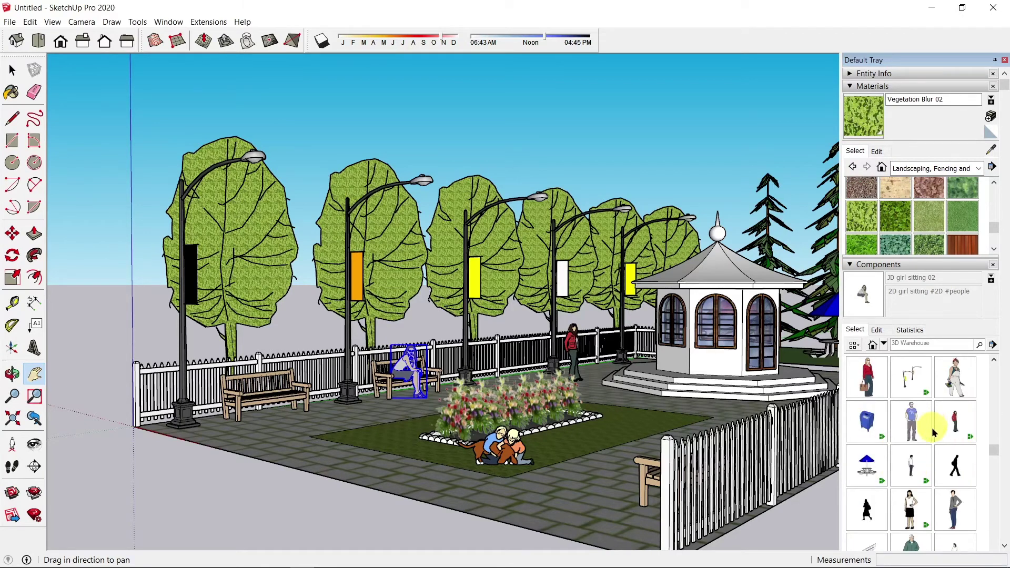
{"action": "left_click", "coordinate": [911, 466]}
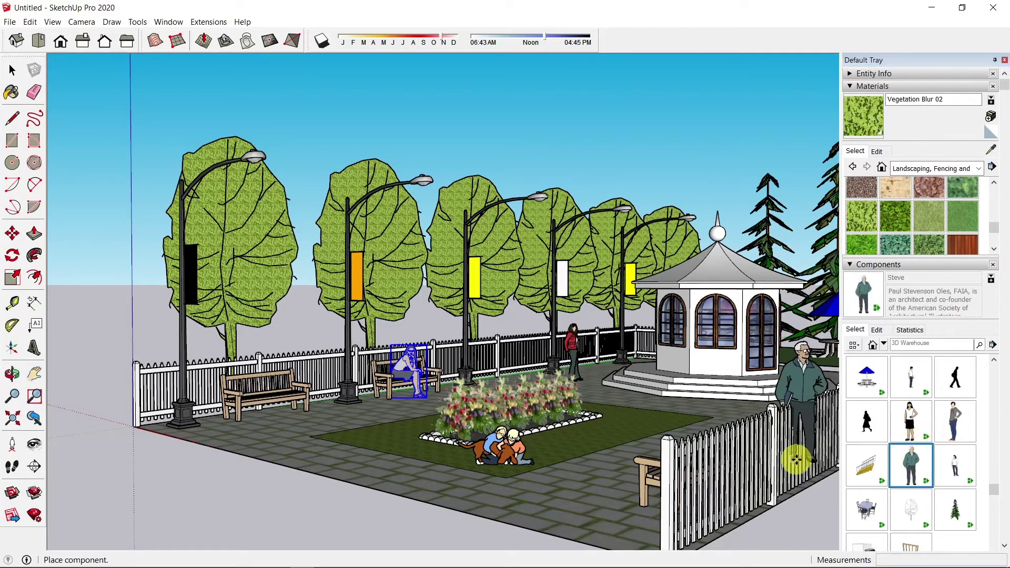
{"action": "left_click", "coordinate": [618, 517]}
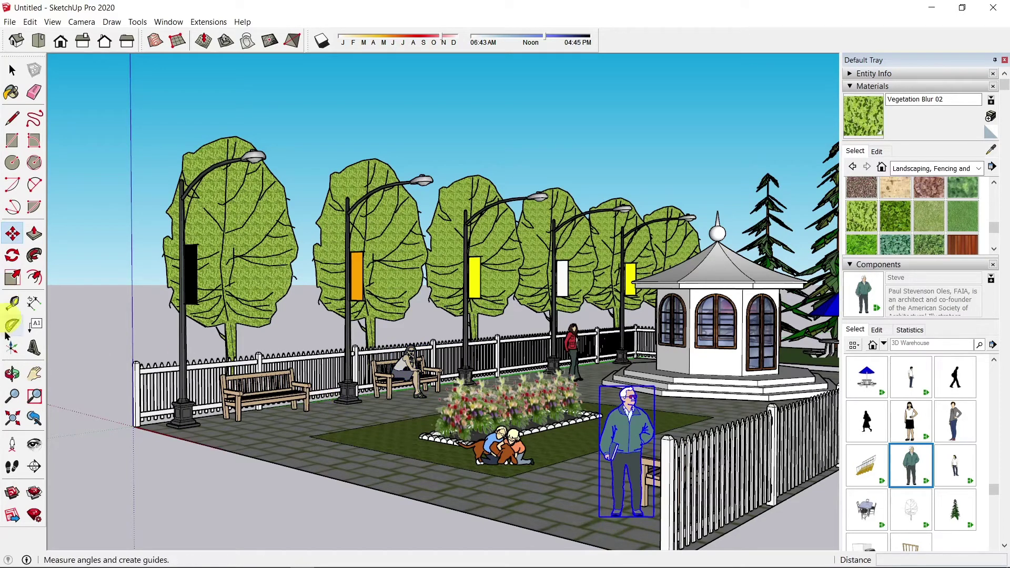
{"action": "left_click", "coordinate": [12, 373]}
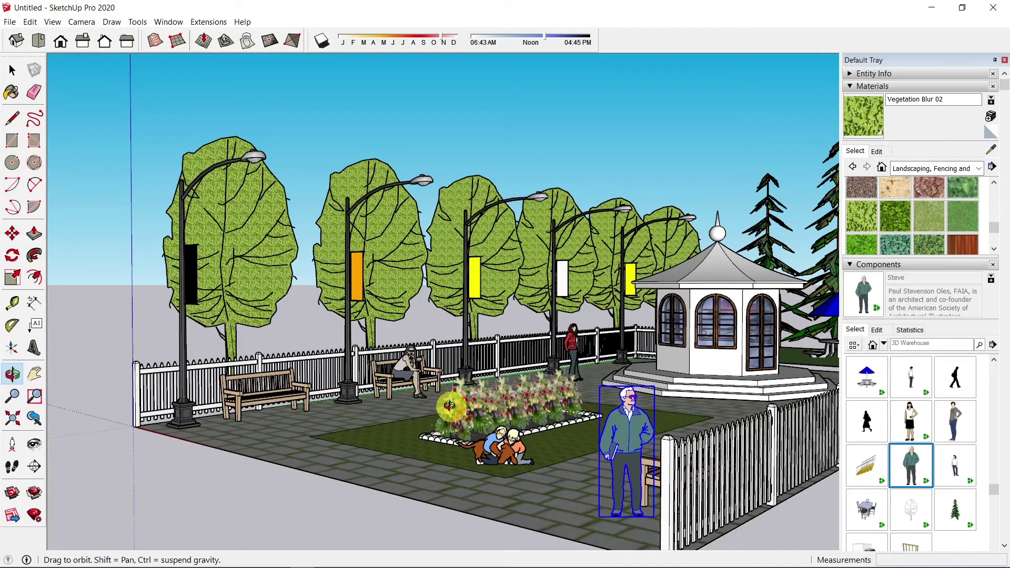
{"action": "left_click_drag", "start_coordinate": [449, 405], "coordinate": [295, 406]}
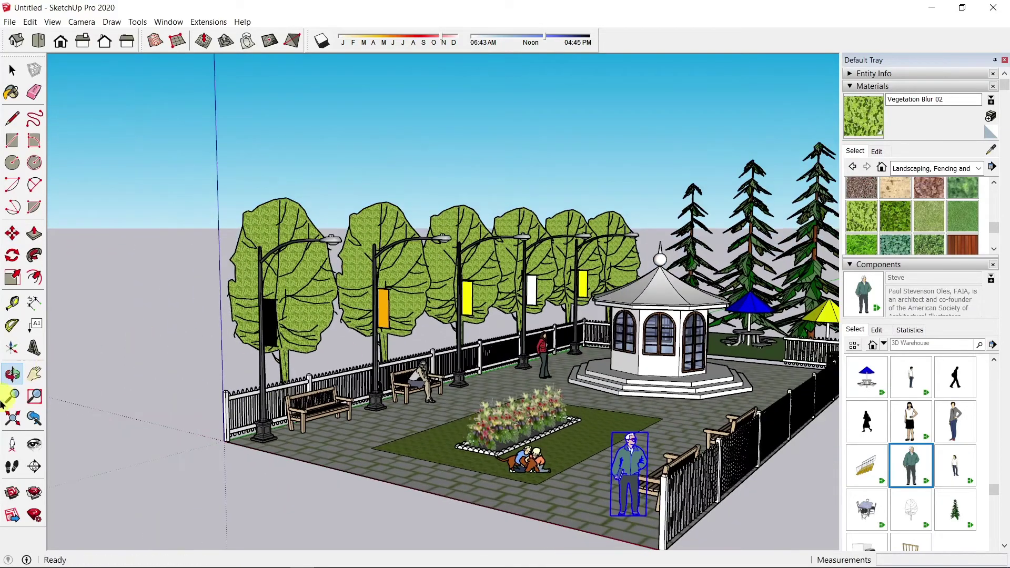
{"action": "left_click", "coordinate": [34, 373]}
{"action": "left_click_drag", "start_coordinate": [462, 310], "coordinate": [380, 317]}
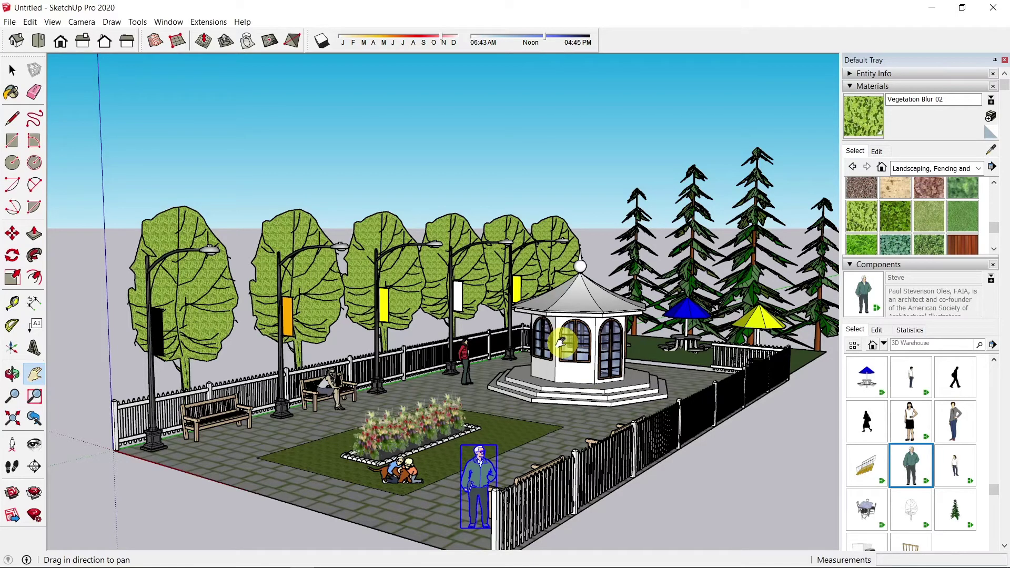
{"action": "left_click", "coordinate": [884, 344]}
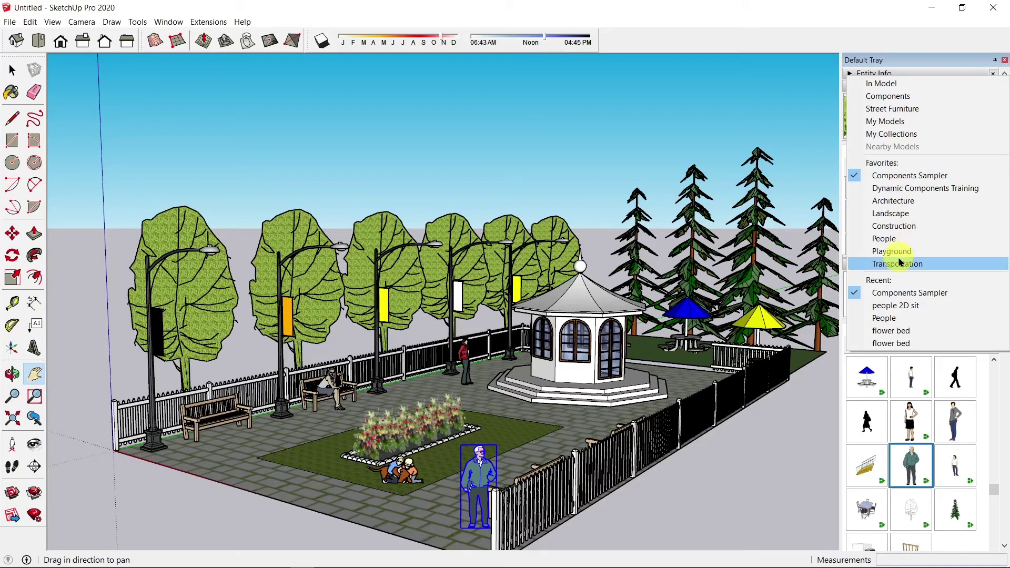
{"action": "left_click", "coordinate": [806, 429]}
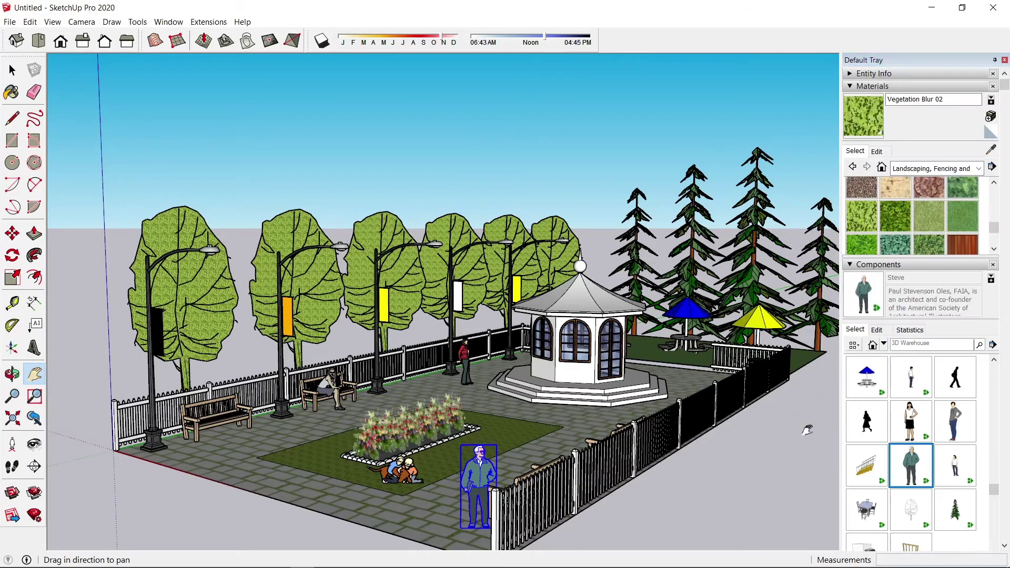
{"action": "left_click", "coordinate": [918, 342]}
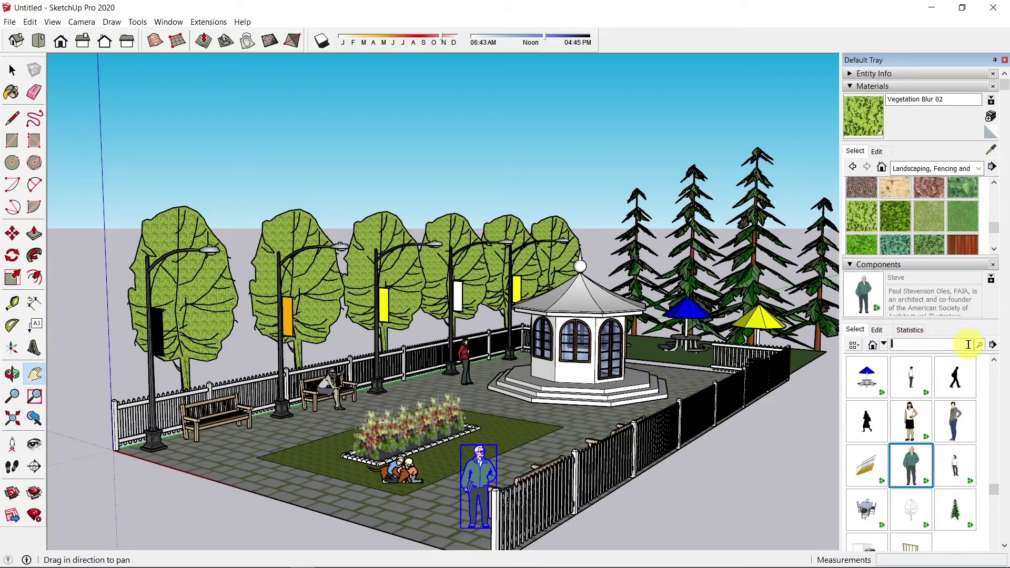
- Open the 3D Warehouse window and search for 'tree 2D'
{"action": "left_click", "coordinate": [169, 23]}
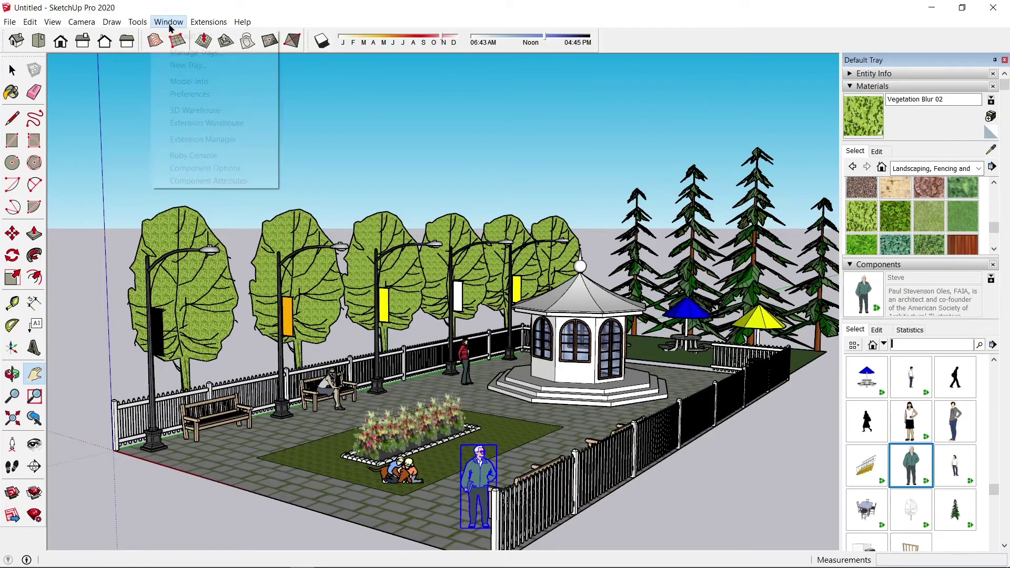
{"action": "left_click", "coordinate": [182, 111]}
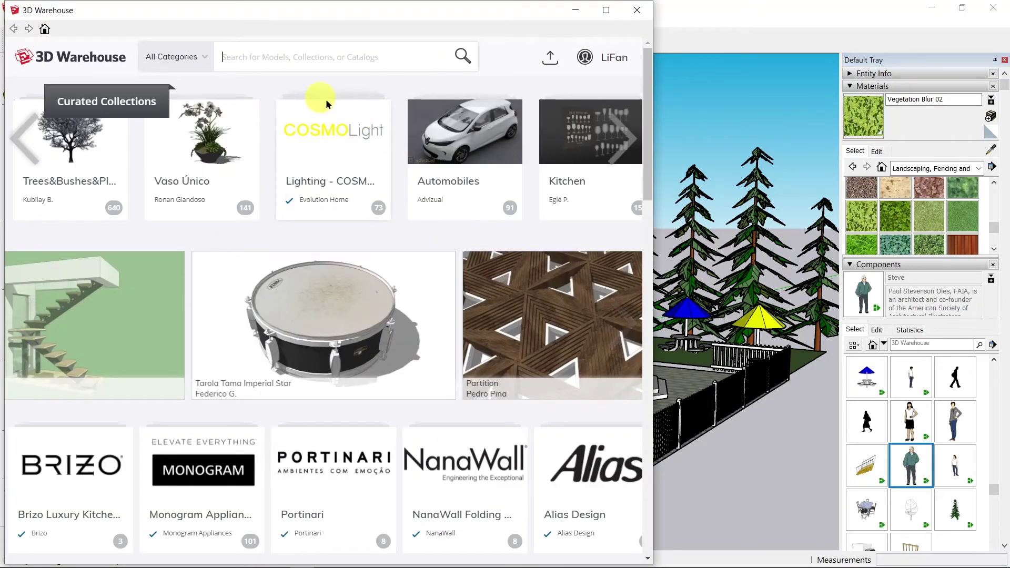
{"action": "left_click", "coordinate": [584, 57]}
{"action": "left_click", "coordinate": [323, 58]}
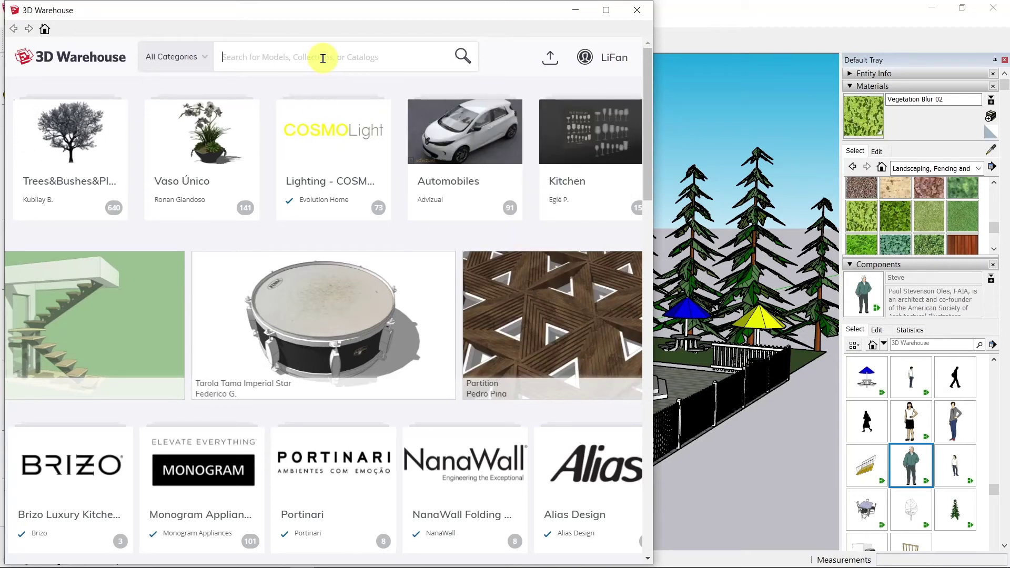
{"action": "type", "text": "f"}
{"action": "key", "text": "BackSpace"}
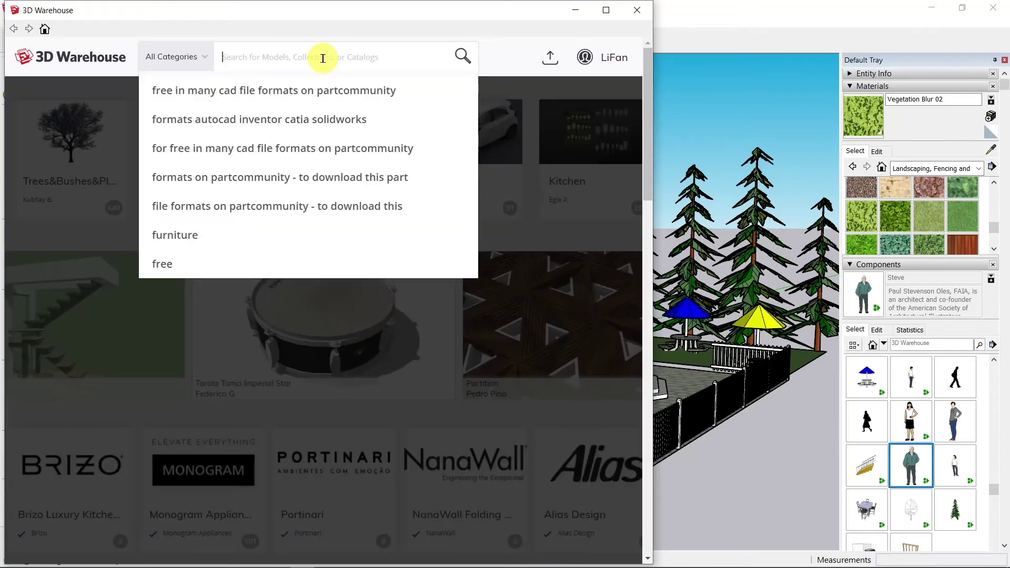
{"action": "type", "text": "tree"}
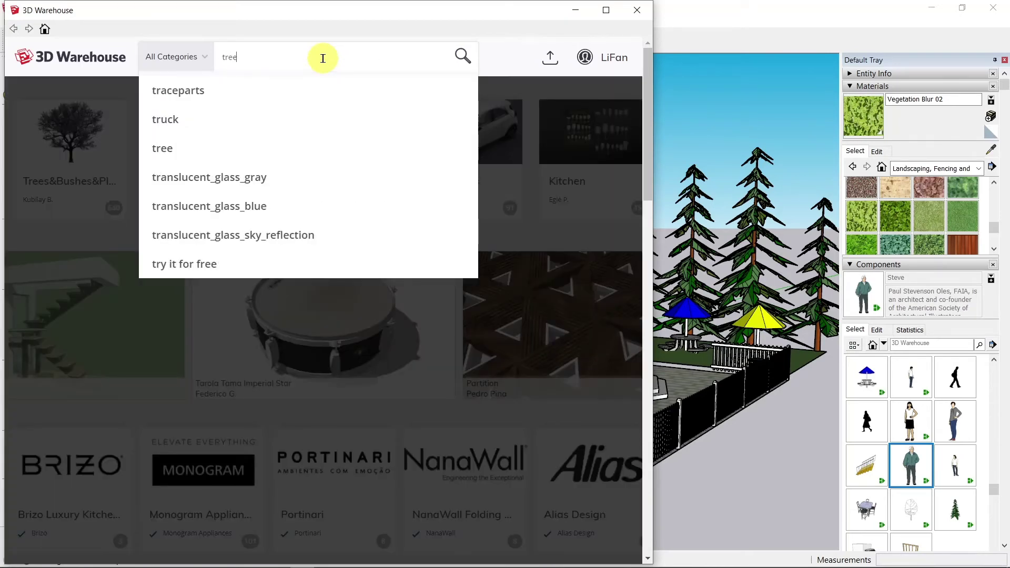
{"action": "type", "text": " 2D"}
{"action": "key", "text": "Return"}
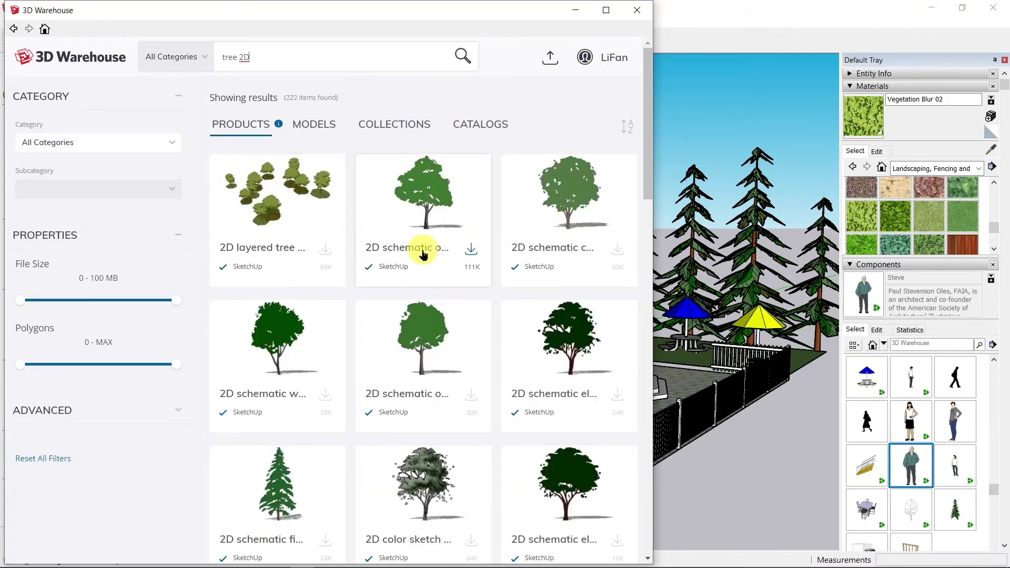
- Download the 2D color sketch tree and load it directly into the model
{"action": "scroll", "coordinate": [423, 254], "scroll_direction": "down", "scroll_amount": 4}
{"action": "scroll", "coordinate": [425, 253], "scroll_direction": "down", "scroll_amount": 3}
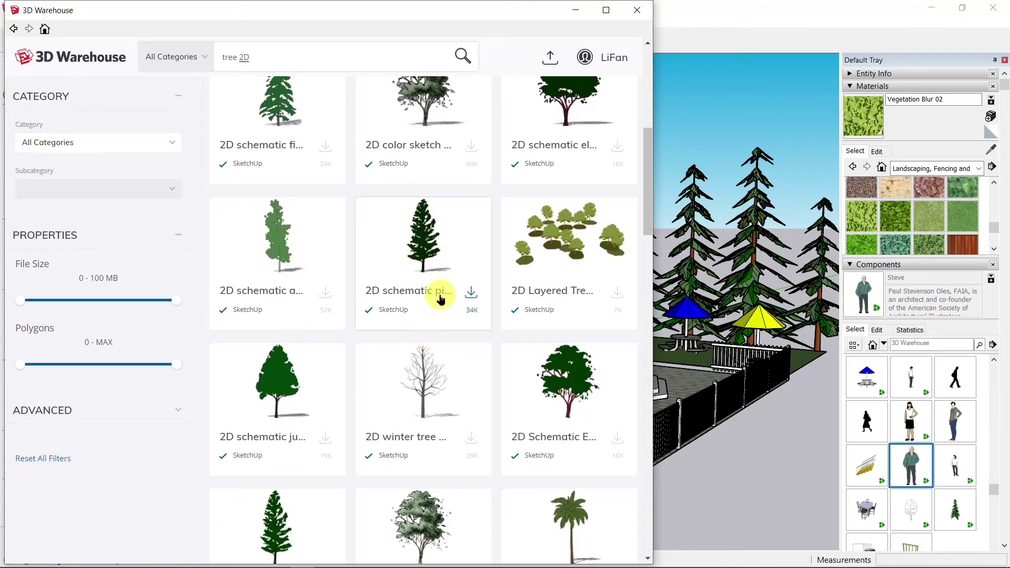
{"action": "scroll", "coordinate": [441, 297], "scroll_direction": "up", "scroll_amount": 3}
{"action": "scroll", "coordinate": [441, 298], "scroll_direction": "up", "scroll_amount": 3}
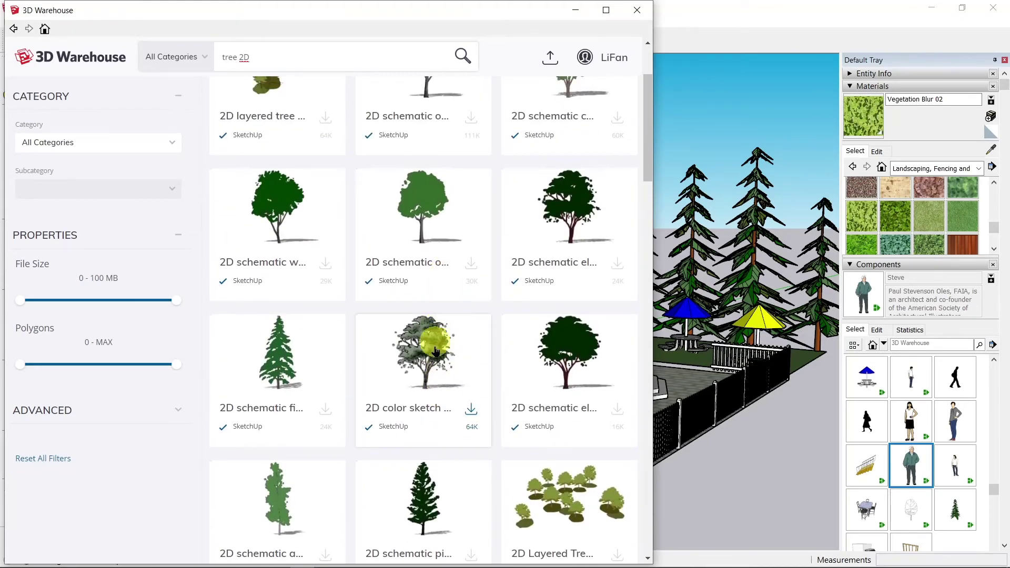
{"action": "left_click", "coordinate": [433, 356]}
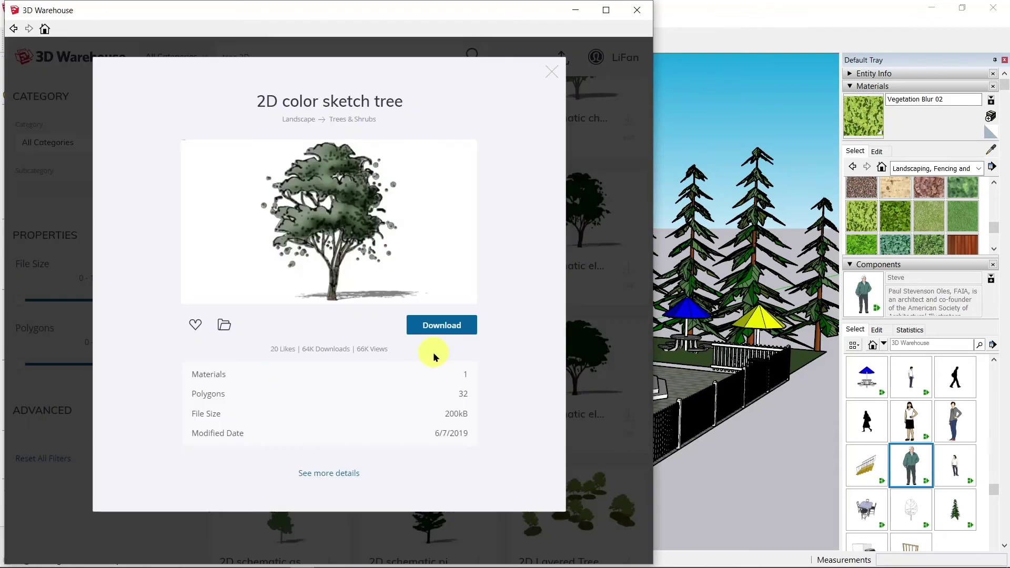
{"action": "left_click", "coordinate": [444, 325]}
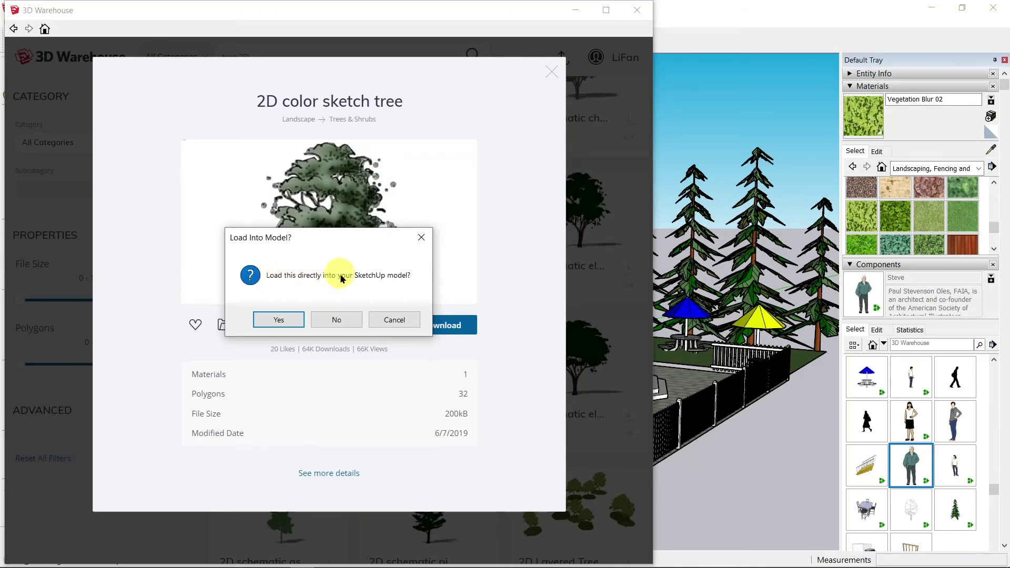
{"action": "left_click", "coordinate": [279, 320]}
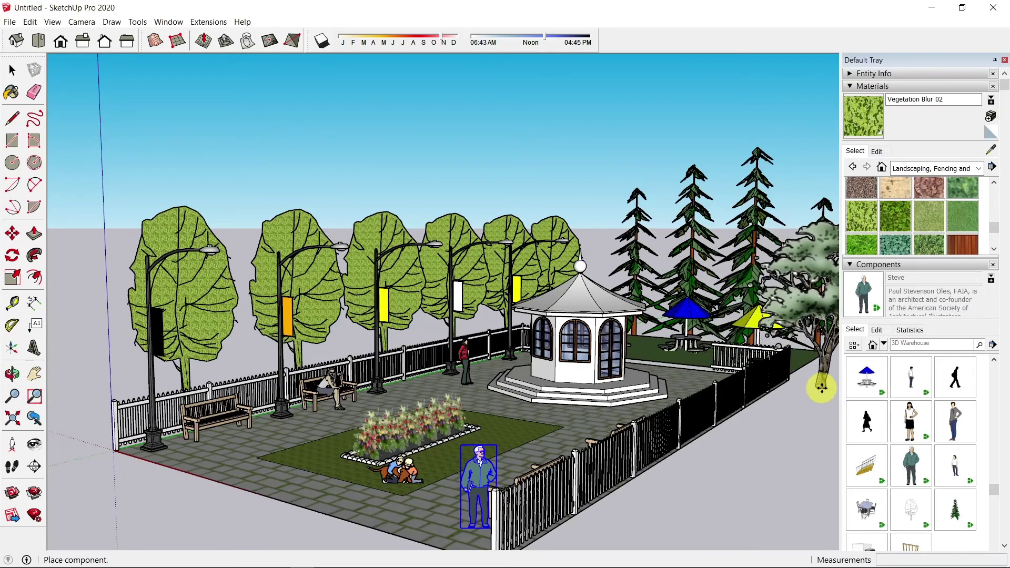
- Set the sketch tree outside the right fence behind the yellow umbrella, then deselect it
{"action": "left_click", "coordinate": [814, 400]}
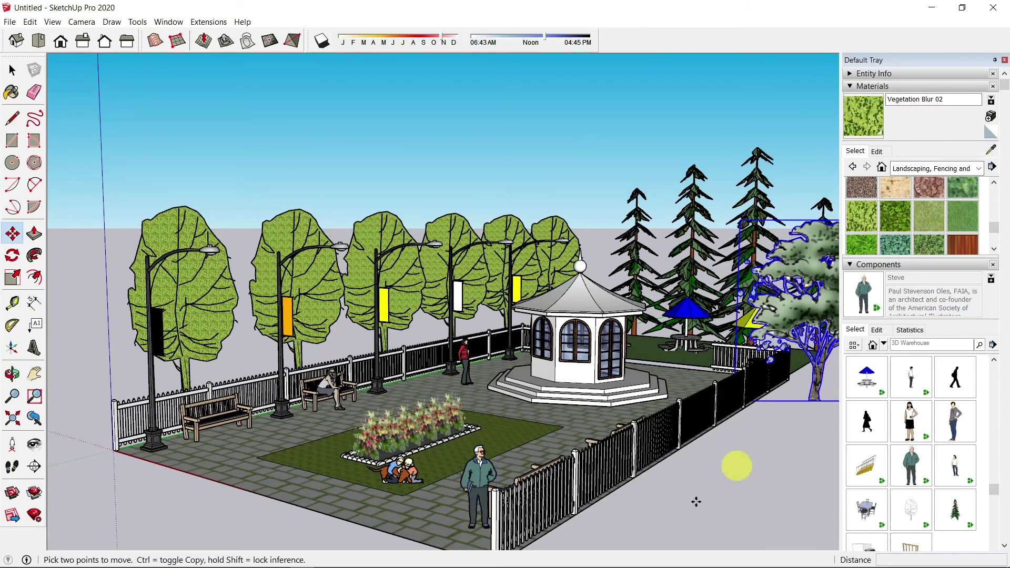
{"action": "left_click", "coordinate": [12, 69]}
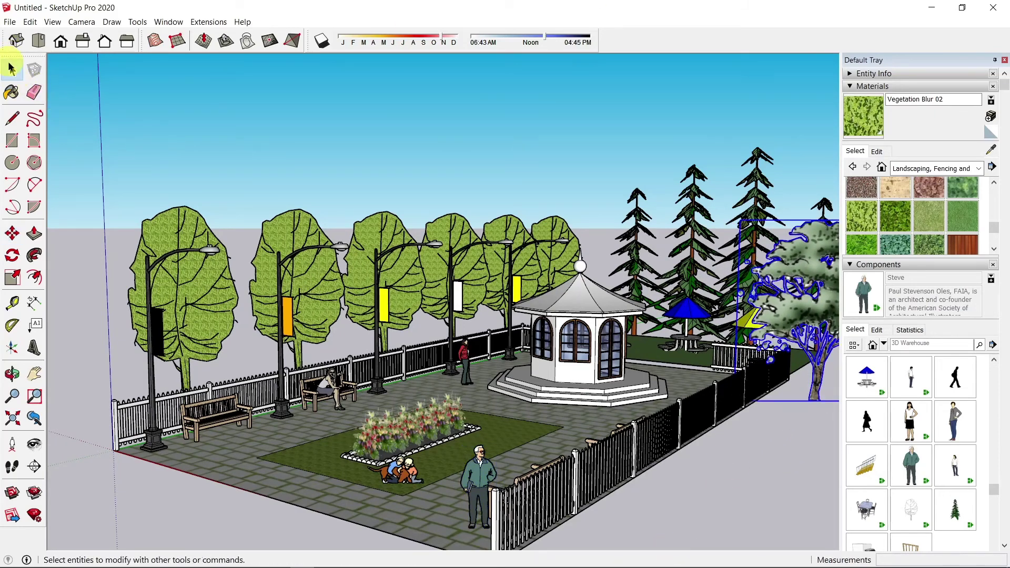
{"action": "left_click", "coordinate": [709, 487]}
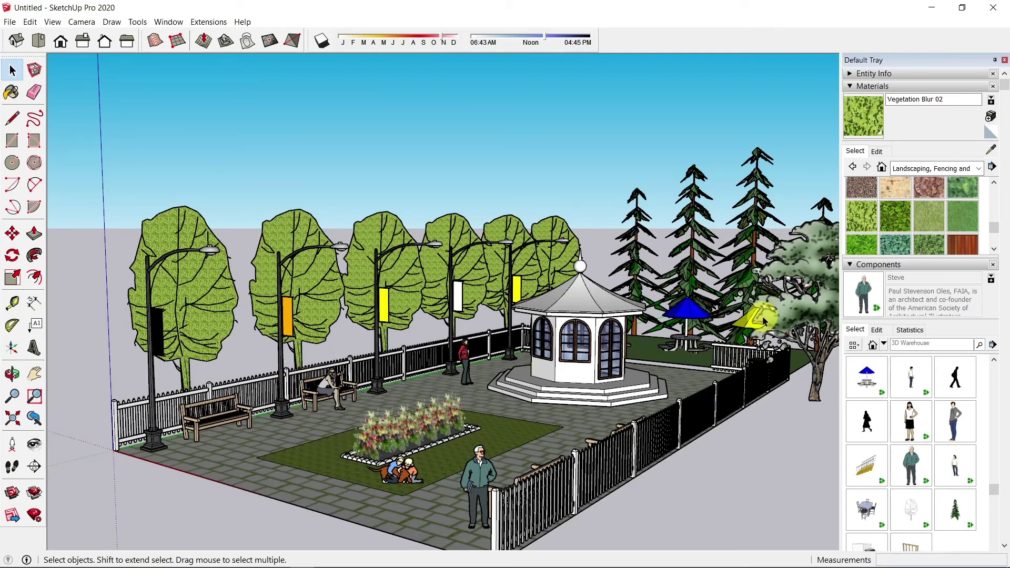
{"action": "left_click", "coordinate": [34, 373]}
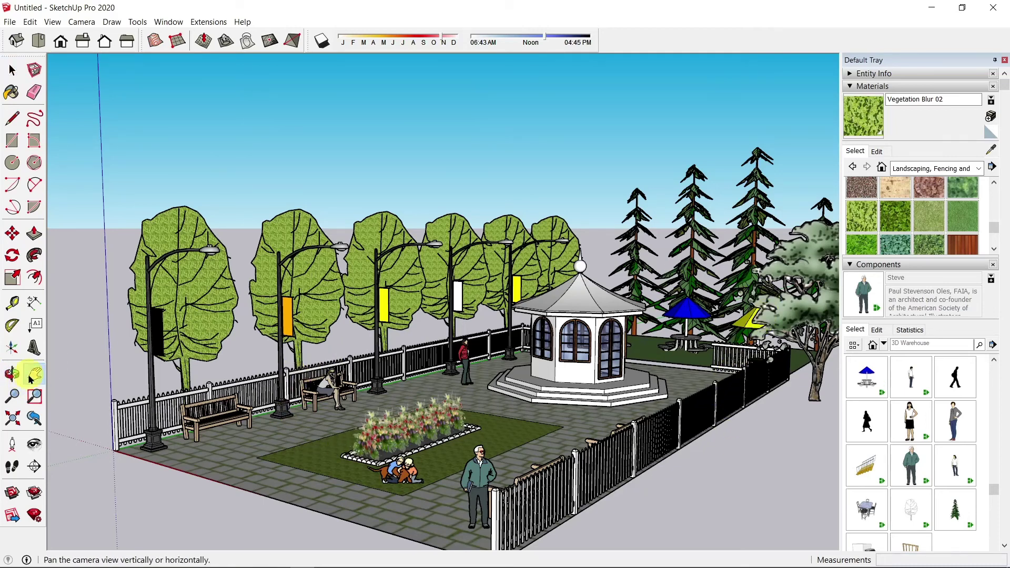
{"action": "left_click_drag", "start_coordinate": [265, 354], "coordinate": [245, 358]}
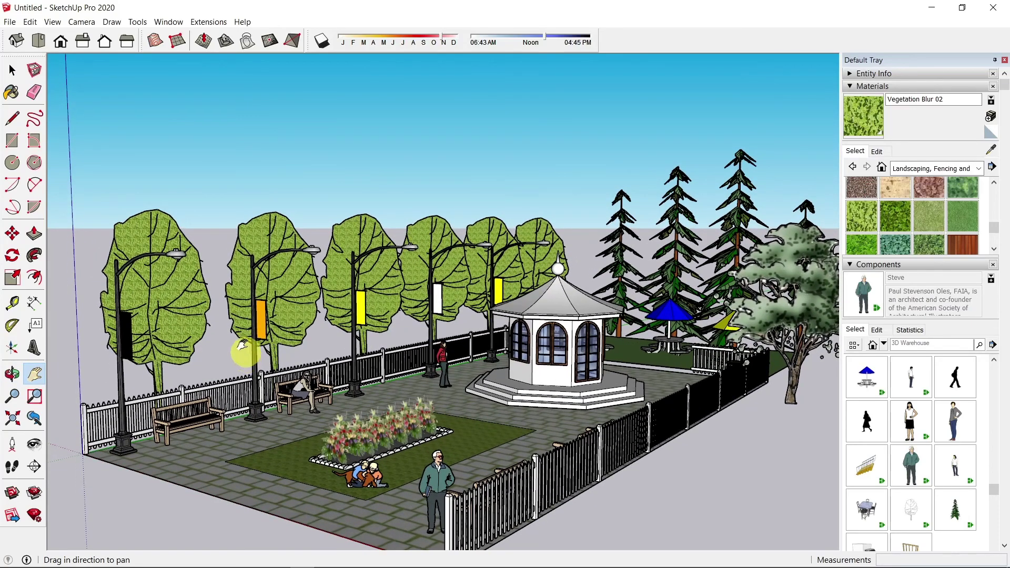
{"action": "left_click", "coordinate": [12, 70]}
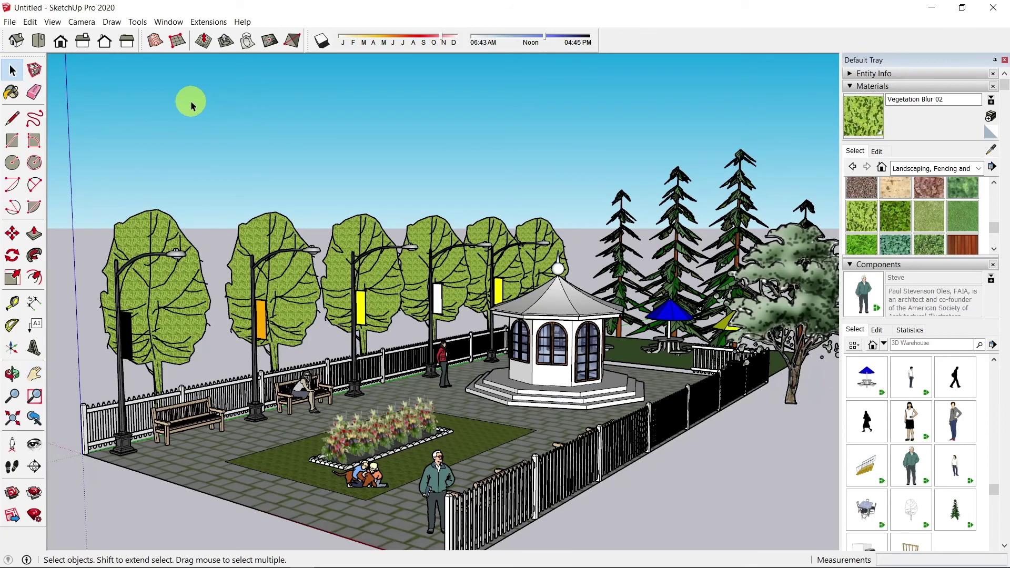
- Use Save As in the Documents\SketchUp folder and enter 'park' as the file name
{"action": "left_click", "coordinate": [10, 22]}
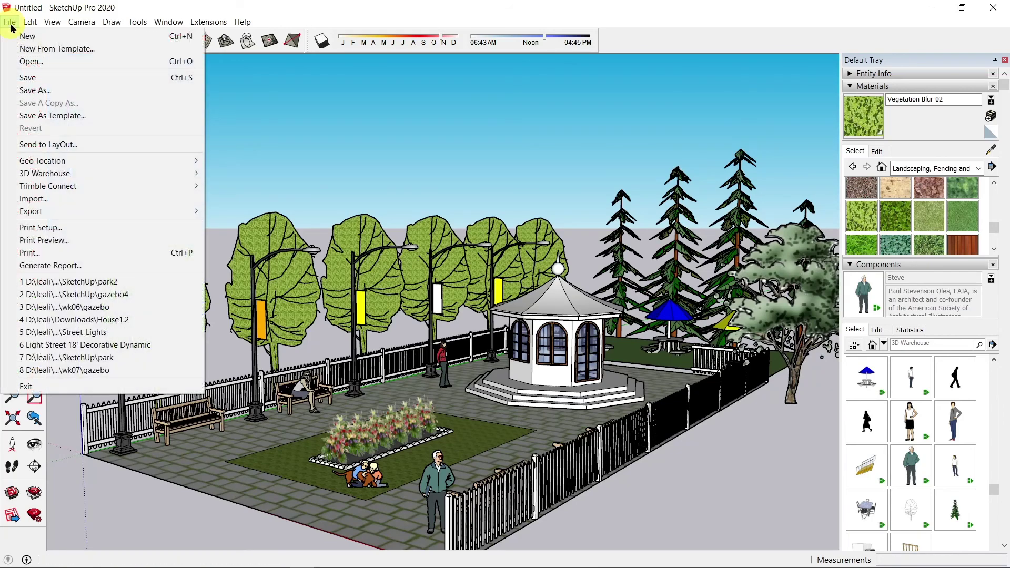
{"action": "left_click", "coordinate": [24, 80]}
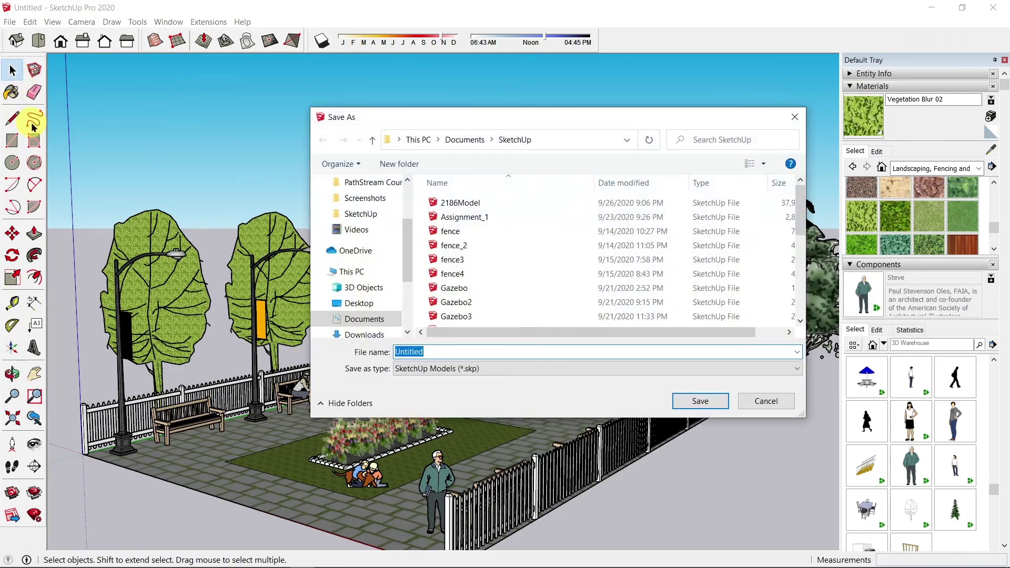
{"action": "type", "text": "park3"}
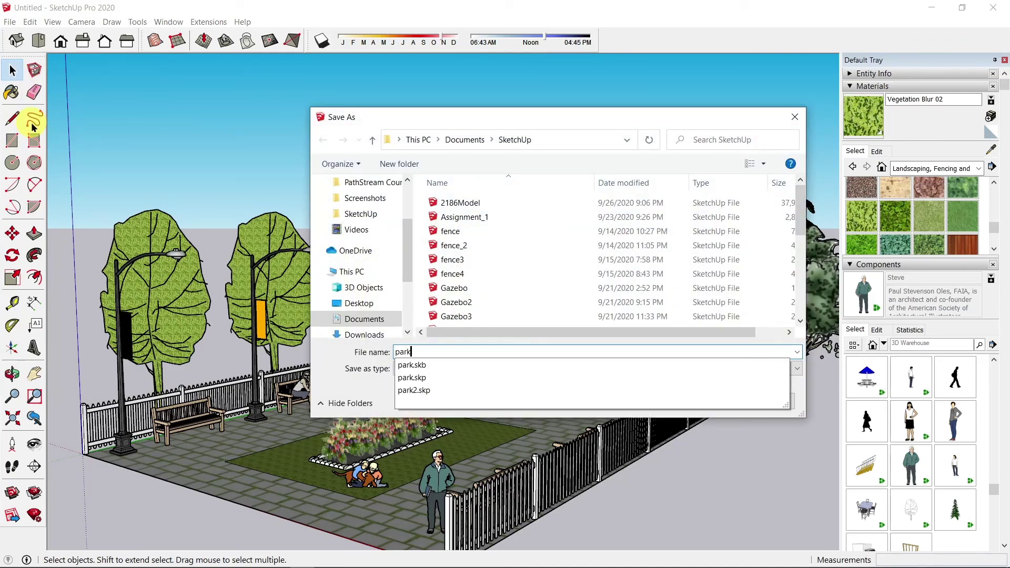